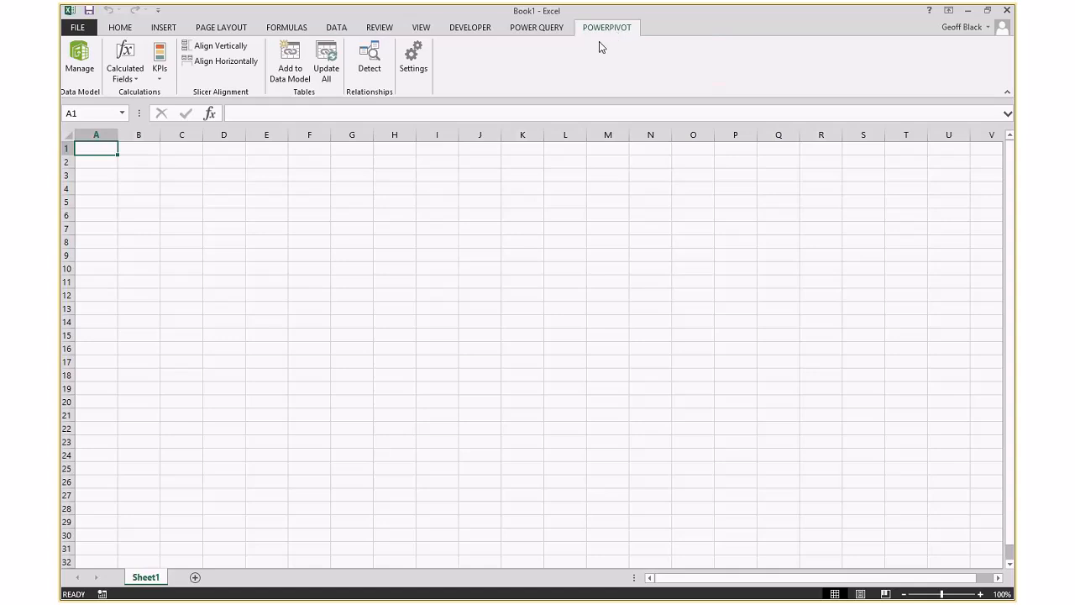
# Open the list of COM add-ins from the program's add-in options
pyautogui.click(78, 27)
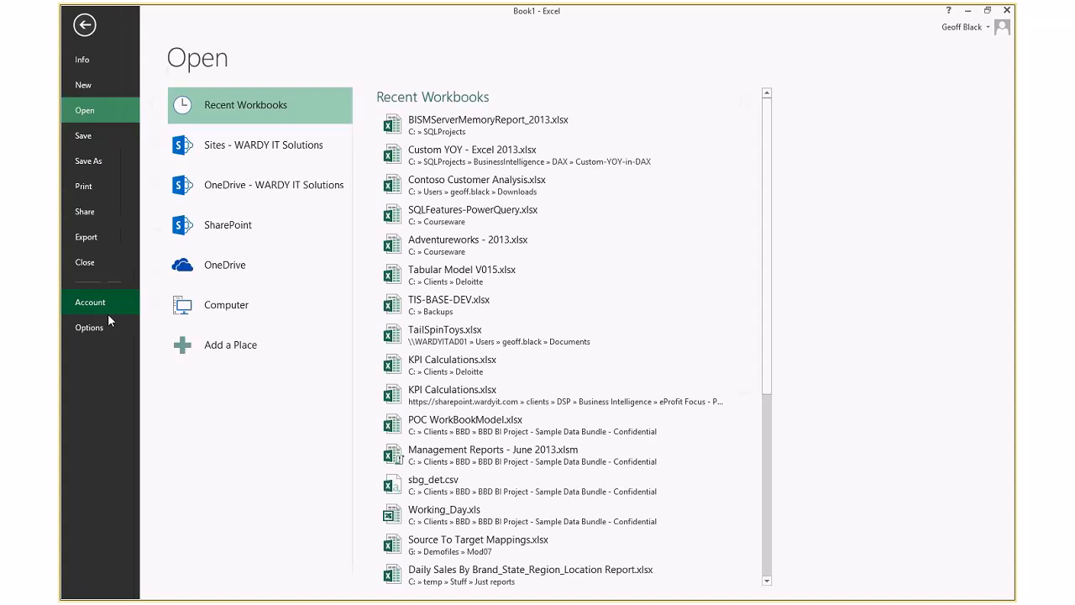
pyautogui.press('Escape')
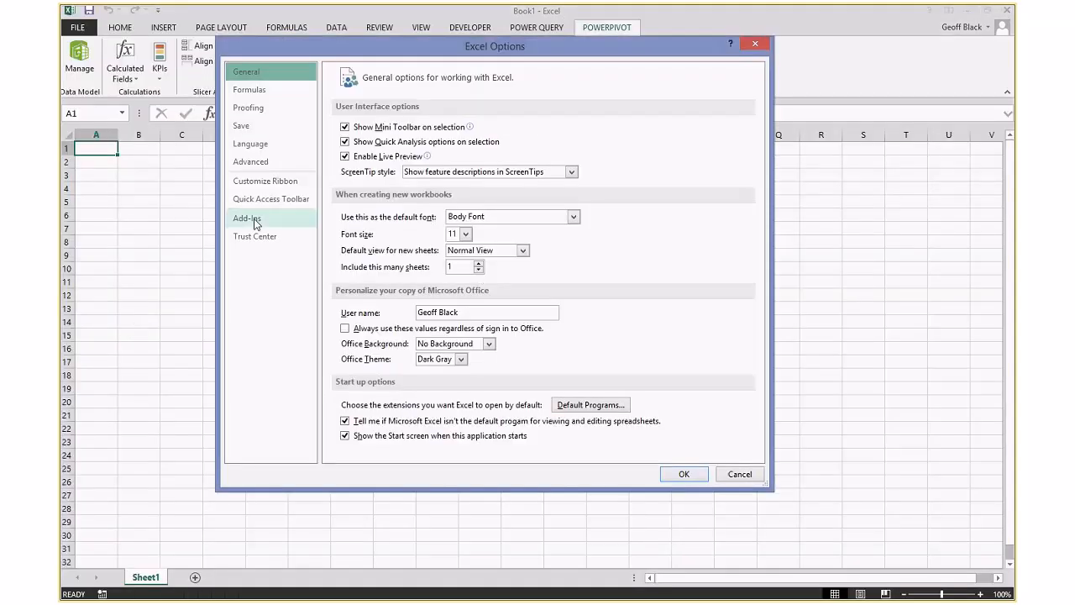
pyautogui.click(255, 219)
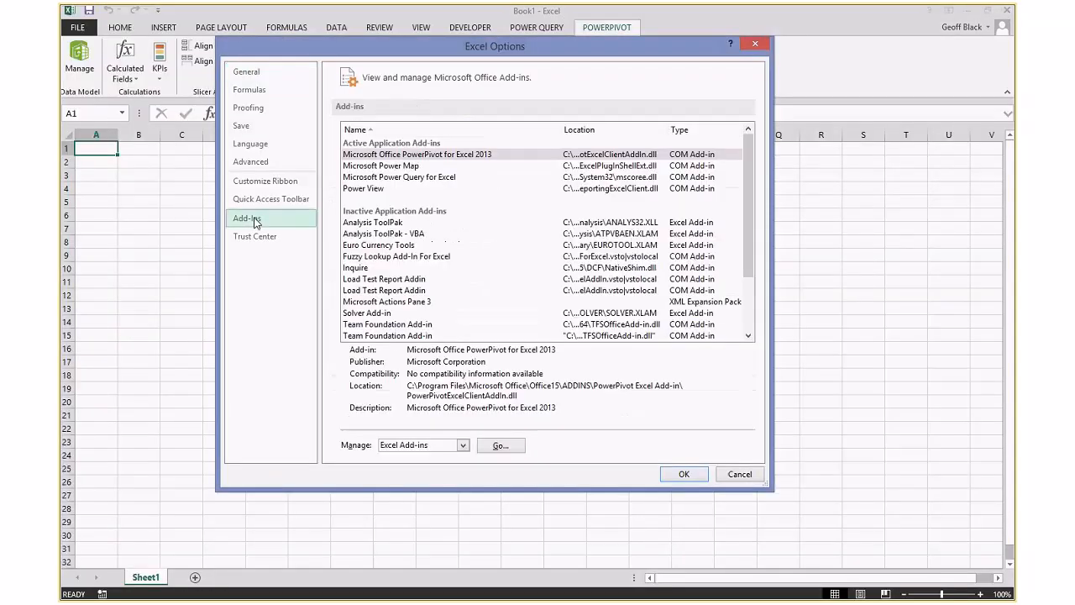
pyautogui.click(466, 448)
pyautogui.click(450, 474)
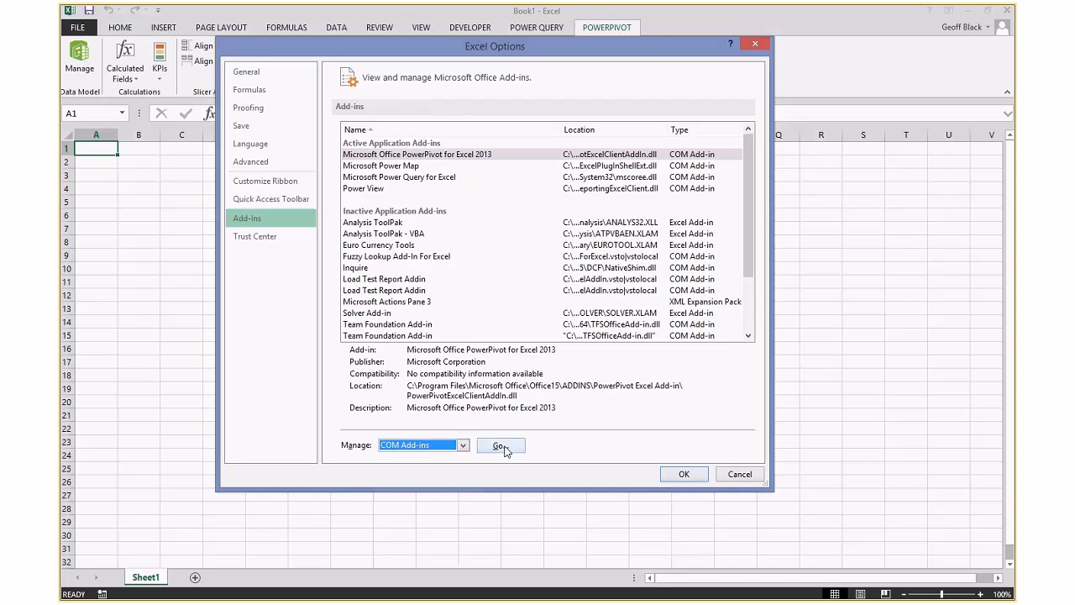
pyautogui.click(506, 448)
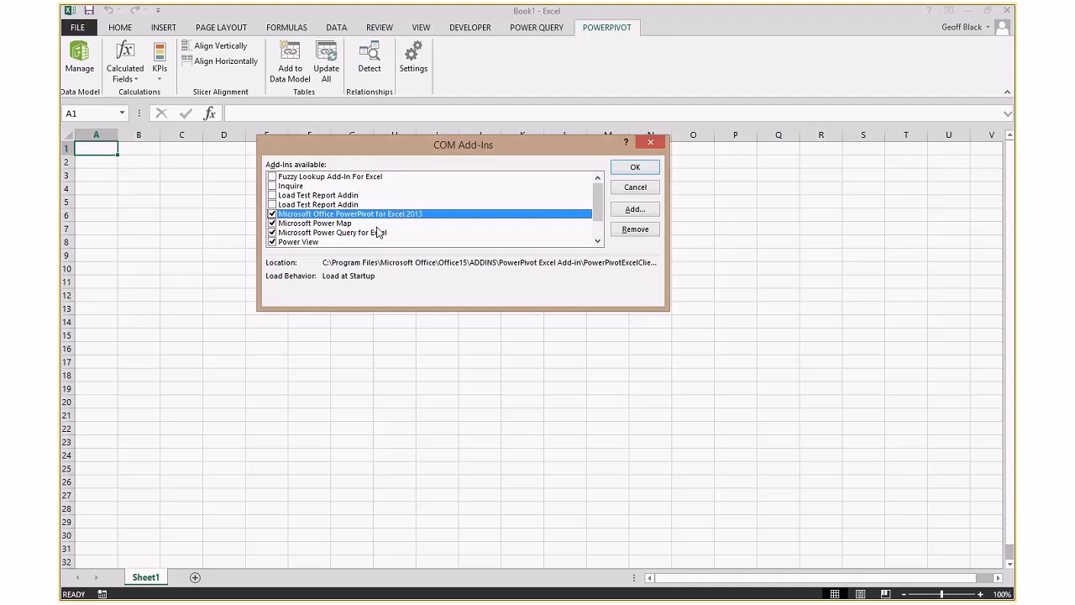
# Check the Power Map, Power Query and Power View entries among the COM add-ins, and close the list without changes
pyautogui.click(320, 224)
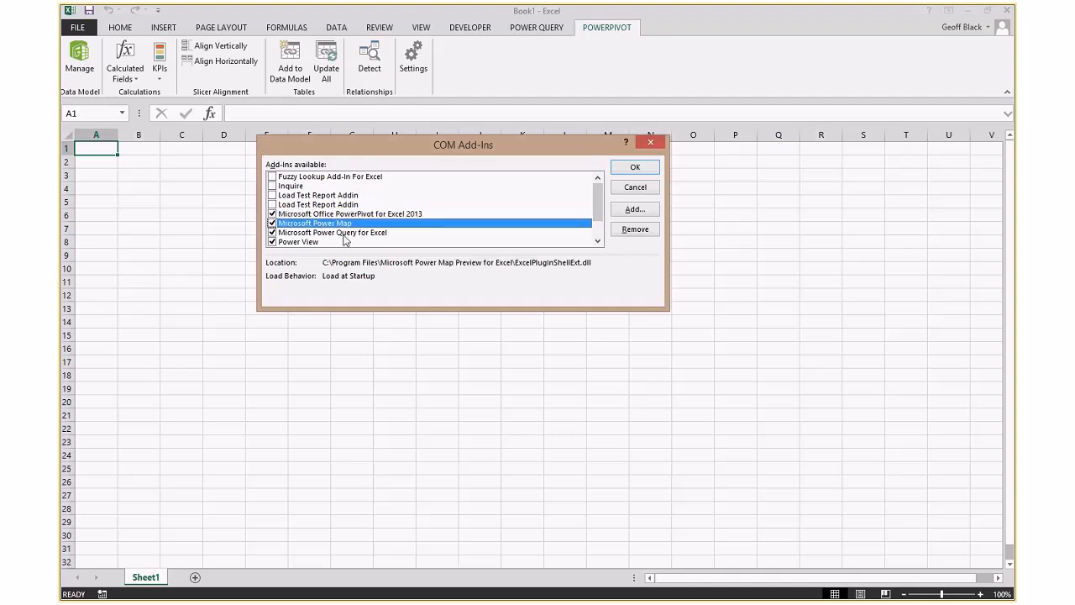
pyautogui.click(346, 233)
pyautogui.click(348, 225)
pyautogui.click(348, 235)
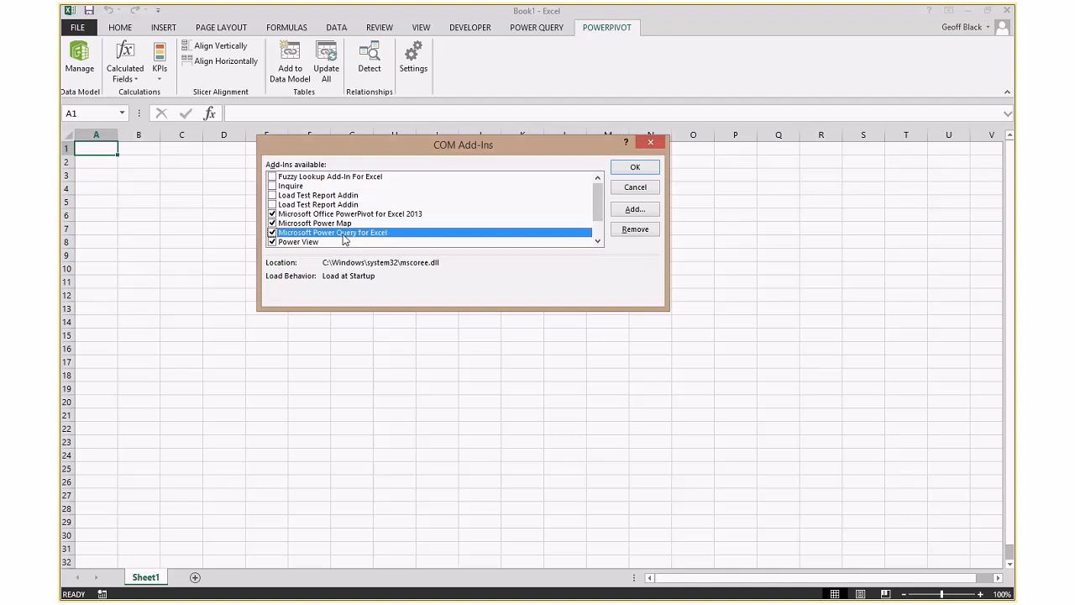
pyautogui.click(311, 242)
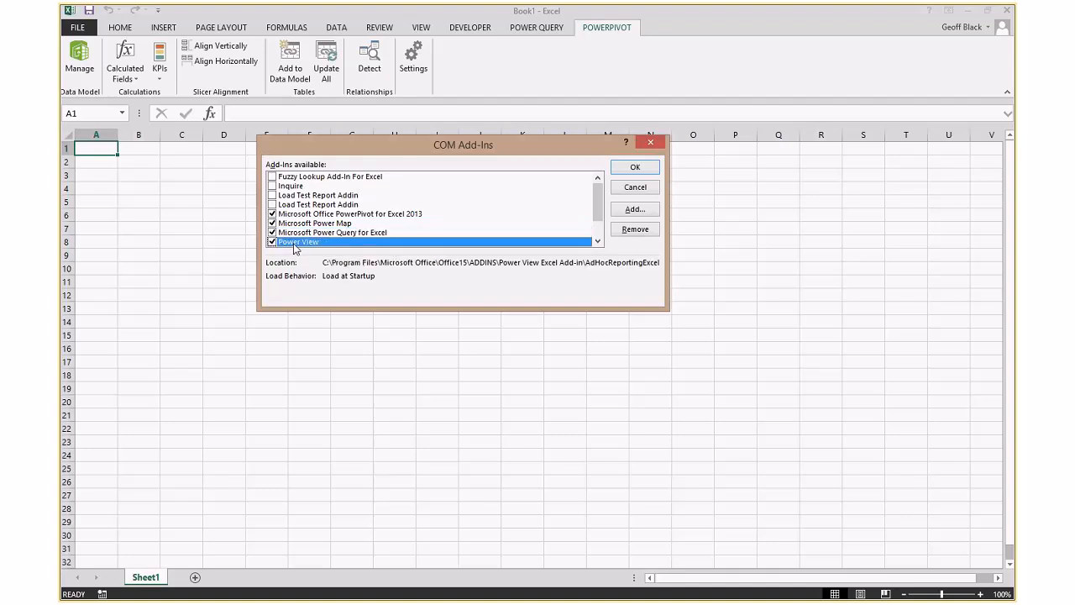
pyautogui.click(636, 189)
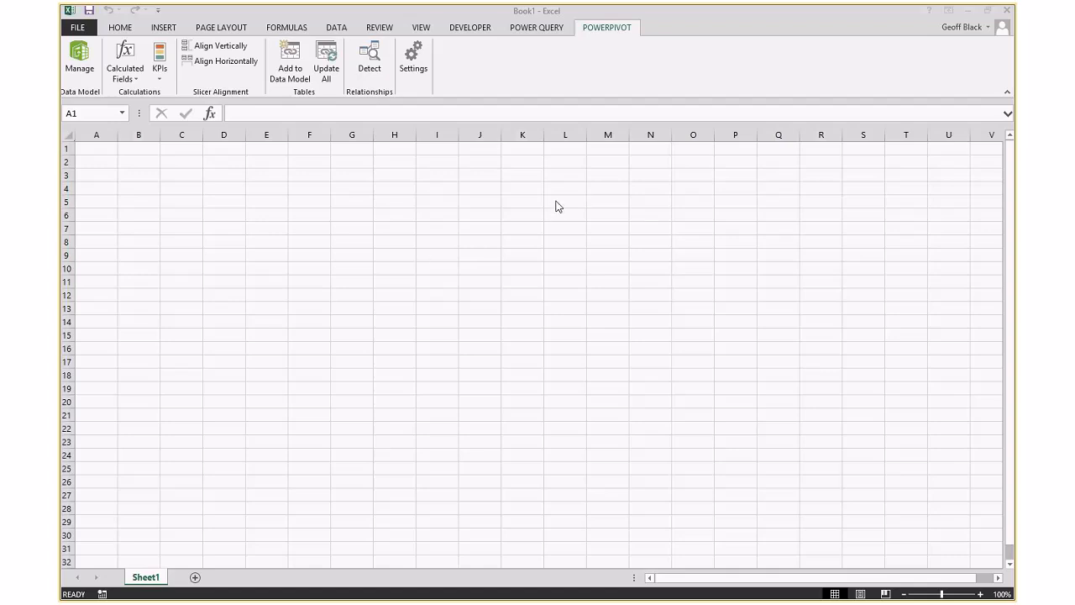
# Examine which database, Azure and other data sources Power Query can import from
pyautogui.click(530, 30)
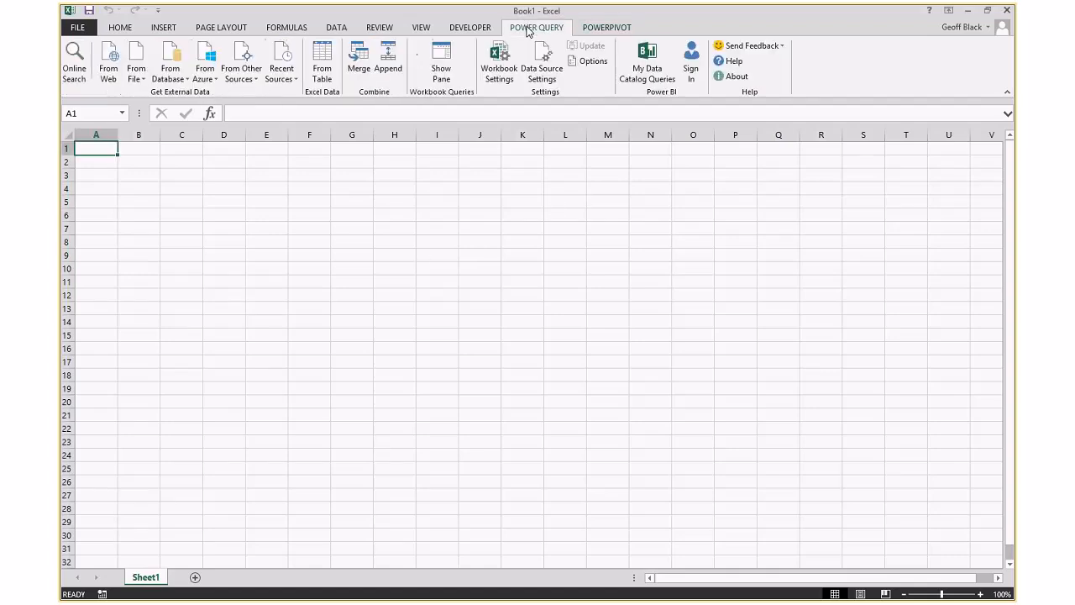
pyautogui.click(607, 31)
pyautogui.click(529, 28)
pyautogui.click(165, 78)
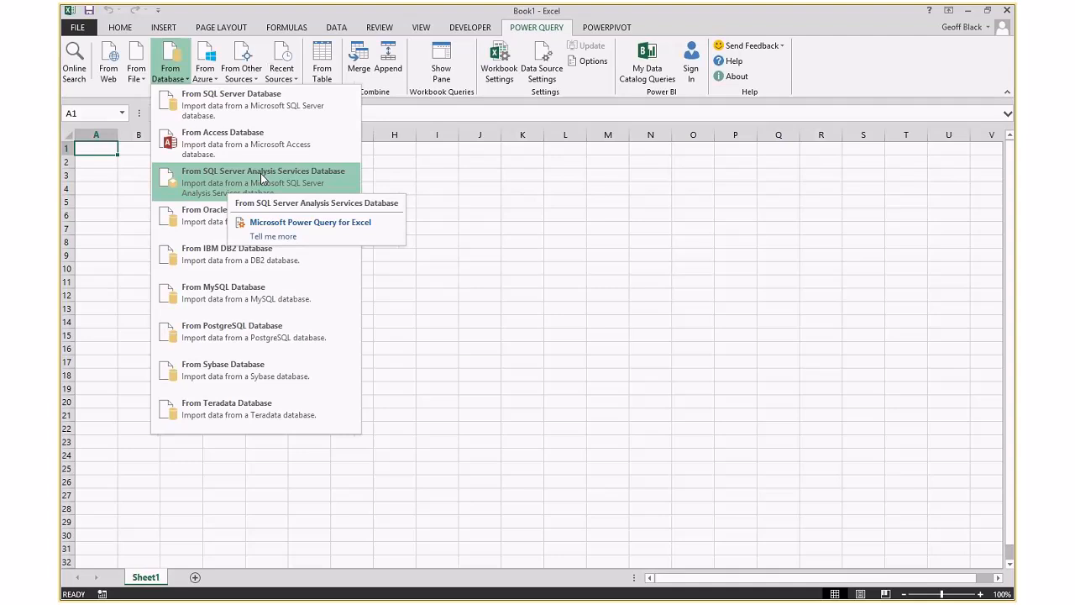
pyautogui.click(207, 73)
pyautogui.click(208, 76)
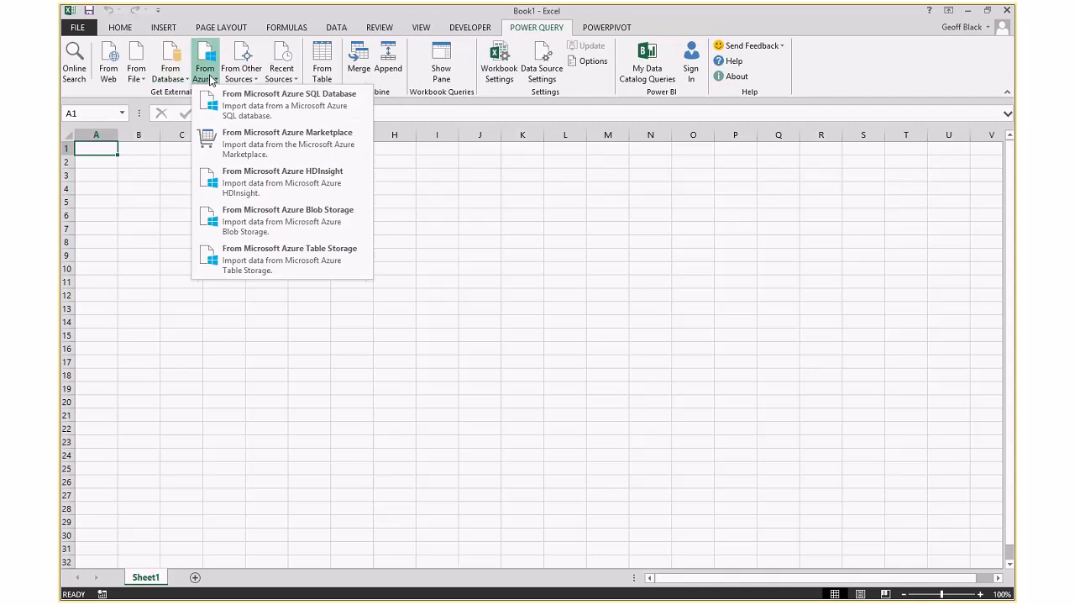
pyautogui.click(241, 73)
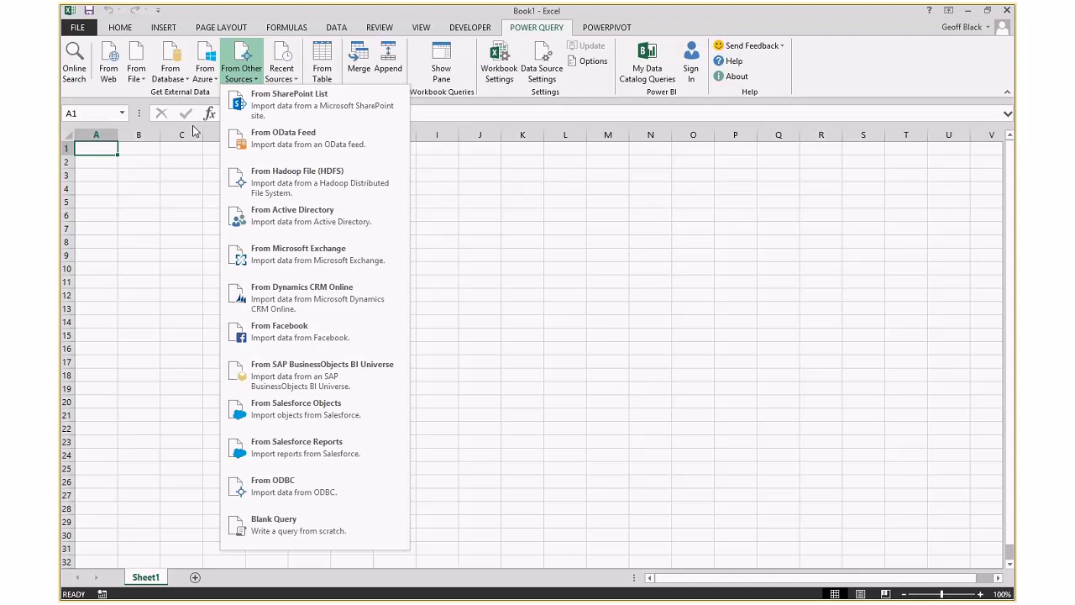
pyautogui.click(239, 82)
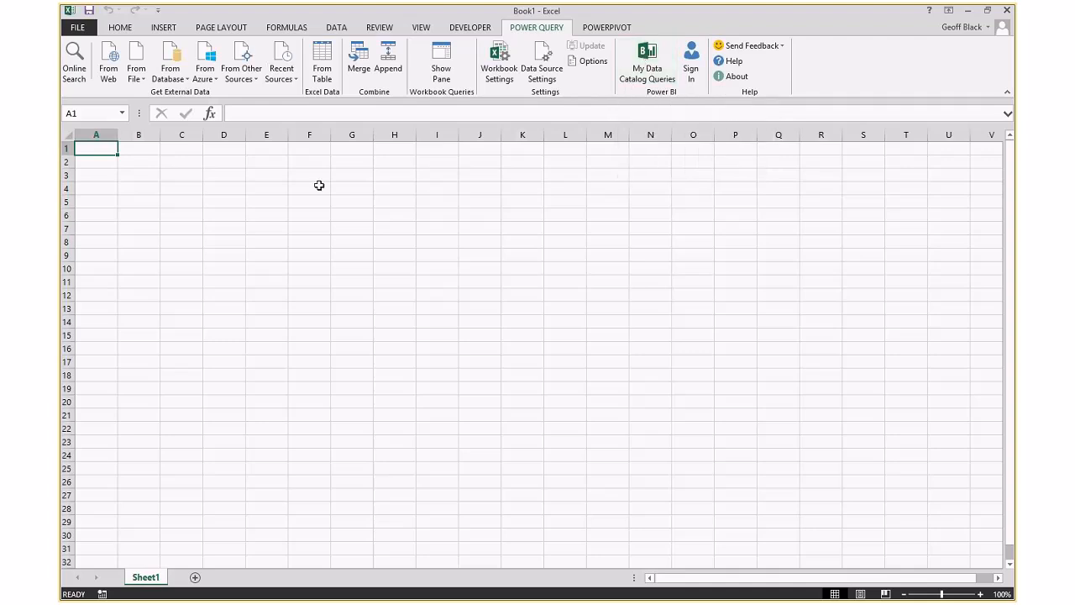
# Search the online data sources of Power Query for "Population by country"
pyautogui.click(73, 61)
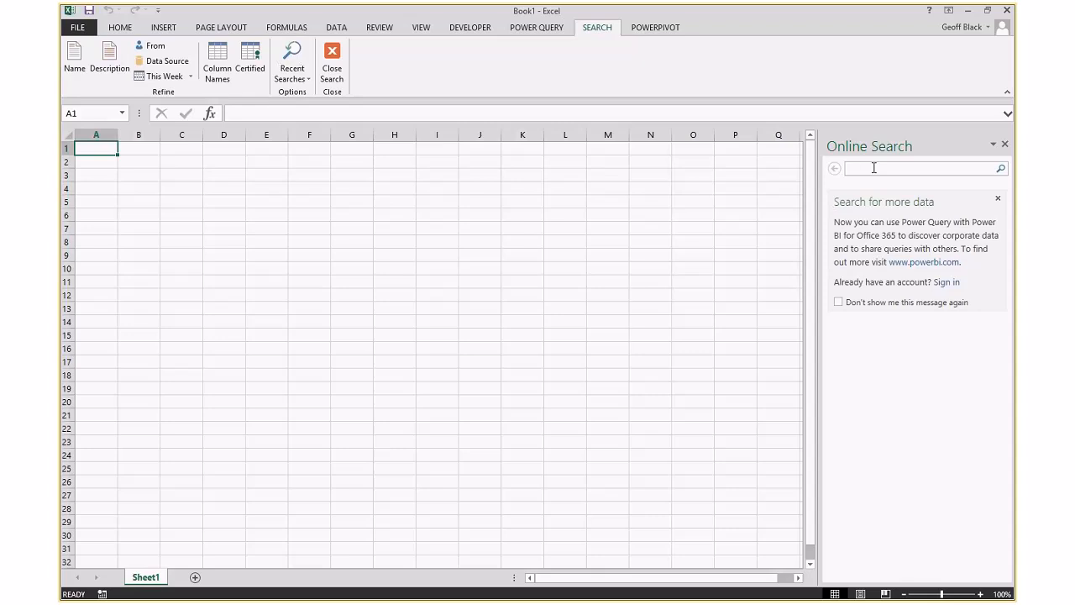
pyautogui.write('Population by country')
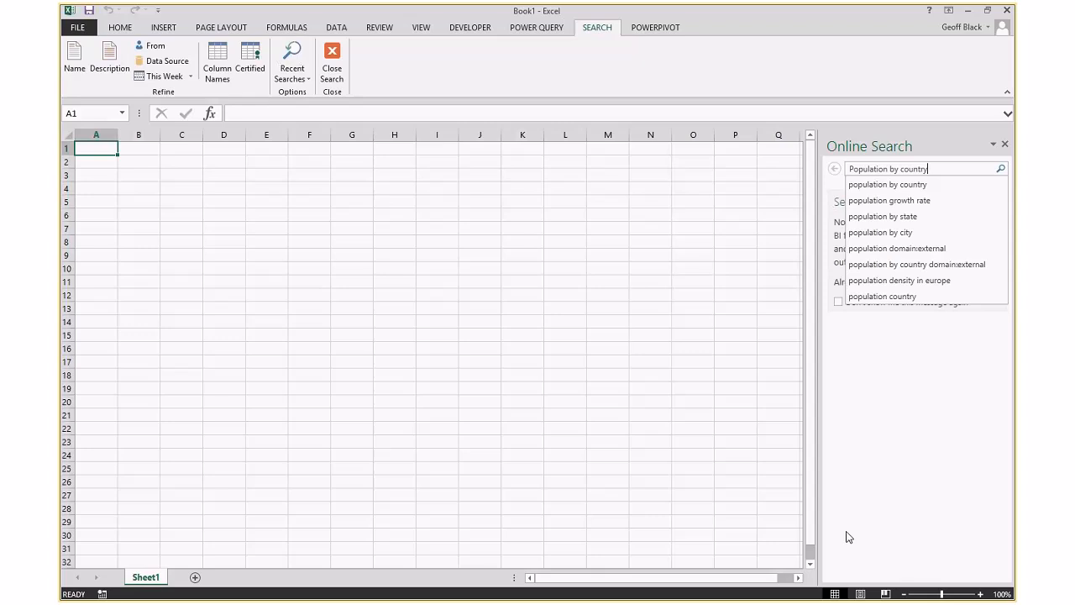
pyautogui.press('Return')
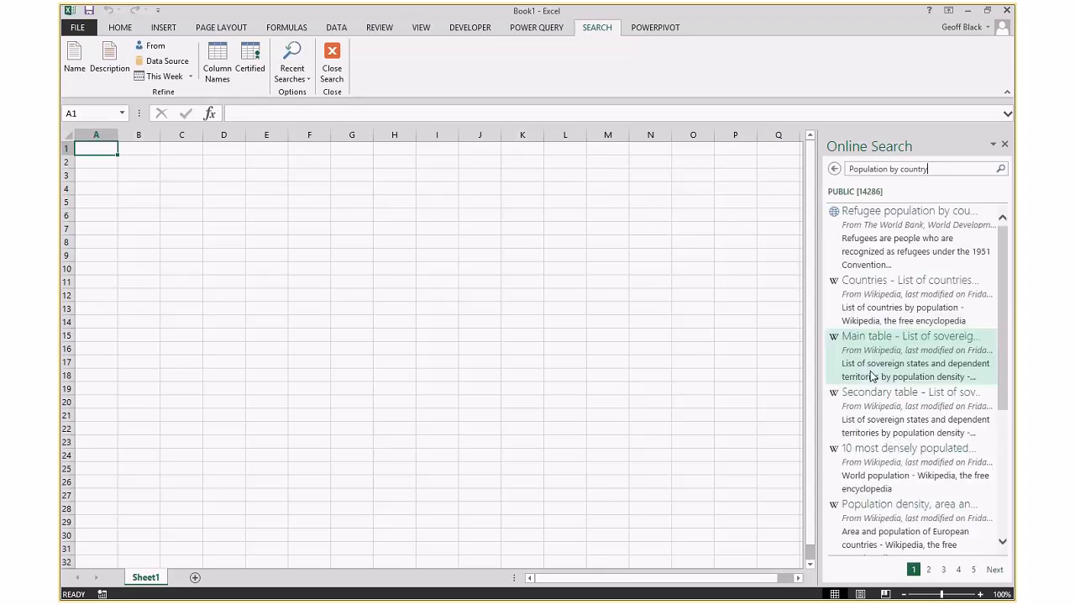
# Preview the Wikipedia result "Countries - List of countries by population" and open it for editing in an enlarged Query Editor window
pyautogui.moveTo(865, 293)
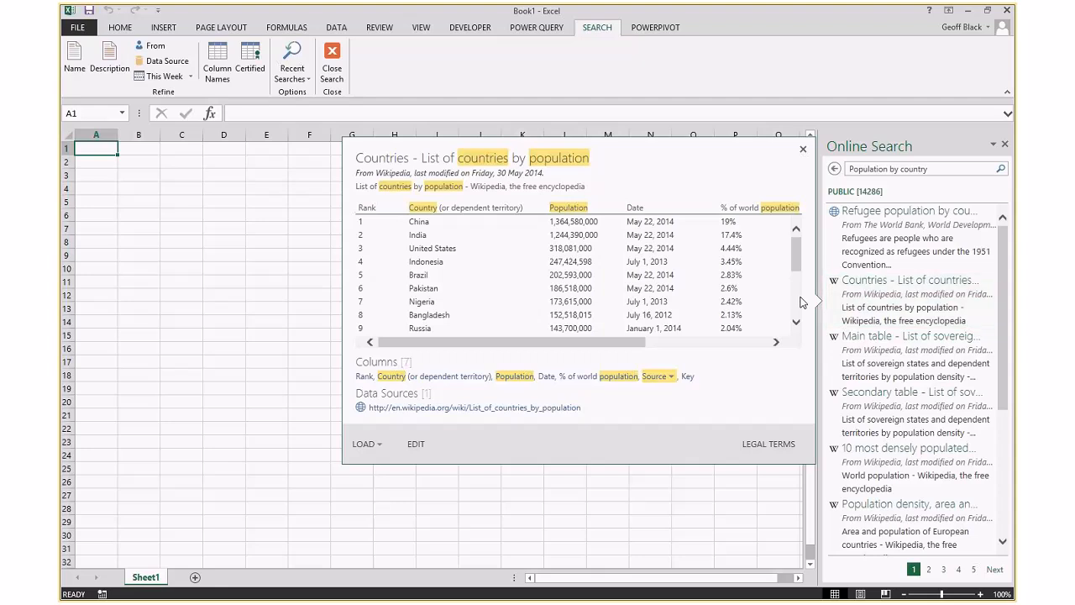
pyautogui.moveTo(611, 342)
pyautogui.mouseDown()
pyautogui.moveTo(666, 345)
pyautogui.moveTo(611, 344)
pyautogui.mouseUp()
pyautogui.rightClick(859, 301)
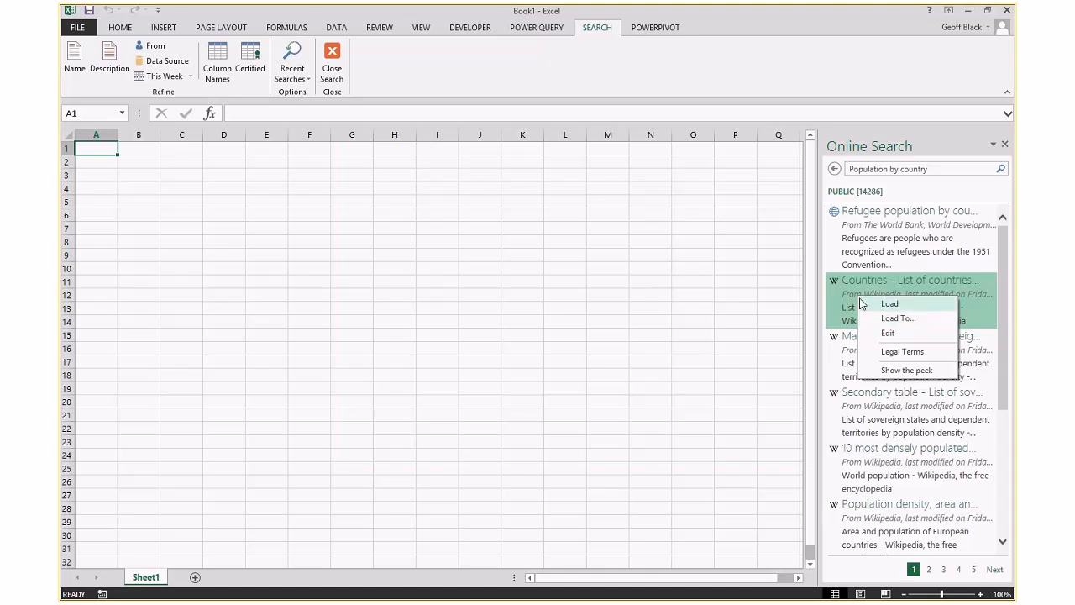
pyautogui.click(886, 332)
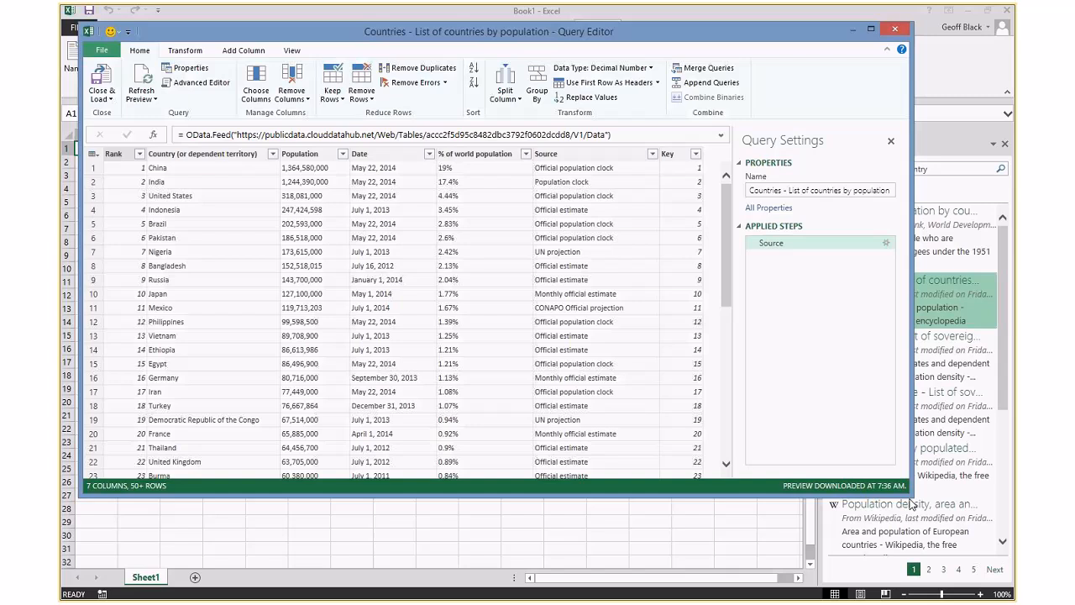
pyautogui.moveTo(911, 497); pyautogui.dragTo(980, 566)
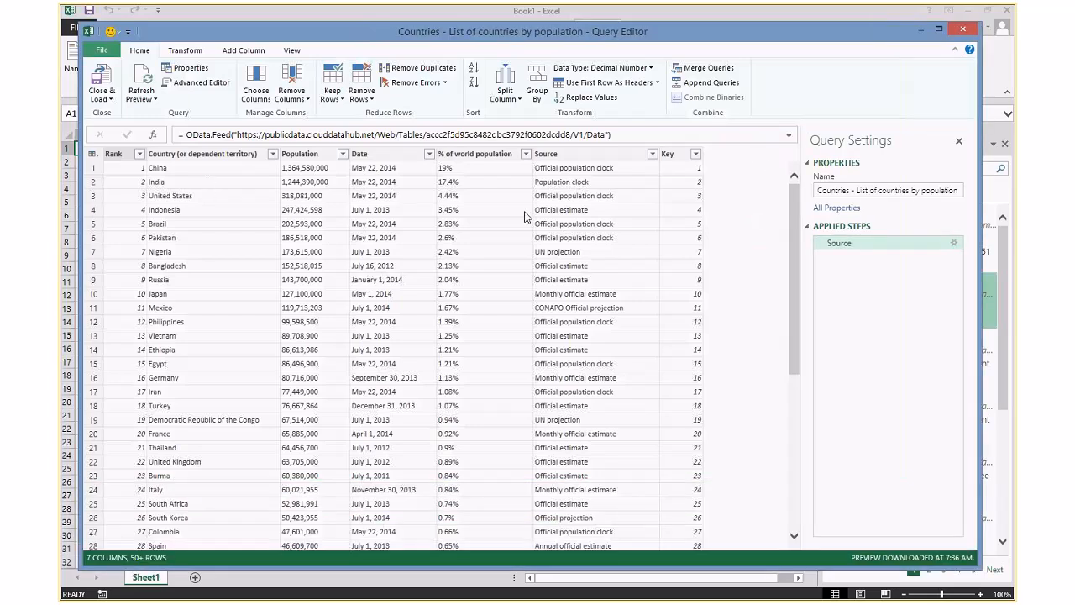
# Remove the Key, Date and Source columns from the countries query
pyautogui.click(681, 158)
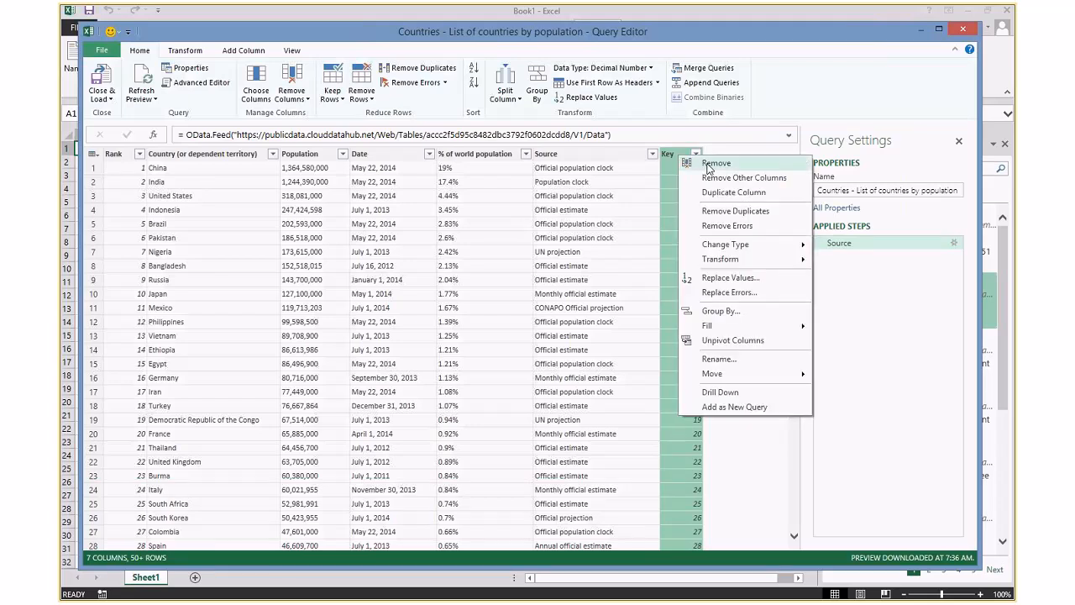
pyautogui.click(708, 166)
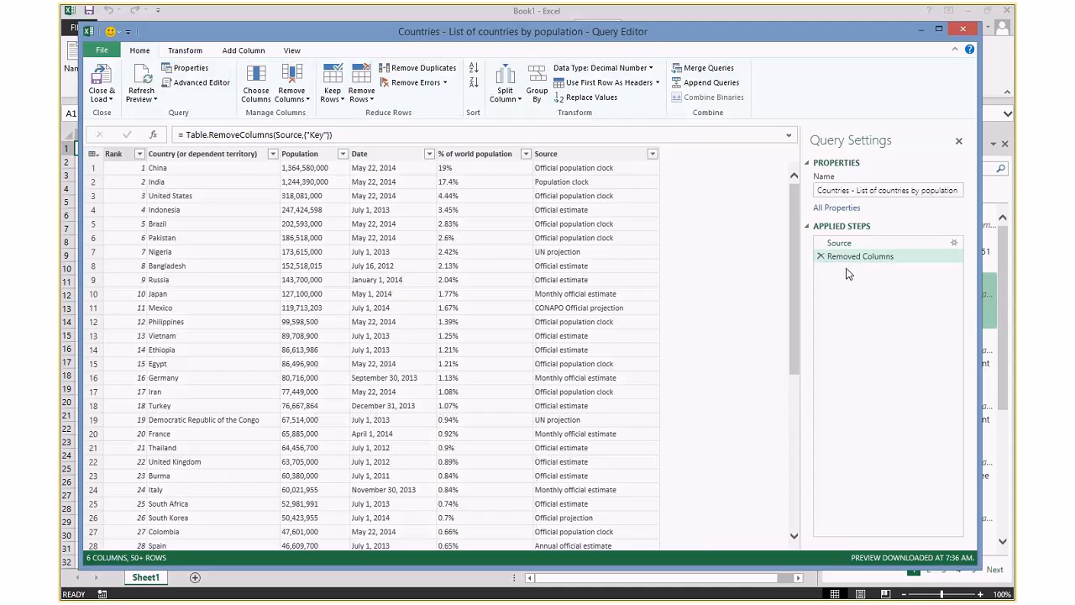
pyautogui.click(376, 155)
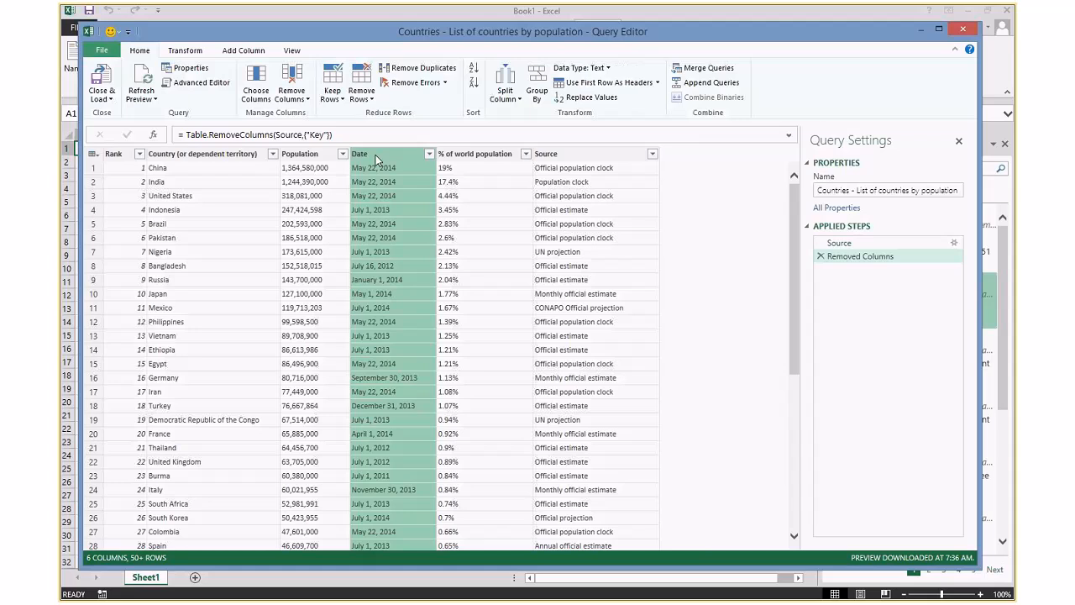
pyautogui.keyDown('ctrl'); pyautogui.click(572, 156); pyautogui.keyUp('ctrl')
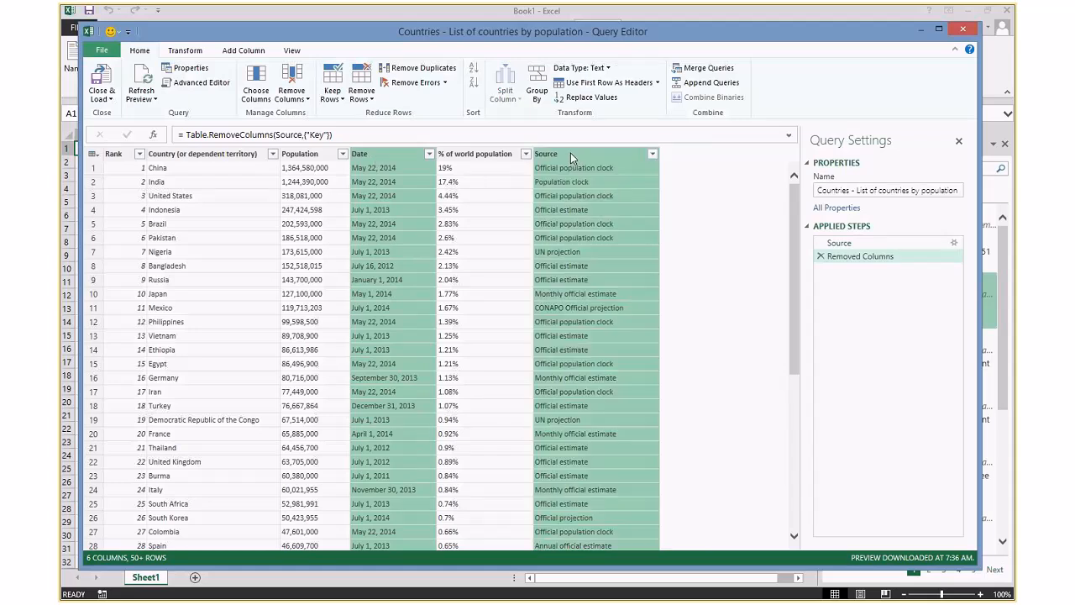
pyautogui.rightClick(572, 156)
pyautogui.click(592, 165)
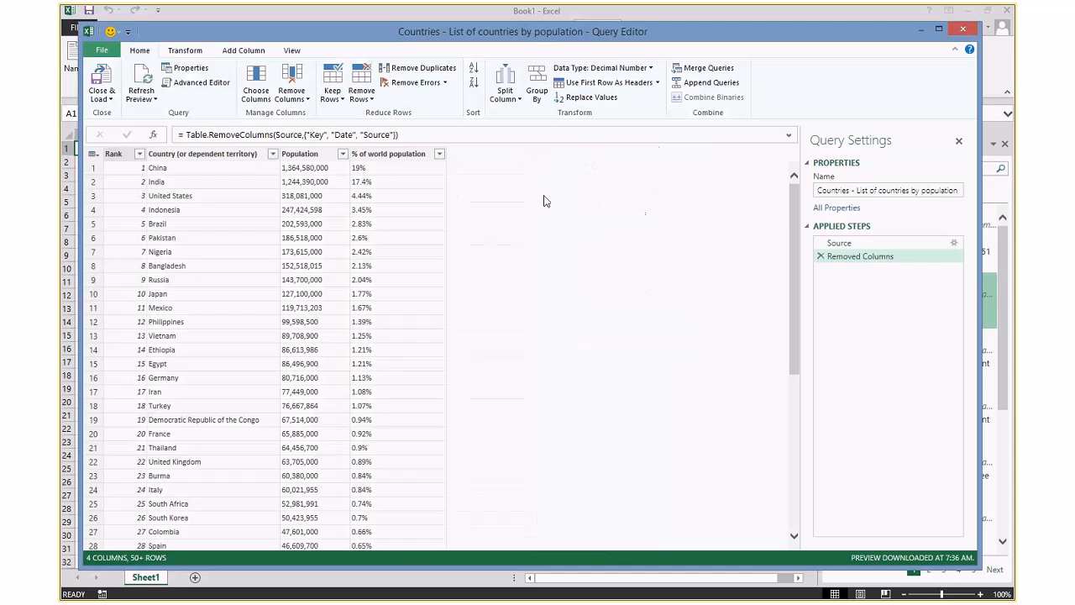
# Try to change the data type of the % of world population column to Decimal Number, and delete that applied step
pyautogui.click(383, 168)
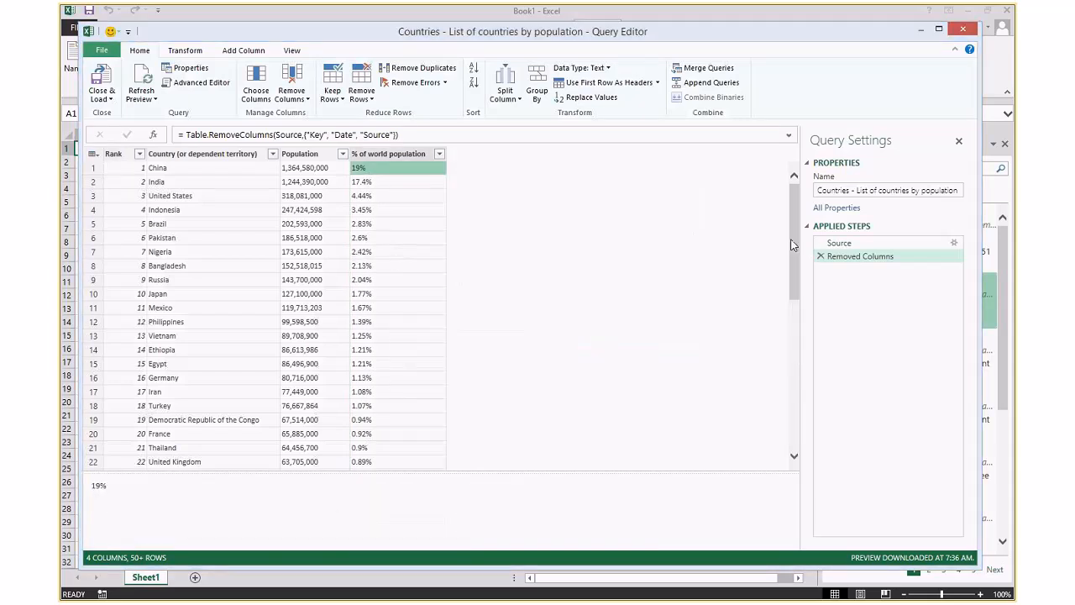
pyautogui.moveTo(792, 244); pyautogui.dragTo(824, 213)
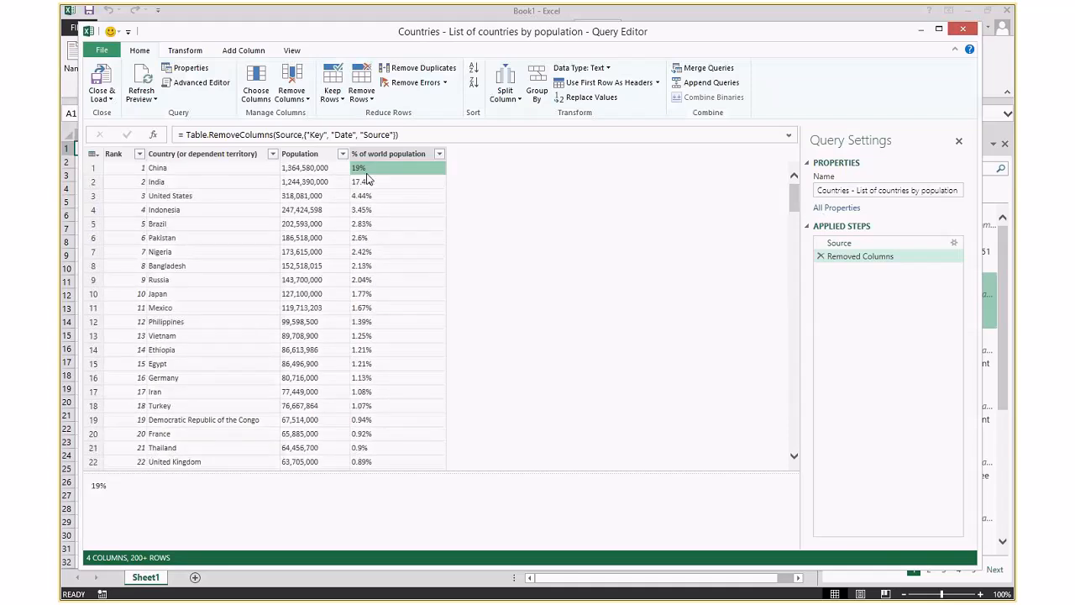
pyautogui.click(592, 68)
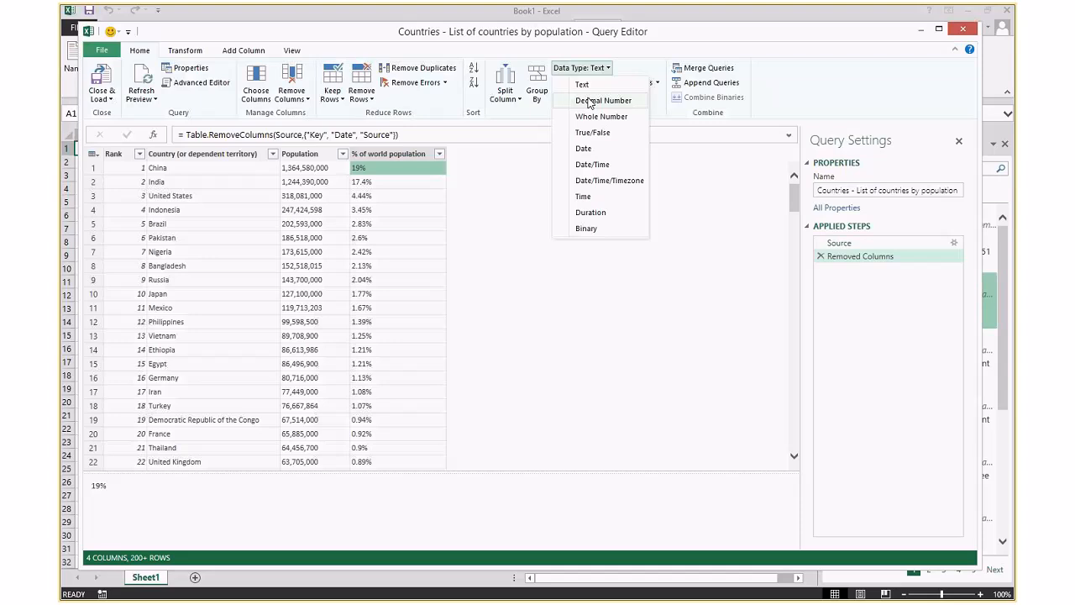
pyautogui.click(590, 101)
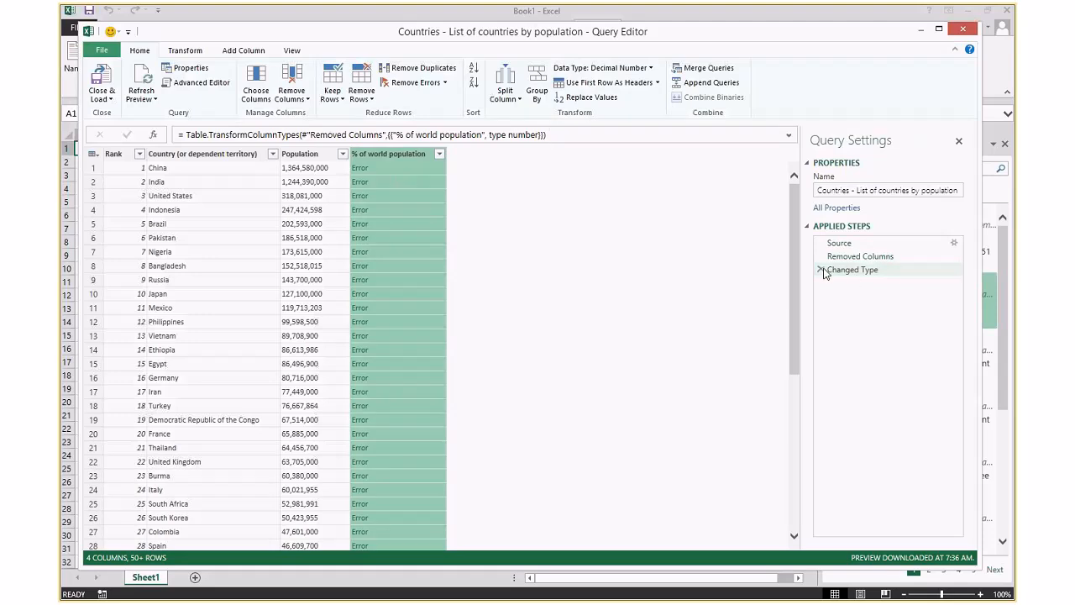
pyautogui.click(821, 269)
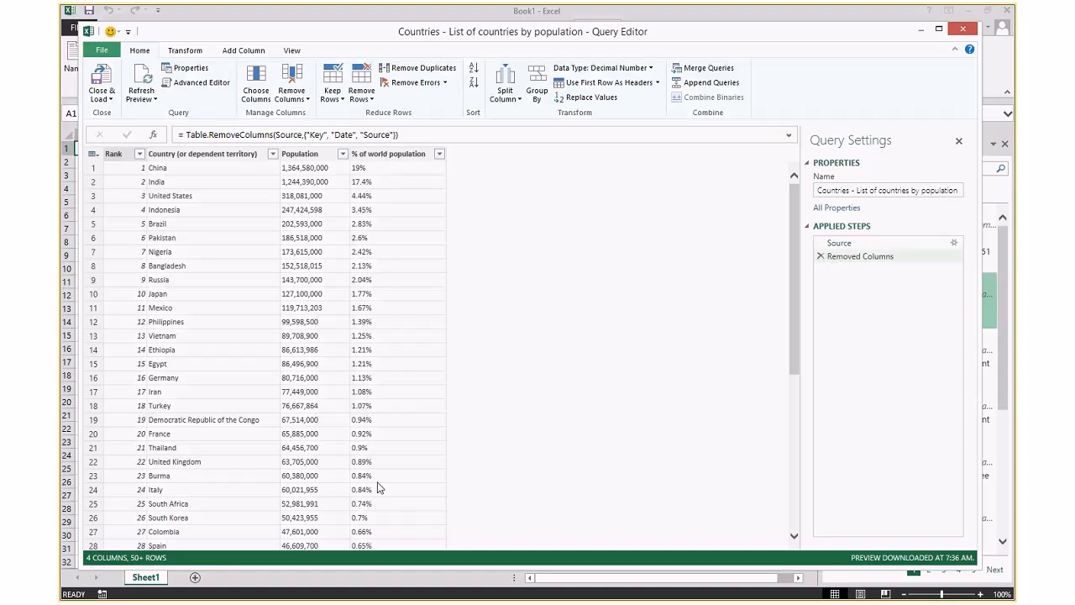
# Replace the "%" character with an empty value throughout the % of world population column
pyautogui.scroll(-14, 395, 445)
pyautogui.scroll(-13, 395, 445)
pyautogui.scroll(-8, 395, 441)
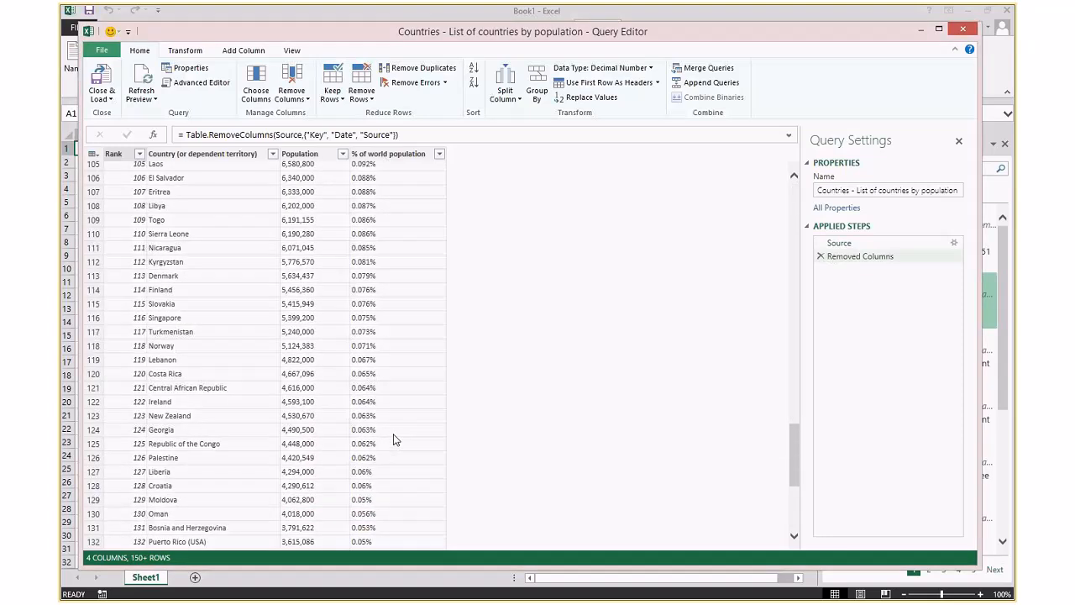
pyautogui.scroll(20, 382, 357)
pyautogui.rightClick(379, 160)
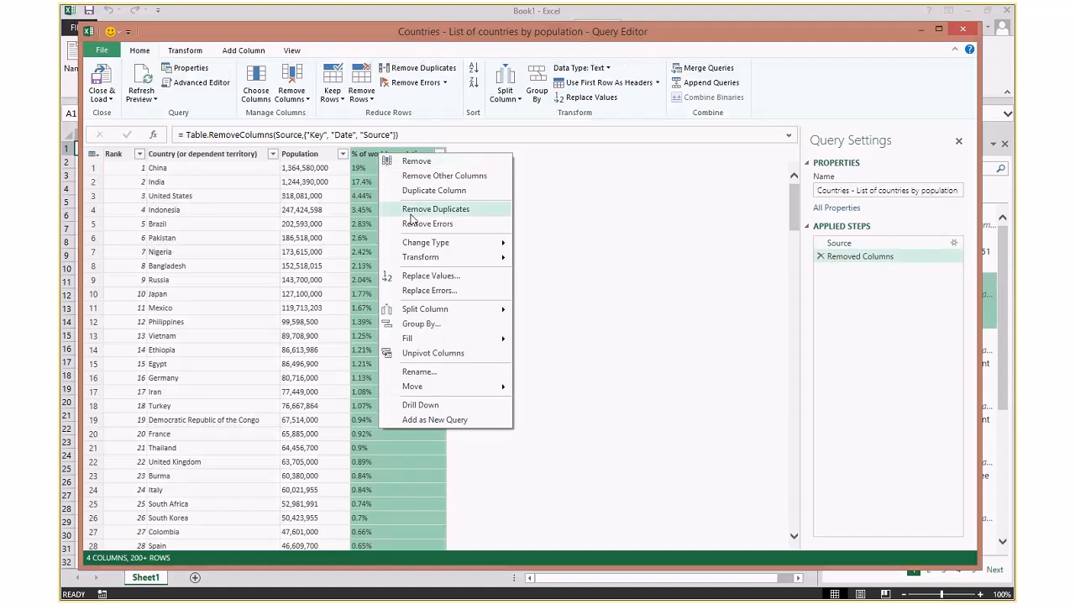
pyautogui.click(453, 279)
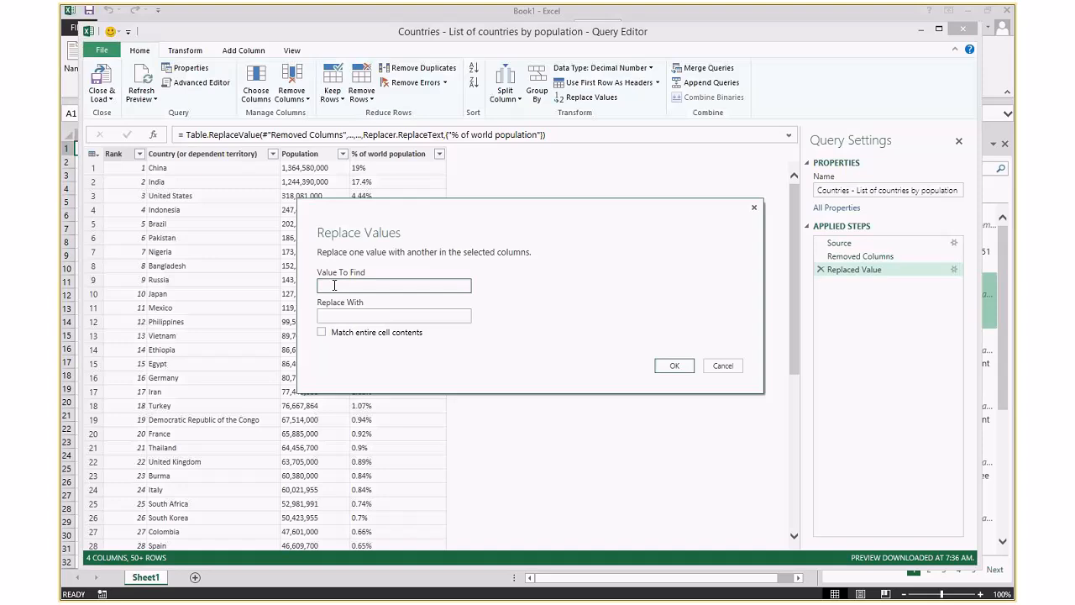
pyautogui.write('%')
pyautogui.click(400, 317)
pyautogui.click(675, 366)
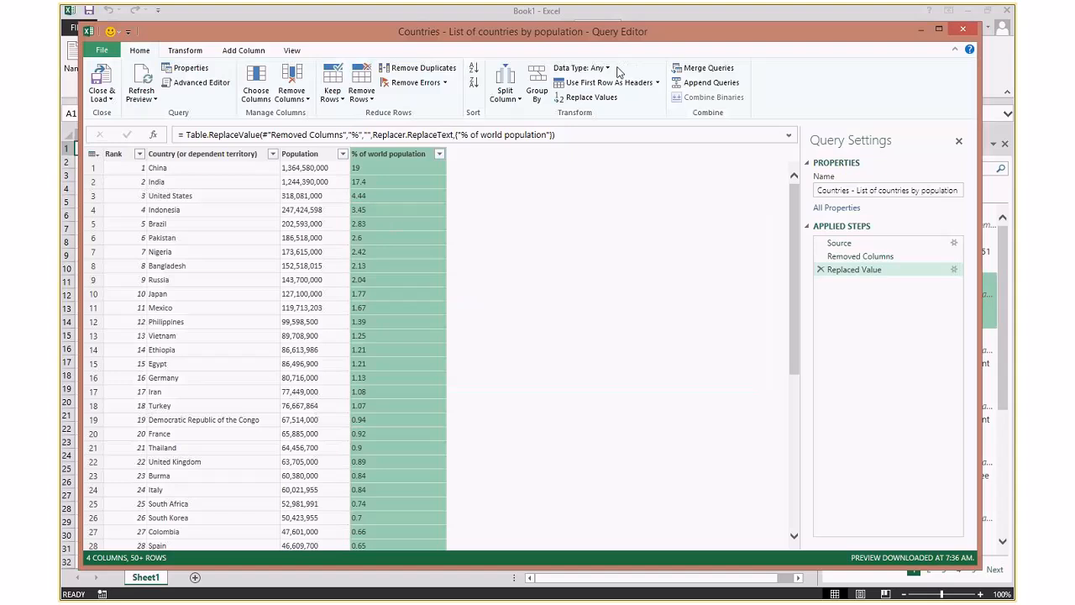
# Set the data type of the % of world population column to Decimal Number and the Population column to Whole Number
pyautogui.click(582, 68)
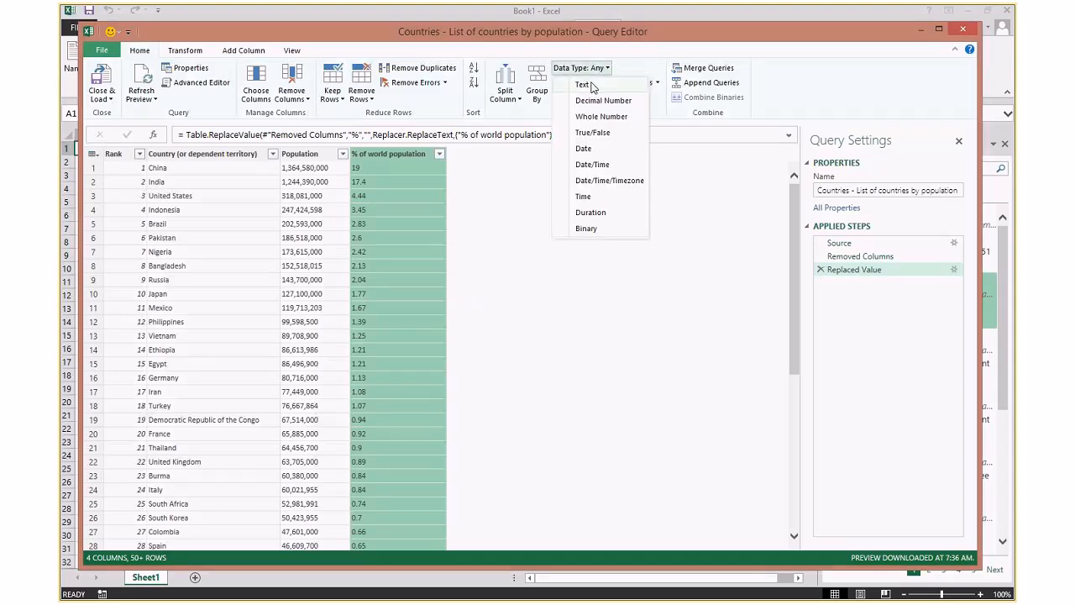
pyautogui.click(601, 100)
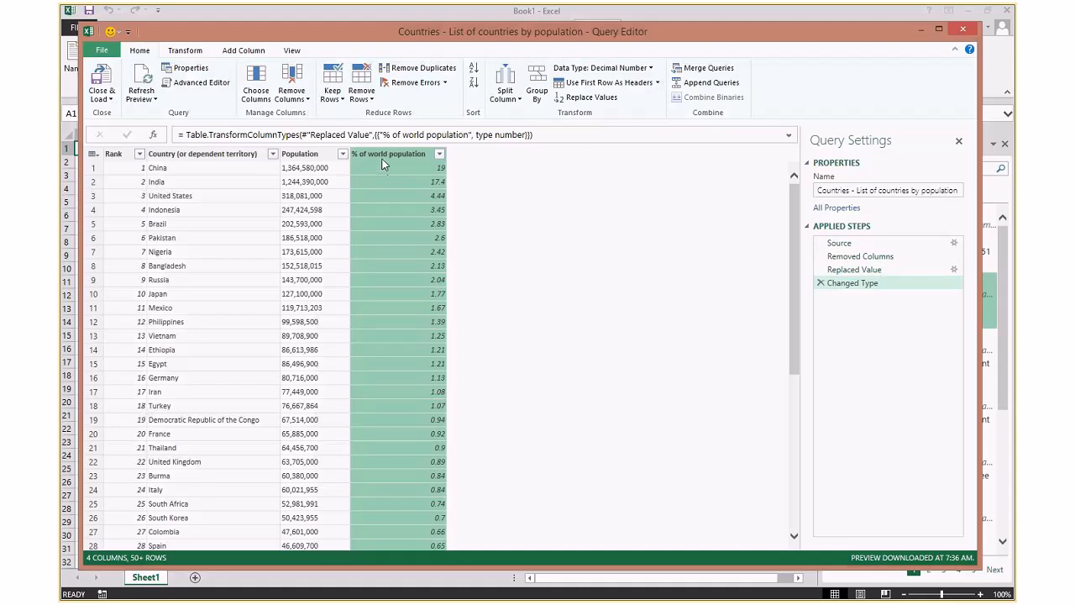
pyautogui.click(312, 281)
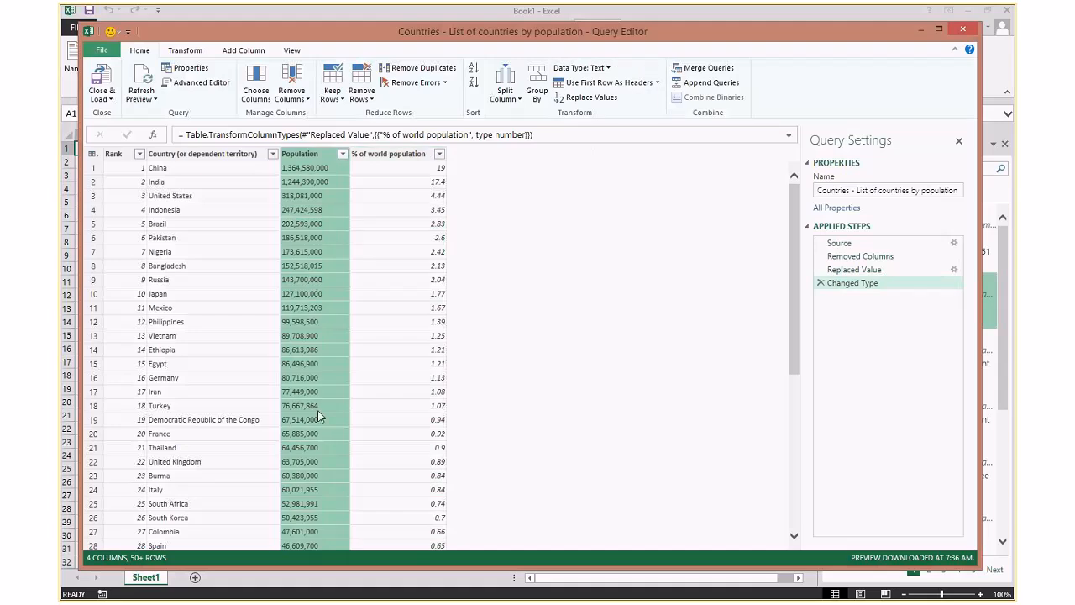
pyautogui.scroll(-20, 320, 416)
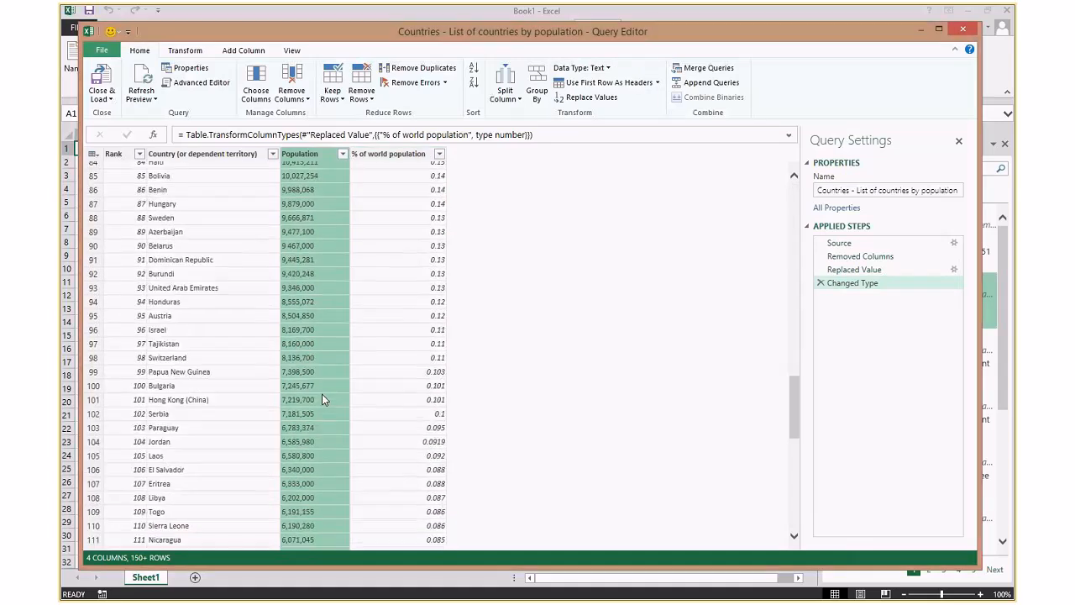
pyautogui.scroll(-20, 322, 392)
pyautogui.scroll(20, 323, 378)
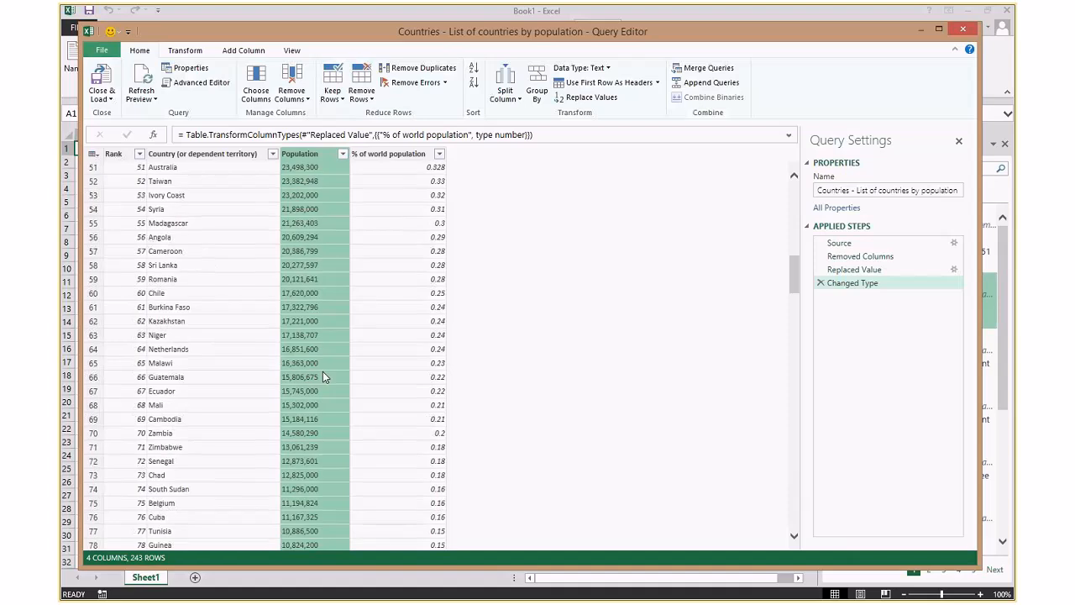
pyautogui.scroll(17, 323, 372)
pyautogui.click(600, 68)
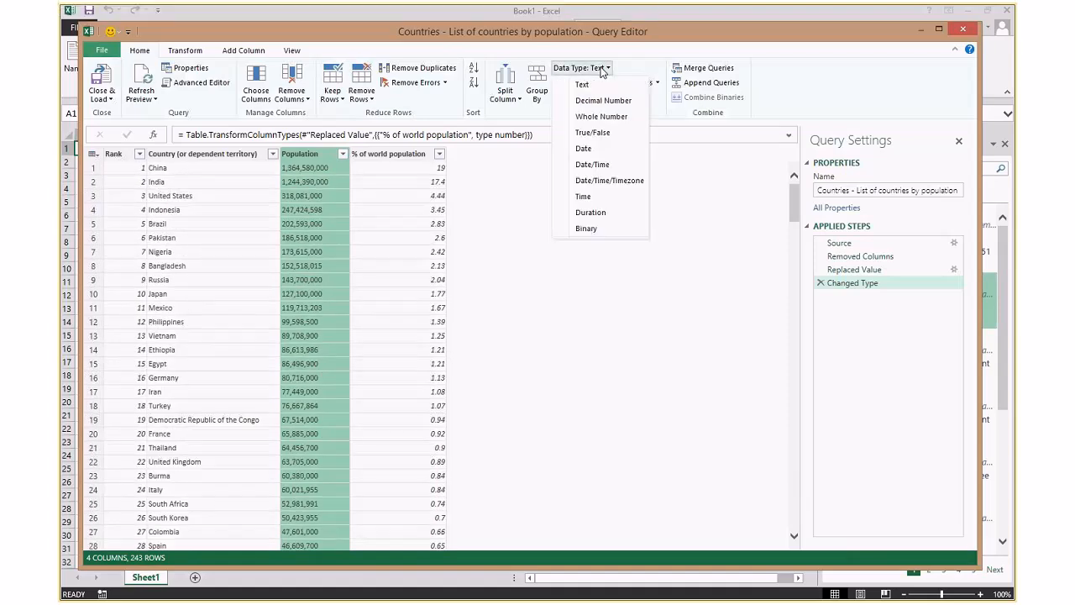
pyautogui.click(602, 116)
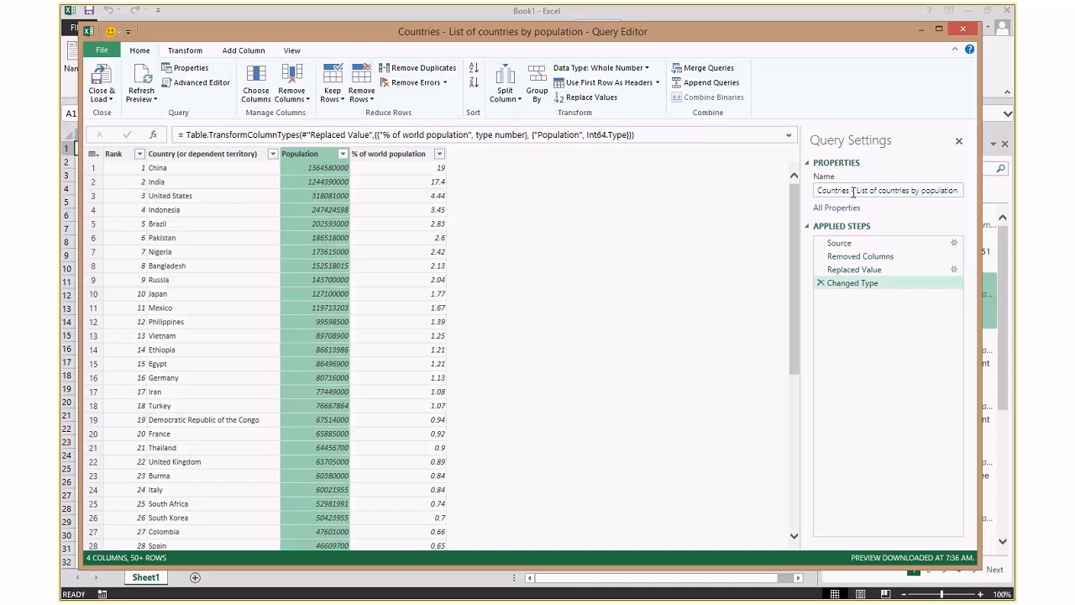
# Rename the query to "List of countries by population"
pyautogui.moveTo(856, 190); pyautogui.dragTo(807, 190)
pyautogui.press('BackSpace')
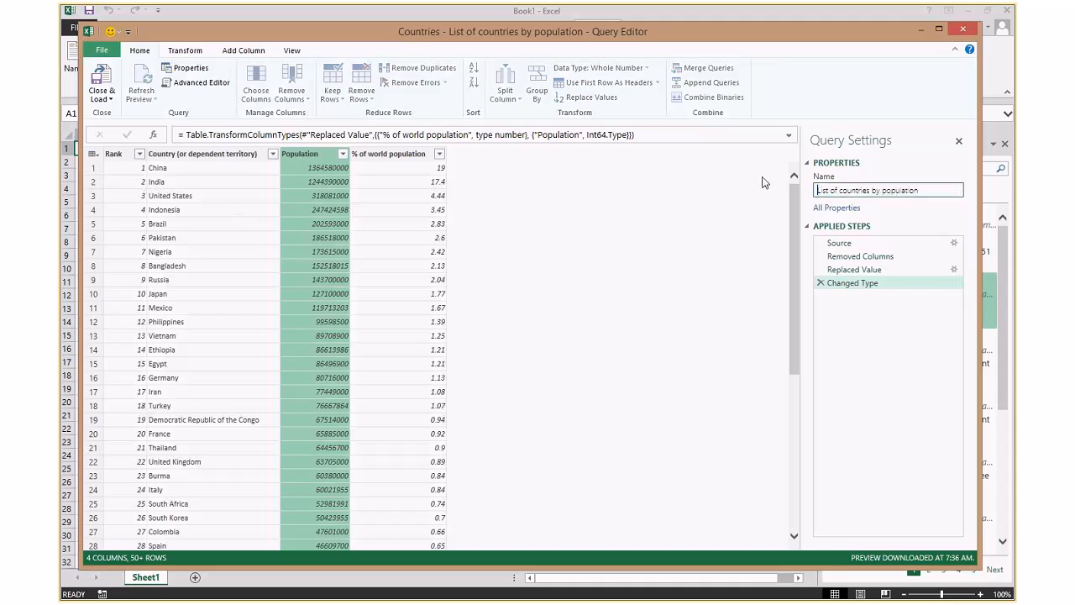
pyautogui.click(936, 190)
# Close the query and load it as a connection only, with its data added to the Data Model
pyautogui.click(101, 95)
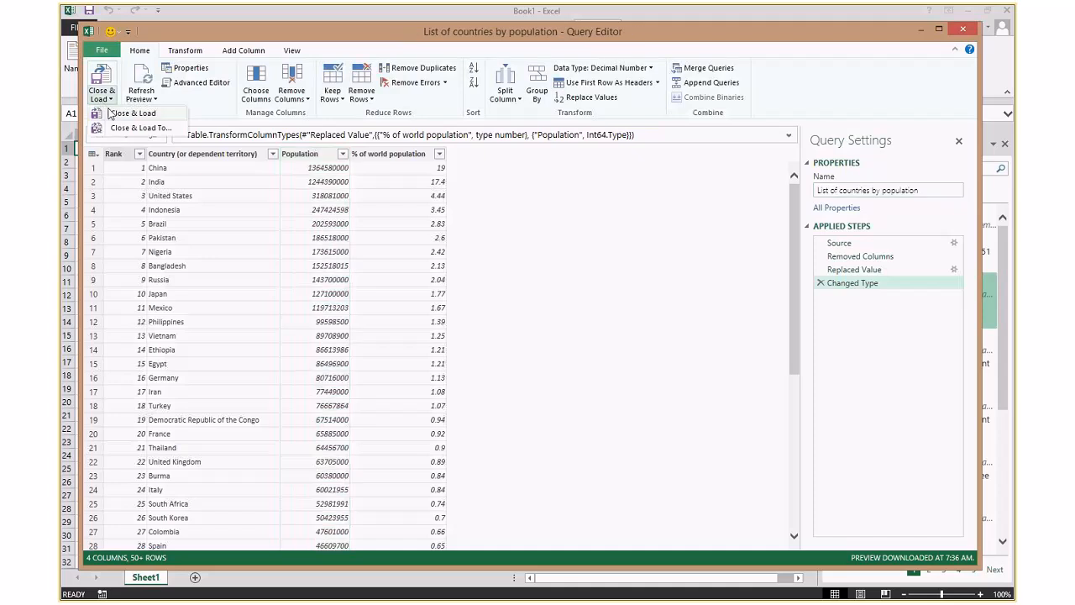
pyautogui.click(141, 128)
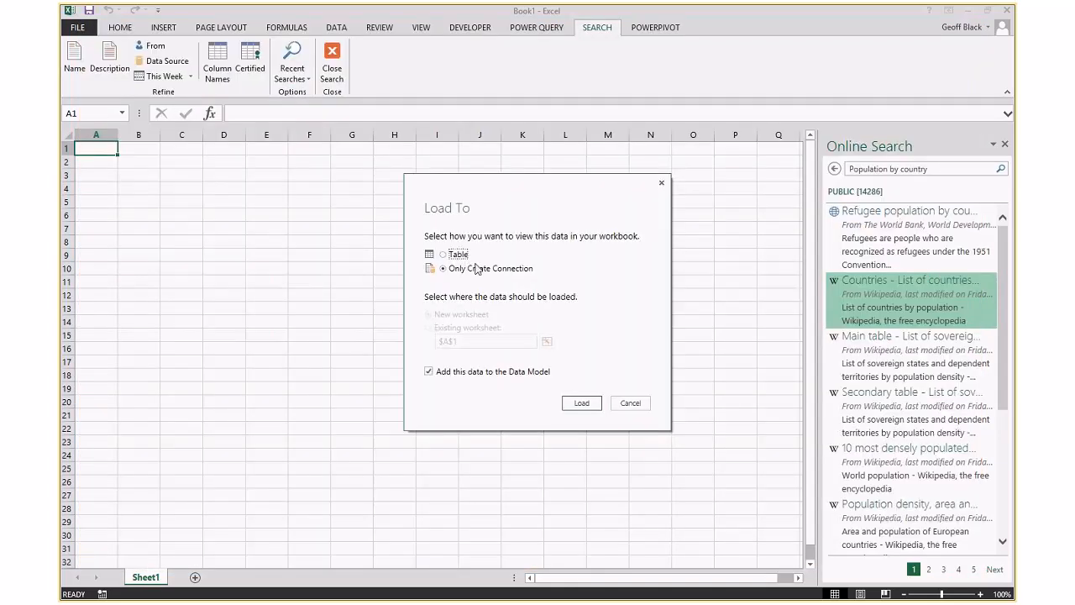
pyautogui.click(459, 255)
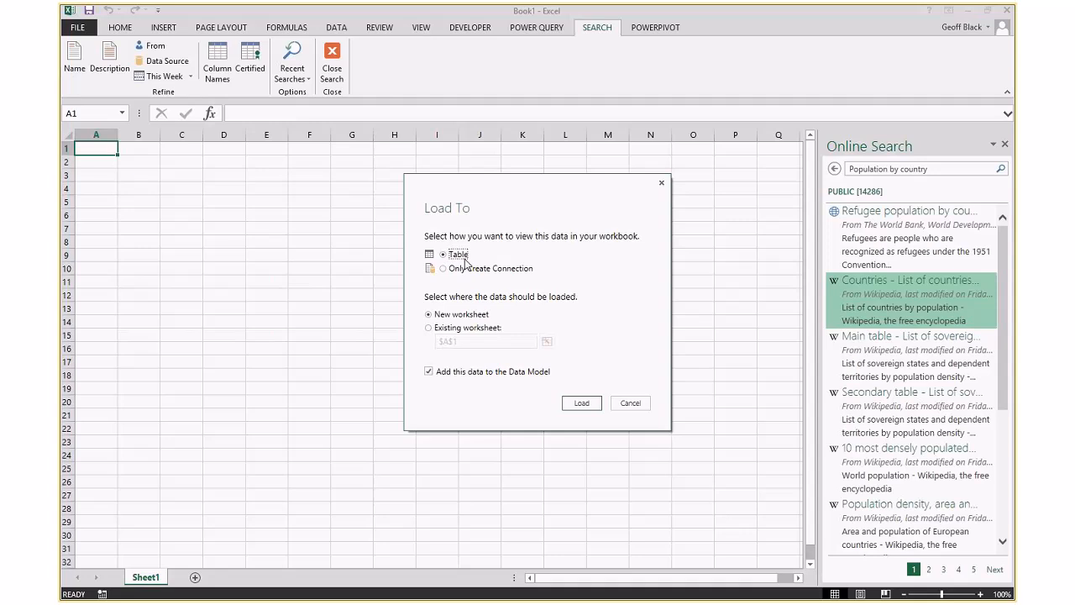
pyautogui.click(441, 330)
pyautogui.click(450, 314)
pyautogui.click(444, 269)
pyautogui.click(584, 404)
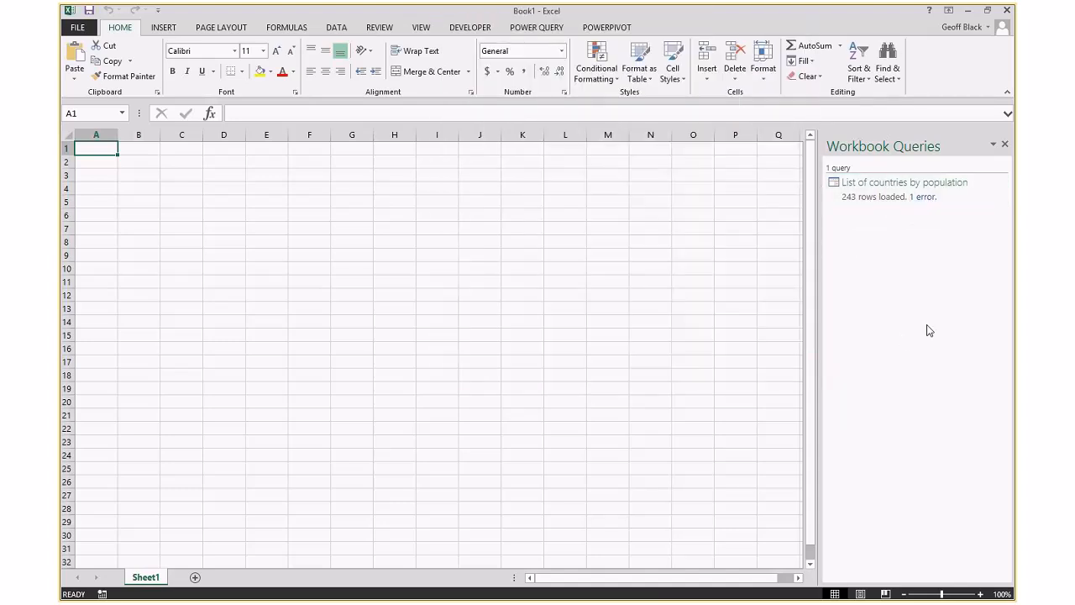
# Open the PowerPivot data model and check the data types of the Population and % of world population columns
pyautogui.click(350, 254)
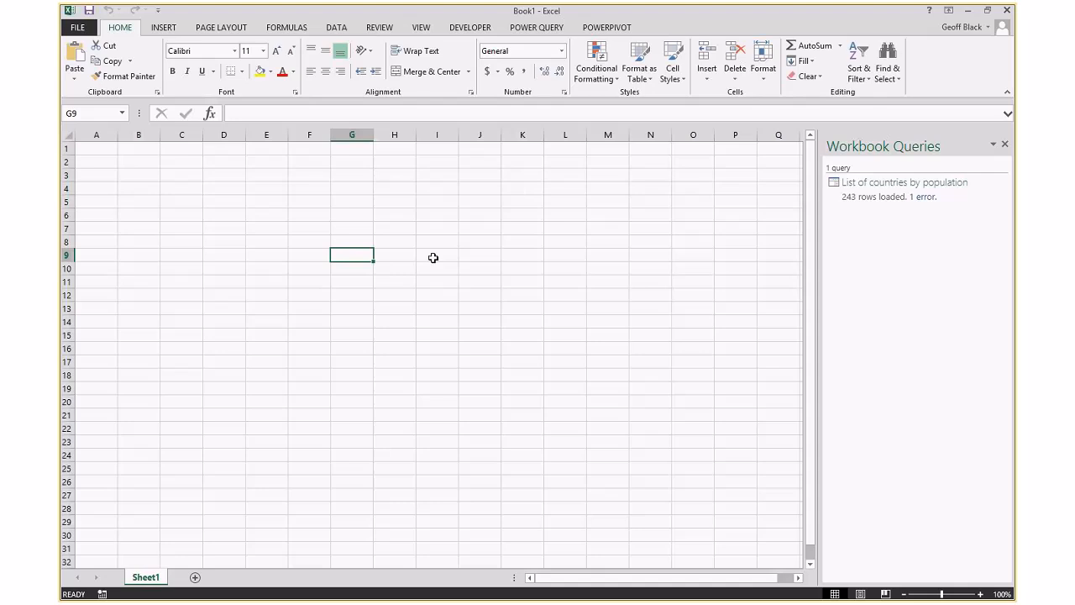
pyautogui.click(599, 29)
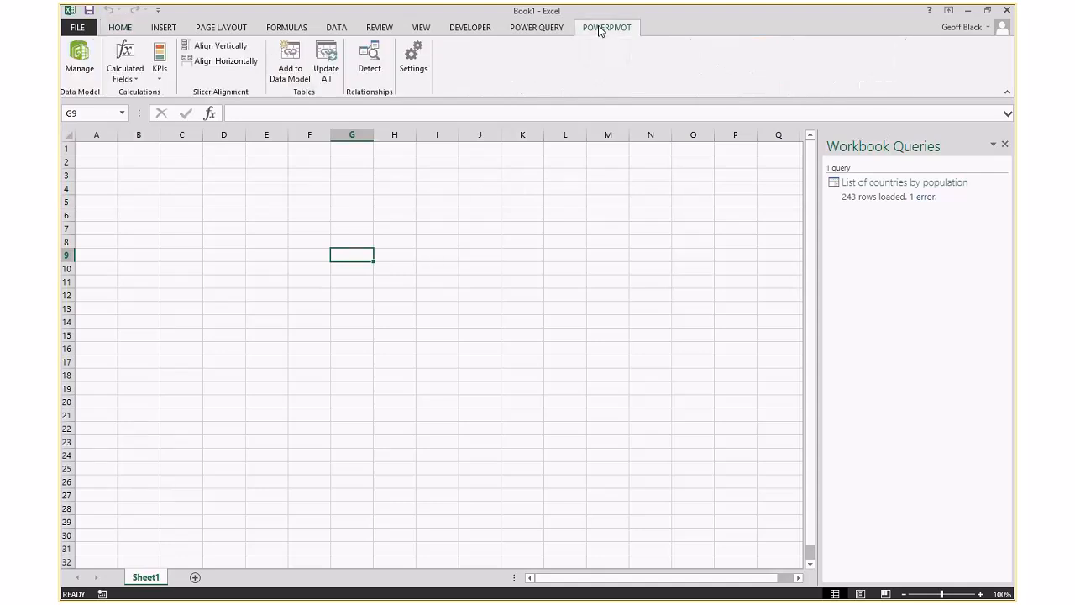
pyautogui.click(80, 54)
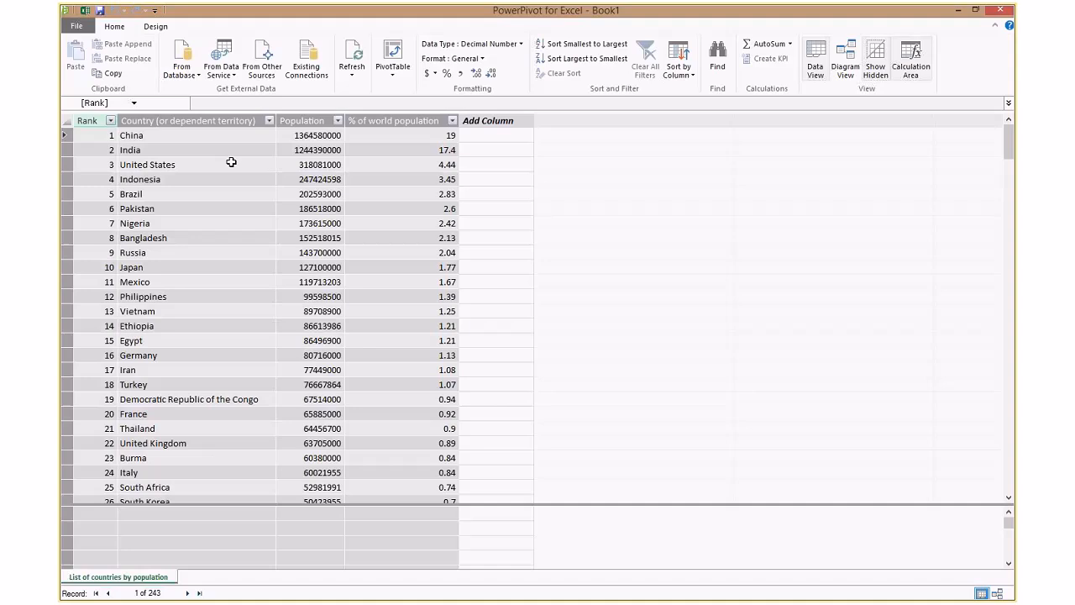
pyautogui.click(302, 121)
pyautogui.click(378, 120)
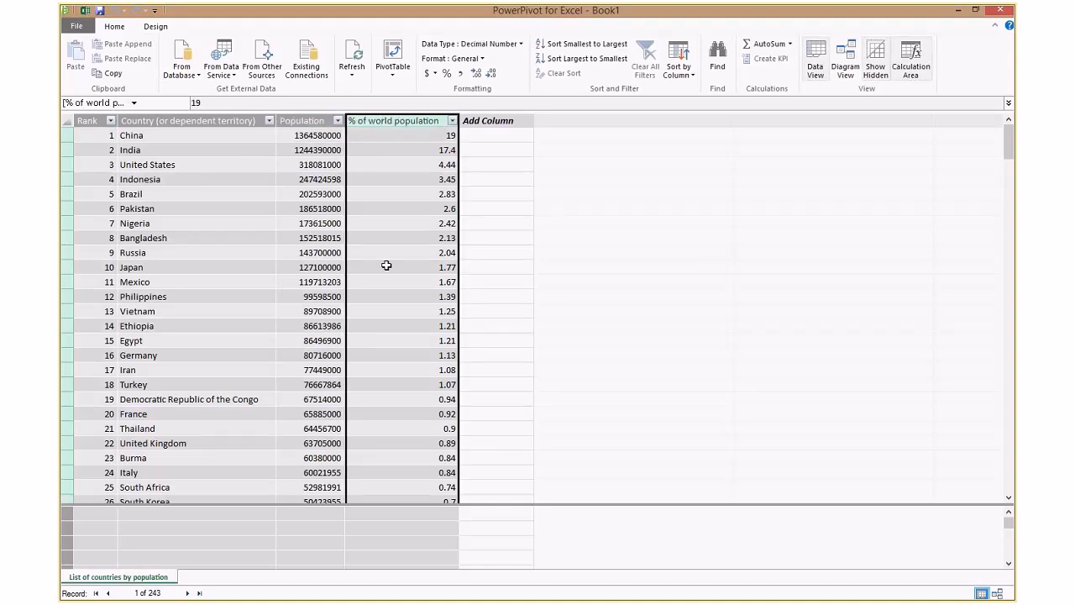
pyautogui.click(304, 121)
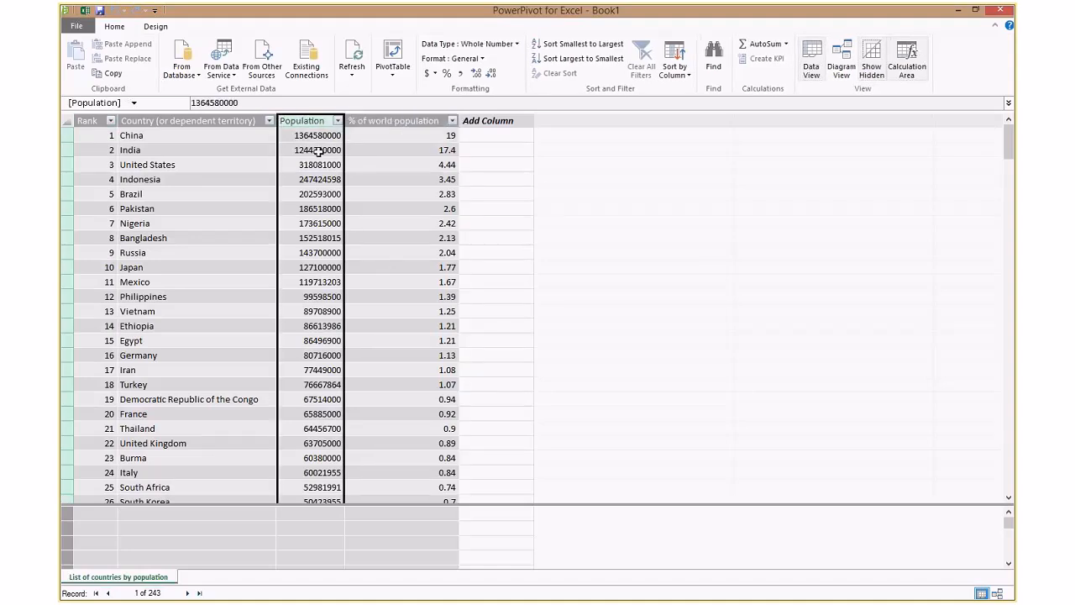
pyautogui.click(411, 125)
pyautogui.click(307, 122)
# Show the data model in diagram view and refresh the List of countries by population table
pyautogui.click(841, 55)
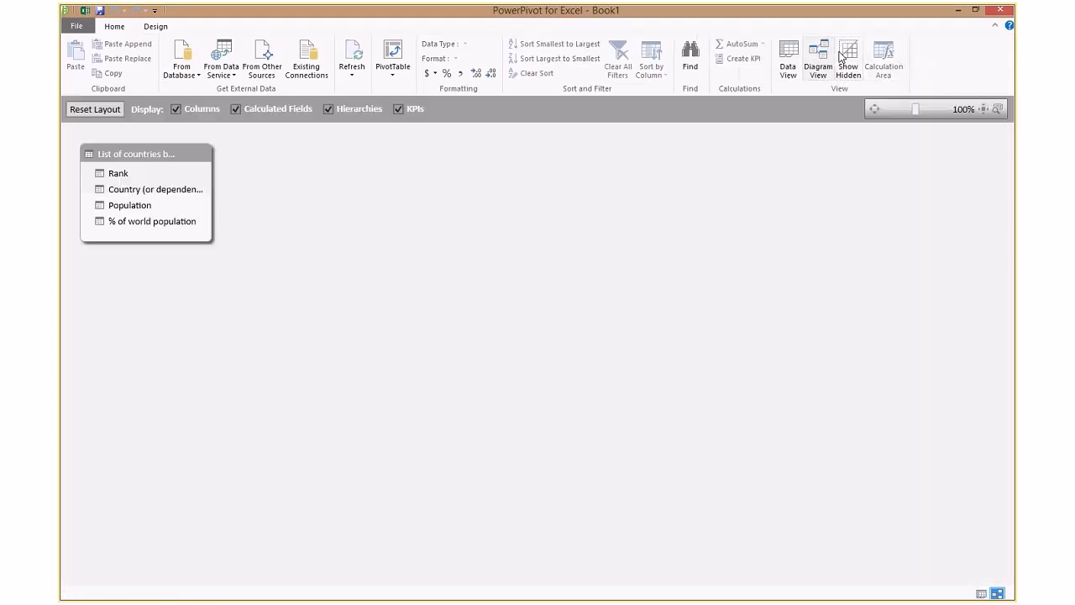
pyautogui.click(148, 162)
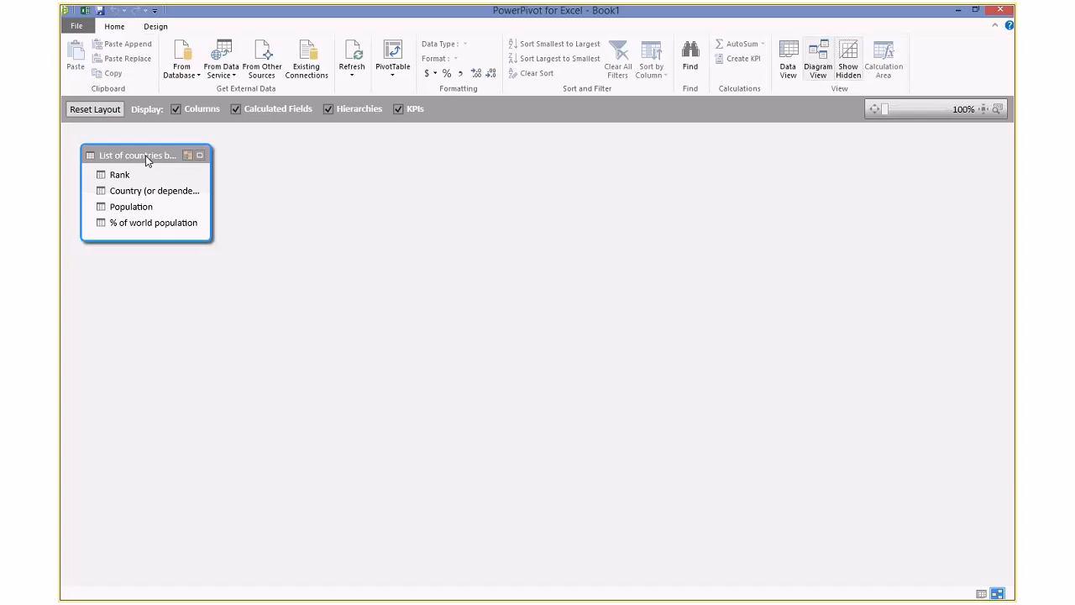
pyautogui.click(120, 159)
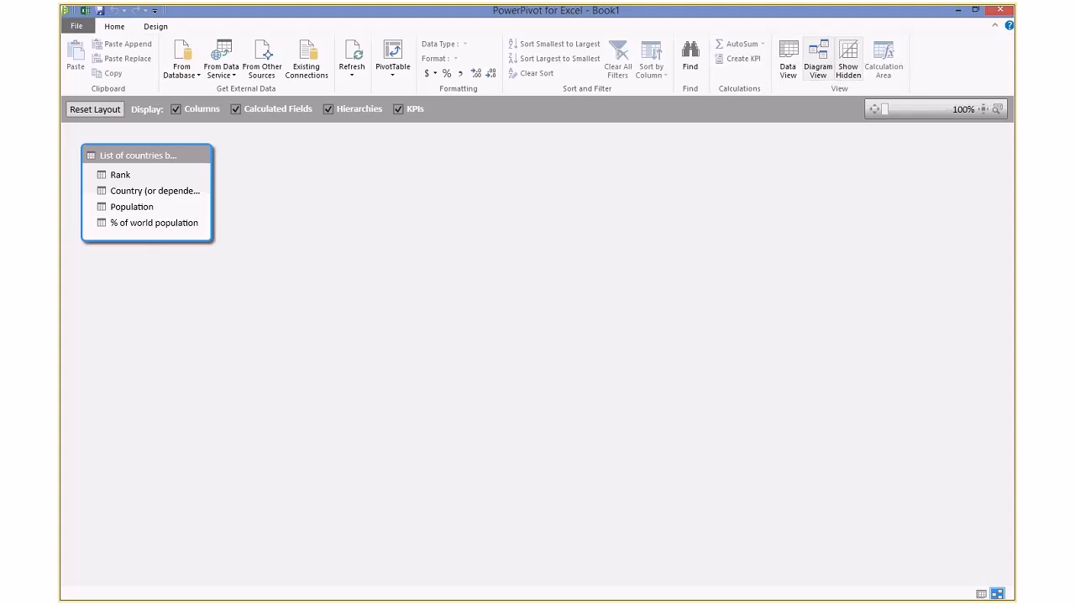
pyautogui.click(359, 60)
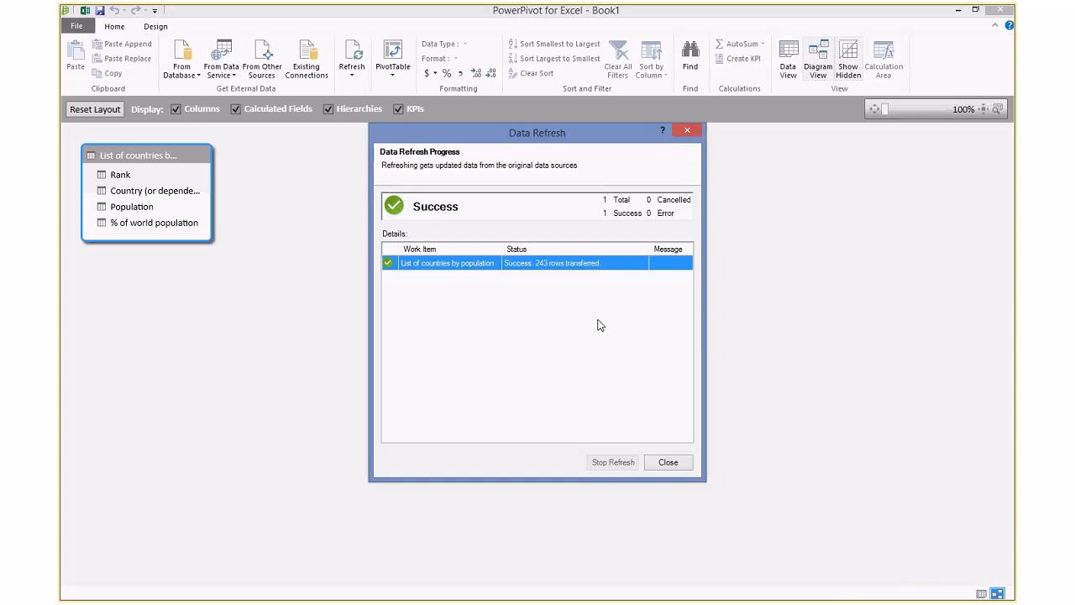
pyautogui.click(679, 464)
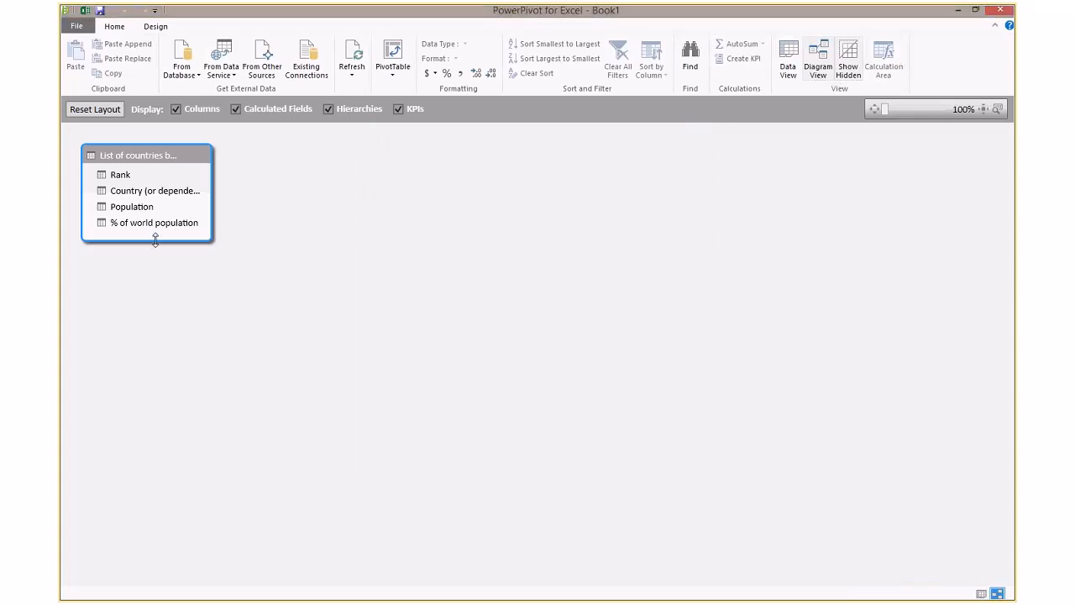
# Insert a PivotChart from the data model into the existing worksheet Sheet1
pyautogui.click(393, 78)
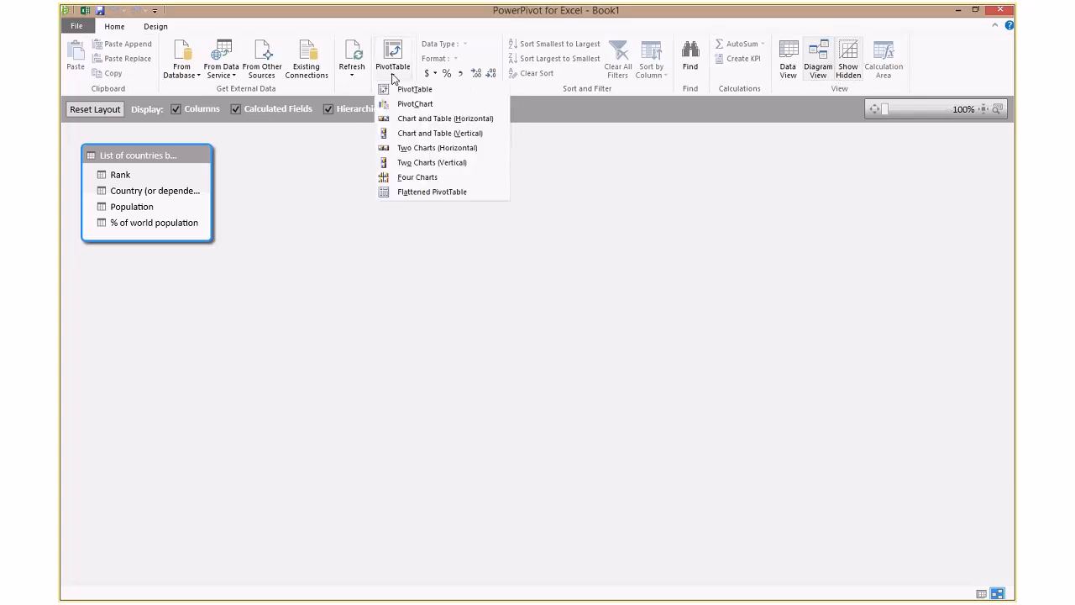
pyautogui.click(412, 110)
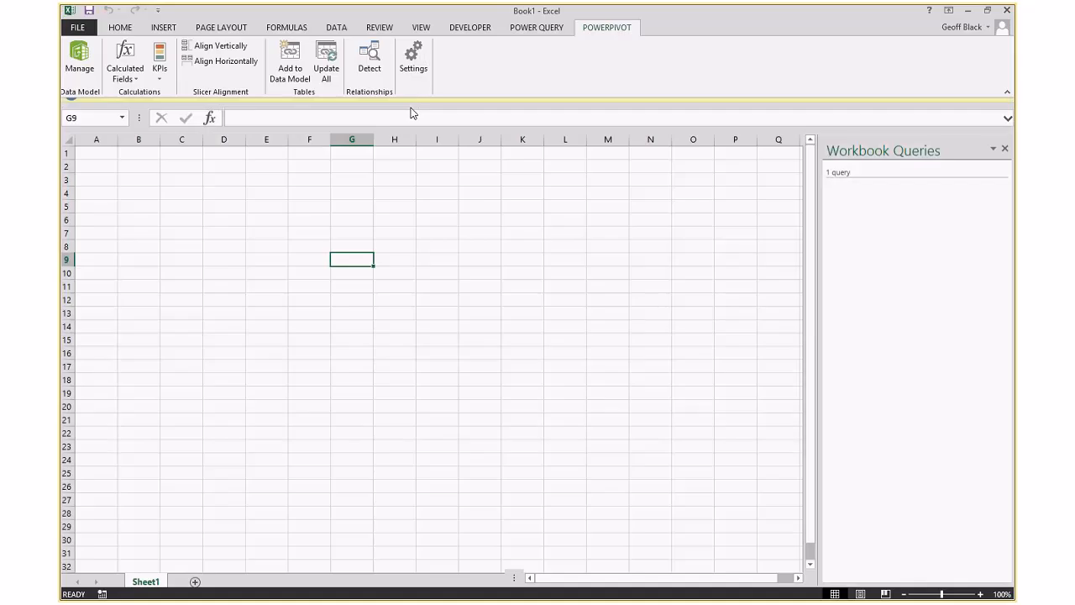
pyautogui.click(462, 302)
pyautogui.click(576, 340)
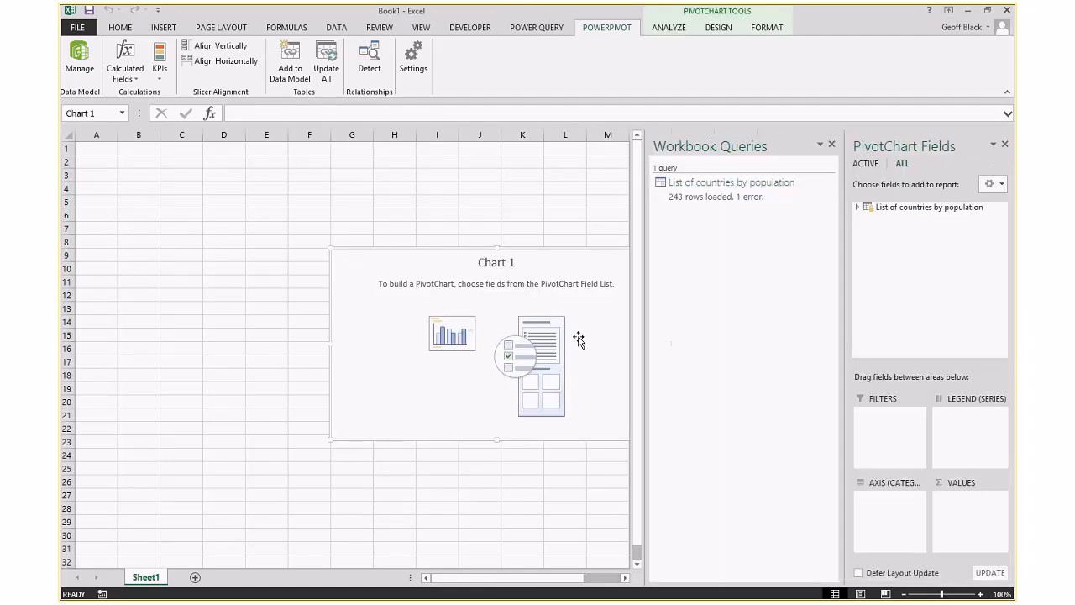
# Plot Population by Country (or dependent territory) in the PivotChart, and move and enlarge the chart to span about columns B to L
pyautogui.click(857, 207)
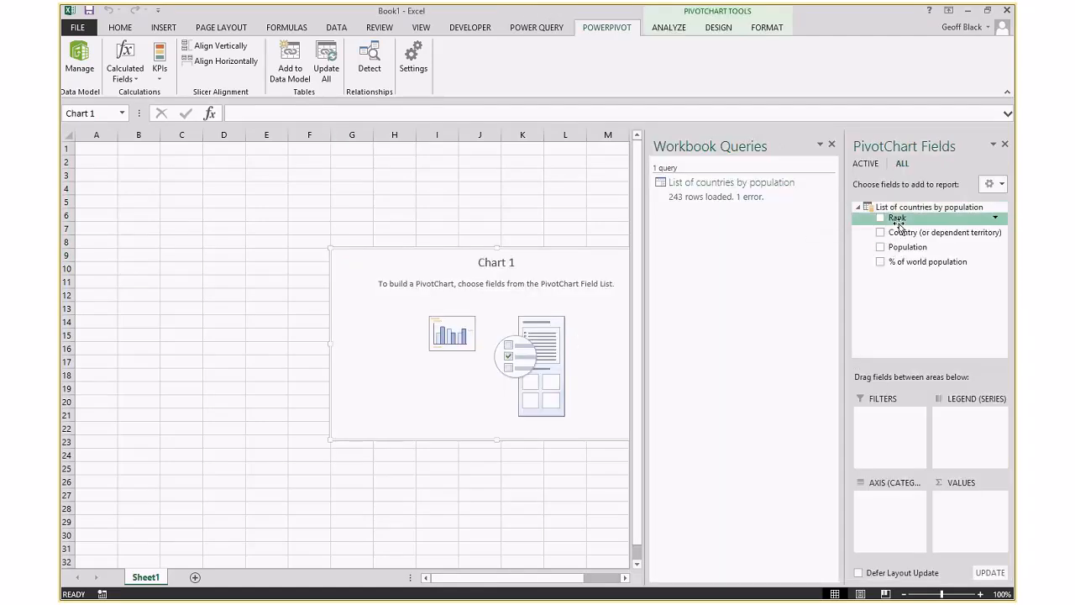
pyautogui.click(881, 233)
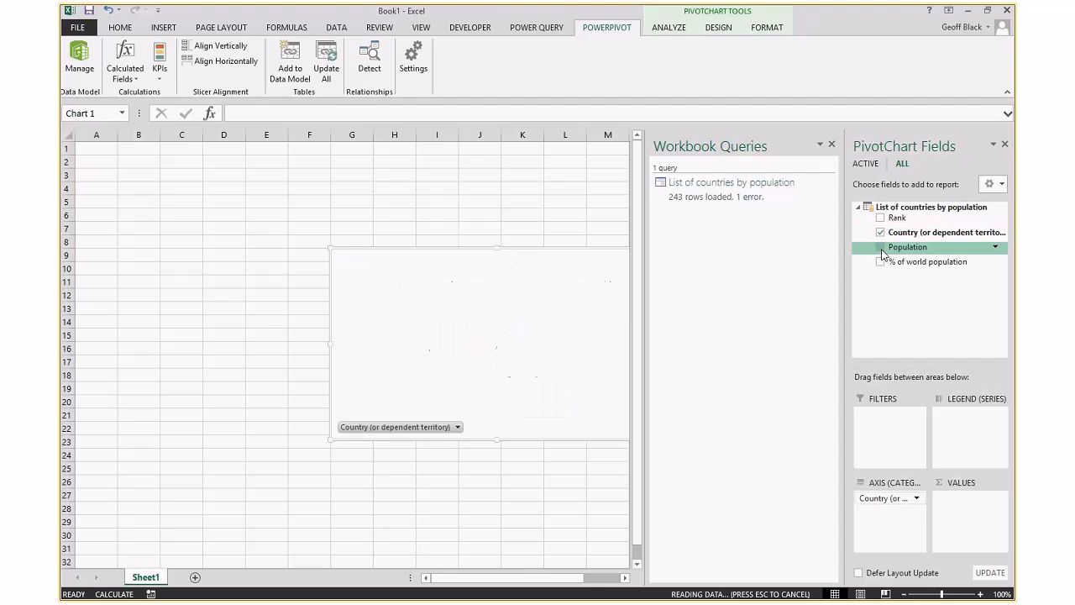
pyautogui.click(881, 247)
pyautogui.moveTo(538, 251); pyautogui.dragTo(314, 177)
pyautogui.moveTo(439, 365); pyautogui.dragTo(576, 447)
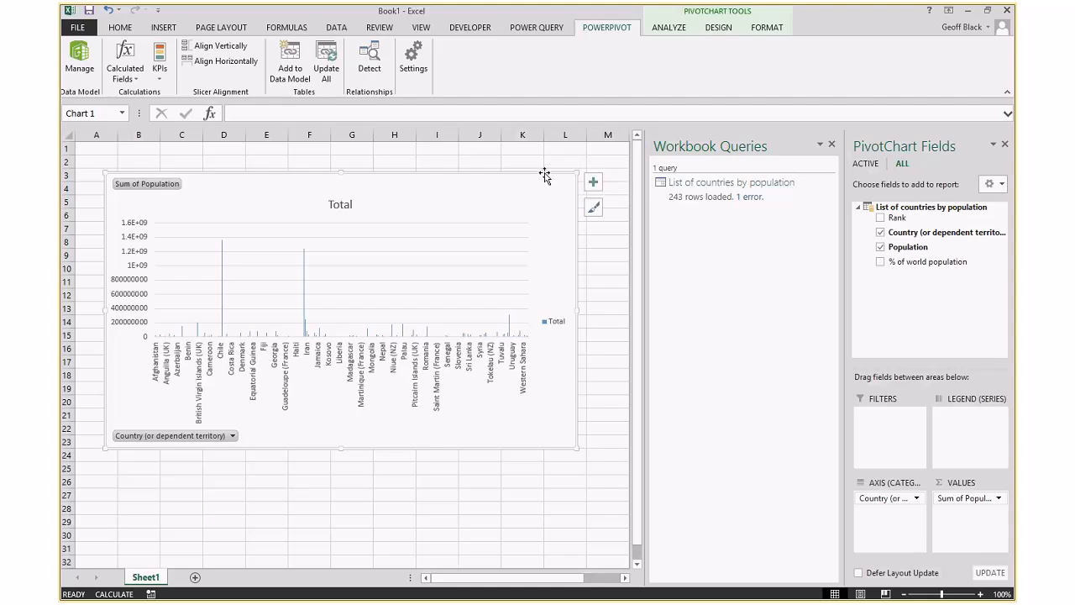
# Delete the population PivotChart from Sheet1
pyautogui.press('Delete')
pyautogui.click(484, 300)
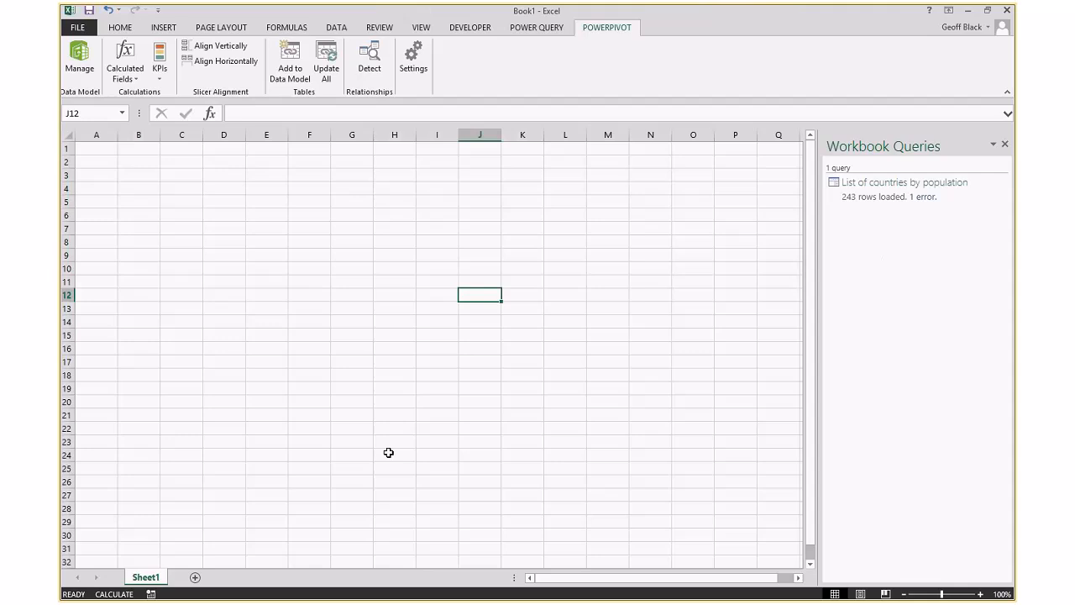
# Start a SQL Server import into the PowerPivot data model, connecting to server "." and the AdventureWorksDW database
pyautogui.click(74, 62)
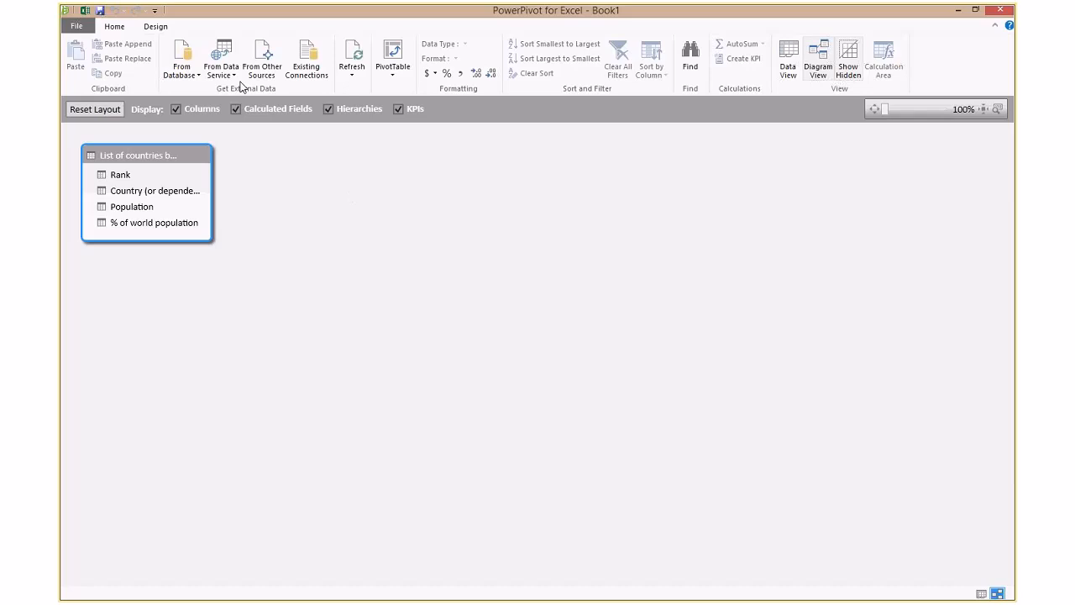
pyautogui.click(178, 74)
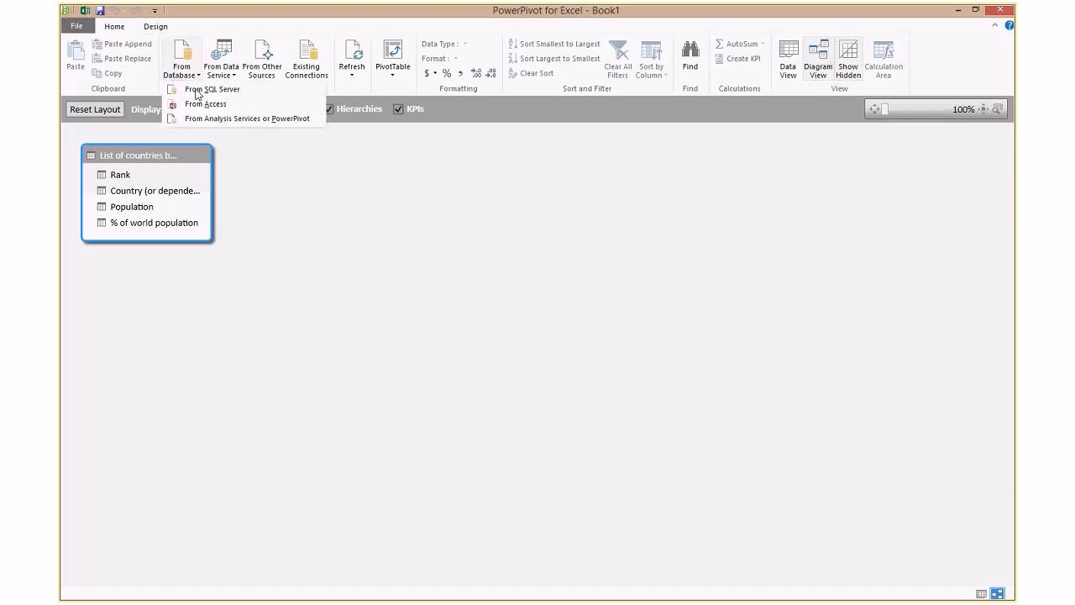
pyautogui.click(197, 89)
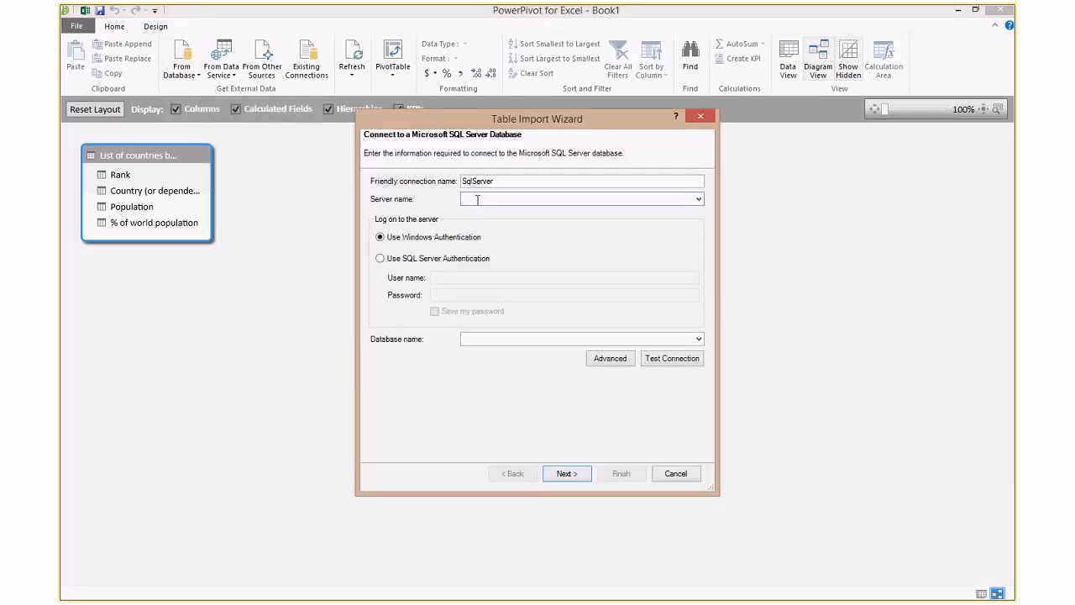
pyautogui.write('.')
pyautogui.click(699, 340)
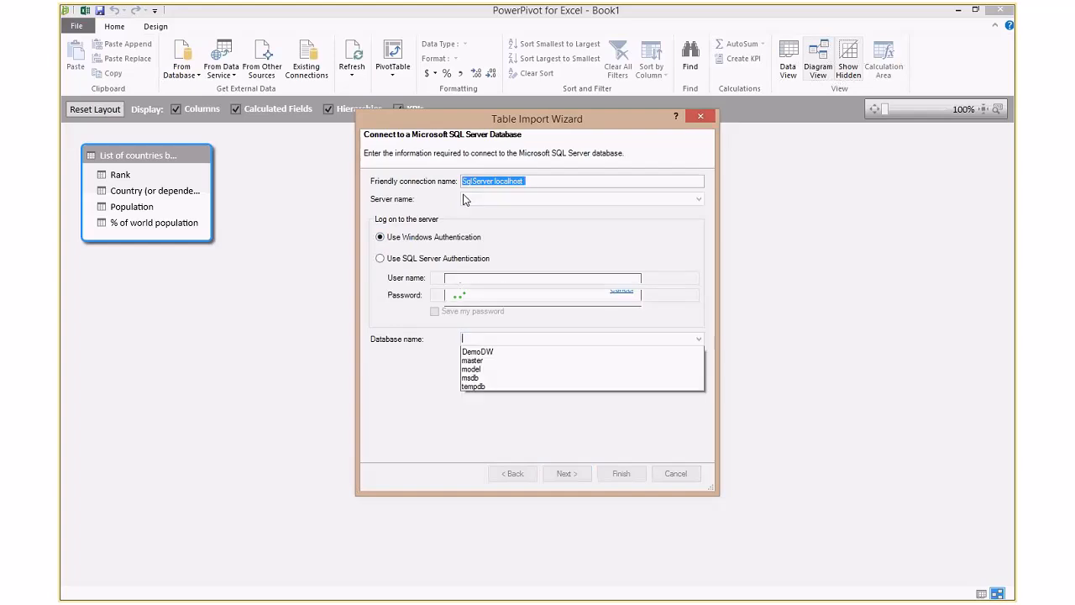
pyautogui.click(523, 350)
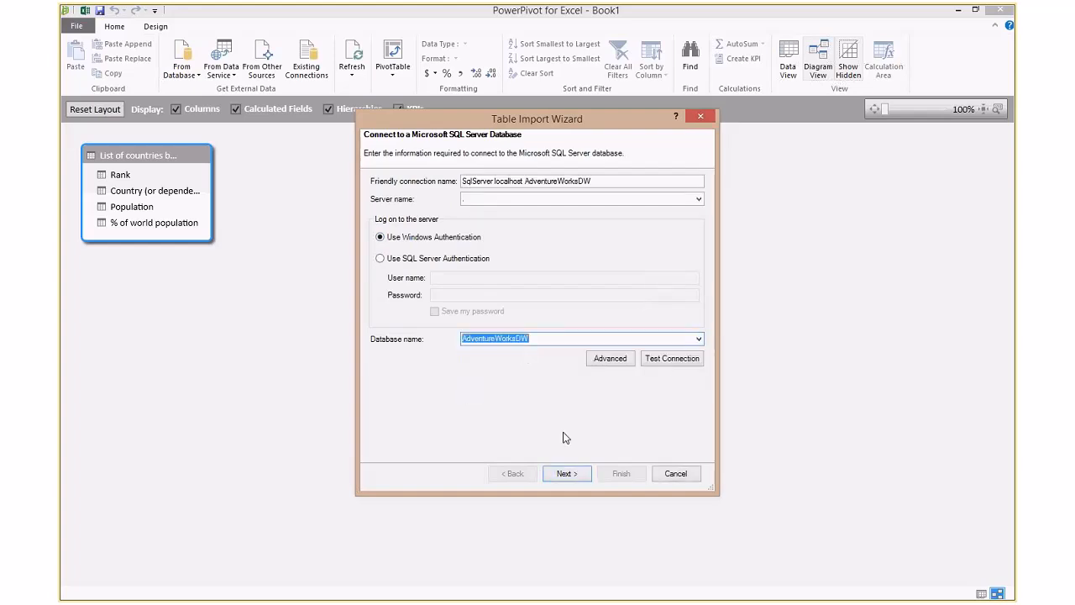
pyautogui.click(575, 477)
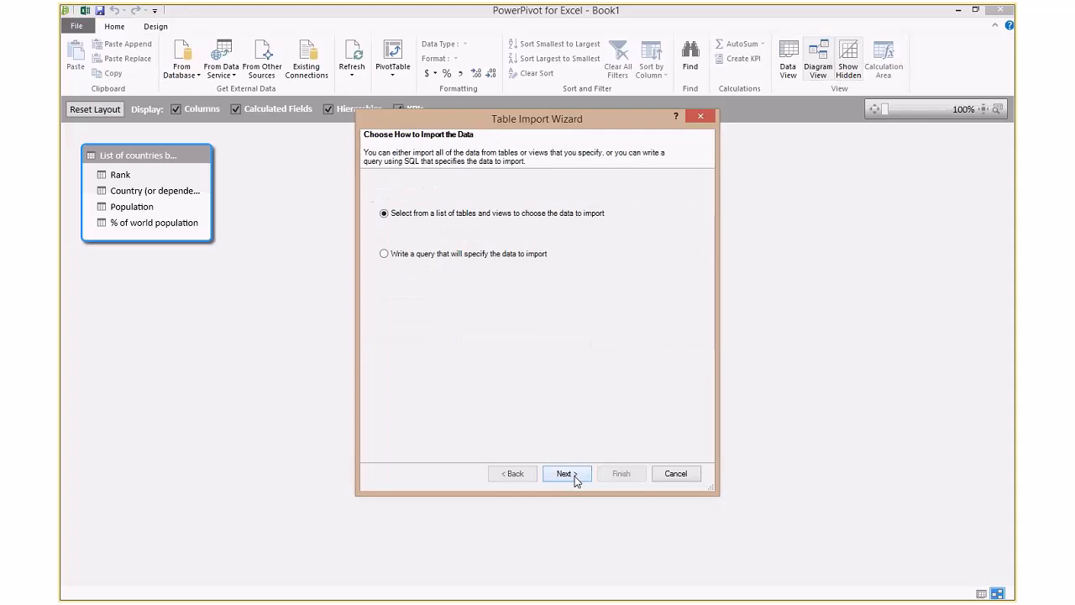
# Choose to import from a list of tables, include FactInternetSales and set its friendly name to Internet Sales
pyautogui.click(575, 477)
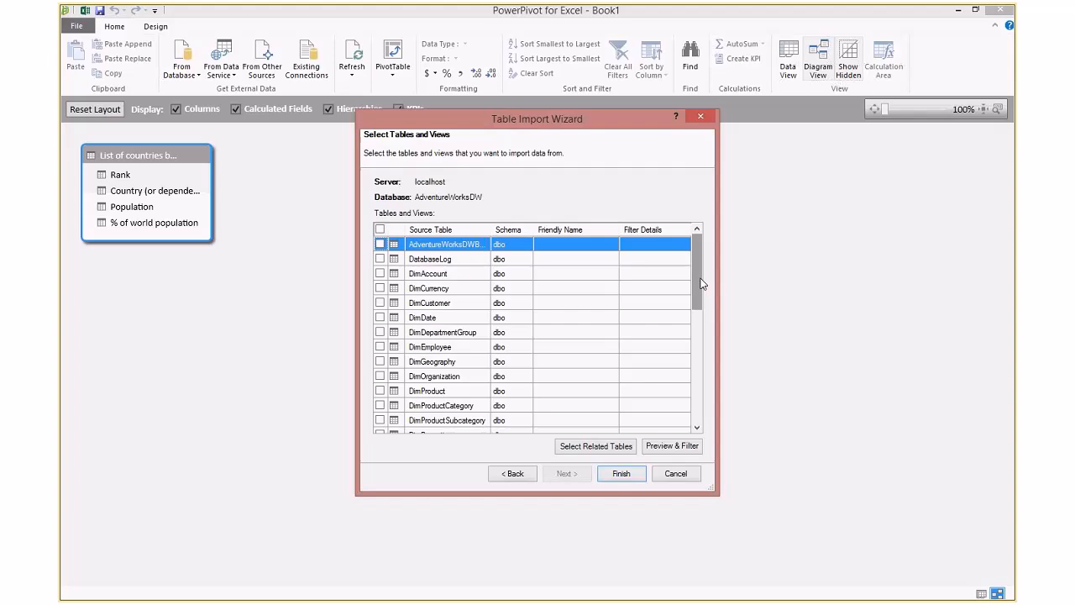
pyautogui.moveTo(698, 280); pyautogui.dragTo(696, 357)
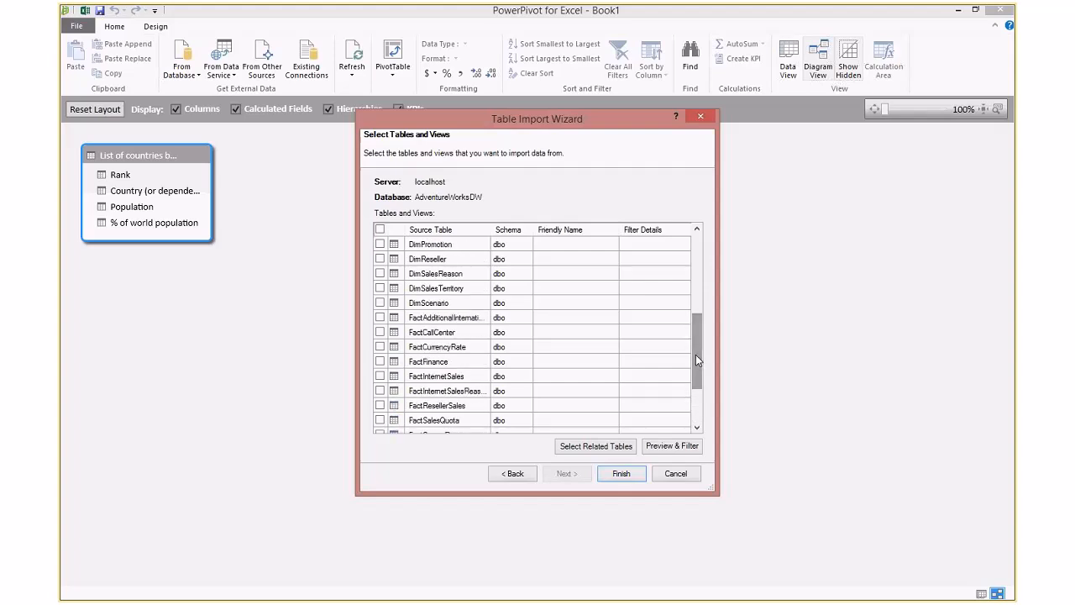
pyautogui.click(434, 379)
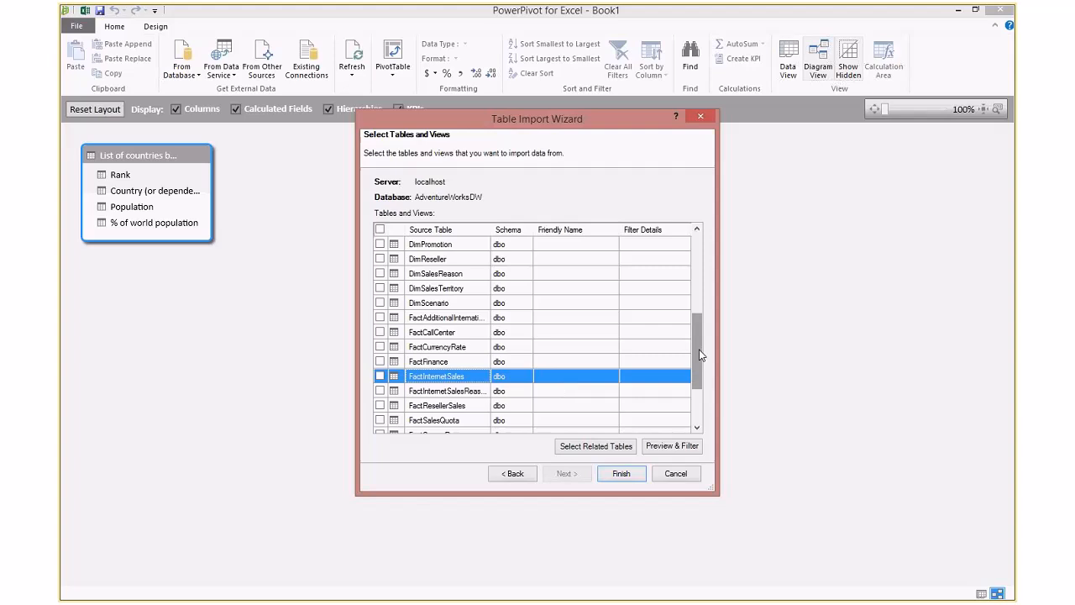
pyautogui.scroll(-2, 699, 374)
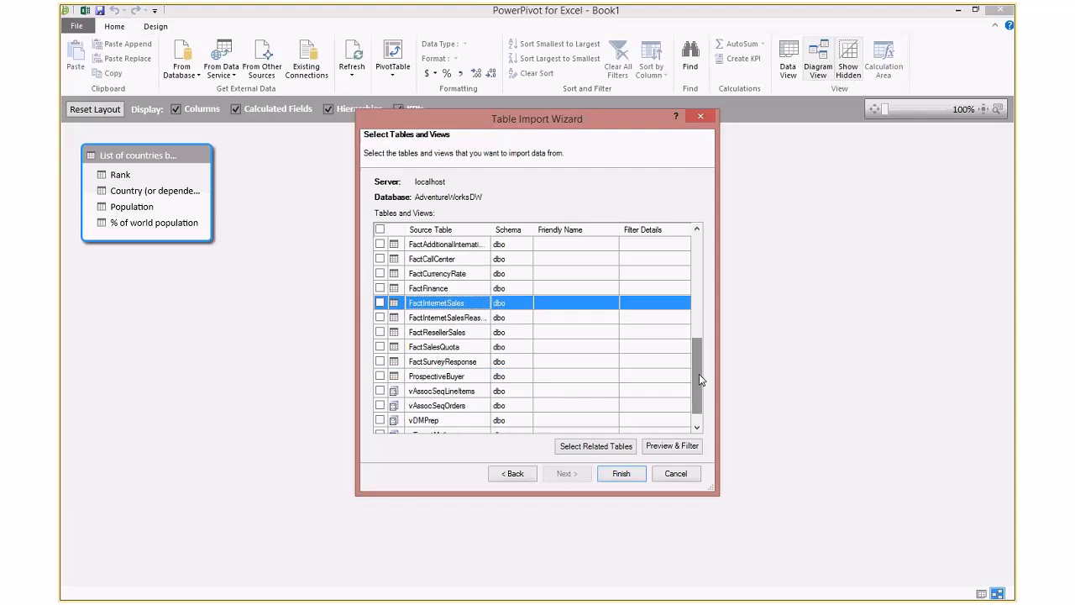
pyautogui.click(437, 333)
pyautogui.click(440, 304)
pyautogui.click(379, 302)
pyautogui.click(551, 304)
pyautogui.moveTo(552, 304); pyautogui.dragTo(539, 304)
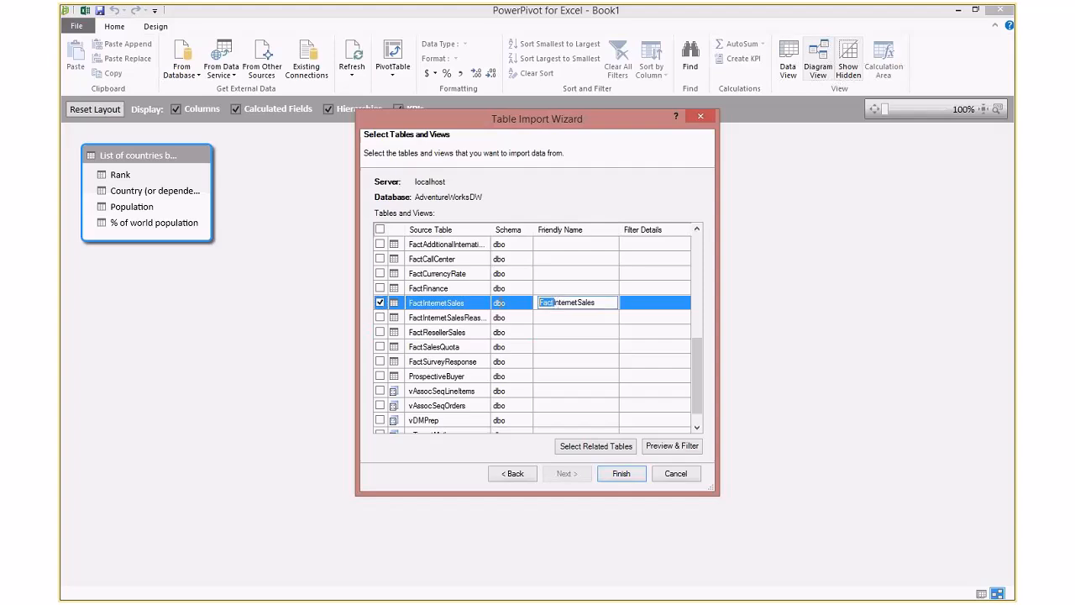
pyautogui.press('Delete')
# Include the DimDate table in the import and set its friendly name to Date
pyautogui.moveTo(697, 382); pyautogui.dragTo(696, 344)
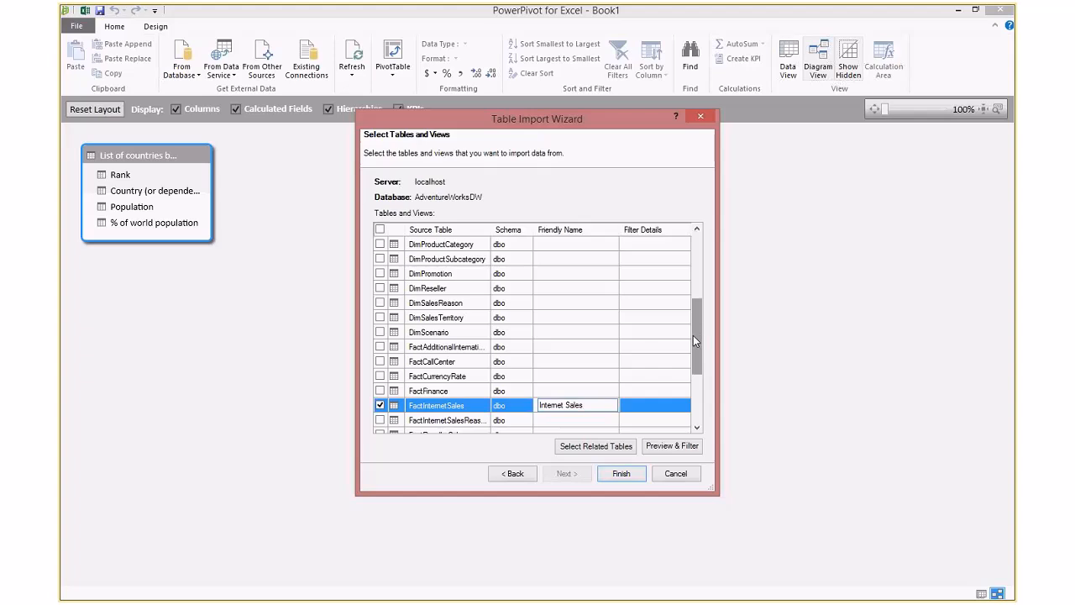
pyautogui.moveTo(693, 335); pyautogui.dragTo(692, 290)
pyautogui.click(379, 288)
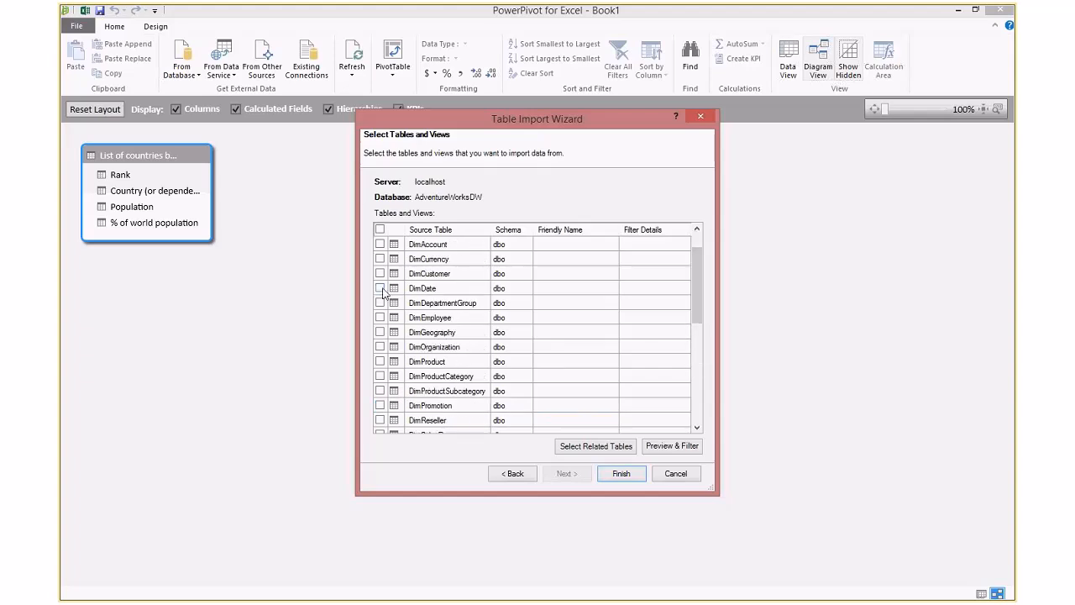
pyautogui.click(552, 288)
pyautogui.moveTo(552, 288); pyautogui.dragTo(482, 290)
pyautogui.press('Delete')
pyautogui.click(648, 292)
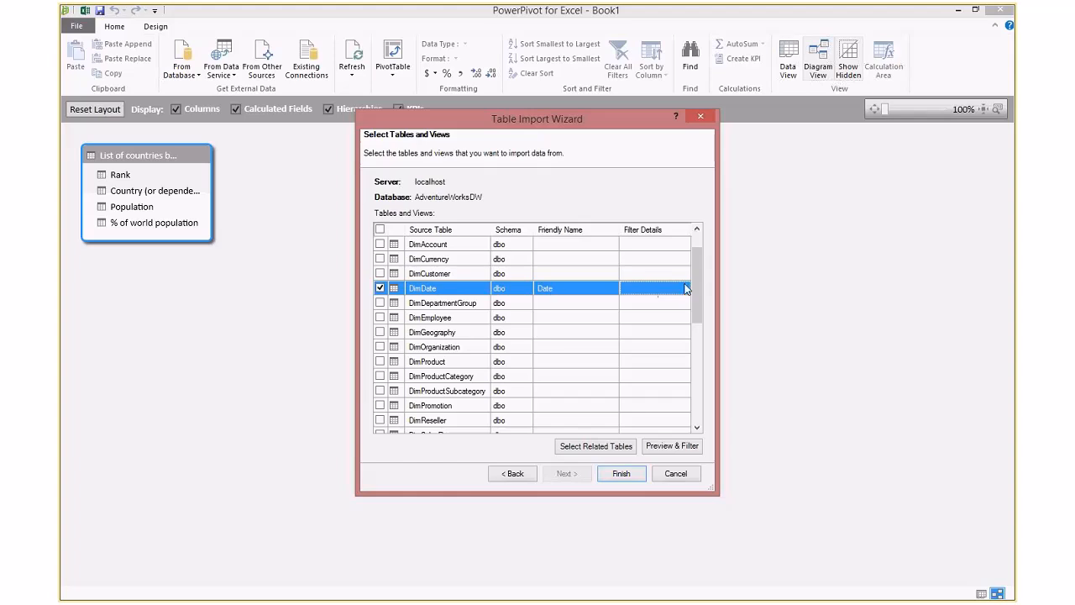
# Preview DimDate, exclude all its columns and re-include only the date key and the full date alternate key
pyautogui.moveTo(695, 281); pyautogui.dragTo(699, 296)
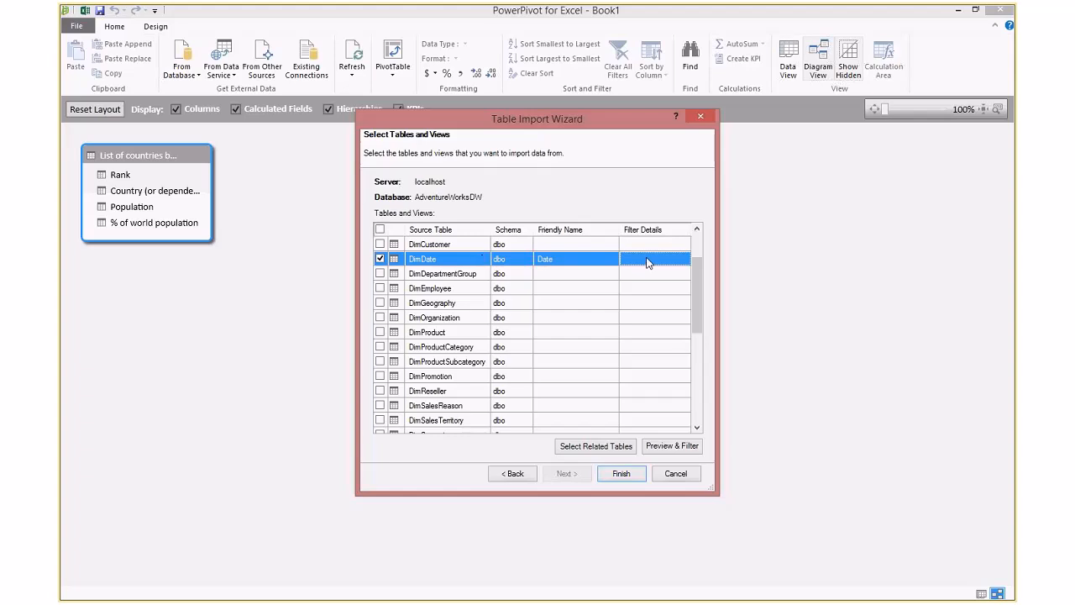
pyautogui.click(672, 451)
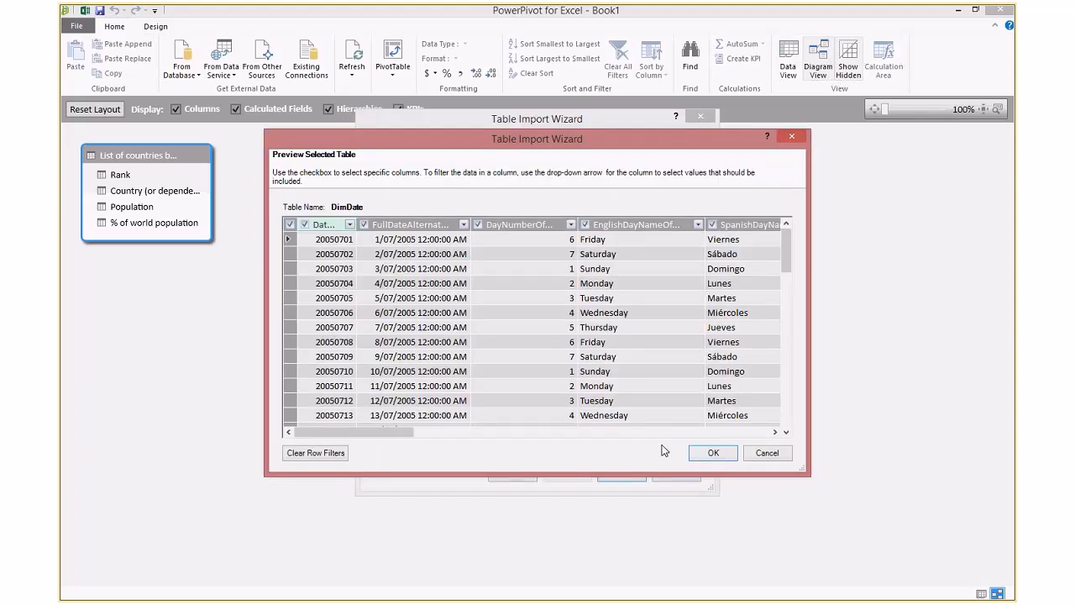
pyautogui.moveTo(393, 434)
pyautogui.mouseDown()
pyautogui.moveTo(584, 434)
pyautogui.moveTo(410, 420)
pyautogui.moveTo(385, 431)
pyautogui.mouseUp()
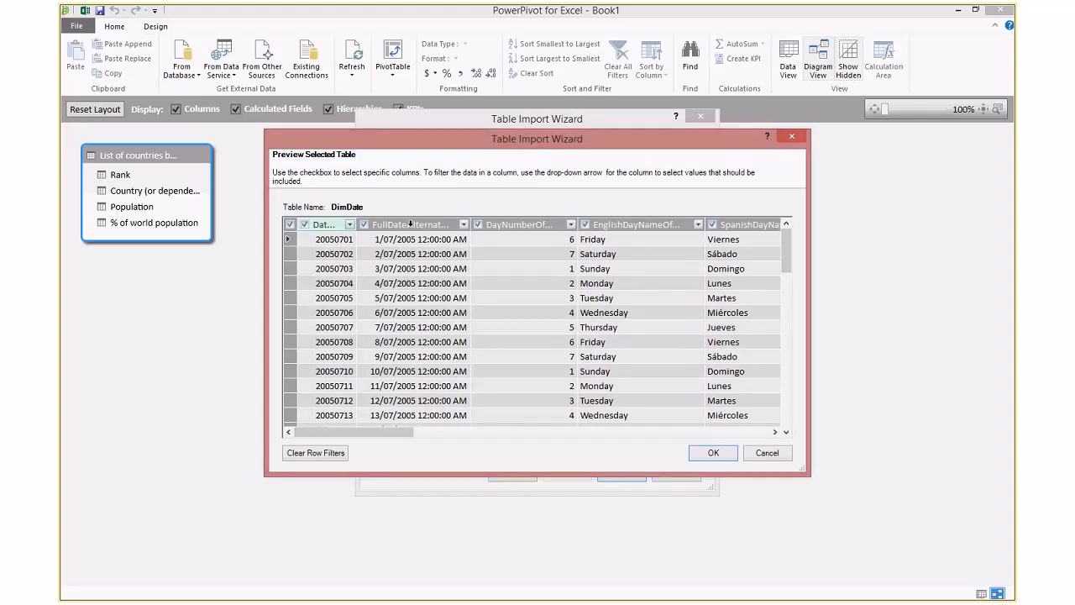
pyautogui.click(409, 240)
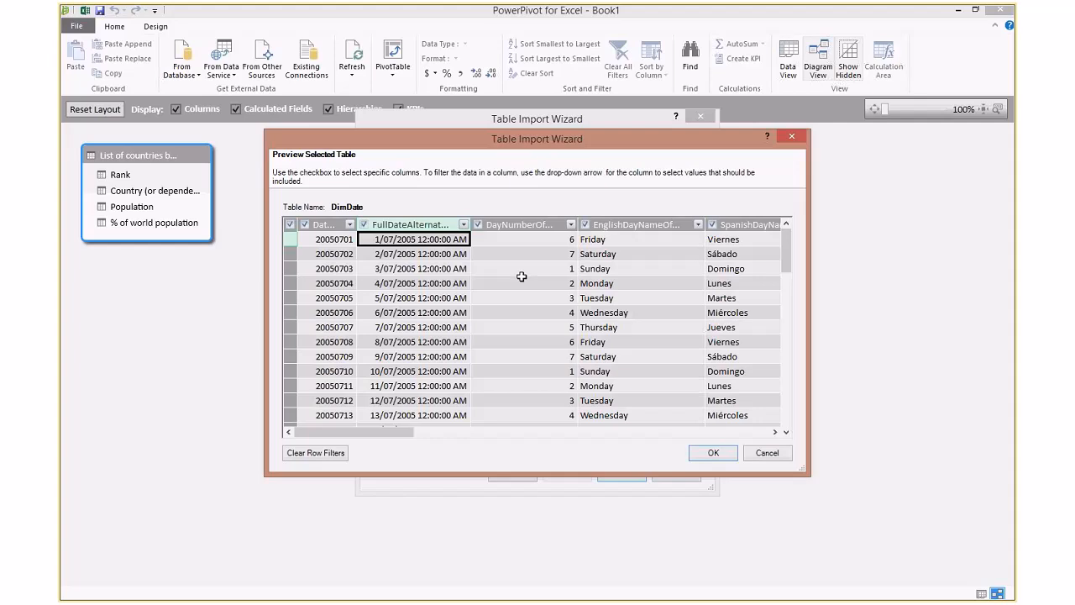
pyautogui.click(326, 240)
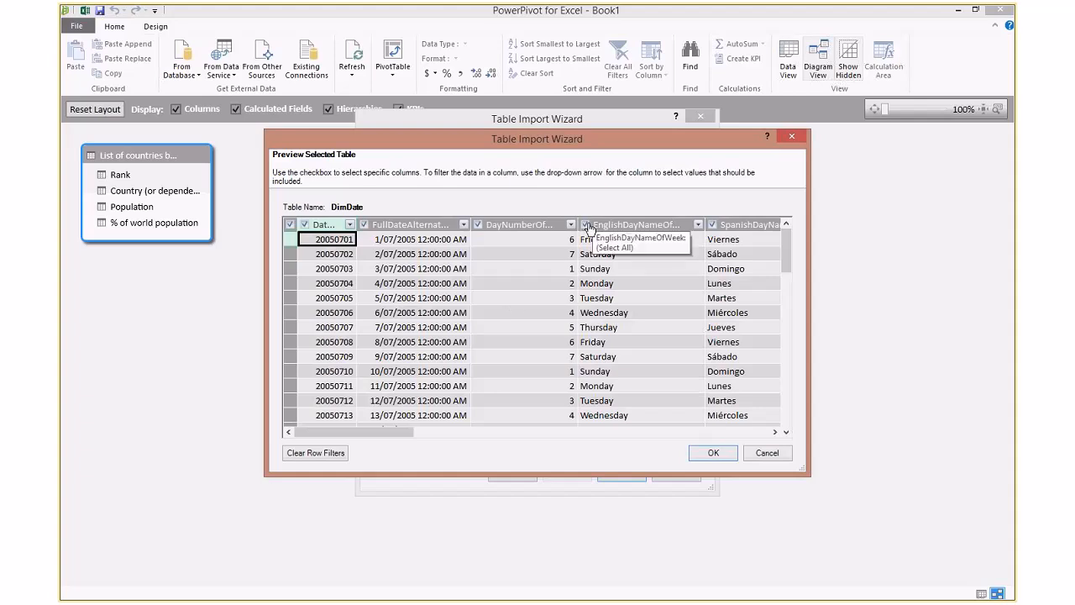
pyautogui.moveTo(376, 432)
pyautogui.mouseDown()
pyautogui.moveTo(628, 438)
pyautogui.moveTo(374, 434)
pyautogui.mouseUp()
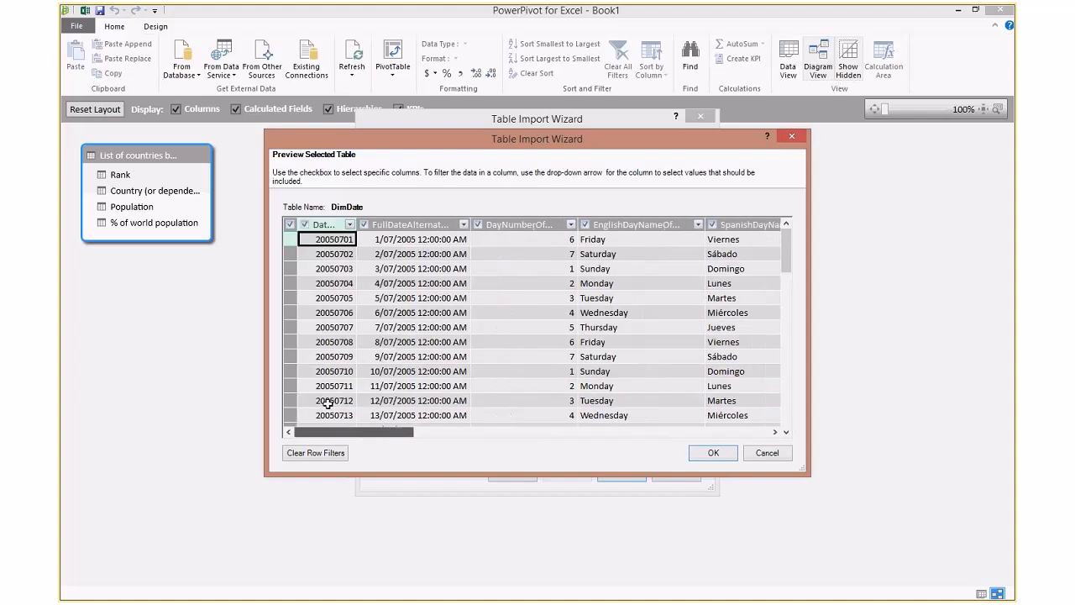
pyautogui.click(290, 225)
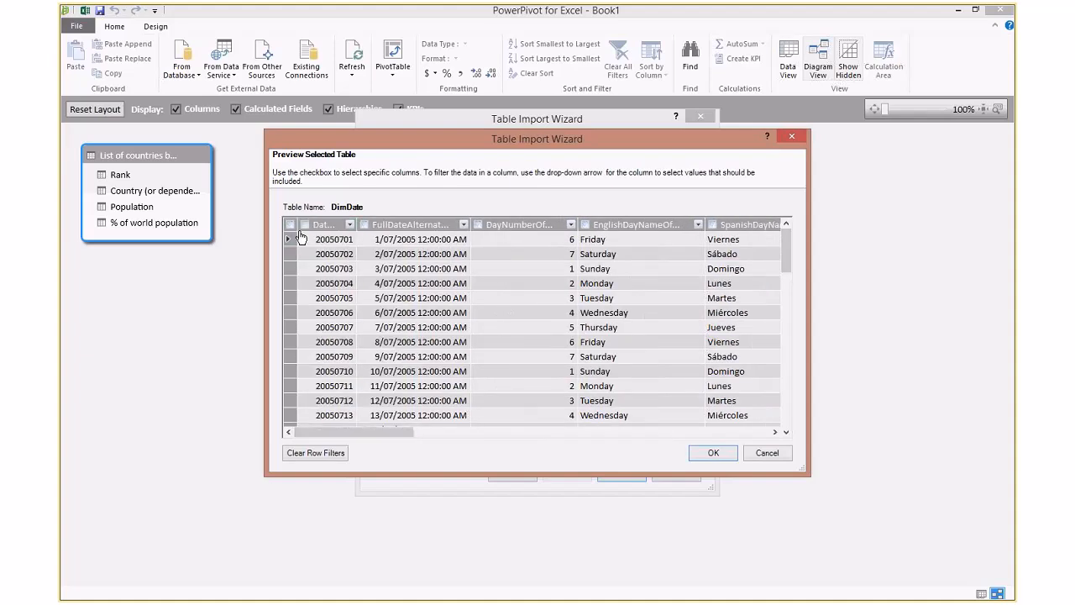
pyautogui.click(304, 224)
pyautogui.click(364, 225)
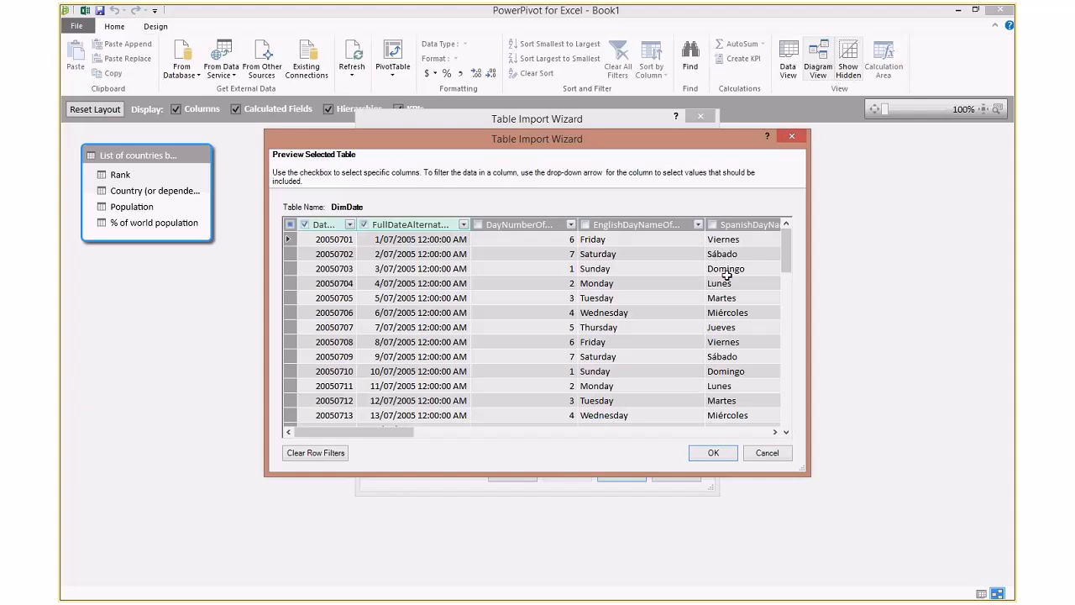
# Add DimDate's English month name, month number, calendar quarter and calendar year columns, and apply the column selection
pyautogui.moveTo(392, 432); pyautogui.dragTo(578, 449)
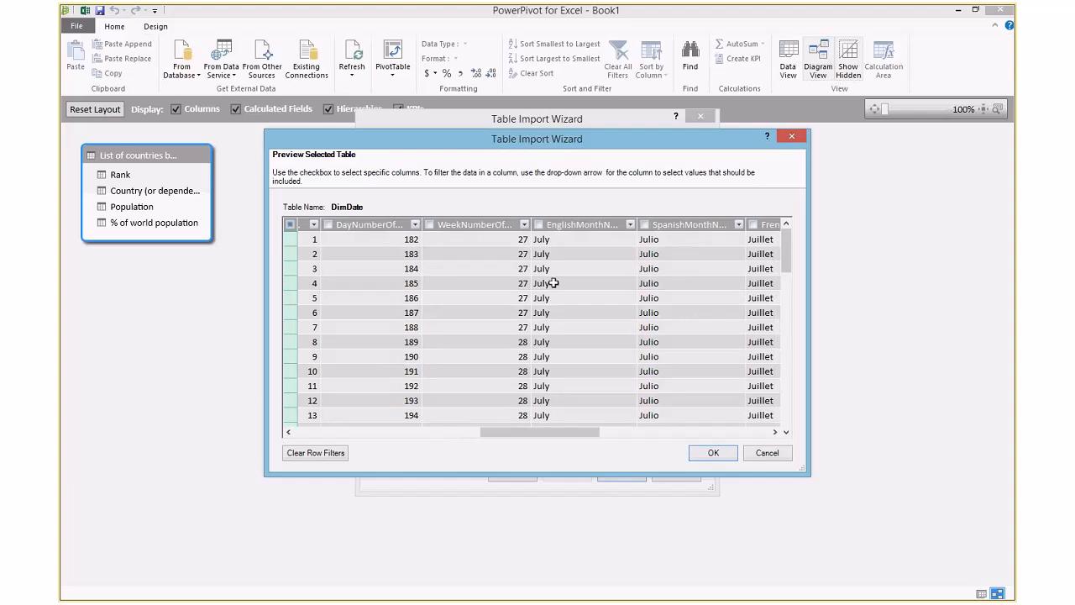
pyautogui.click(540, 226)
pyautogui.moveTo(543, 431); pyautogui.dragTo(653, 435)
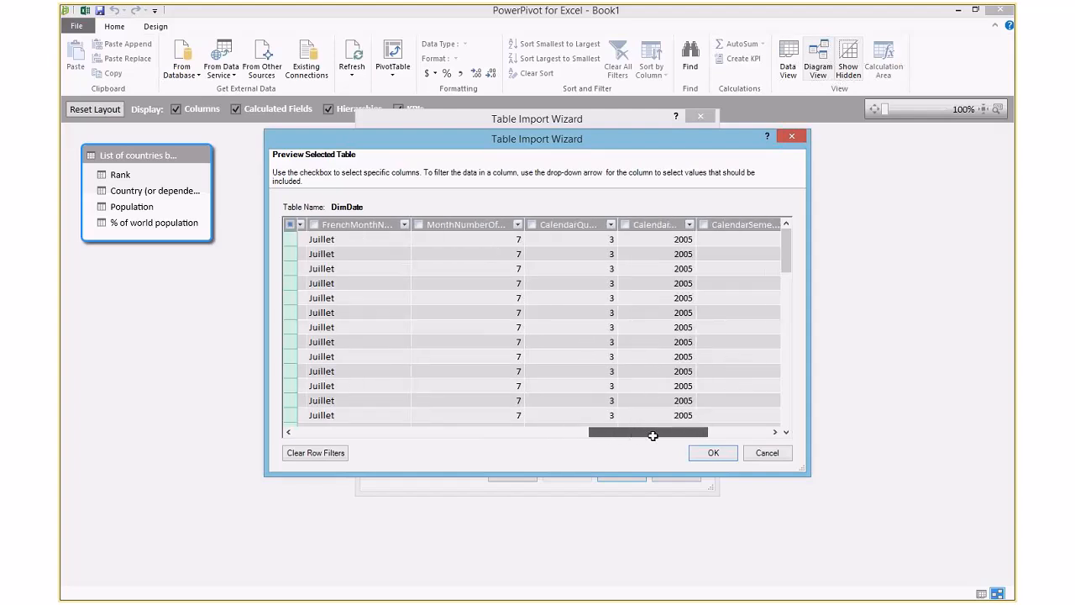
pyautogui.moveTo(641, 432); pyautogui.dragTo(673, 429)
pyautogui.click(410, 225)
pyautogui.click(502, 225)
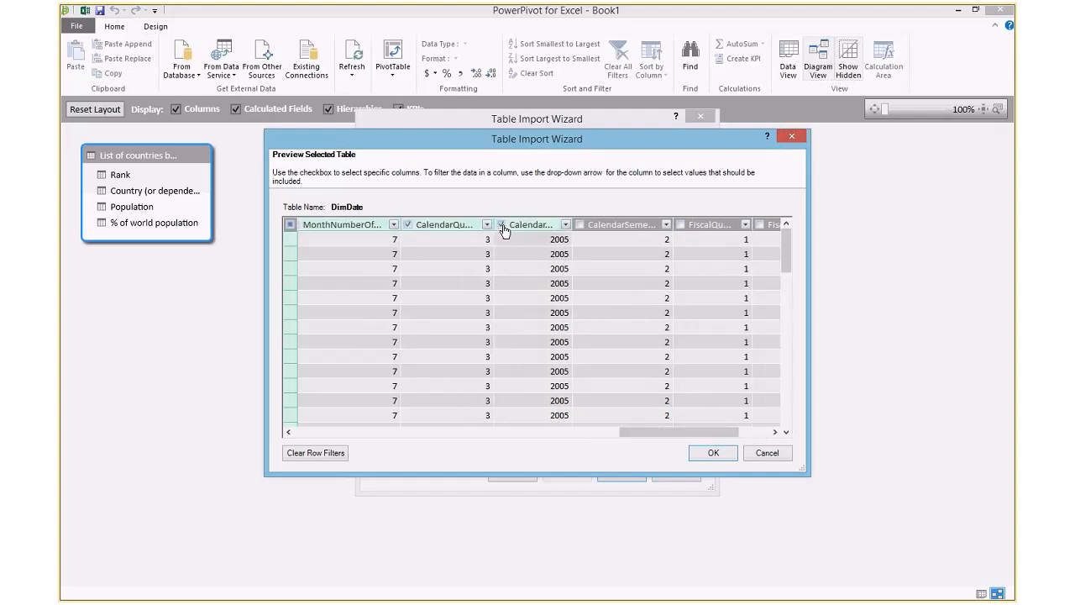
pyautogui.moveTo(673, 428); pyautogui.dragTo(642, 430)
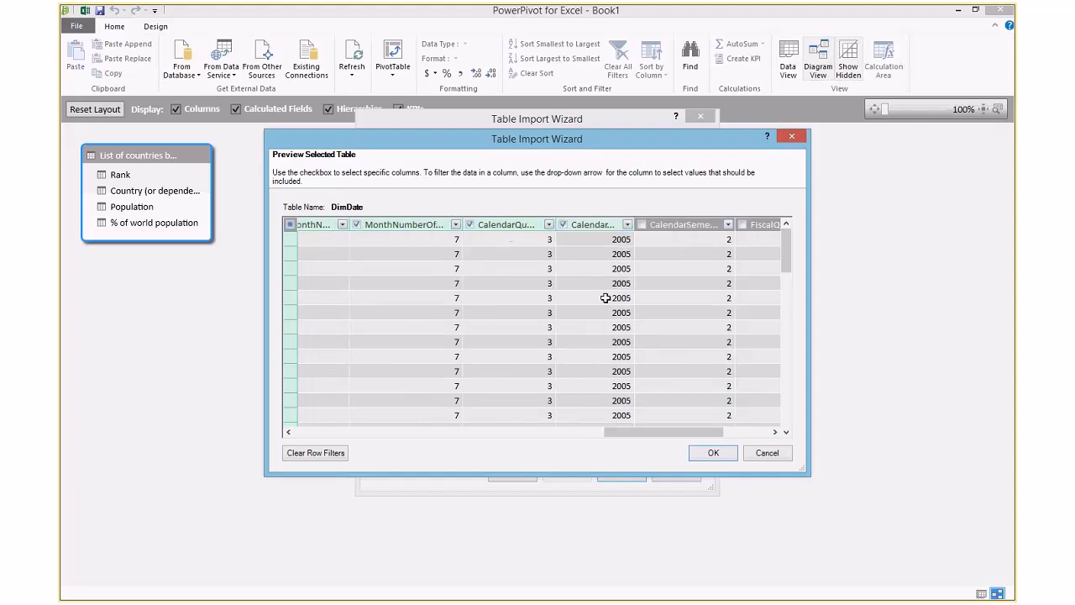
pyautogui.moveTo(662, 431); pyautogui.dragTo(336, 418)
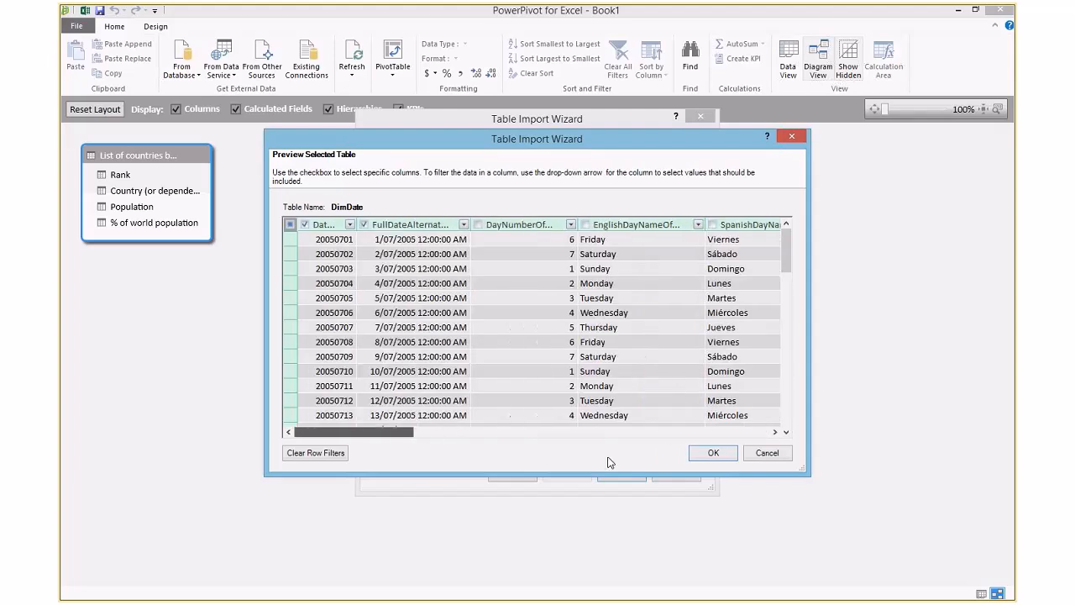
pyautogui.click(713, 453)
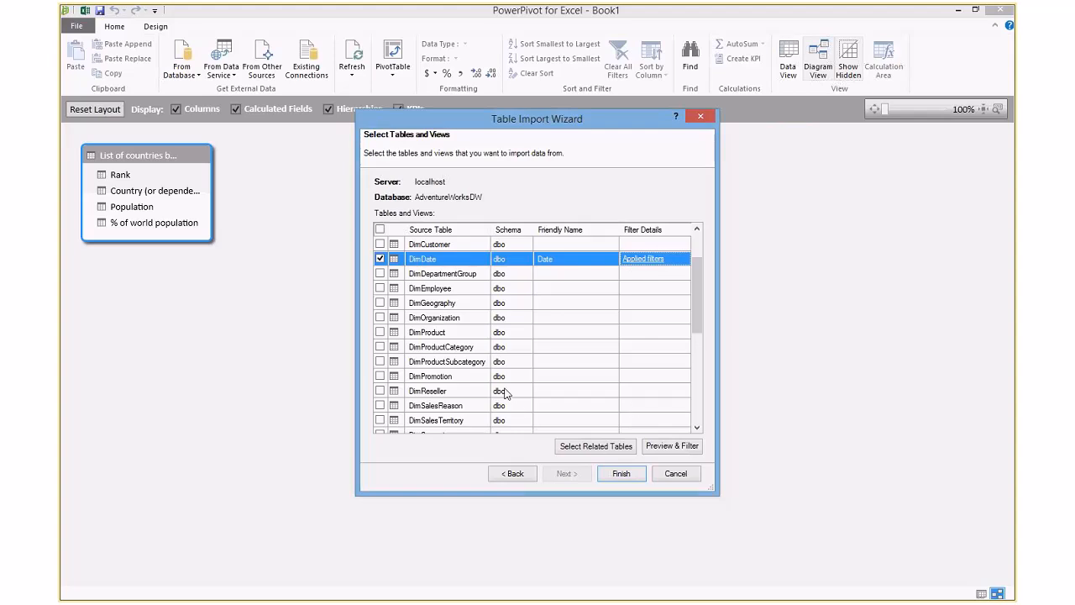
# Include the DimProduct table in the import and set its friendly name to Product
pyautogui.click(380, 332)
pyautogui.click(553, 332)
pyautogui.moveTo(553, 332); pyautogui.dragTo(539, 332)
pyautogui.press('Delete')
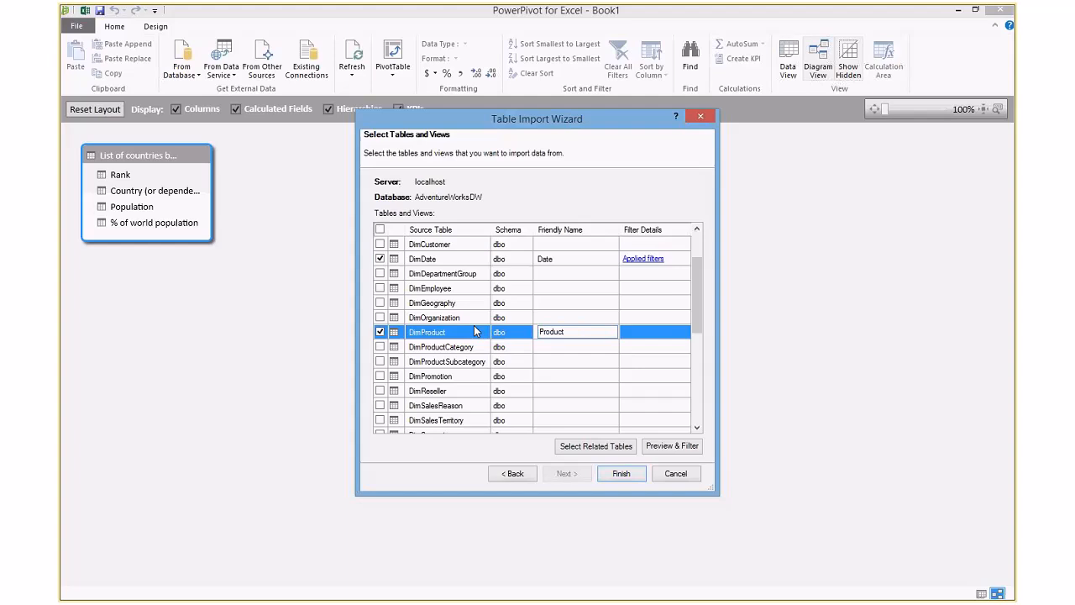
pyautogui.click(661, 334)
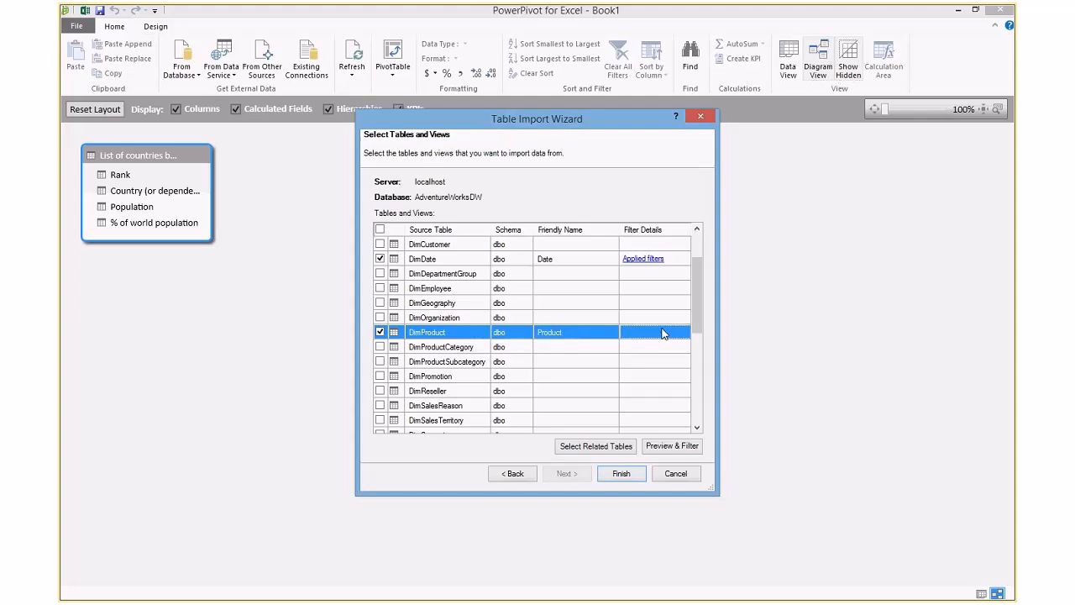
# Exclude all DimProduct columns, re-include the product key, product subcategory key and LargePhoto, and apply the column selection
pyautogui.click(673, 447)
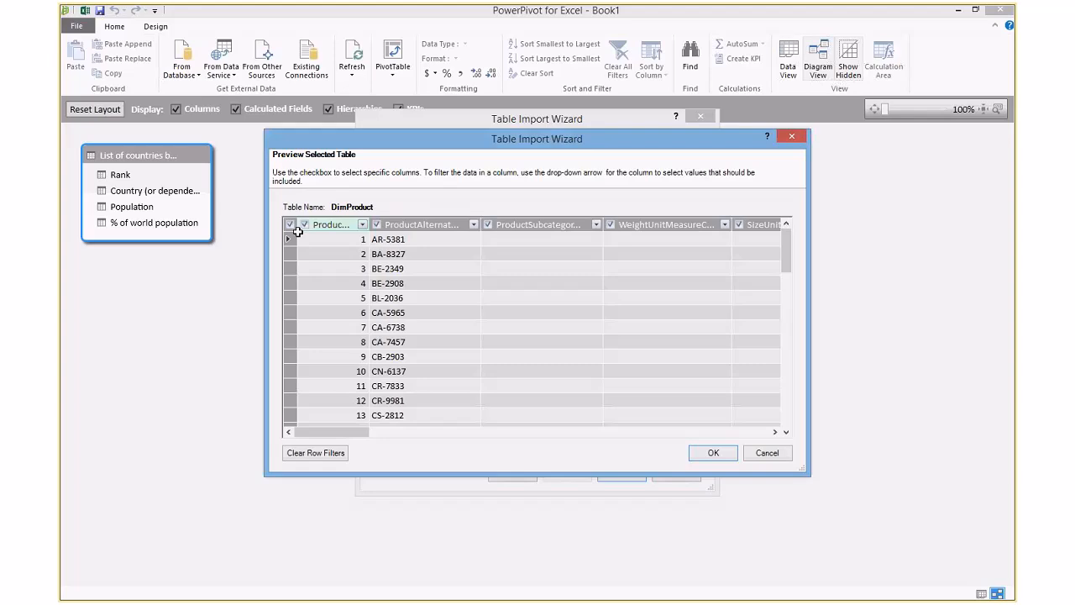
pyautogui.click(290, 225)
pyautogui.click(305, 225)
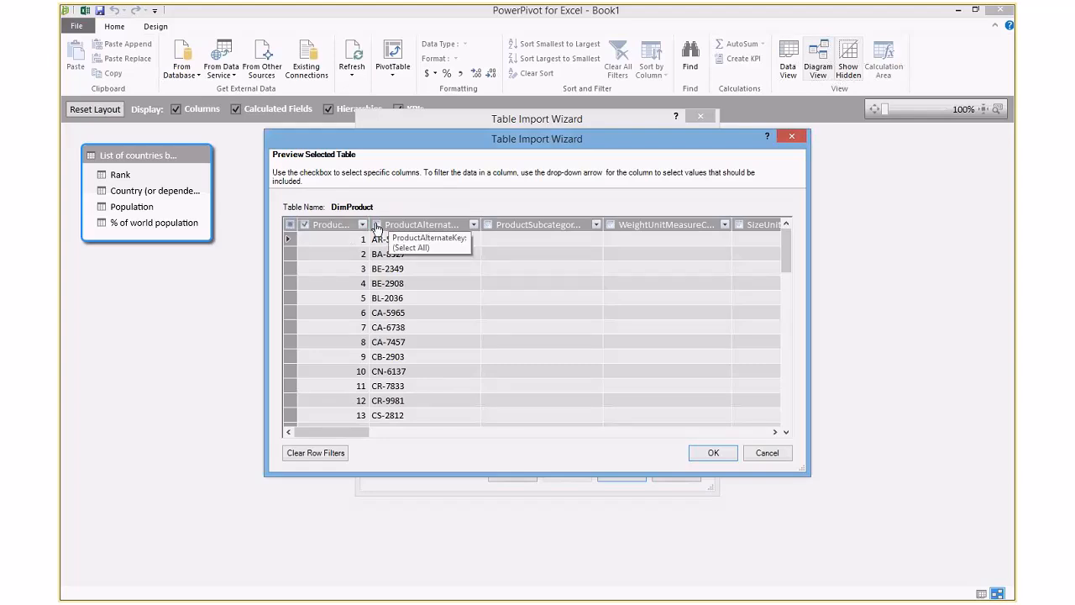
pyautogui.click(487, 225)
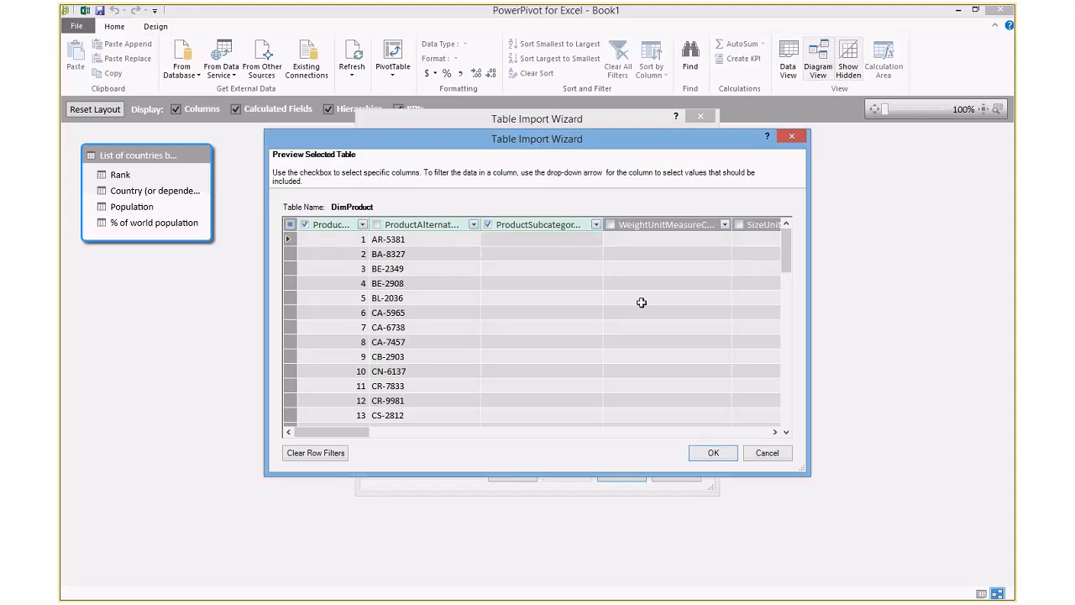
pyautogui.moveTo(344, 431); pyautogui.dragTo(409, 437)
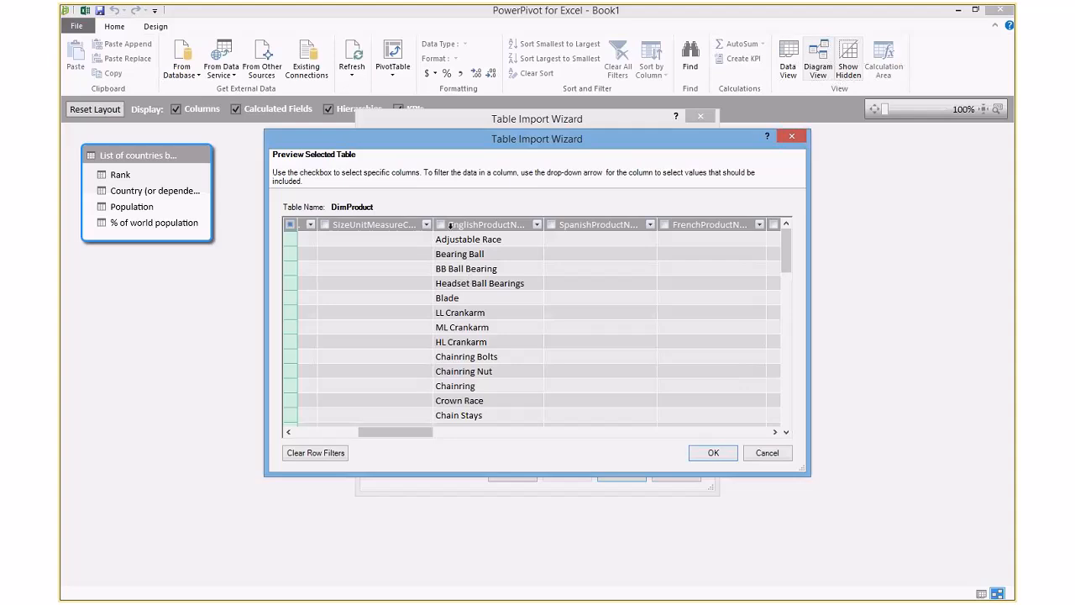
pyautogui.moveTo(401, 431); pyautogui.dragTo(602, 429)
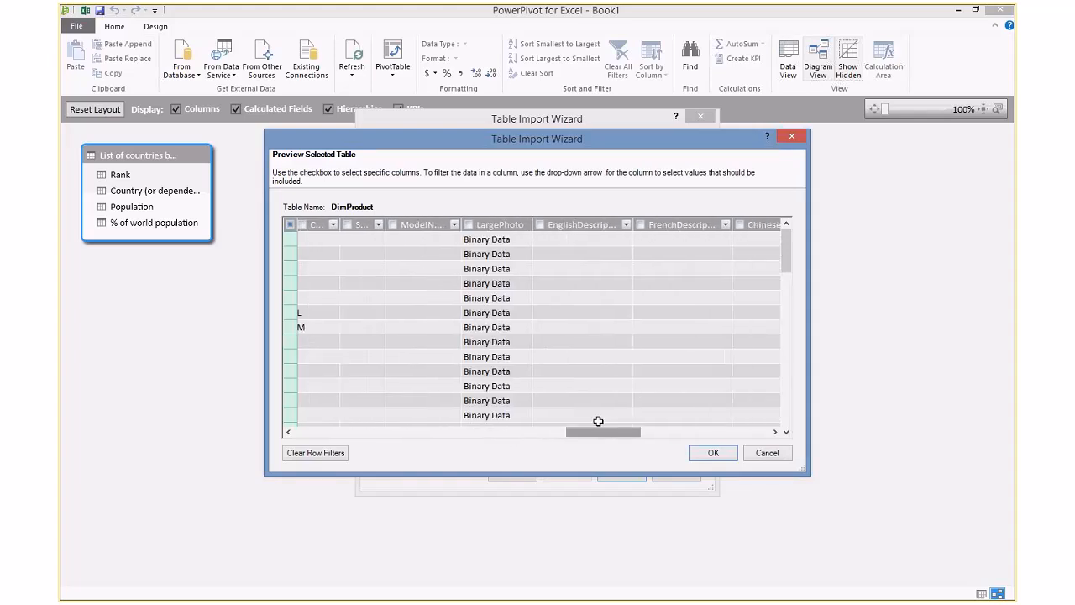
pyautogui.click(469, 224)
pyautogui.moveTo(601, 432); pyautogui.dragTo(759, 426)
pyautogui.click(713, 453)
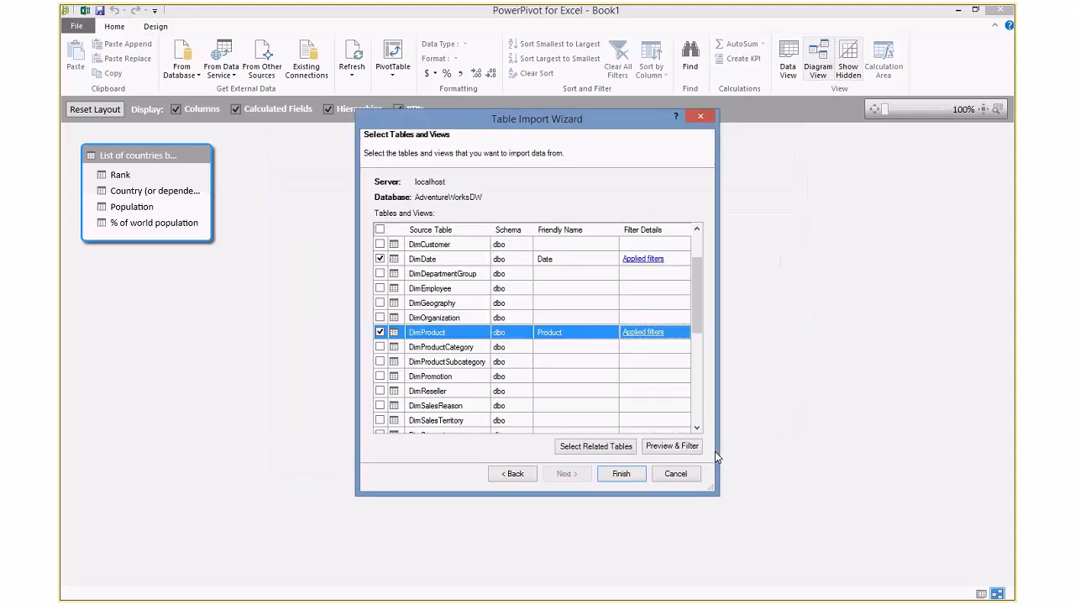
# Include the DimProductCategory table in the import and set its friendly name to Category
pyautogui.click(380, 346)
pyautogui.moveTo(552, 347); pyautogui.dragTo(502, 344)
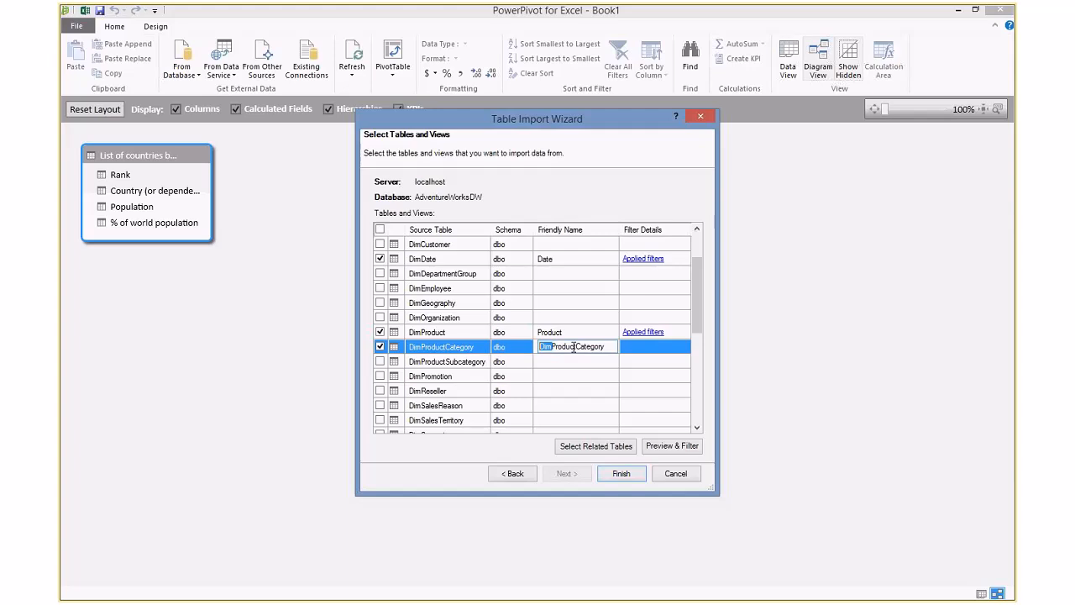
pyautogui.moveTo(577, 346); pyautogui.dragTo(473, 350)
pyautogui.press('Delete')
pyautogui.click(656, 353)
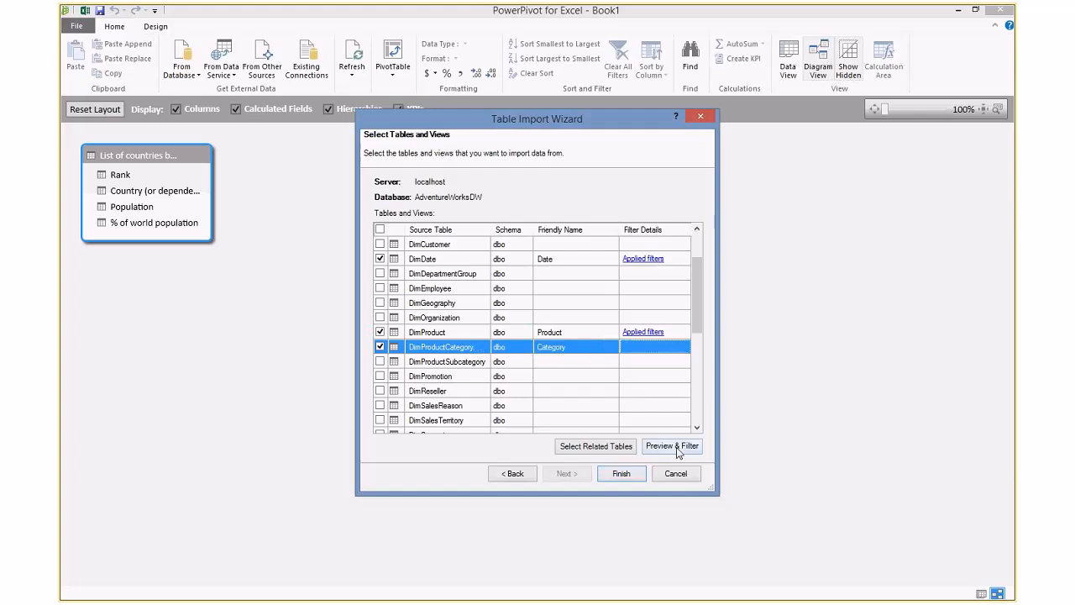
# Exclude DimProductCategory's alternate key and Spanish and French name columns, apply the column selection, and review the table's filter details
pyautogui.click(677, 450)
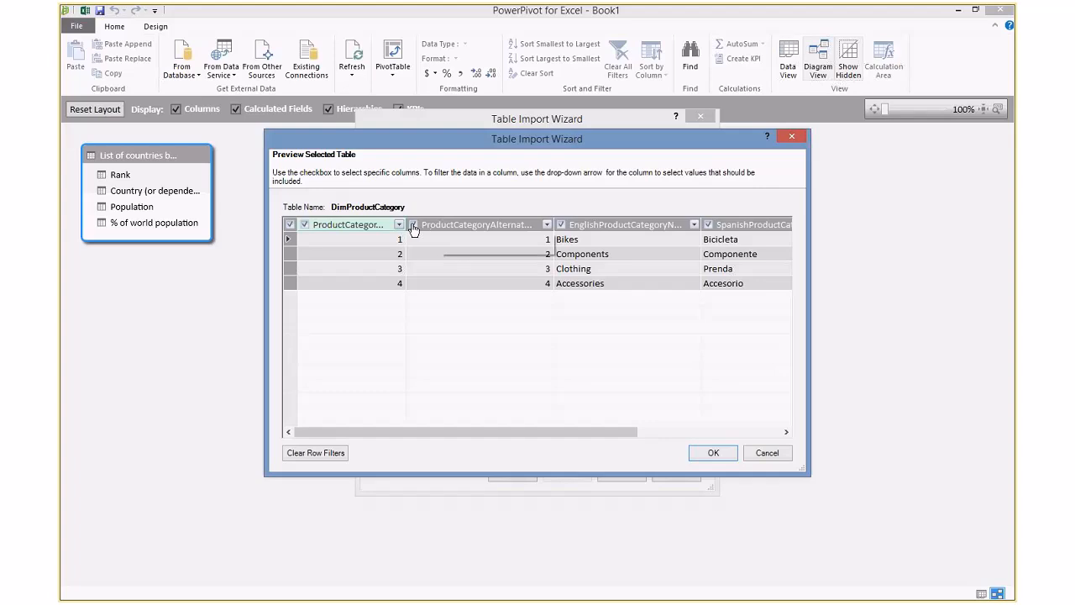
pyautogui.click(412, 225)
pyautogui.moveTo(702, 225); pyautogui.dragTo(704, 225)
pyautogui.moveTo(594, 433); pyautogui.dragTo(747, 433)
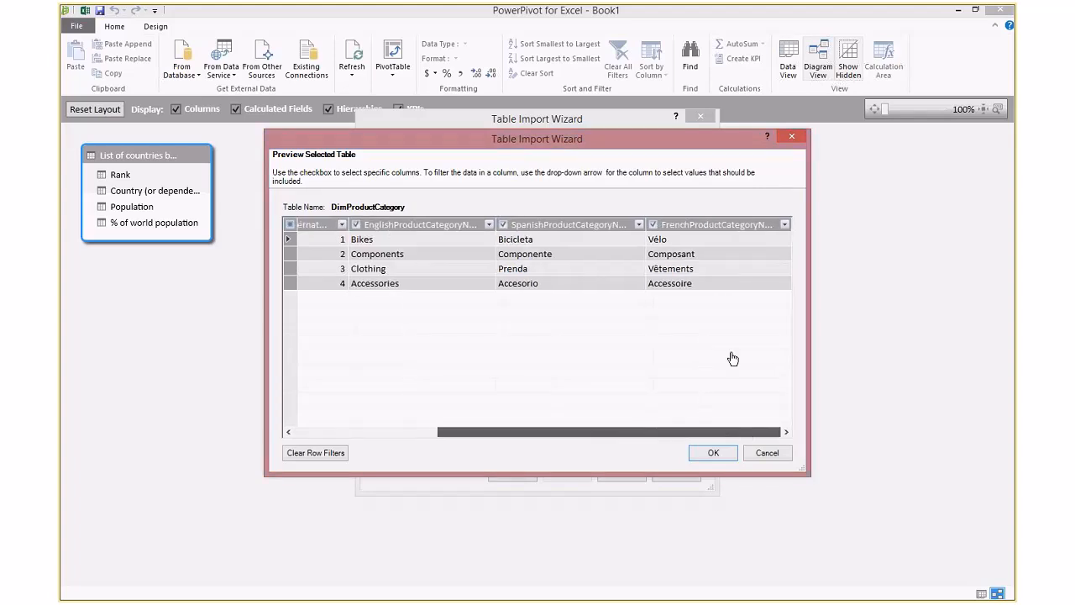
pyautogui.click(655, 226)
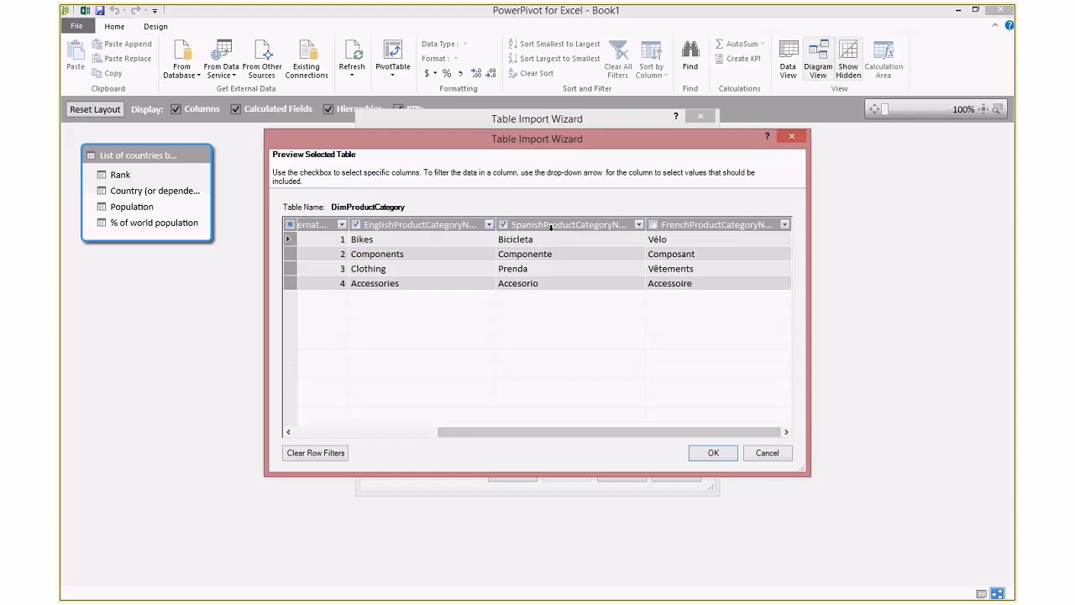
pyautogui.click(503, 226)
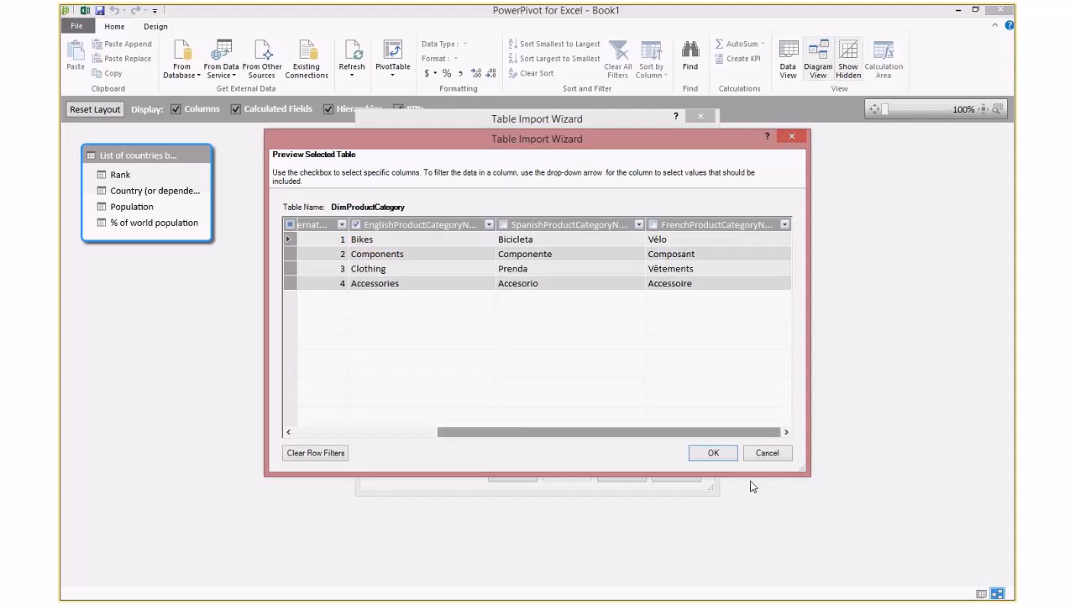
pyautogui.click(713, 452)
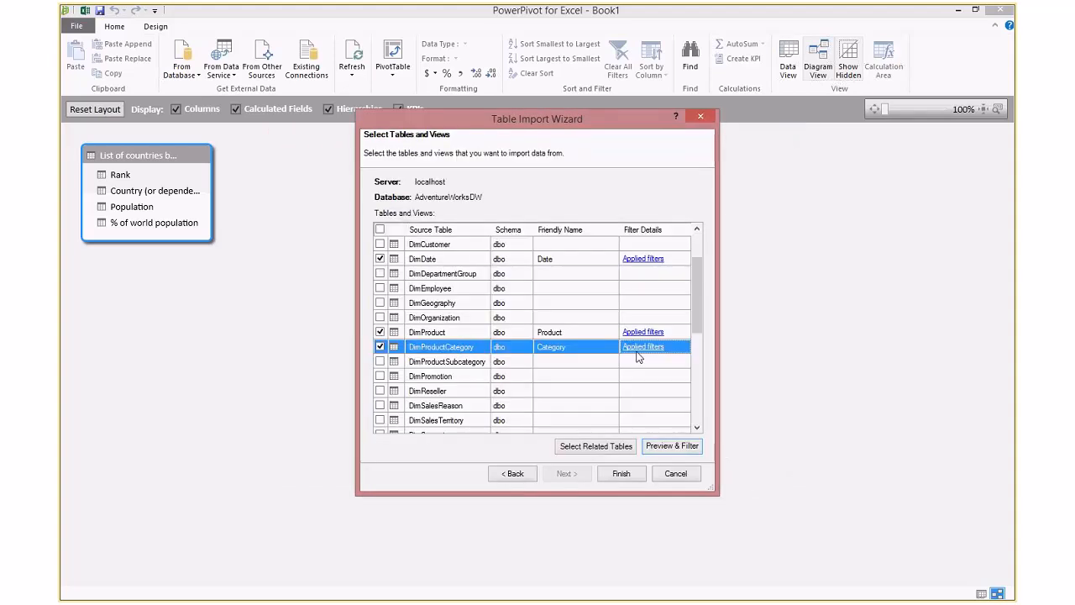
pyautogui.click(640, 348)
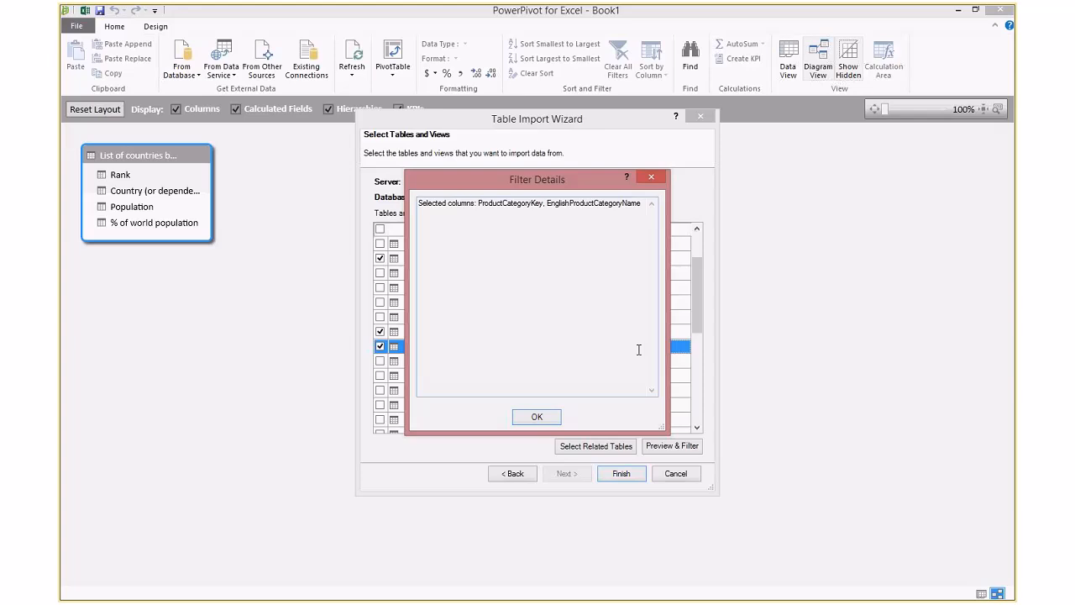
pyautogui.click(534, 416)
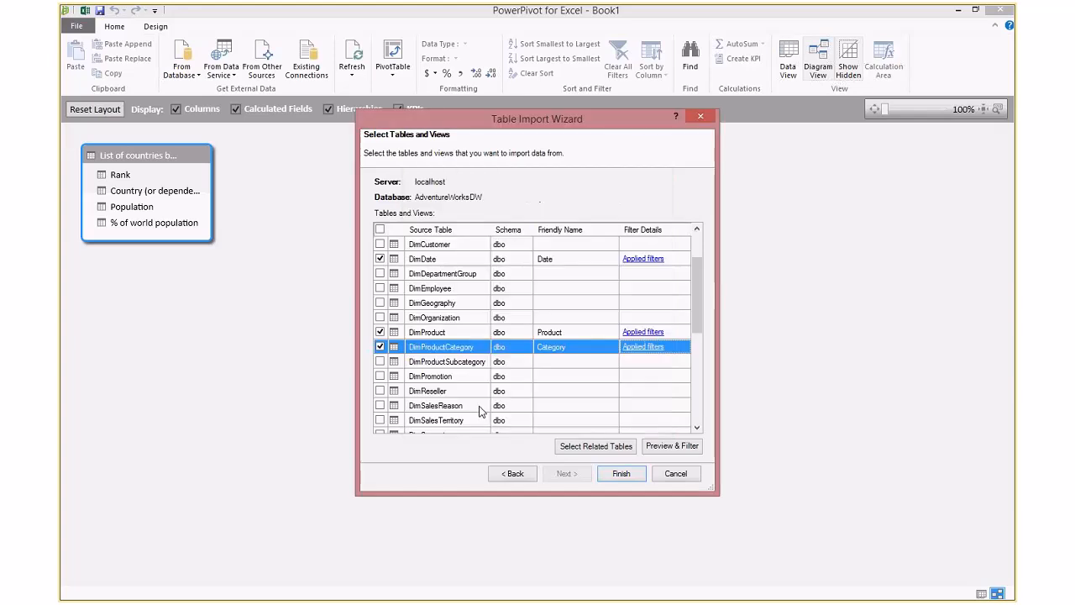
# Include the DimProductSubcategory table in the import and set its friendly name to Subcategory
pyautogui.click(380, 361)
pyautogui.click(592, 362)
pyautogui.moveTo(578, 362); pyautogui.dragTo(539, 361)
pyautogui.press('Delete')
pyautogui.click(653, 364)
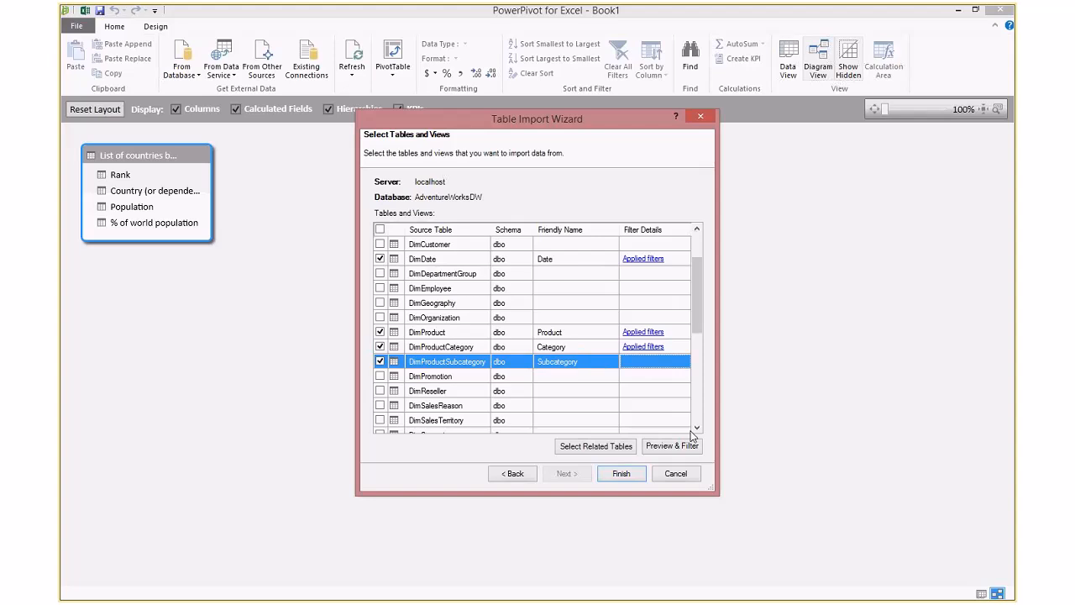
# Exclude DimProductSubcategory's alternate key and Spanish and French name columns, keeping ProductCategoryKey, and apply the column selection
pyautogui.click(677, 451)
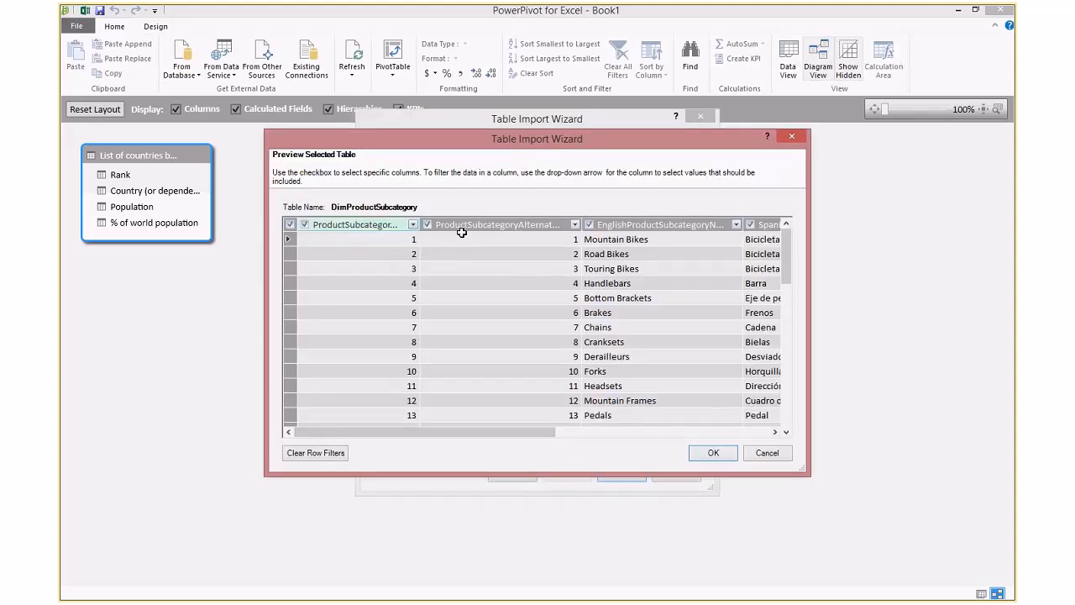
pyautogui.click(426, 225)
pyautogui.moveTo(520, 432); pyautogui.dragTo(650, 432)
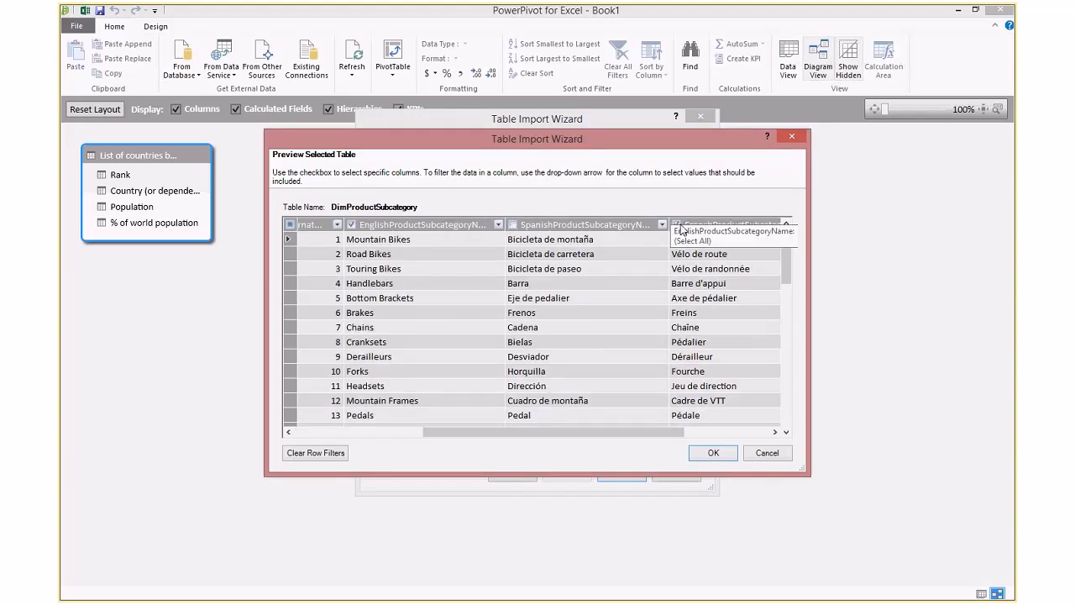
pyautogui.moveTo(631, 432); pyautogui.dragTo(776, 434)
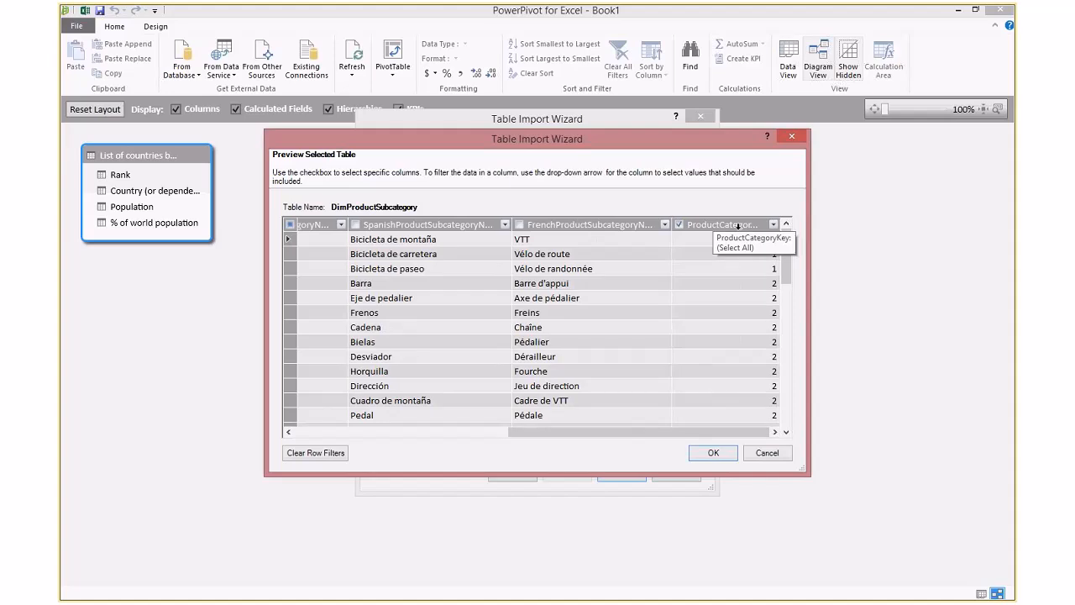
pyautogui.click(713, 453)
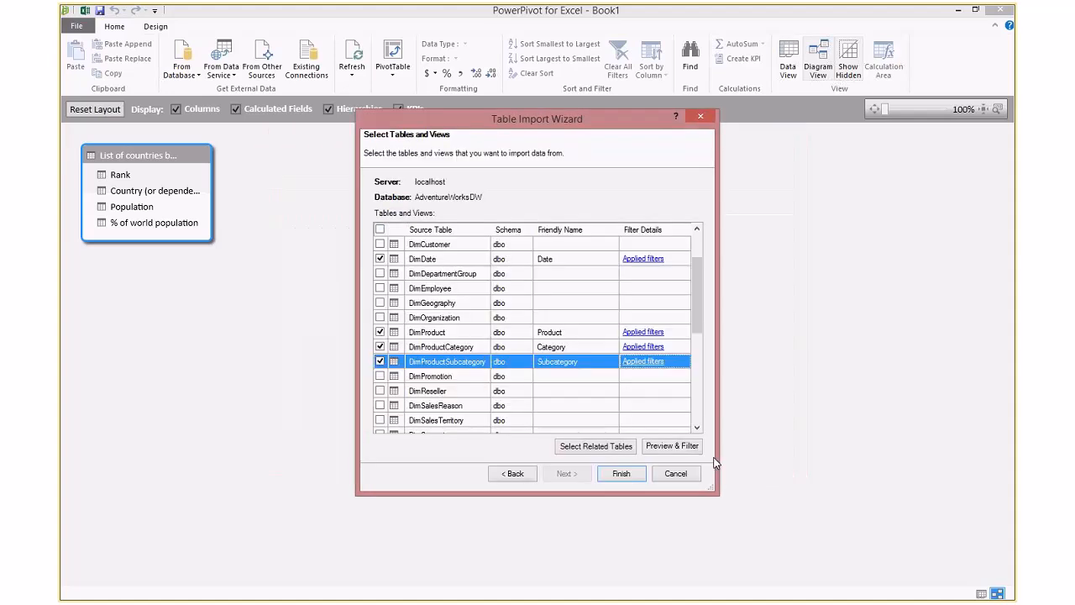
# Import the selected AdventureWorksDW tables into the data model and close the finished import wizard
pyautogui.moveTo(699, 315); pyautogui.dragTo(709, 384)
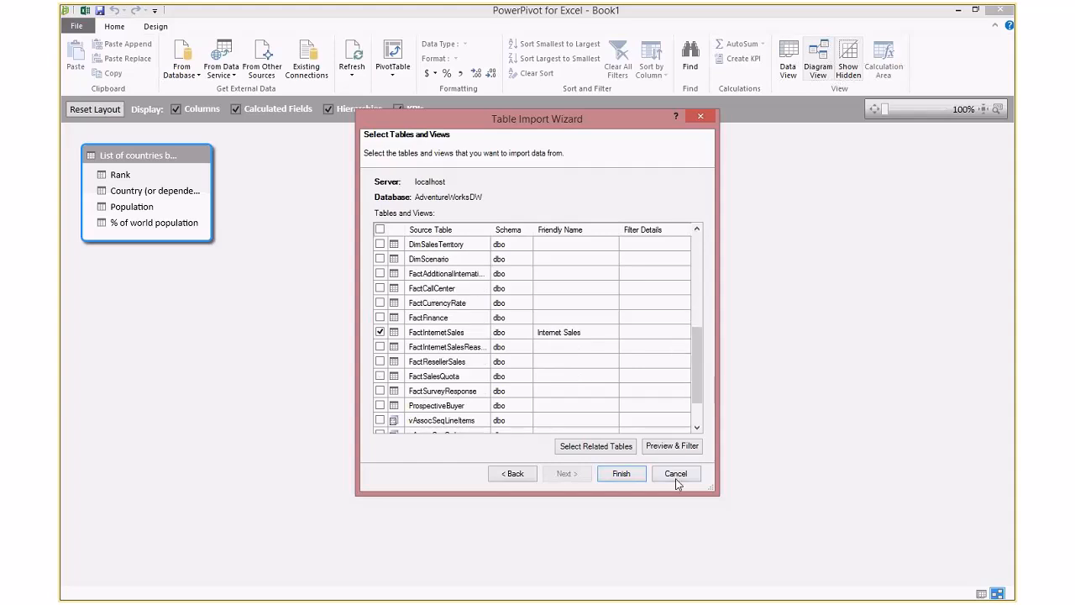
pyautogui.click(624, 476)
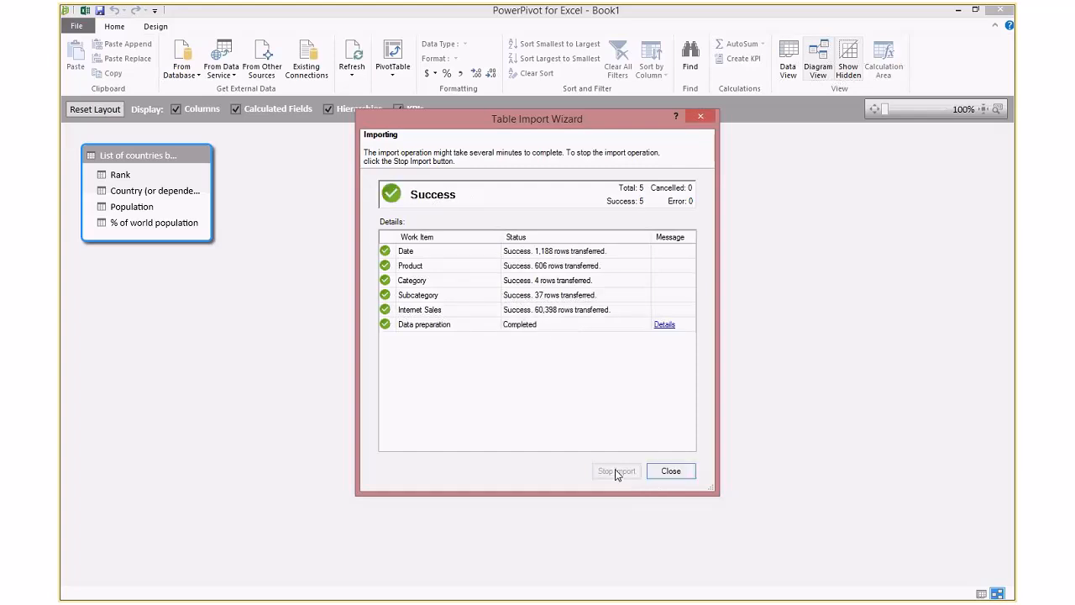
pyautogui.click(671, 472)
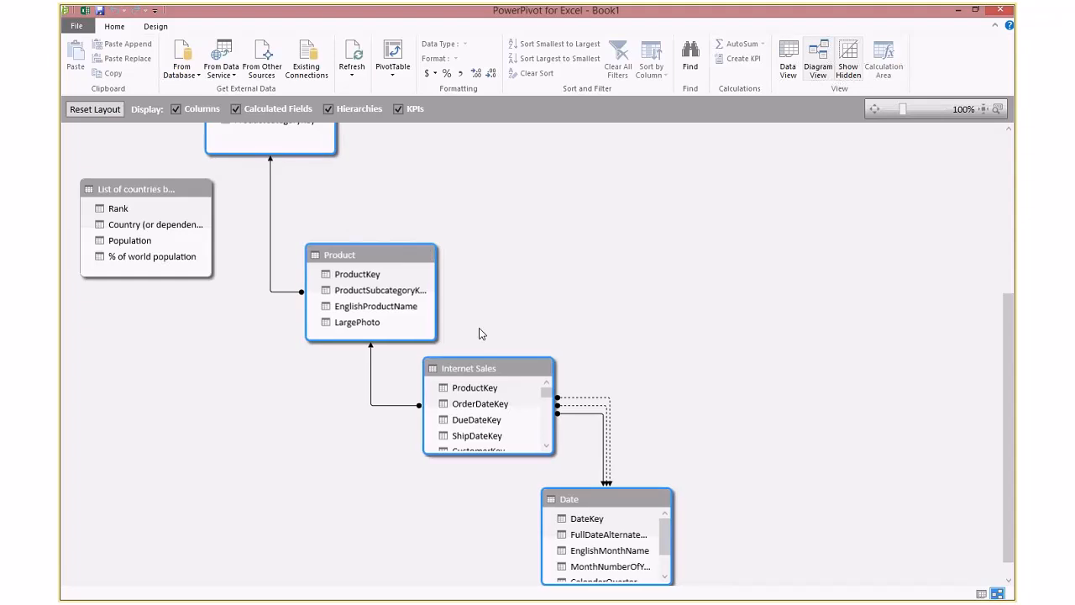
# Try to reset the layout of the data model diagram
pyautogui.click(92, 110)
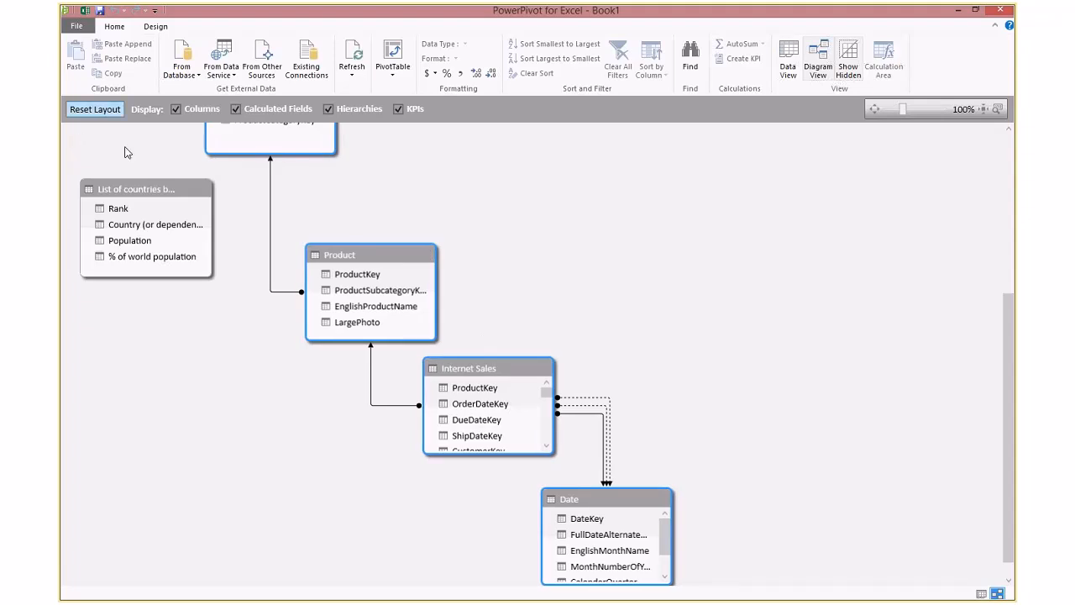
pyautogui.click(569, 331)
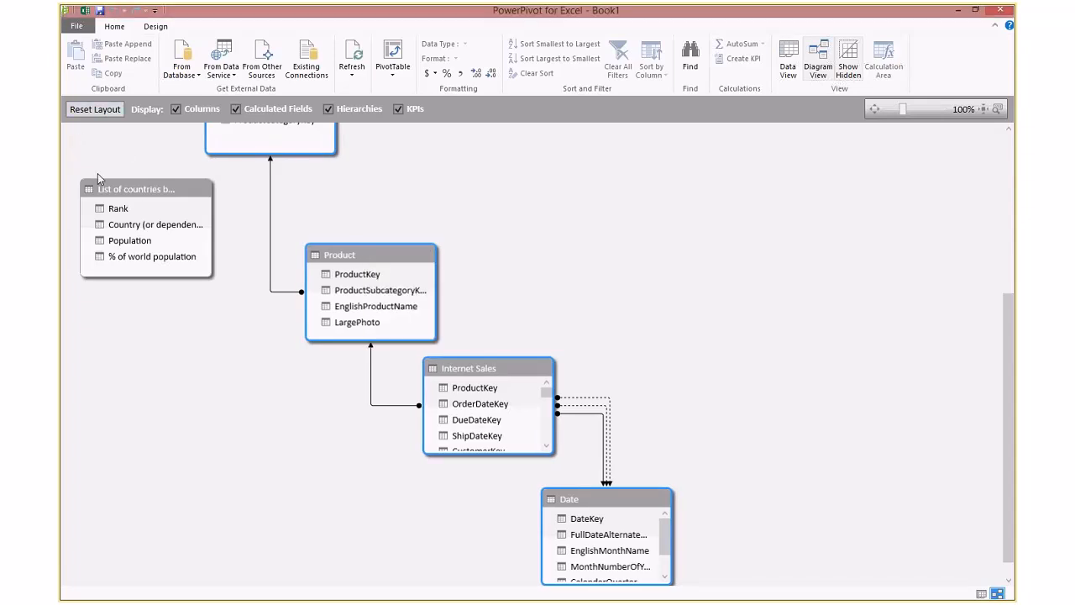
pyautogui.click(136, 204)
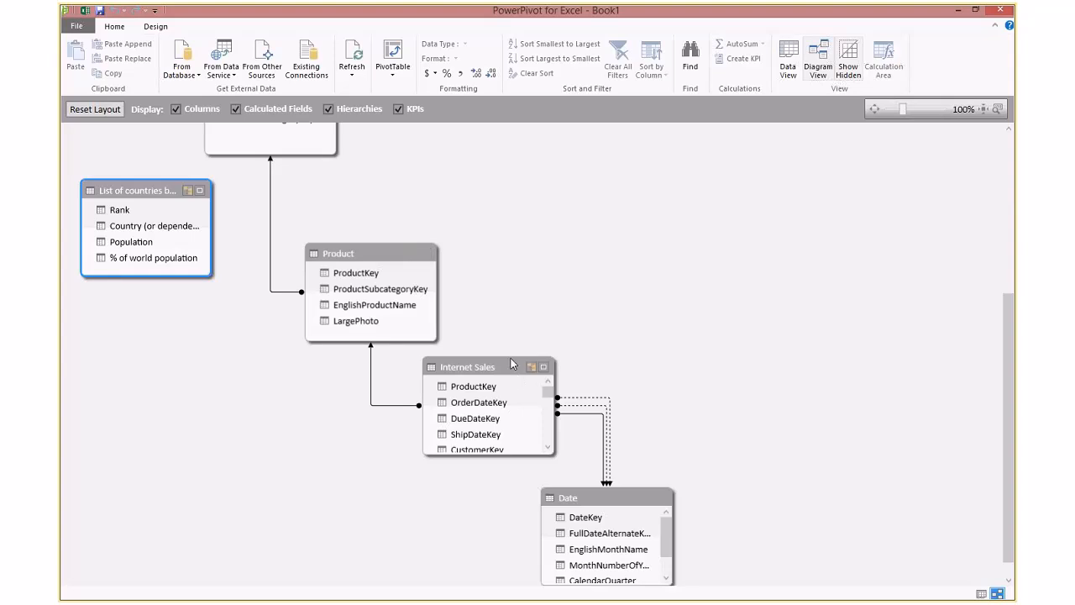
# Place the Internet Sales and Date tables to the right of Product, and bring Subcategory and Category closer to Product
pyautogui.moveTo(510, 363); pyautogui.dragTo(545, 182)
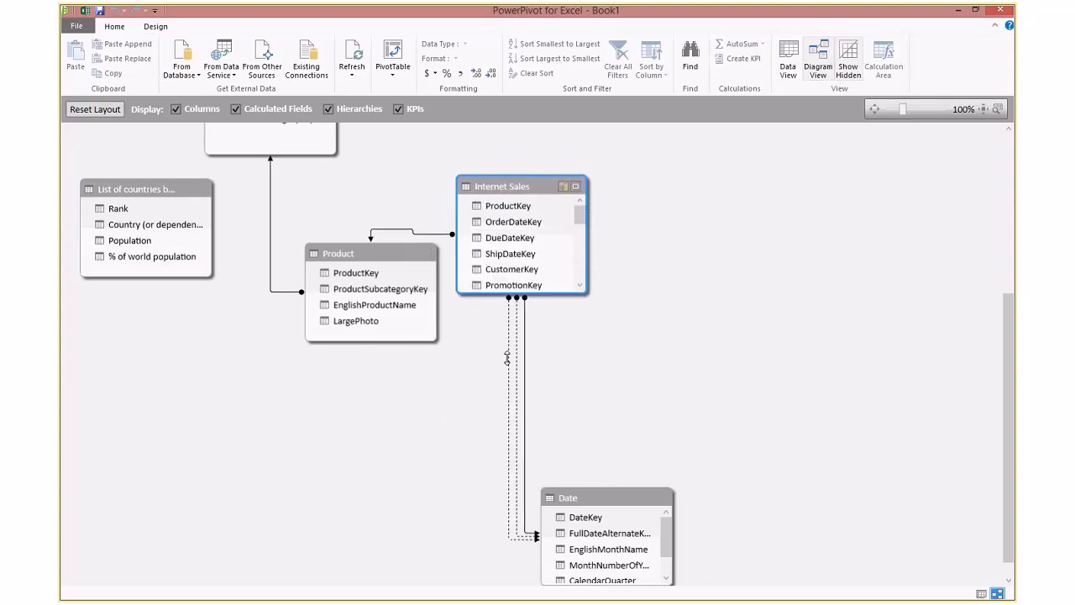
pyautogui.moveTo(585, 498); pyautogui.dragTo(728, 190)
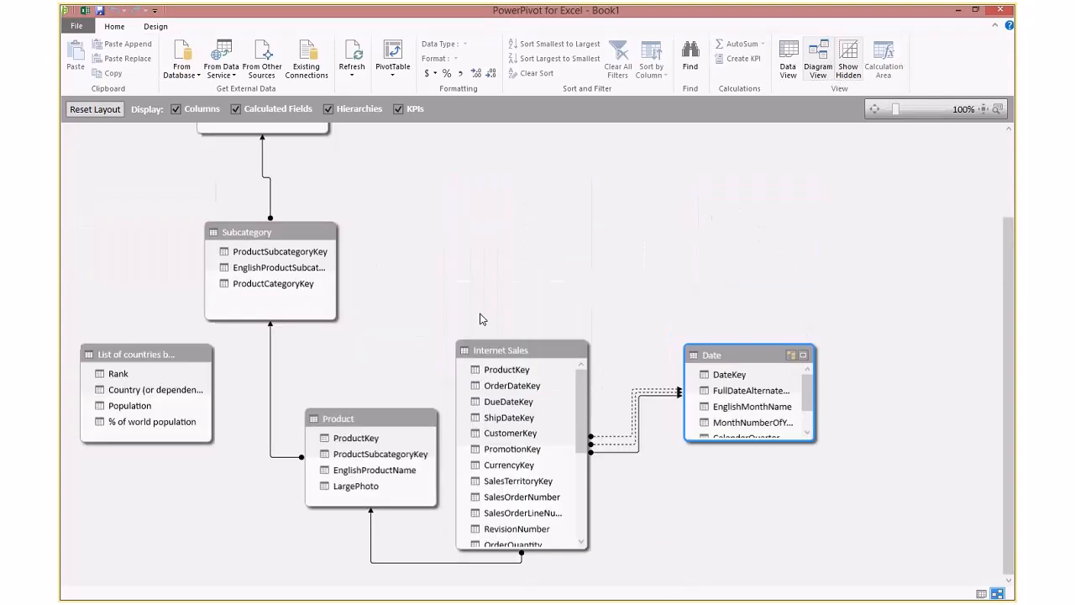
pyautogui.moveTo(240, 233); pyautogui.dragTo(188, 479)
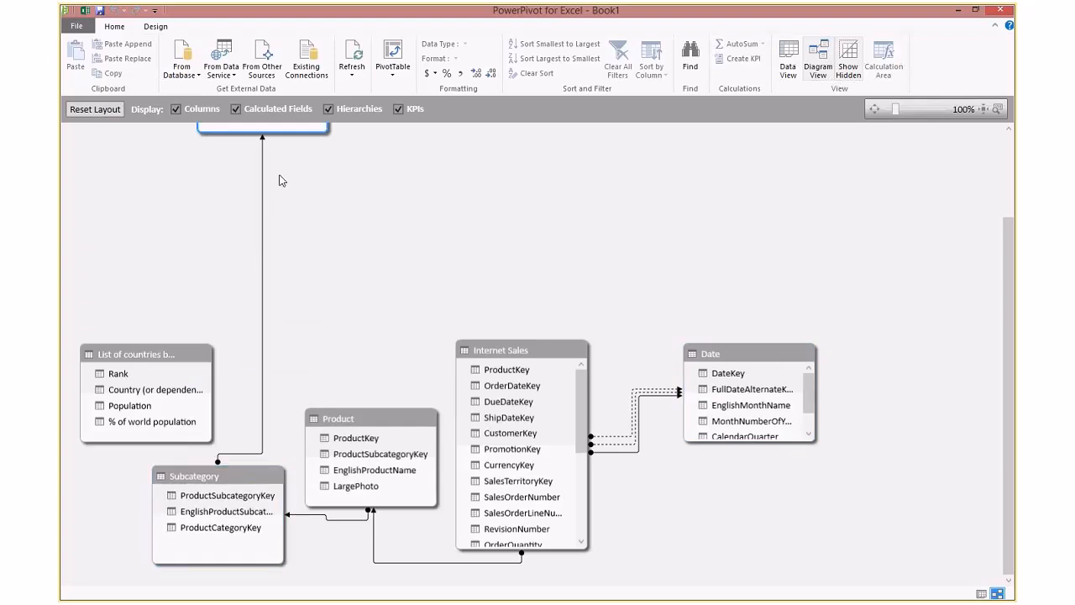
pyautogui.scroll(1, 277, 173)
pyautogui.click(272, 152)
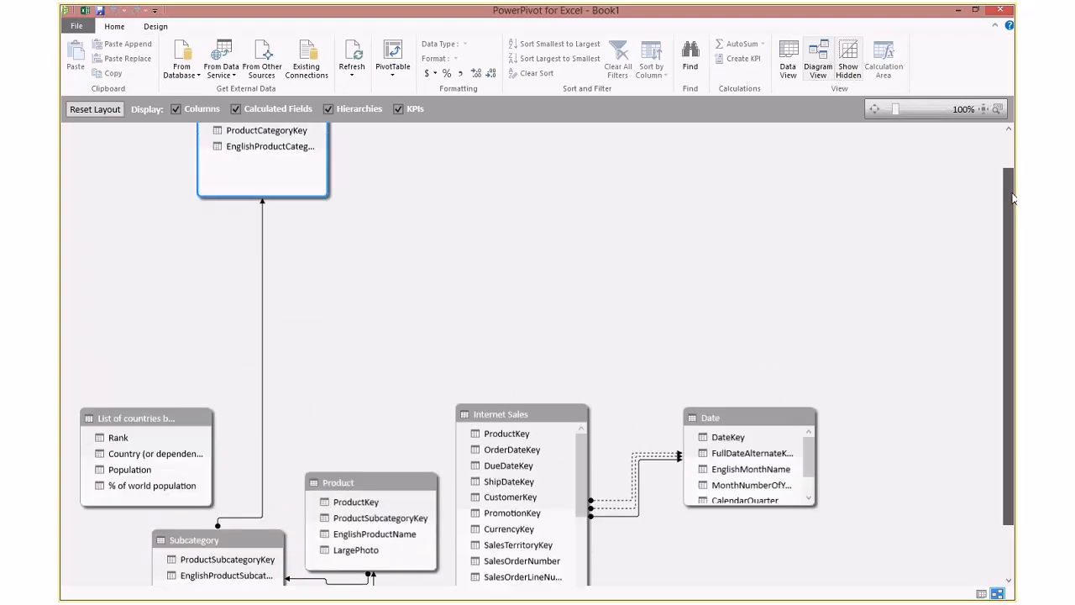
pyautogui.scroll(1, 995, 205)
pyautogui.moveTo(251, 153); pyautogui.dragTo(297, 378)
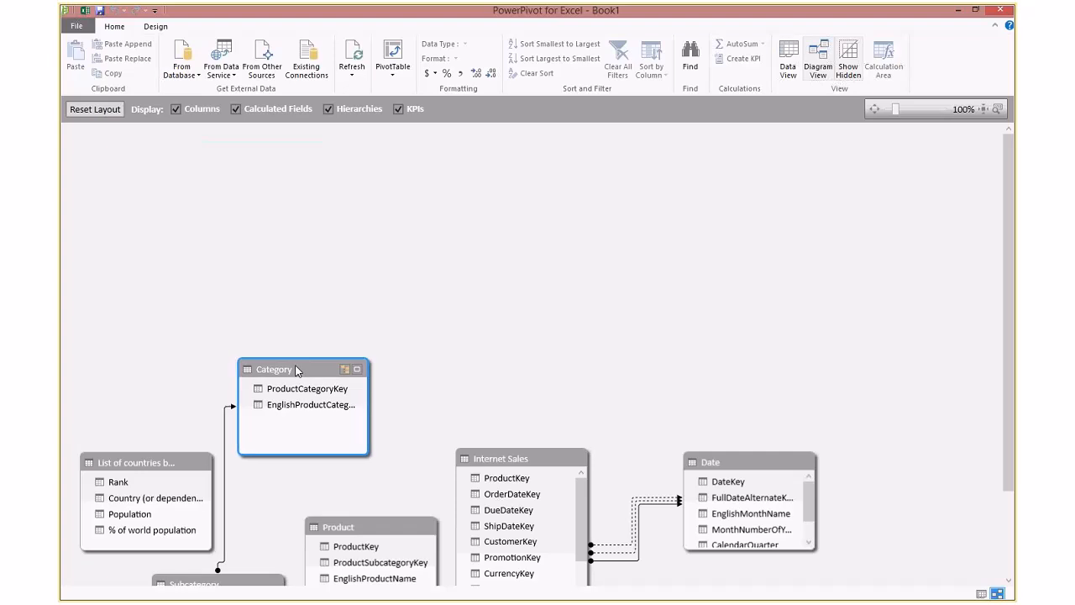
# Place Date above Internet Sales, with Product, Subcategory and Category cascading downward to the right of Internet Sales
pyautogui.moveTo(1009, 248); pyautogui.dragTo(1014, 334)
pyautogui.moveTo(737, 353); pyautogui.dragTo(490, 185)
pyautogui.moveTo(361, 420); pyautogui.dragTo(706, 354)
pyautogui.moveTo(220, 475); pyautogui.dragTo(833, 496)
pyautogui.moveTo(307, 270); pyautogui.dragTo(953, 511)
pyautogui.moveTo(1008, 474); pyautogui.dragTo(1008, 507)
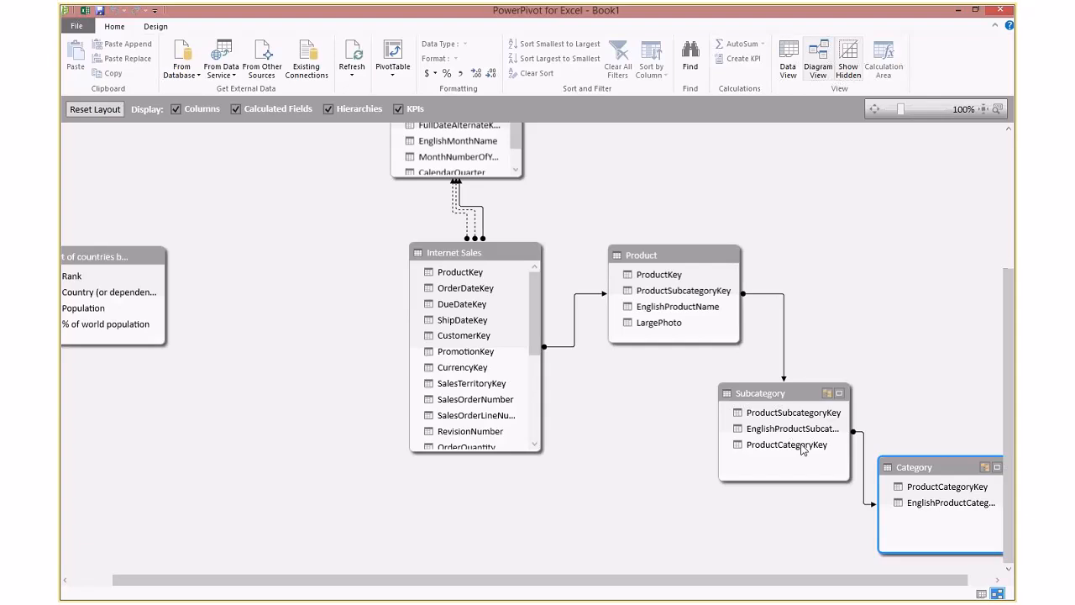
# Fine-tune the positions of Subcategory, Category and Internet Sales, and move the countries table closer to Internet Sales
pyautogui.moveTo(773, 398); pyautogui.dragTo(738, 391)
pyautogui.moveTo(919, 467); pyautogui.dragTo(895, 453)
pyautogui.moveTo(478, 275); pyautogui.dragTo(463, 279)
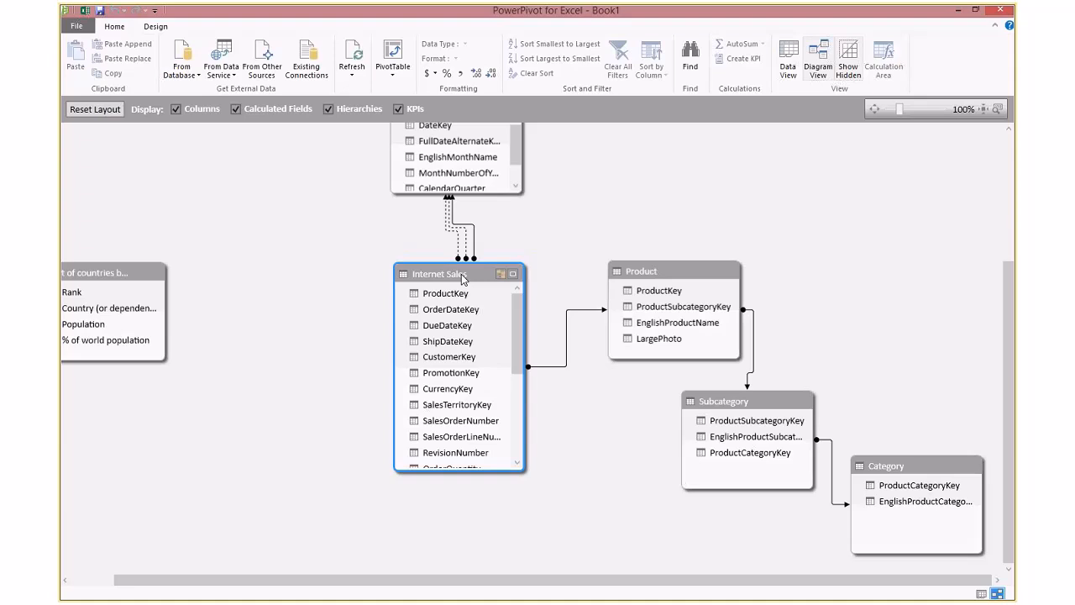
pyautogui.moveTo(118, 272); pyautogui.dragTo(226, 220)
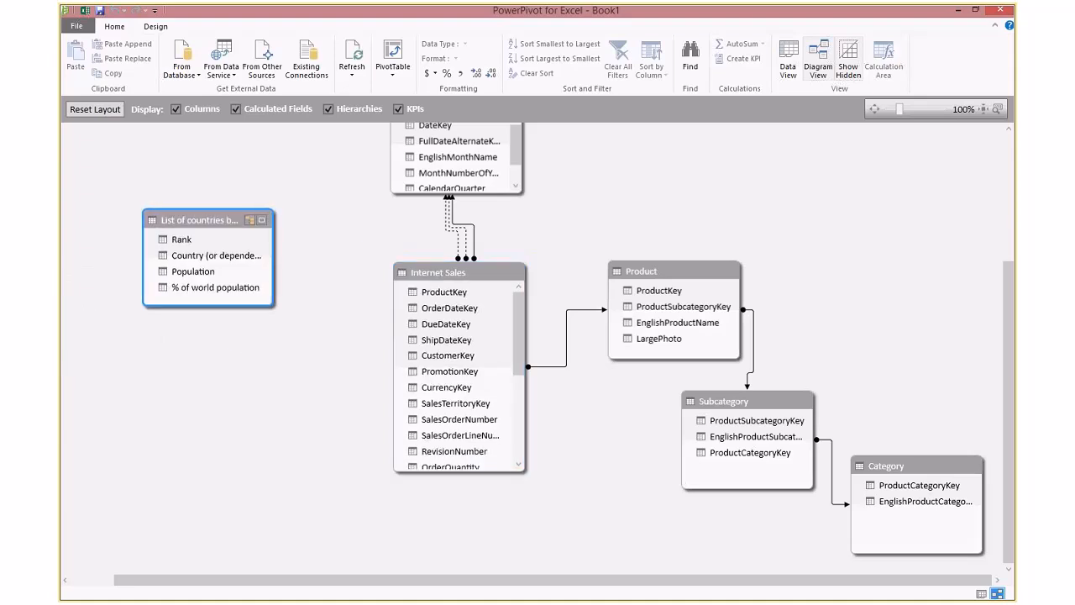
# Lengthen the Internet Sales table and select its PromotionKey, CurrencyKey, RevisionNumber, unit price discount, DiscountAmount and product standard cost columns
pyautogui.moveTo(477, 472); pyautogui.dragTo(480, 564)
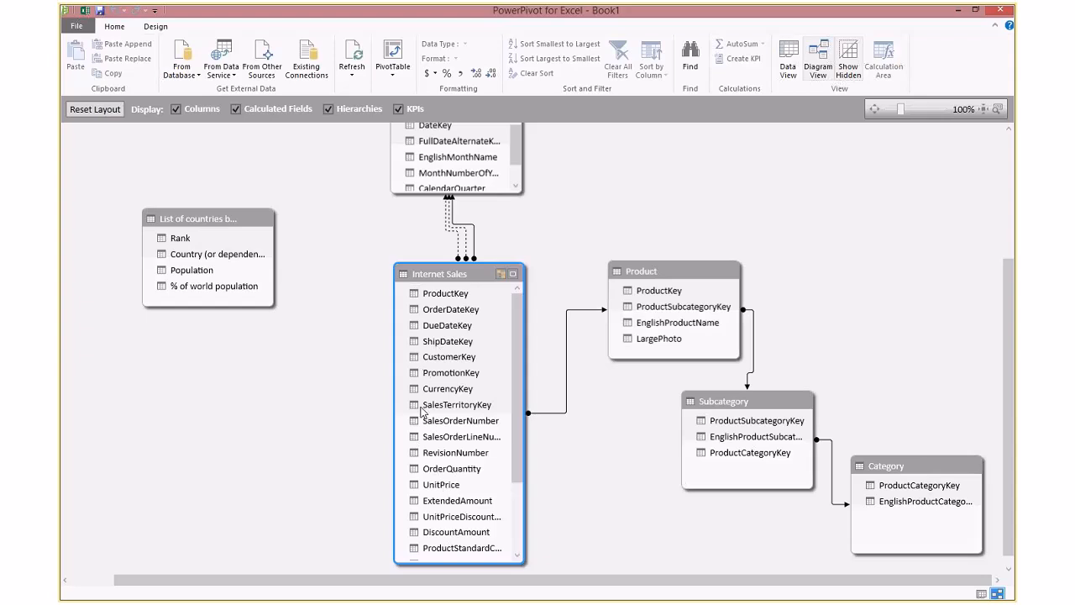
pyautogui.click(443, 374)
pyautogui.keyDown('ctrl'); pyautogui.click(446, 390); pyautogui.keyUp('ctrl')
pyautogui.keyDown('ctrl'); pyautogui.click(445, 451); pyautogui.keyUp('ctrl')
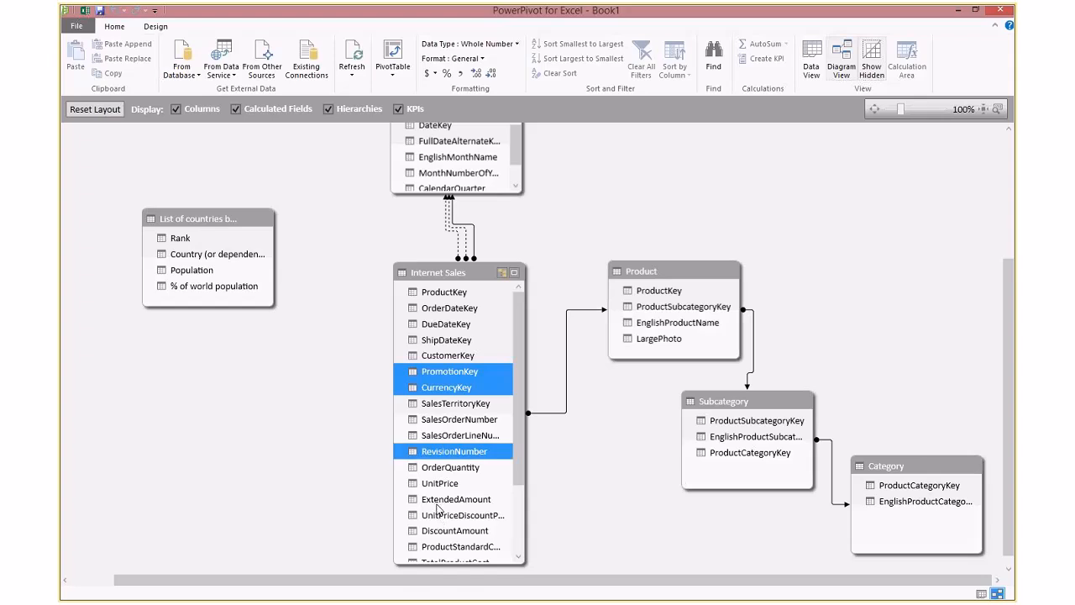
pyautogui.keyDown('ctrl'); pyautogui.click(450, 516); pyautogui.keyUp('ctrl')
pyautogui.keyDown('ctrl'); pyautogui.click(454, 531); pyautogui.keyUp('ctrl')
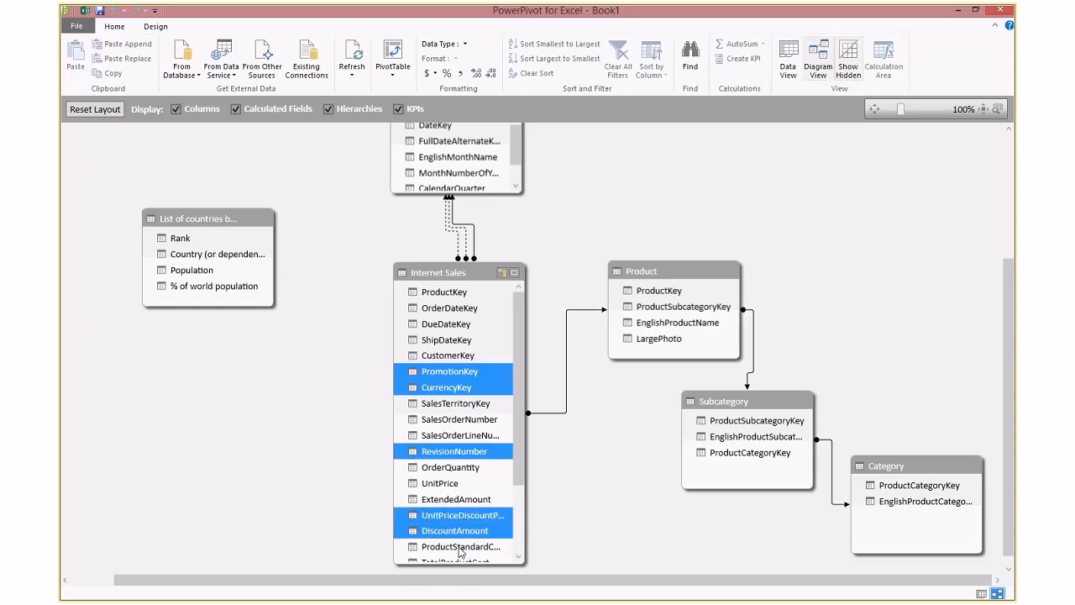
pyautogui.keyDown('ctrl'); pyautogui.click(462, 547); pyautogui.keyUp('ctrl')
# Add the carrier tracking number and CustomerPONumber columns to the Internet Sales column selection
pyautogui.click(518, 559)
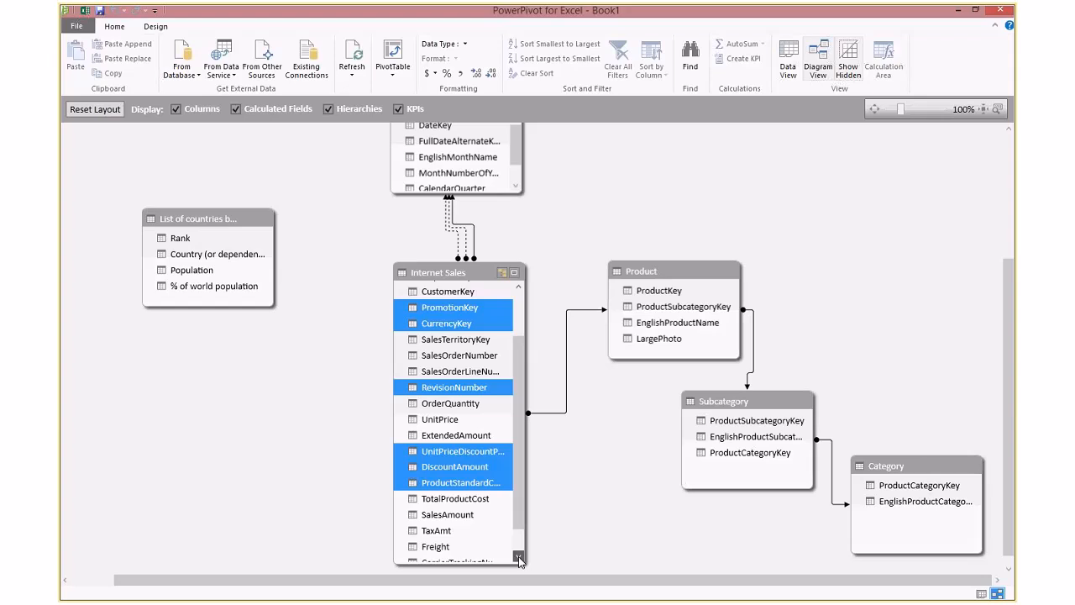
pyautogui.click(518, 558)
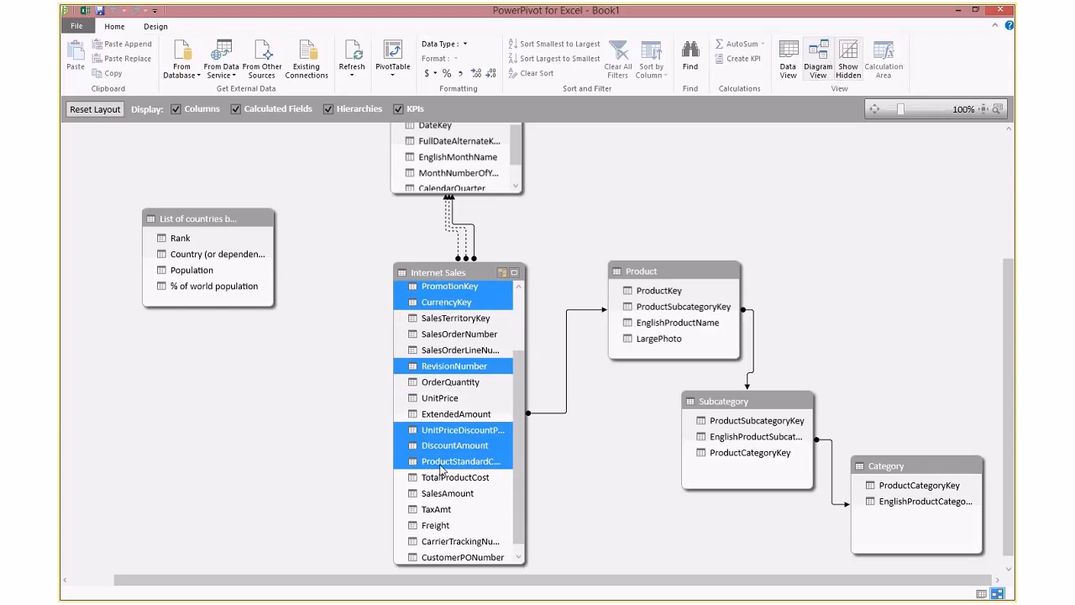
pyautogui.keyDown('ctrl'); pyautogui.click(442, 542); pyautogui.keyUp('ctrl')
pyautogui.keyDown('ctrl'); pyautogui.click(456, 557); pyautogui.keyUp('ctrl')
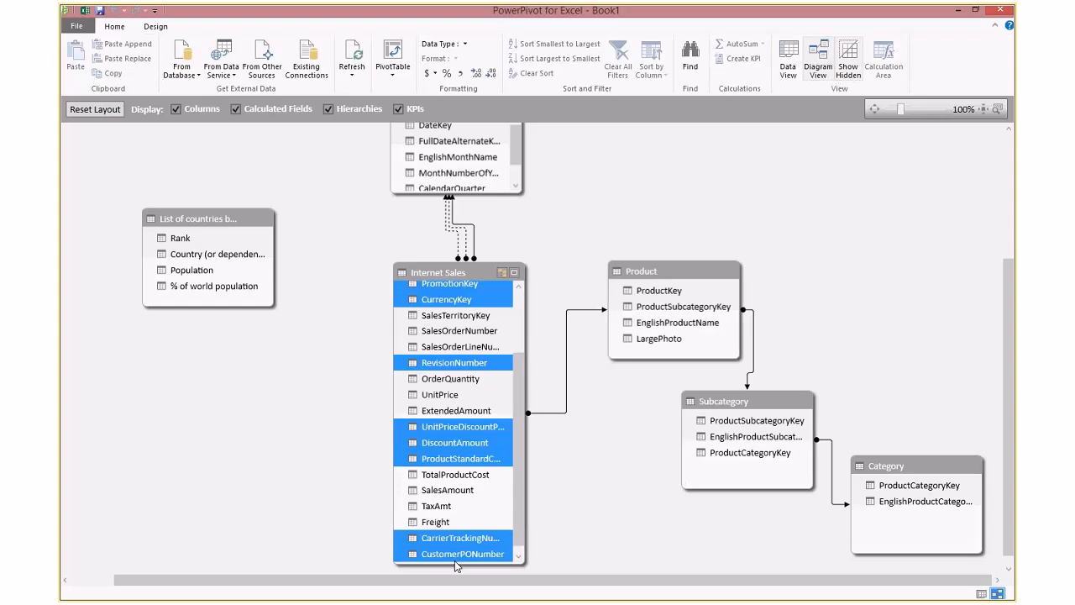
# Extend the Internet Sales column selection with the sales order line number, SalesOrderNumber and SalesTerritoryKey
pyautogui.click(518, 559)
pyautogui.keyDown('ctrl'); pyautogui.click(454, 339); pyautogui.keyUp('ctrl')
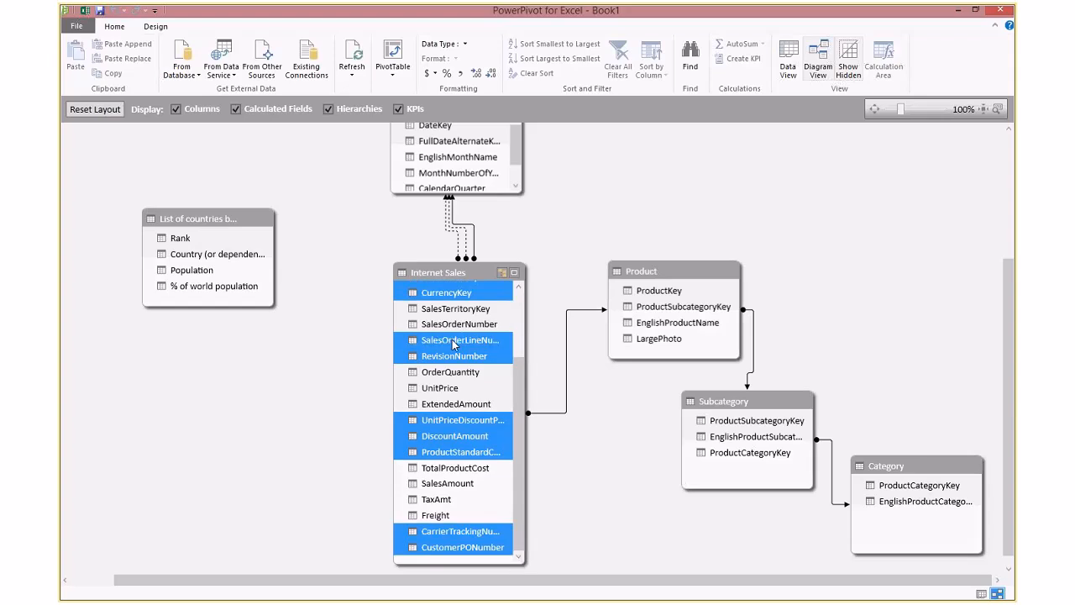
pyautogui.keyDown('ctrl'); pyautogui.click(454, 324); pyautogui.keyUp('ctrl')
pyautogui.keyDown('ctrl'); pyautogui.click(452, 310); pyautogui.keyUp('ctrl')
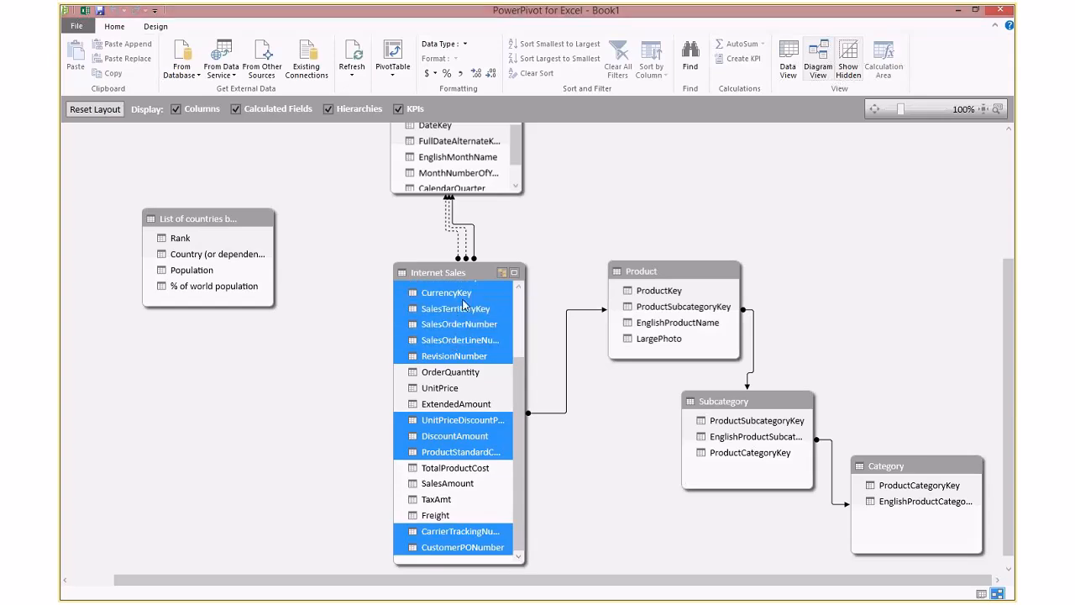
pyautogui.keyDown('ctrl'); pyautogui.click(439, 311); pyautogui.keyUp('ctrl')
pyautogui.click(518, 288)
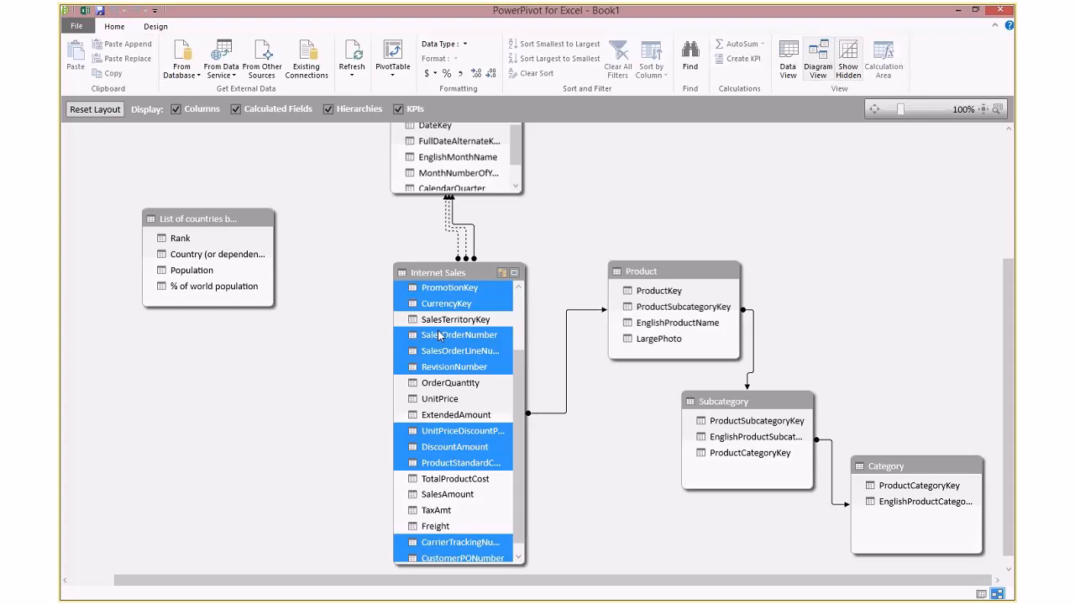
pyautogui.keyDown('ctrl'); pyautogui.click(440, 325); pyautogui.keyUp('ctrl')
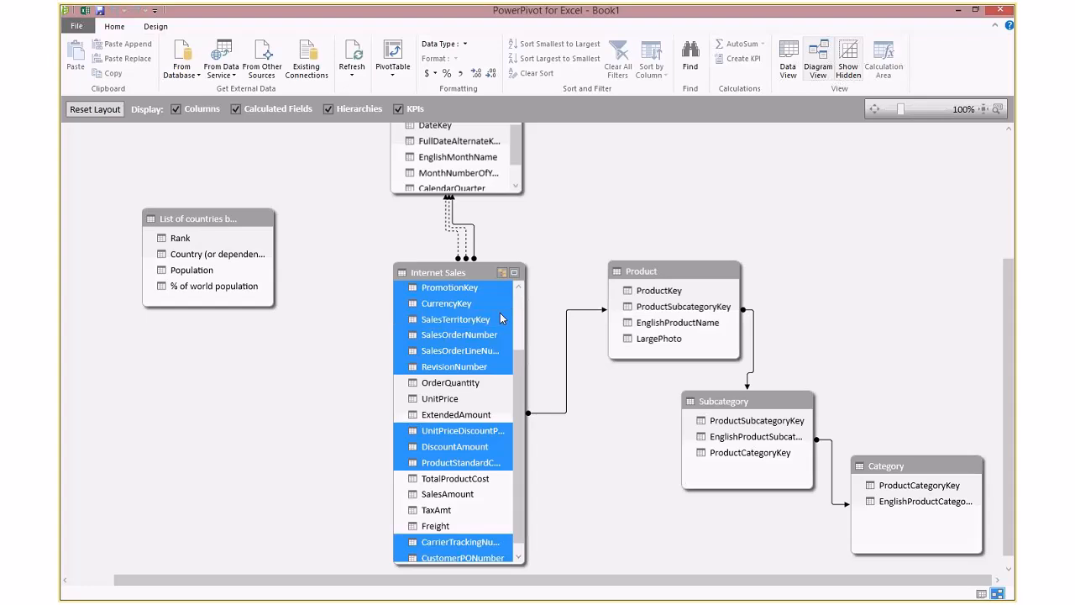
# Add UnitPrice and ExtendedAmount to the selection and permanently delete all selected Internet Sales columns from the model
pyautogui.keyDown('ctrl'); pyautogui.click(447, 400); pyautogui.keyUp('ctrl')
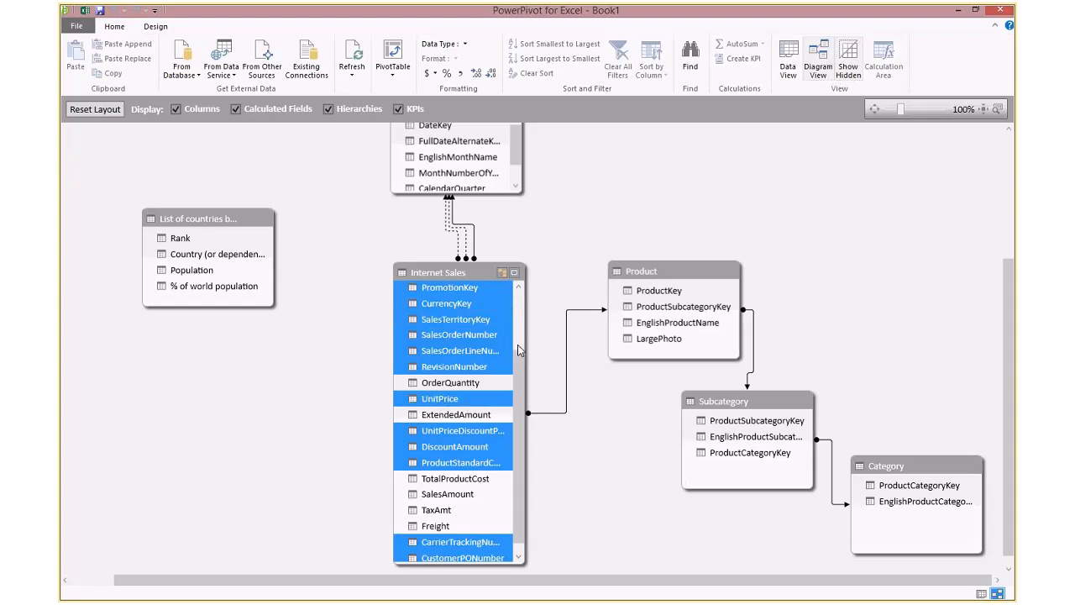
pyautogui.keyDown('ctrl'); pyautogui.click(461, 414); pyautogui.keyUp('ctrl')
pyautogui.click(518, 287)
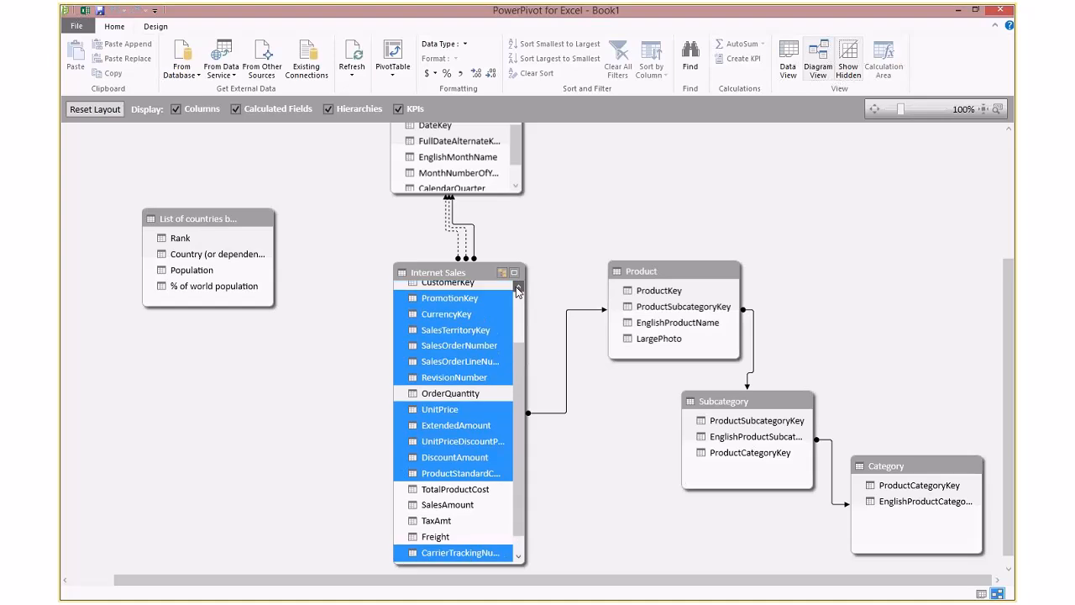
pyautogui.click(517, 288)
pyautogui.click(518, 287)
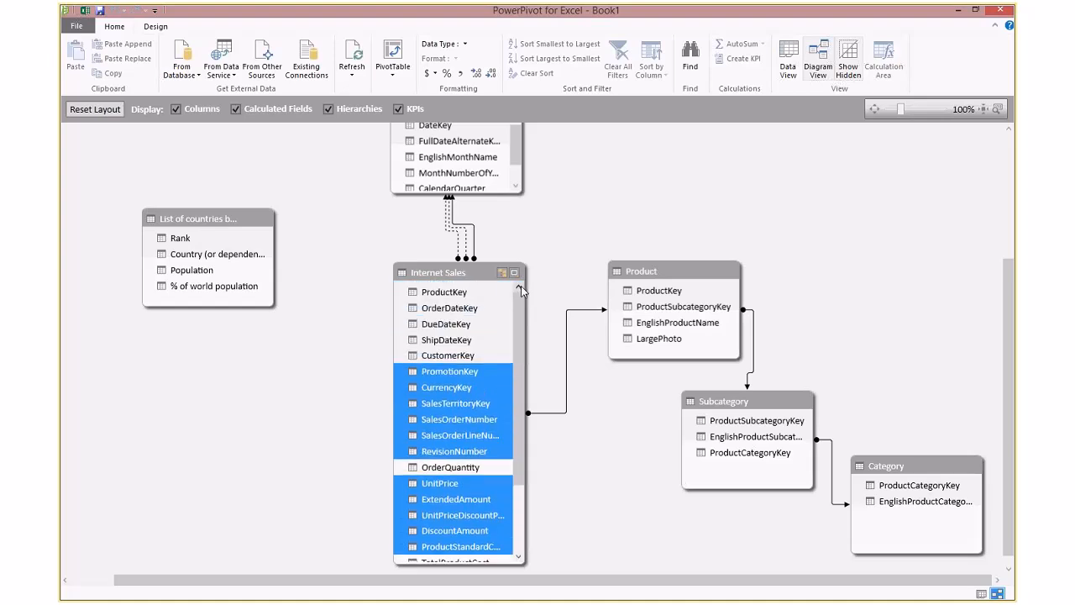
pyautogui.rightClick(456, 391)
pyautogui.click(494, 427)
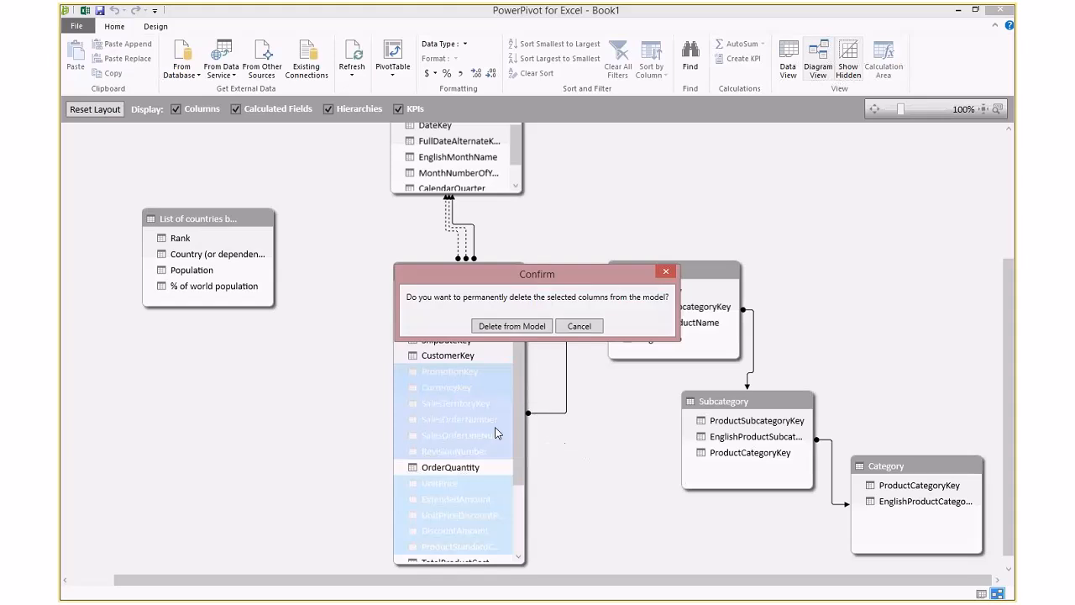
pyautogui.click(504, 328)
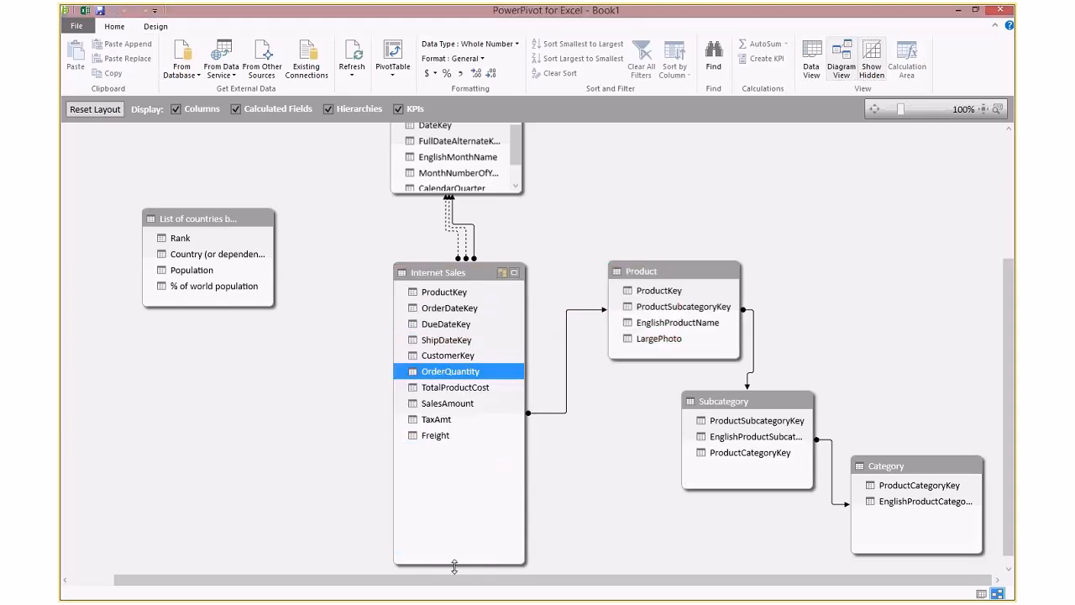
# Shorten the Internet Sales table to fit its remaining columns and delete the countries population table from the model
pyautogui.moveTo(454, 568); pyautogui.dragTo(450, 467)
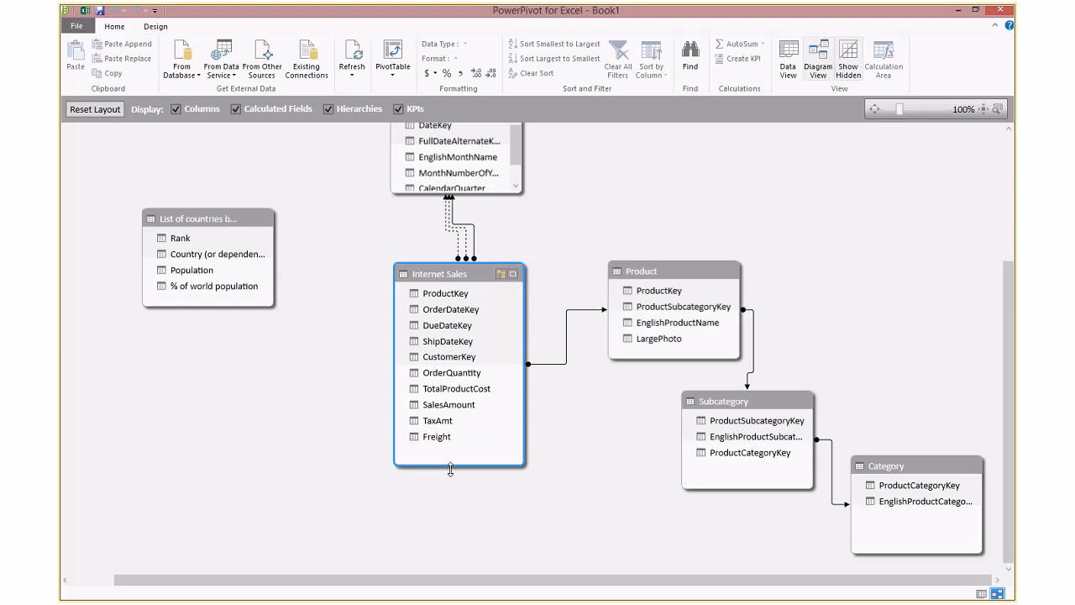
pyautogui.click(179, 221)
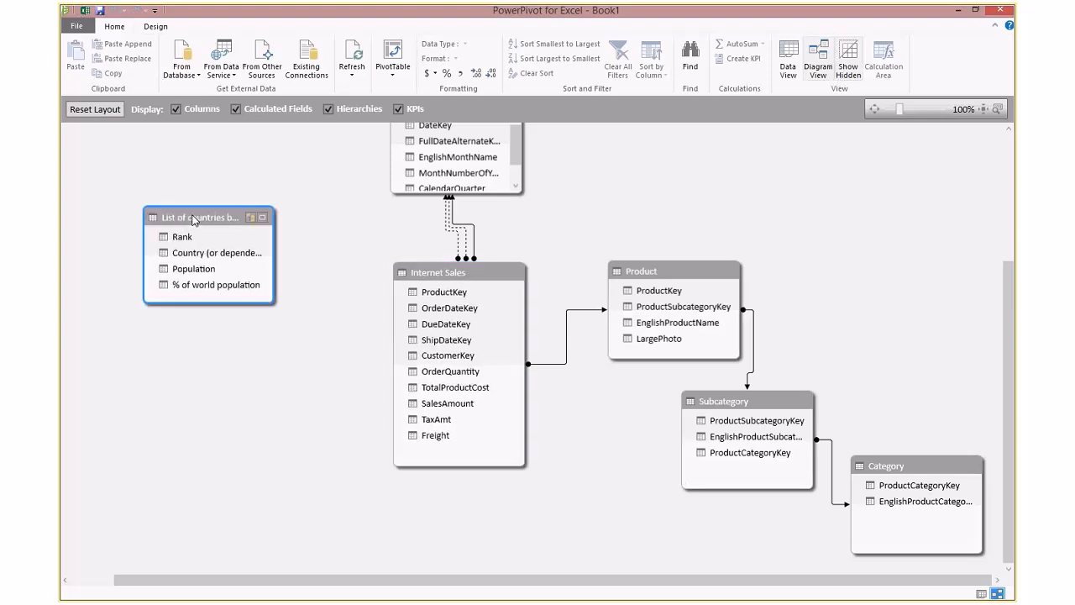
pyautogui.rightClick(193, 217)
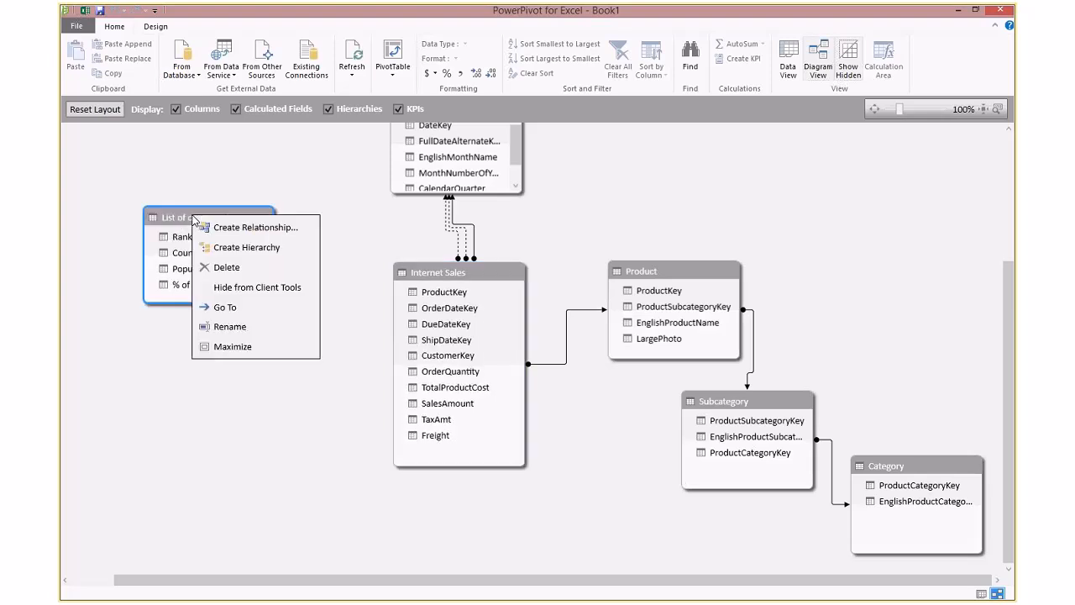
pyautogui.click(228, 268)
pyautogui.press('Return')
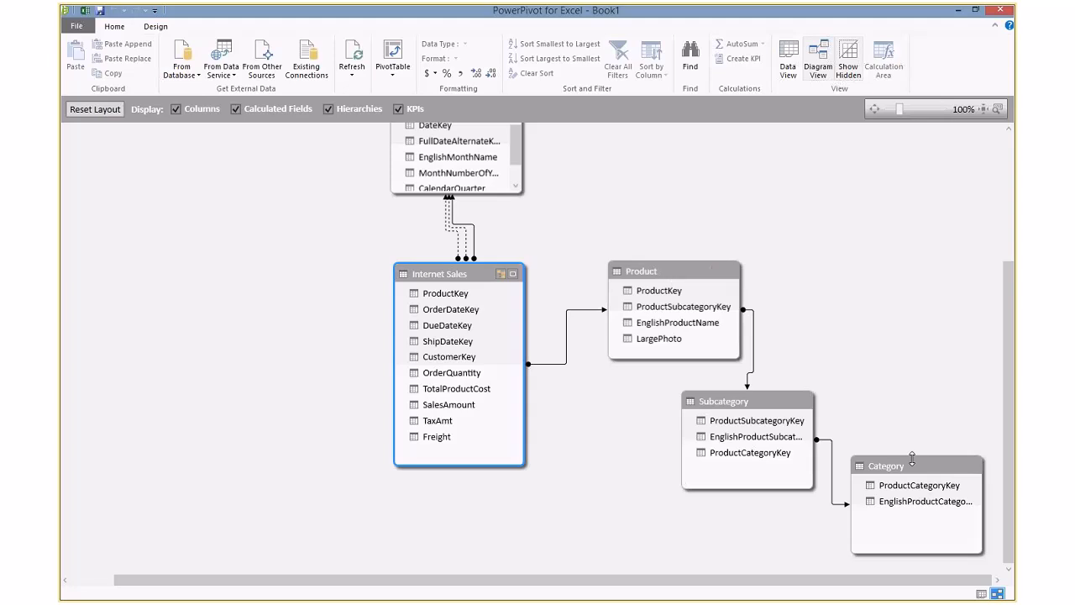
pyautogui.click(460, 276)
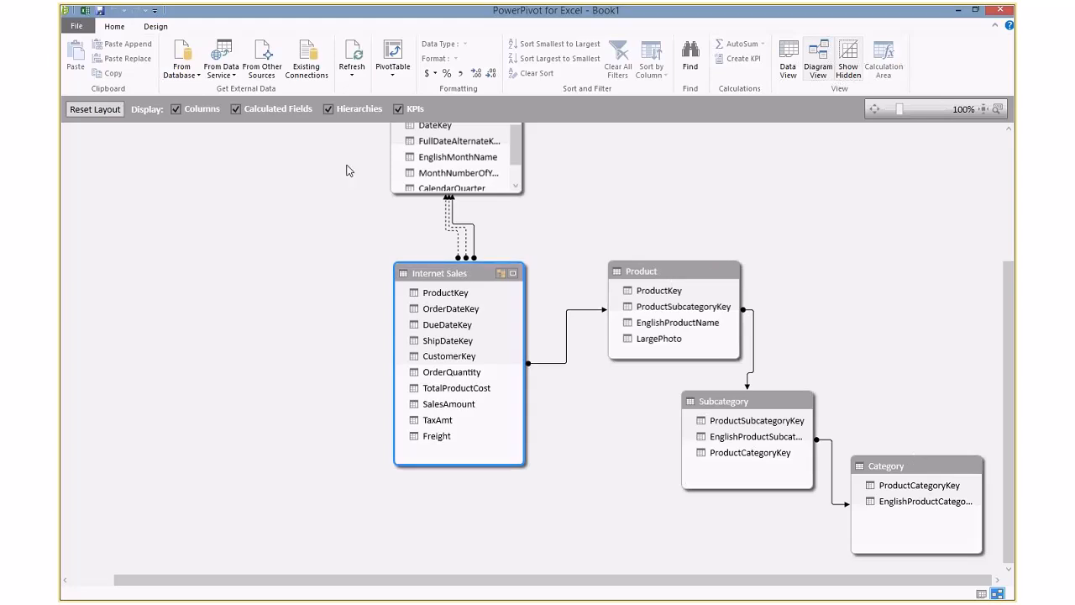
# Show the Internet Sales data grid and add a Sum measure of SalesAmount in the calculation area below that column
pyautogui.click(788, 61)
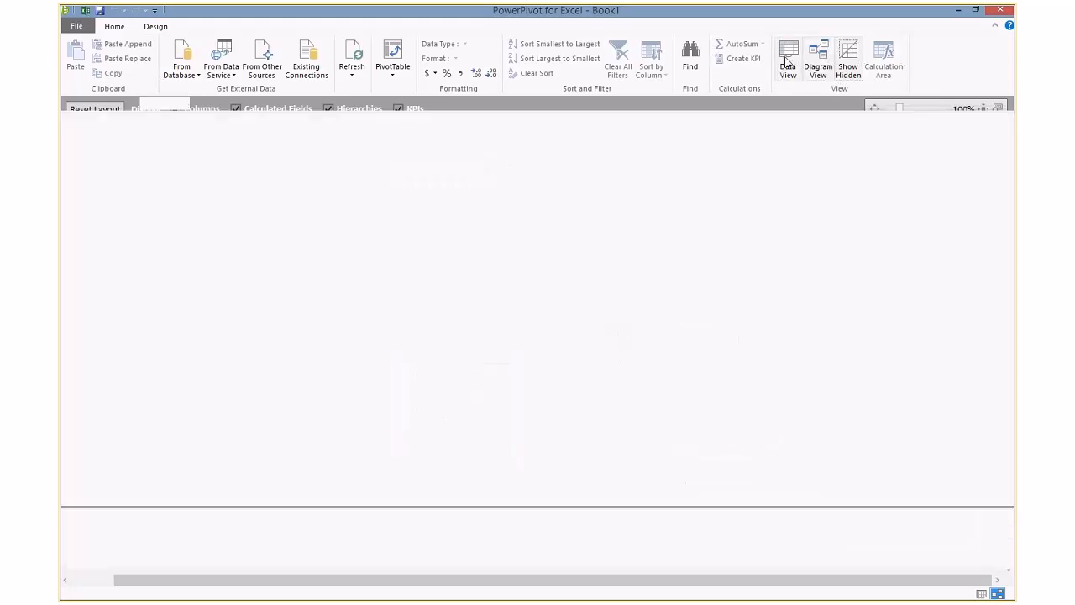
pyautogui.click(253, 579)
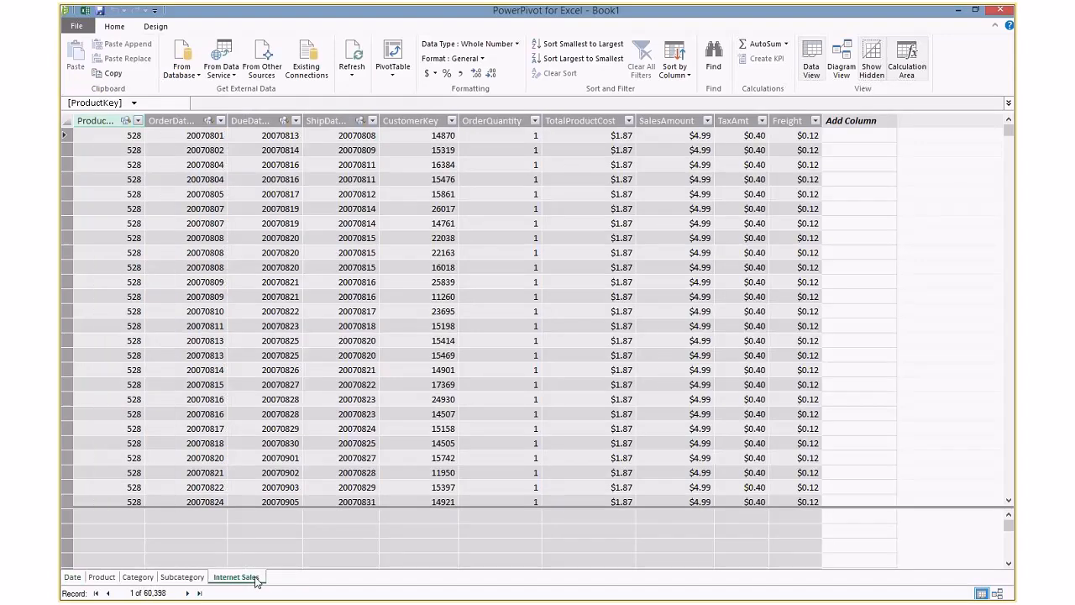
pyautogui.click(669, 120)
pyautogui.click(669, 516)
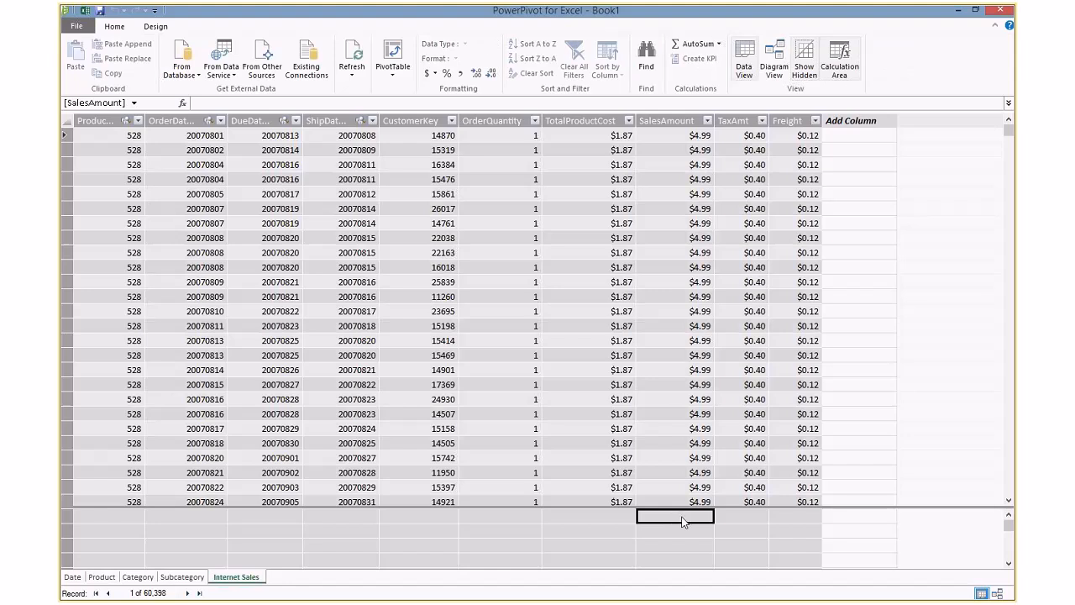
pyautogui.click(719, 44)
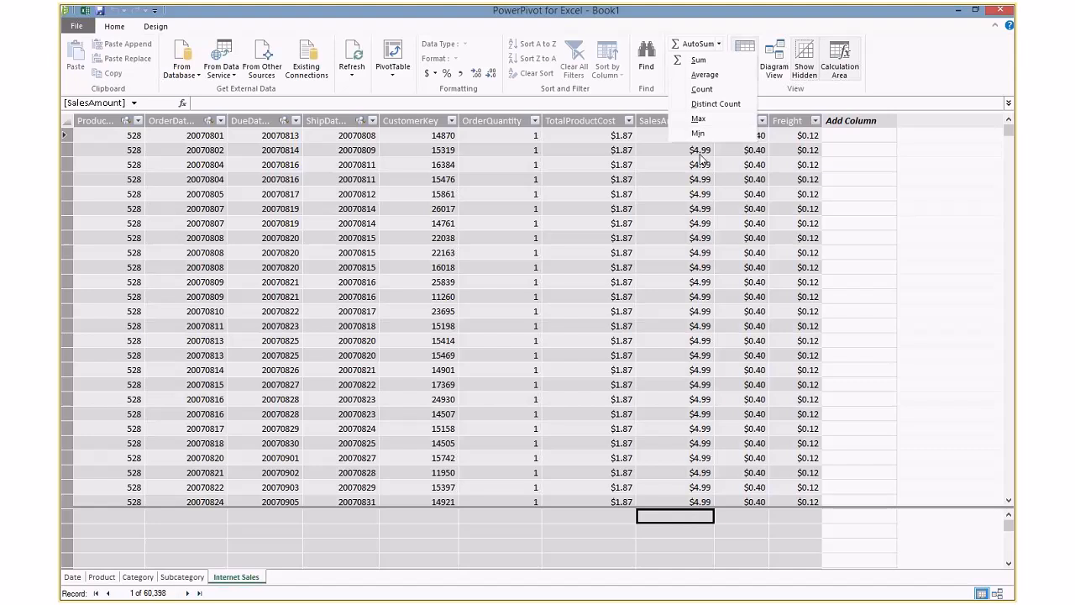
pyautogui.click(698, 60)
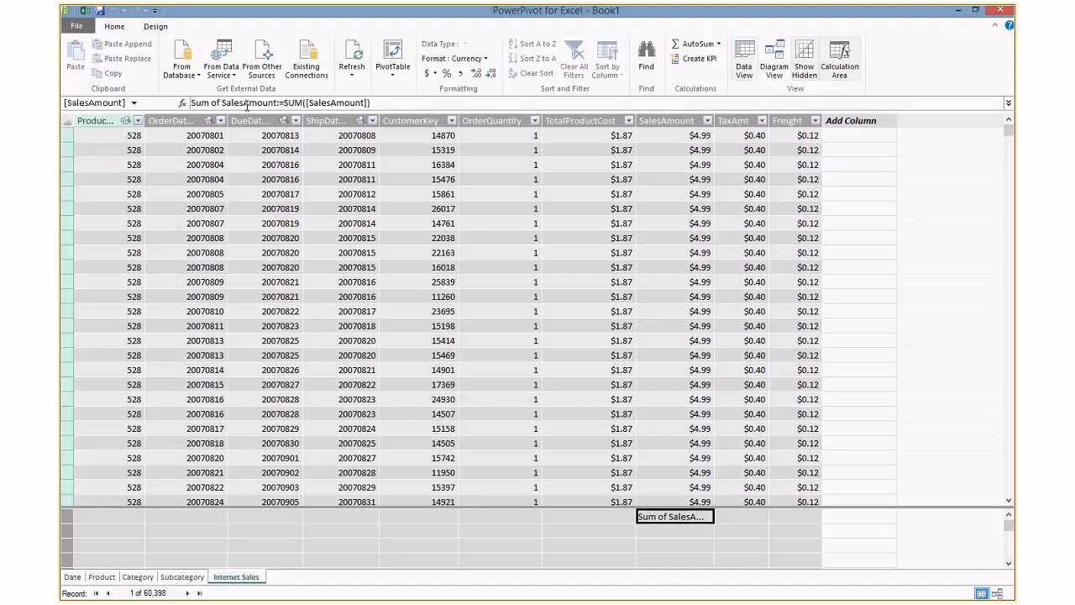
# Rename the SalesAmount sum measure to Revenue in its formula
pyautogui.click(277, 103)
pyautogui.hotkey('shift', 'Home')
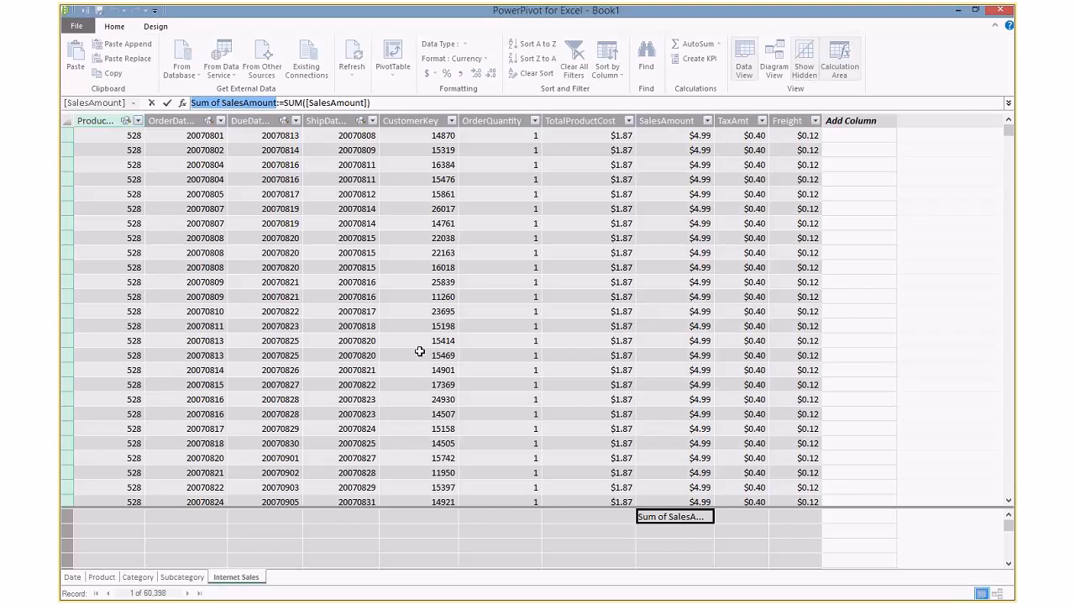
pyautogui.write('Revenue')
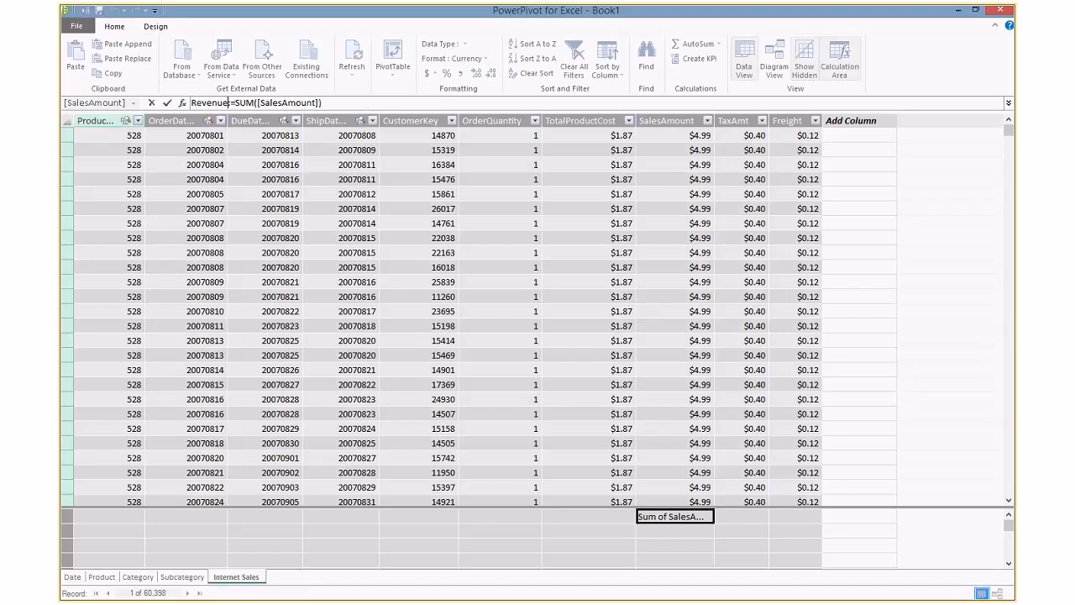
pyautogui.press('Return')
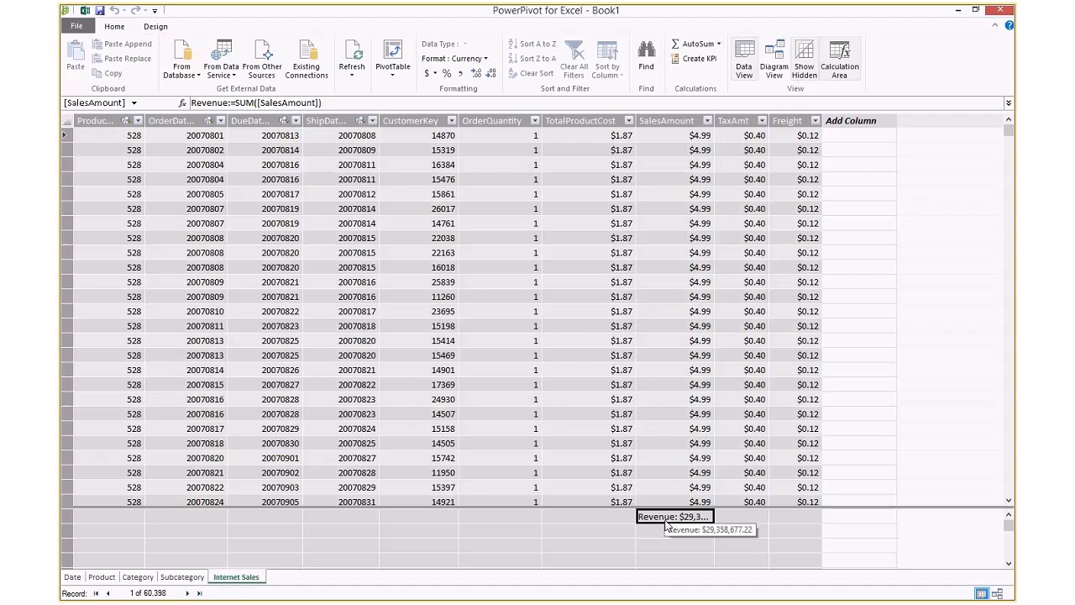
# Add a sum measure under TotalProductCost and, below it, define Profit:=[Revenue]-[Sum of TotalProductCost]
pyautogui.click(570, 514)
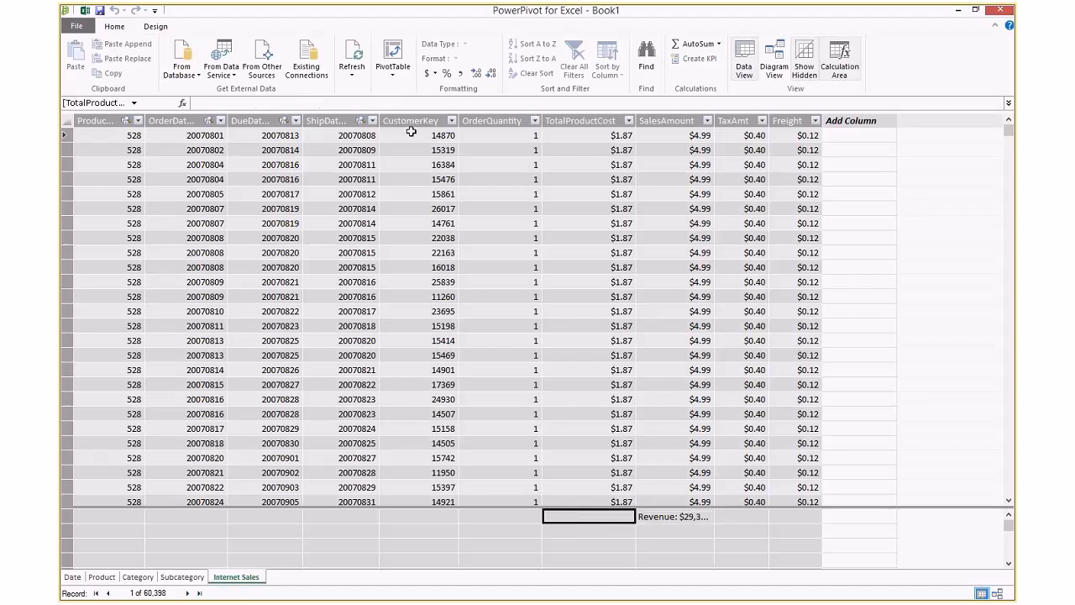
pyautogui.click(682, 42)
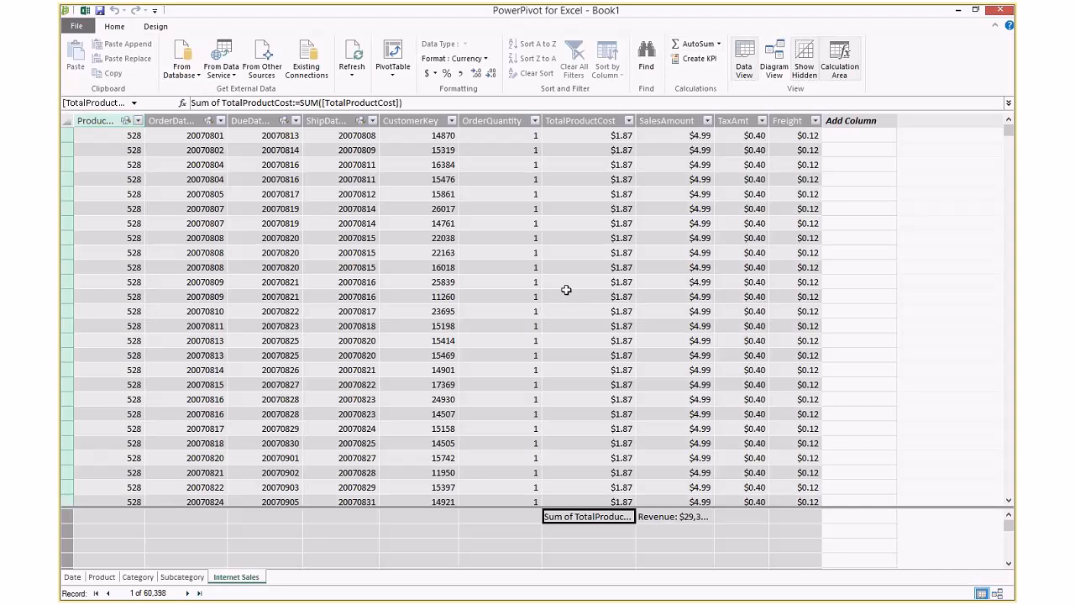
pyautogui.click(590, 532)
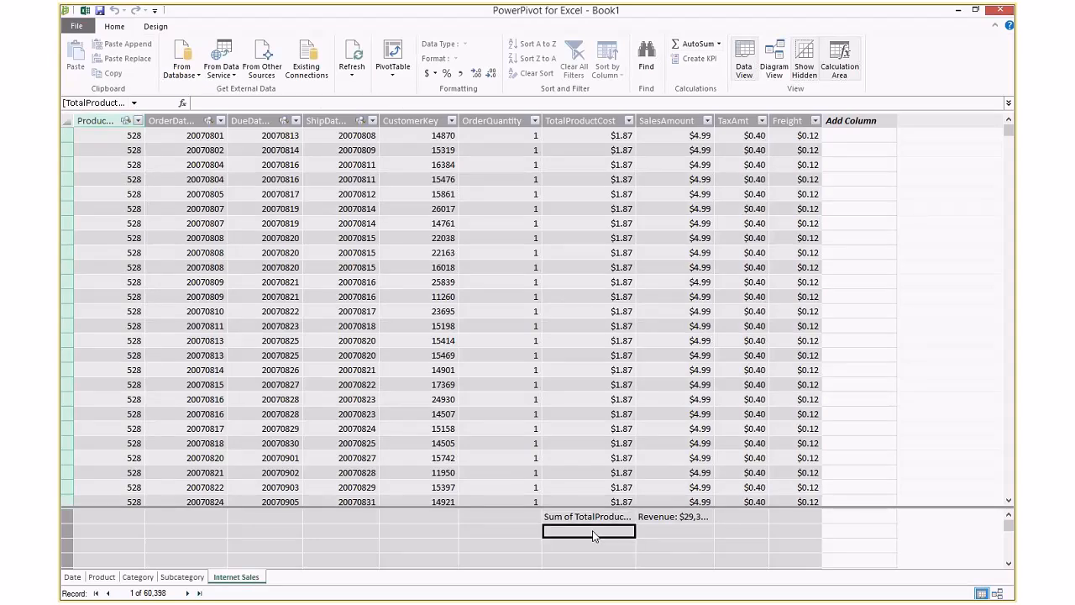
pyautogui.write('Profit:')
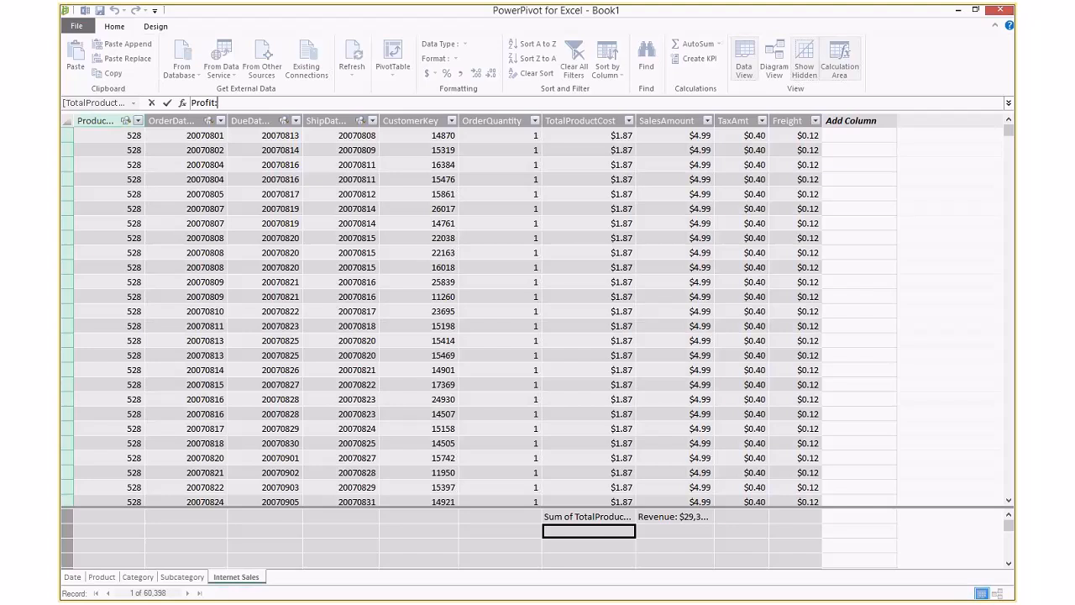
pyautogui.write('=')
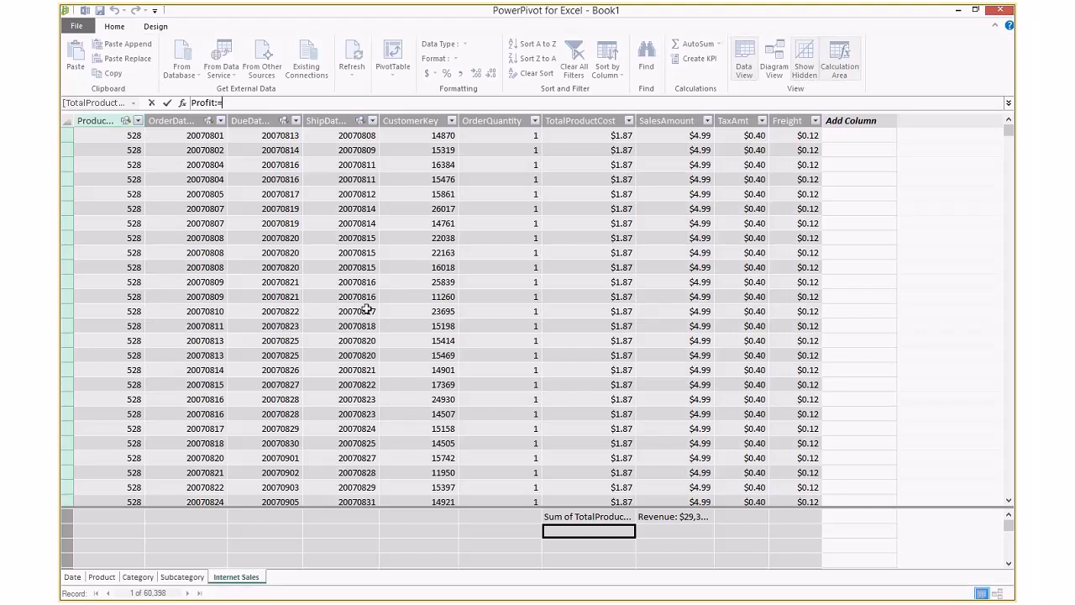
pyautogui.click(674, 519)
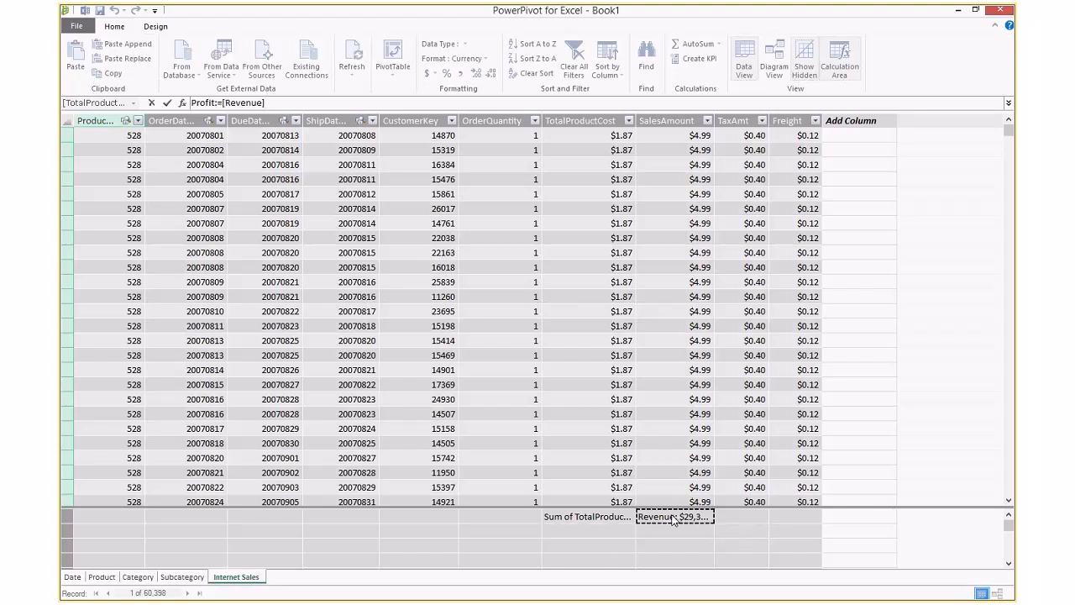
pyautogui.write('-')
pyautogui.click(580, 517)
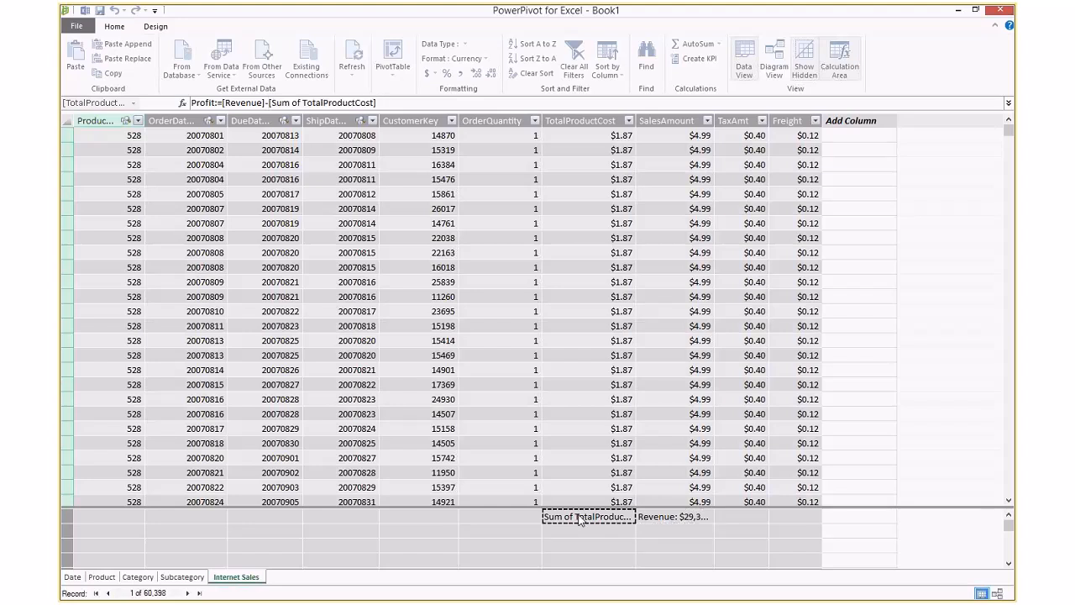
pyautogui.press('Return')
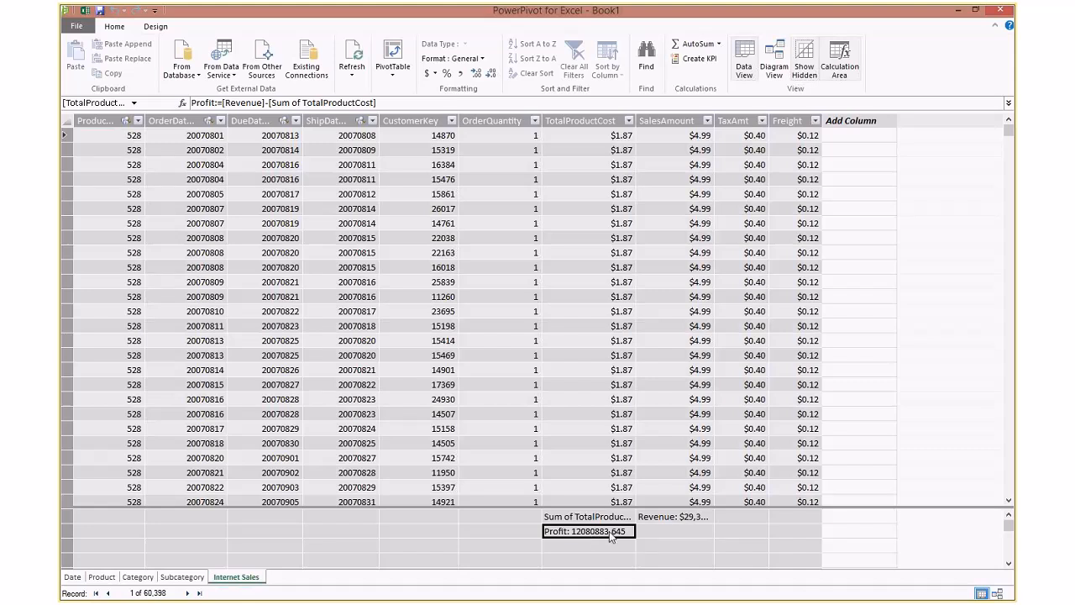
# Enlarge the Internet Sales calculation area upward so that more measure rows are available
pyautogui.click(452, 547)
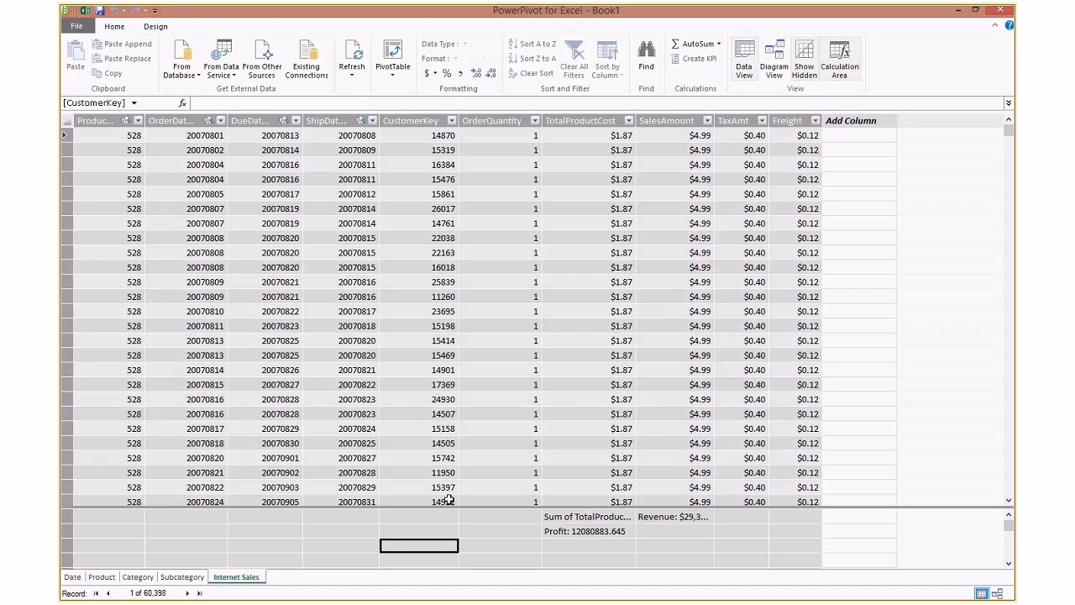
pyautogui.moveTo(449, 505); pyautogui.dragTo(448, 392)
pyautogui.click(463, 431)
pyautogui.click(252, 433)
pyautogui.moveTo(118, 403); pyautogui.dragTo(479, 510)
pyautogui.click(587, 510)
pyautogui.click(312, 435)
# Copy the Profit measure and paste it into the calculation cell below Revenue
pyautogui.click(580, 403)
pyautogui.click(581, 418)
pyautogui.hotkey('ctrl', 'c')
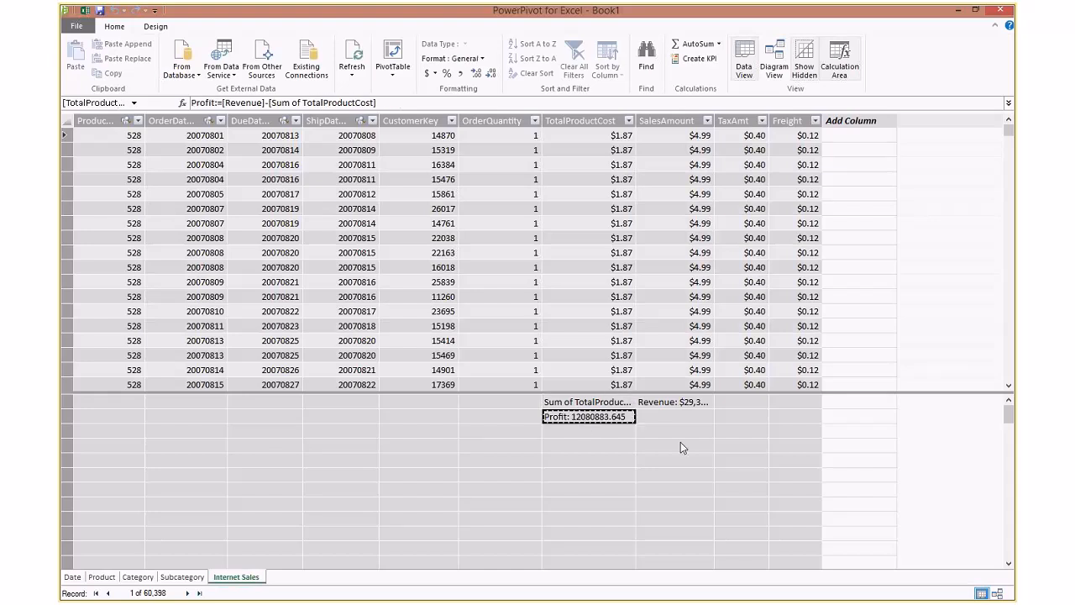
pyautogui.click(677, 418)
pyautogui.hotkey('ctrl', 'v')
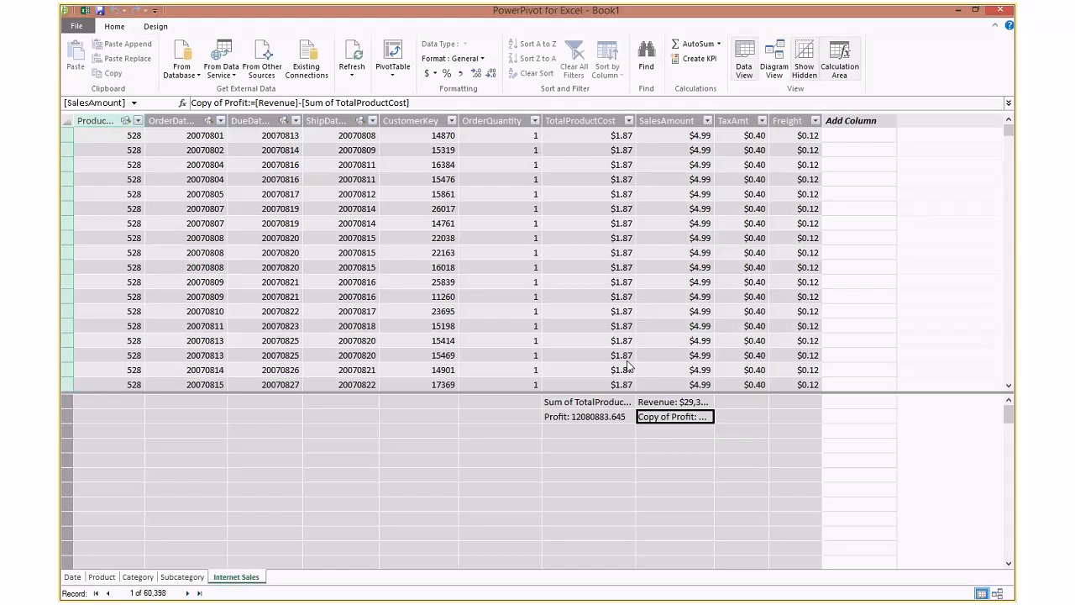
# Delete the copied Profit measure from the model
pyautogui.press('Delete')
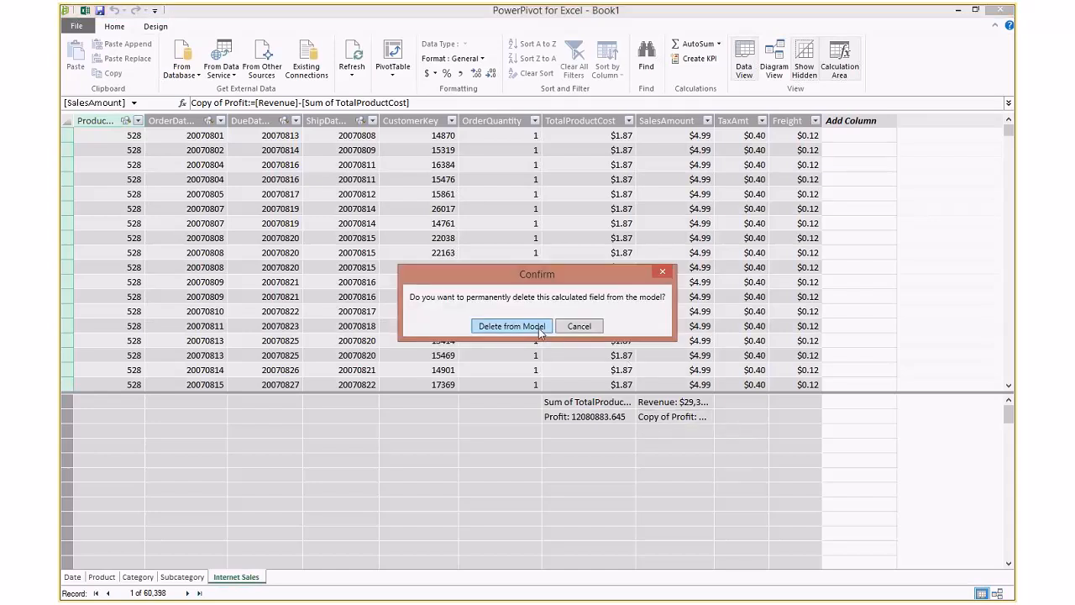
pyautogui.click(540, 328)
pyautogui.click(624, 461)
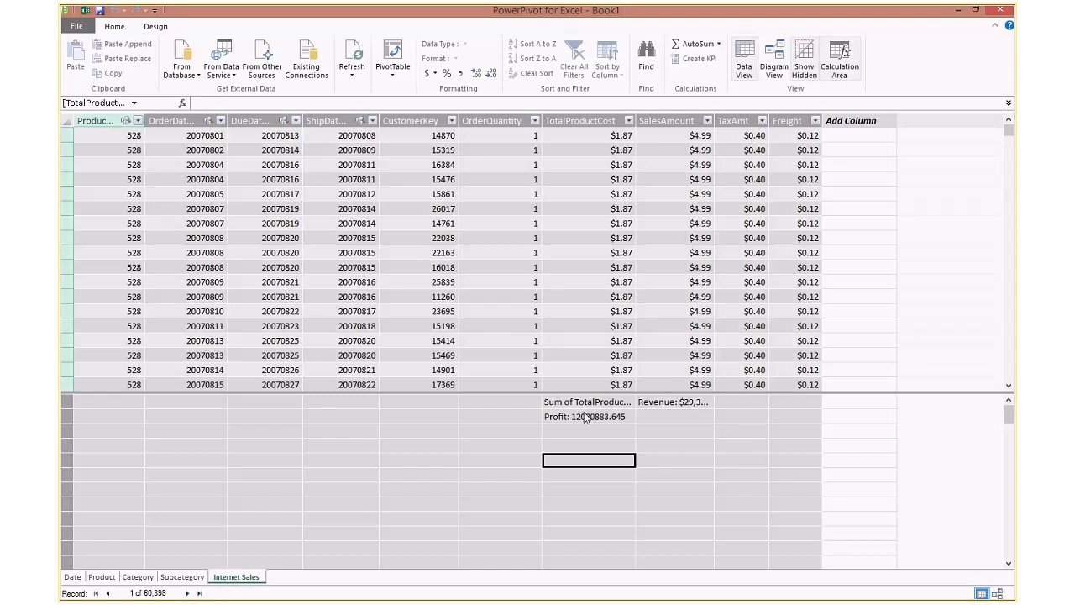
# Create a PivotTable from the data model on the existing worksheet at 'Sheet1'!$J$12 and close the Workbook Queries pane
pyautogui.click(392, 57)
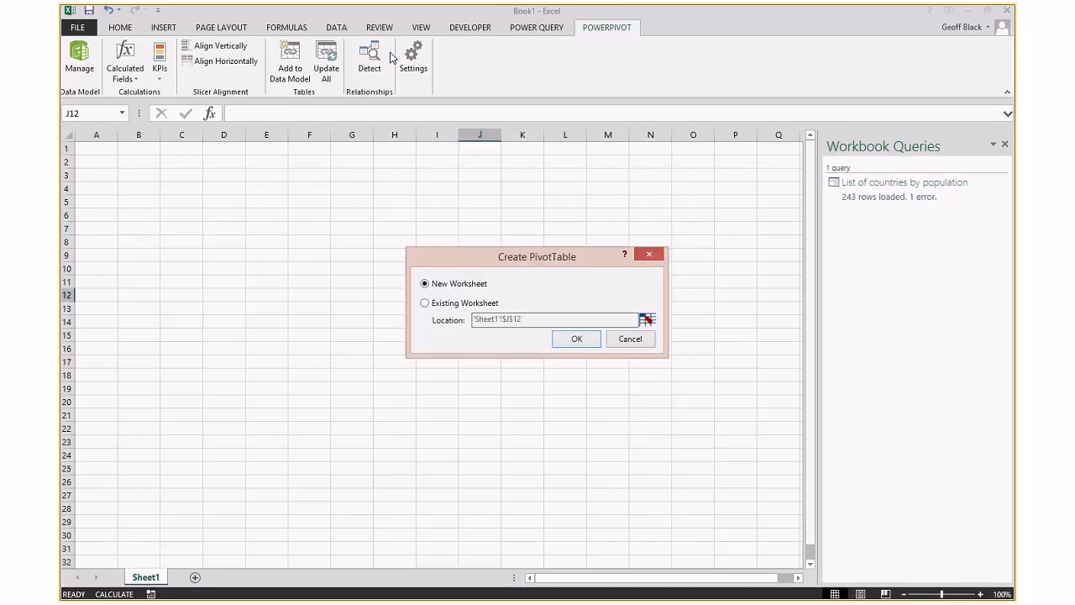
pyautogui.click(459, 300)
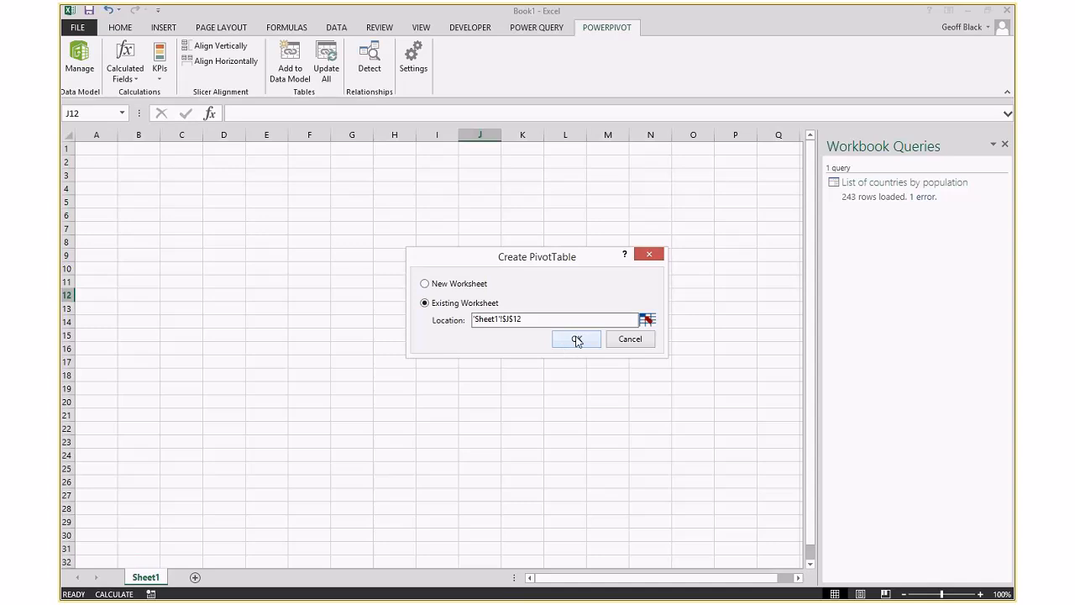
pyautogui.click(576, 339)
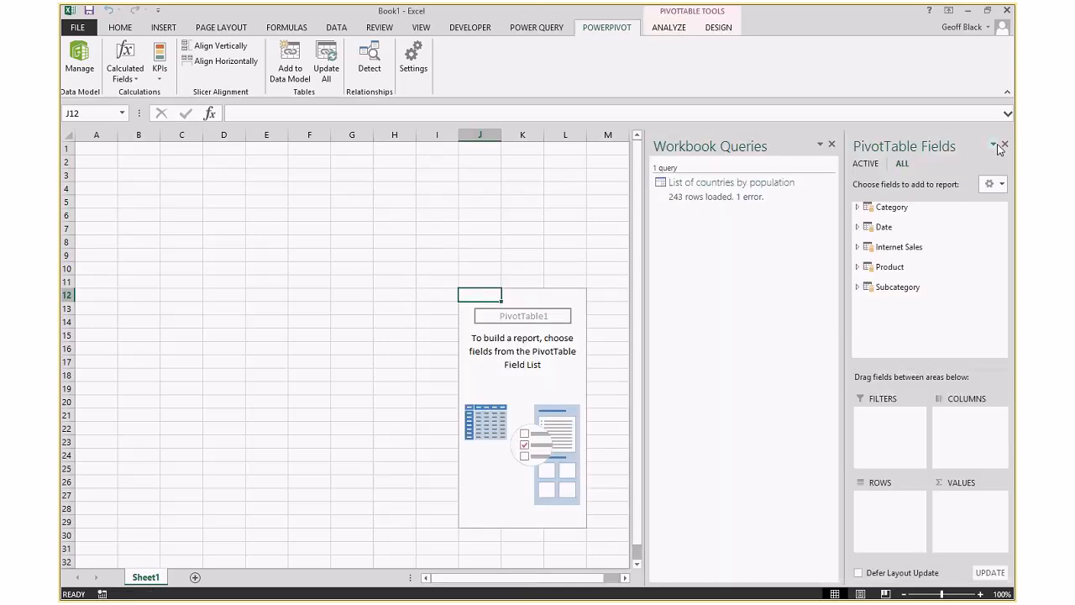
pyautogui.click(832, 144)
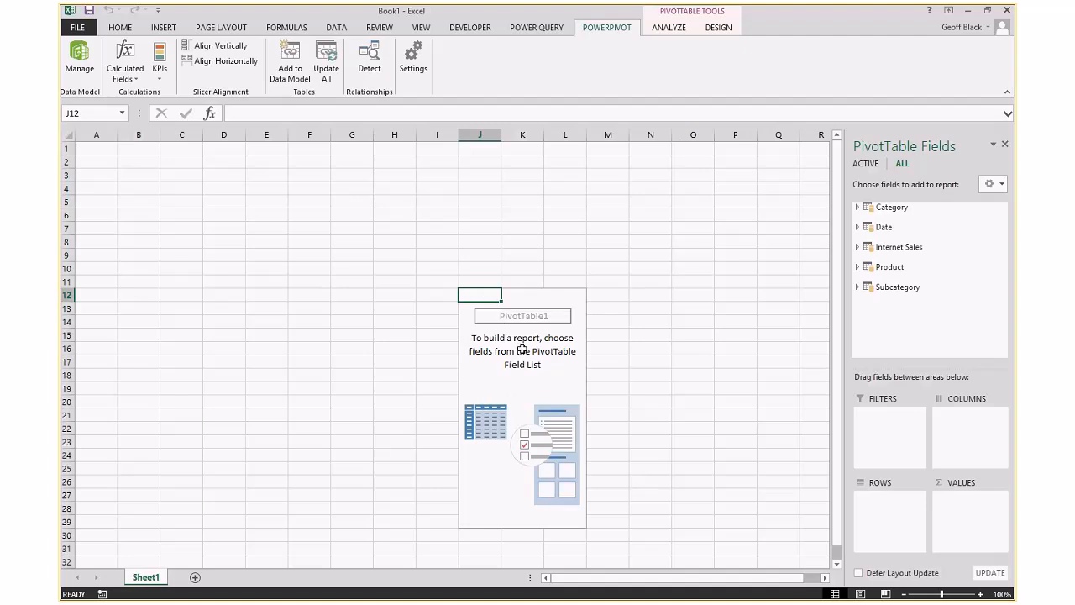
# Add the Profit and Revenue measures from Internet Sales to the PivotTable values
pyautogui.click(857, 247)
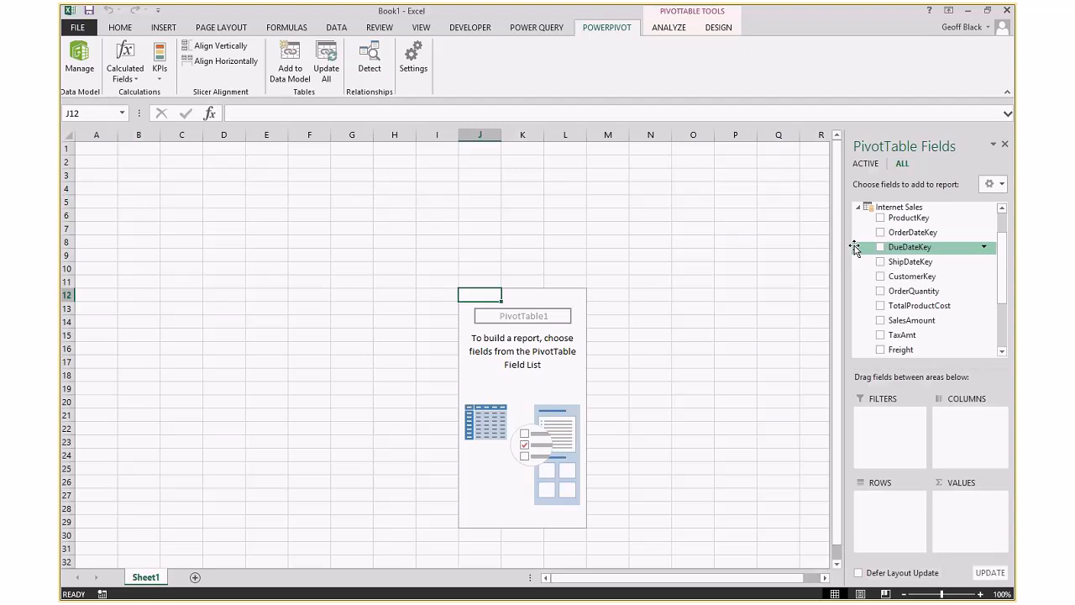
pyautogui.moveTo(1002, 290); pyautogui.dragTo(1003, 332)
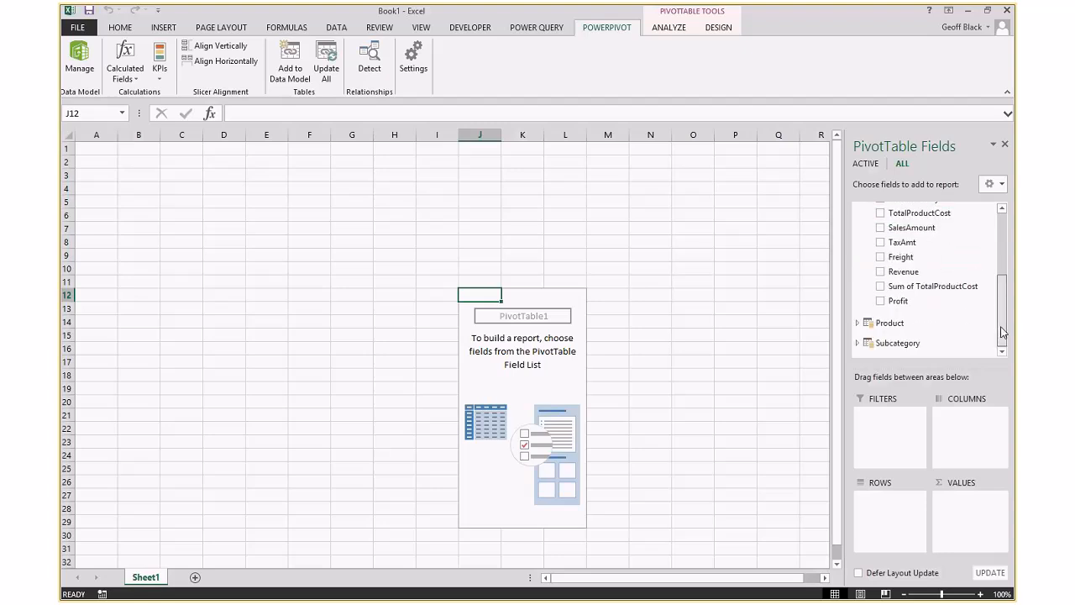
pyautogui.click(880, 301)
pyautogui.click(881, 271)
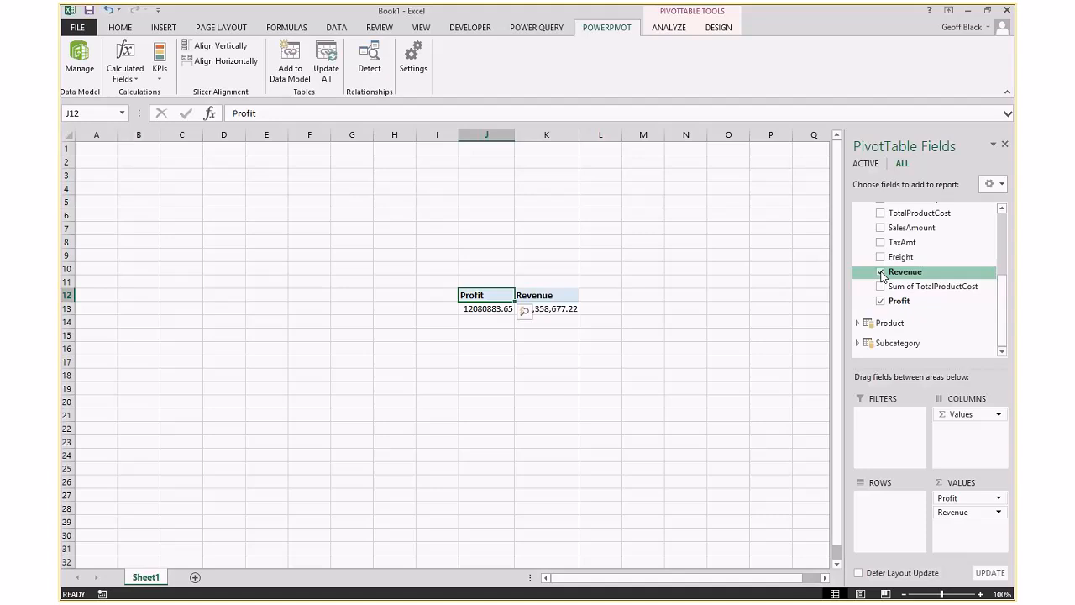
pyautogui.click(550, 309)
pyautogui.press('Left')
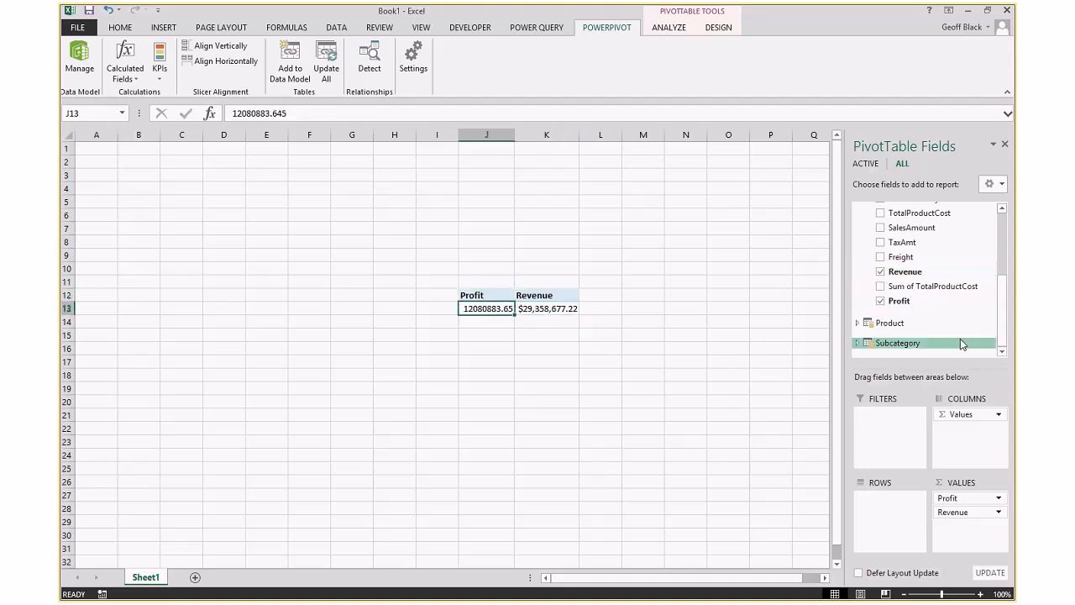
# Break the PivotTable down into rows by EnglishProductCategoryName from the Category table
pyautogui.click(857, 322)
pyautogui.click(857, 296)
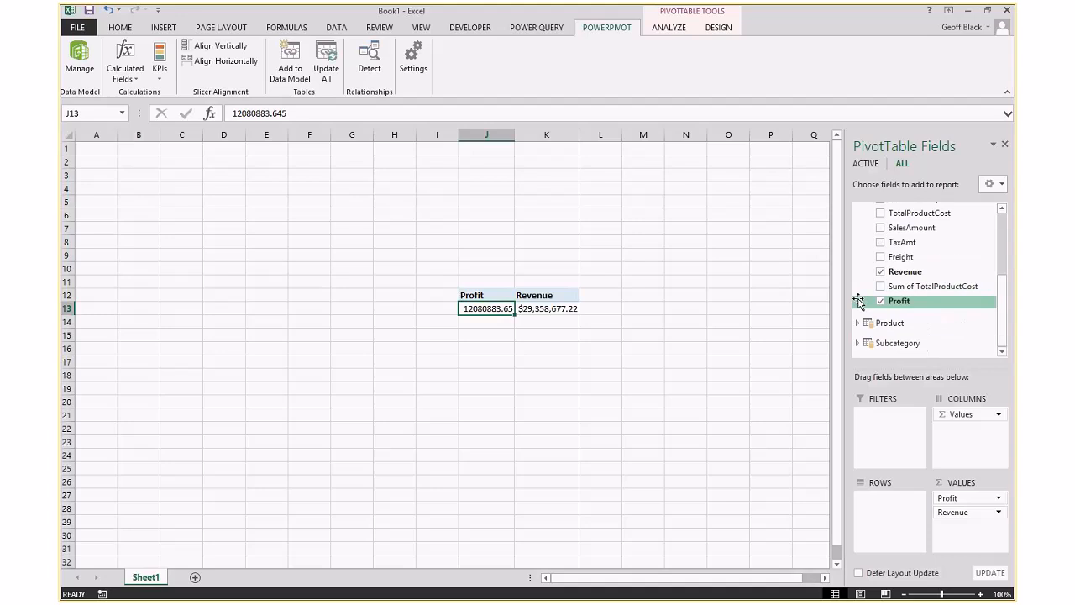
pyautogui.click(866, 340)
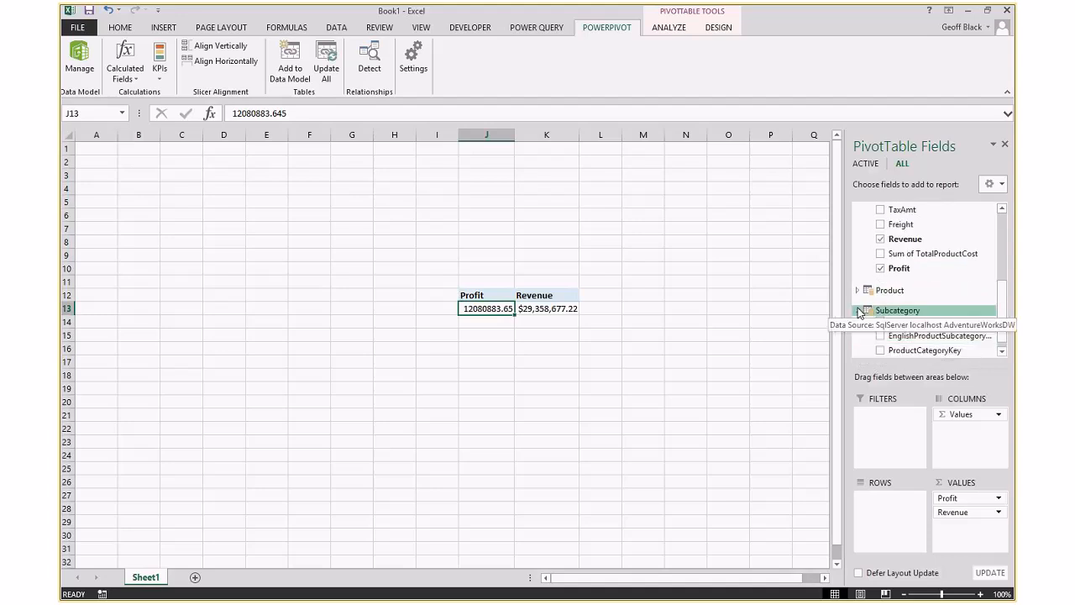
pyautogui.click(951, 322)
pyautogui.scroll(5, 924, 277)
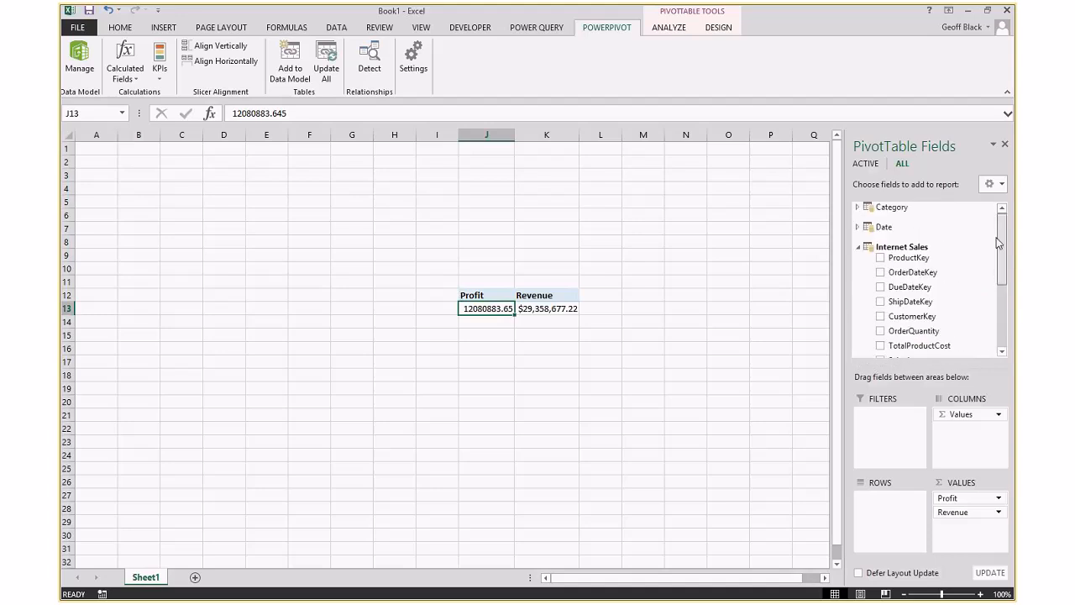
pyautogui.click(858, 206)
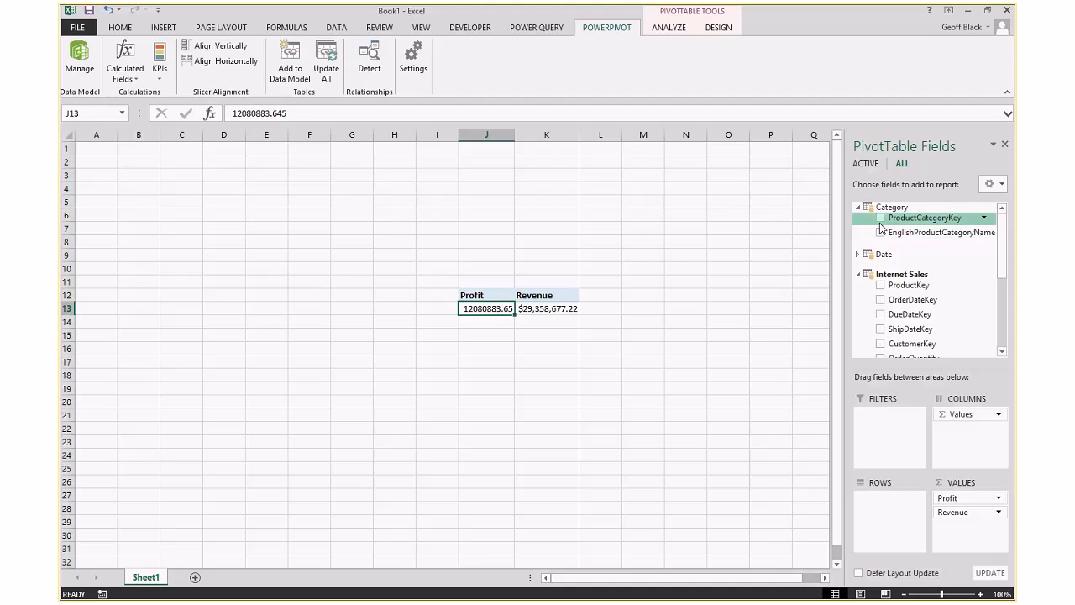
pyautogui.click(880, 233)
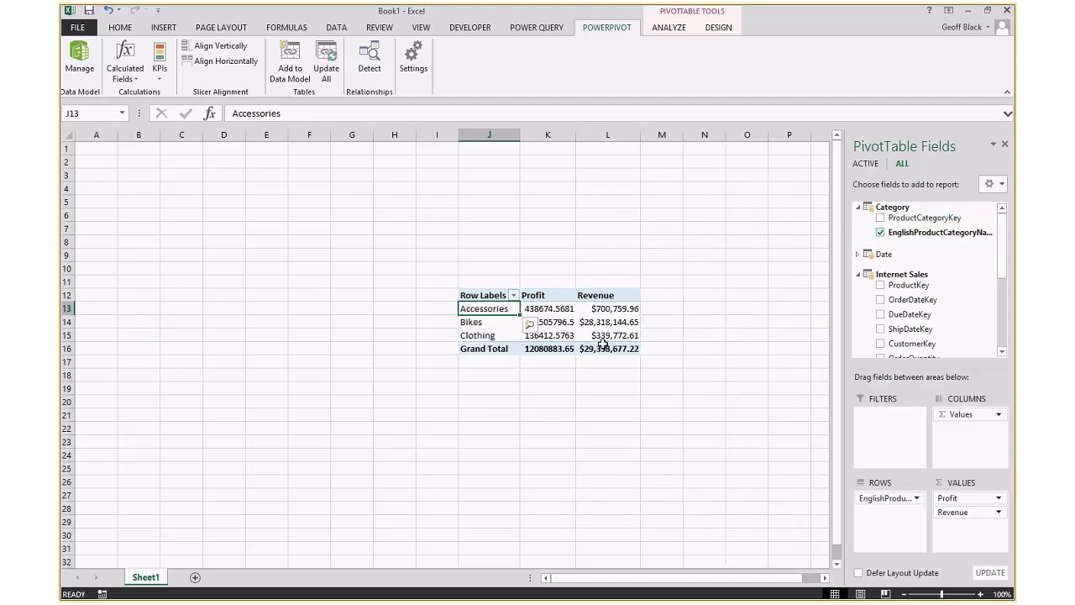
pyautogui.click(581, 318)
pyautogui.click(689, 345)
pyautogui.moveTo(708, 271); pyautogui.dragTo(335, 425)
pyautogui.click(584, 389)
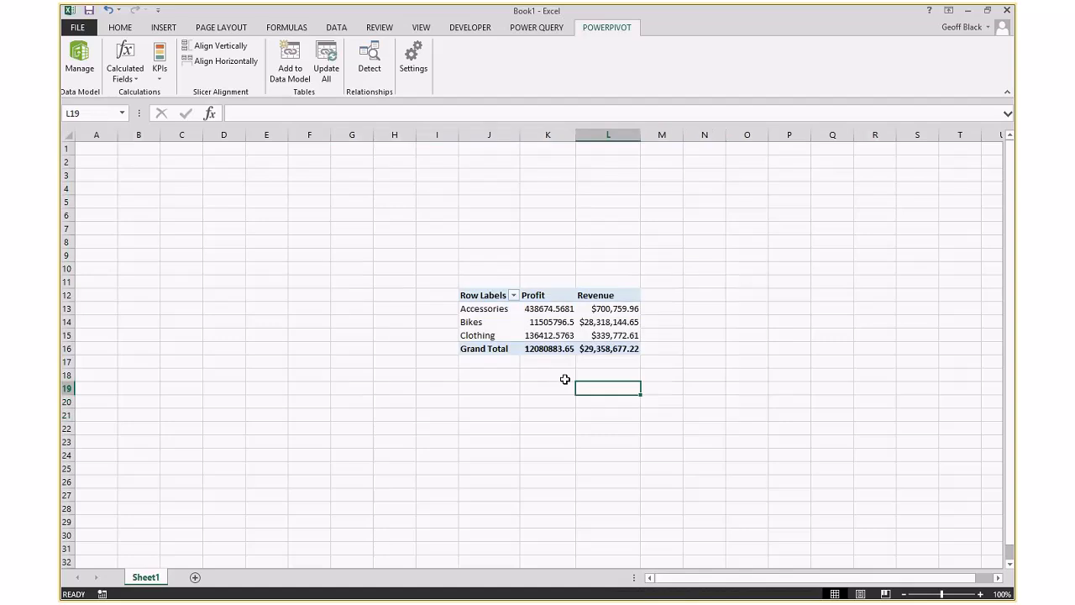
# Add the CalendarQuarter field from the Date table to the PivotTable
pyautogui.moveTo(535, 320)
pyautogui.click(609, 308)
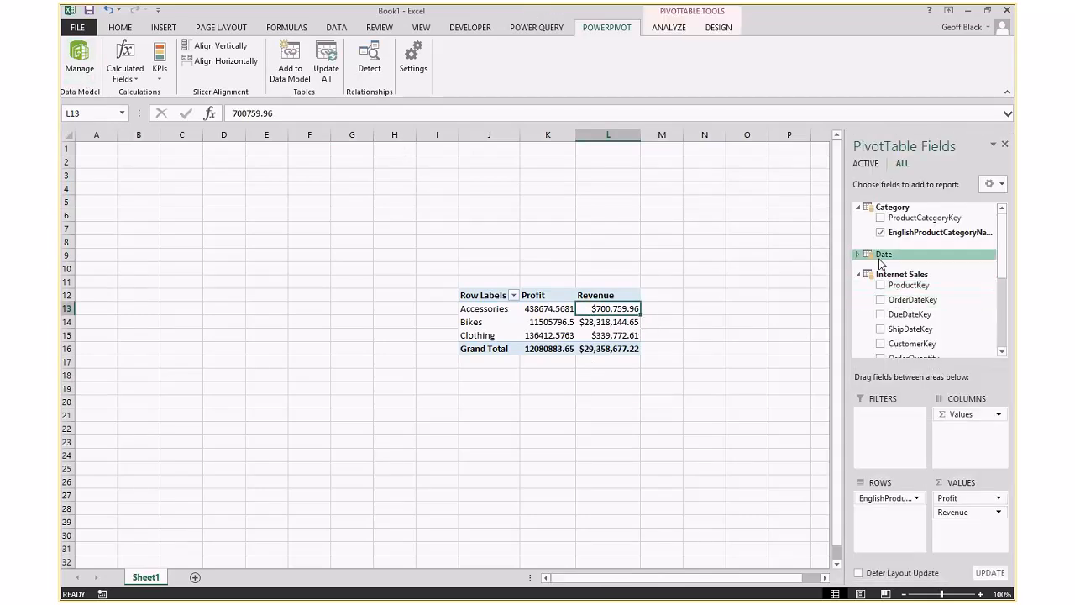
pyautogui.click(858, 254)
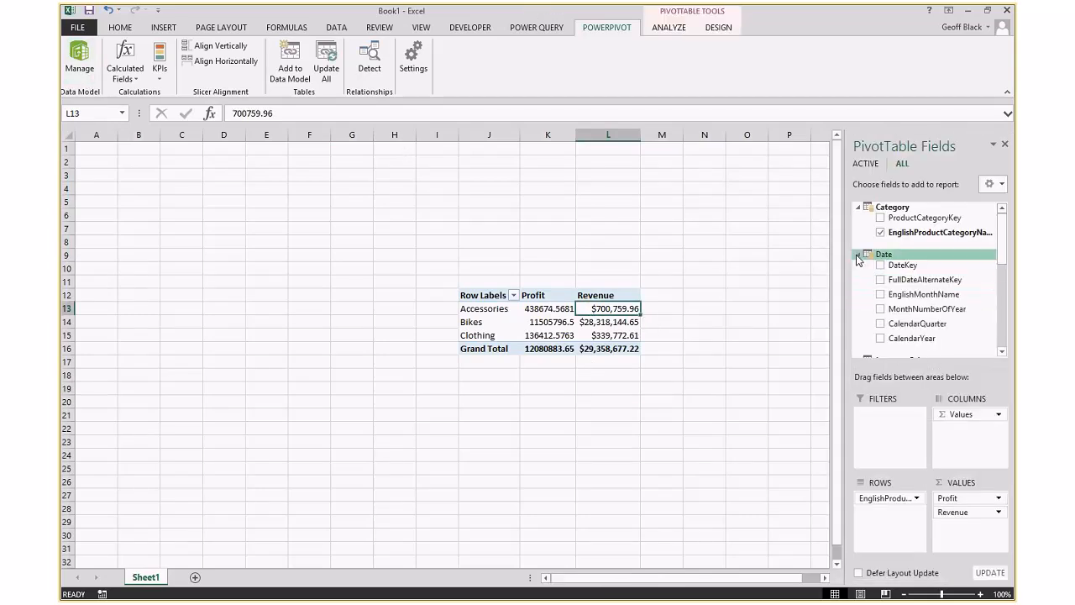
pyautogui.click(881, 325)
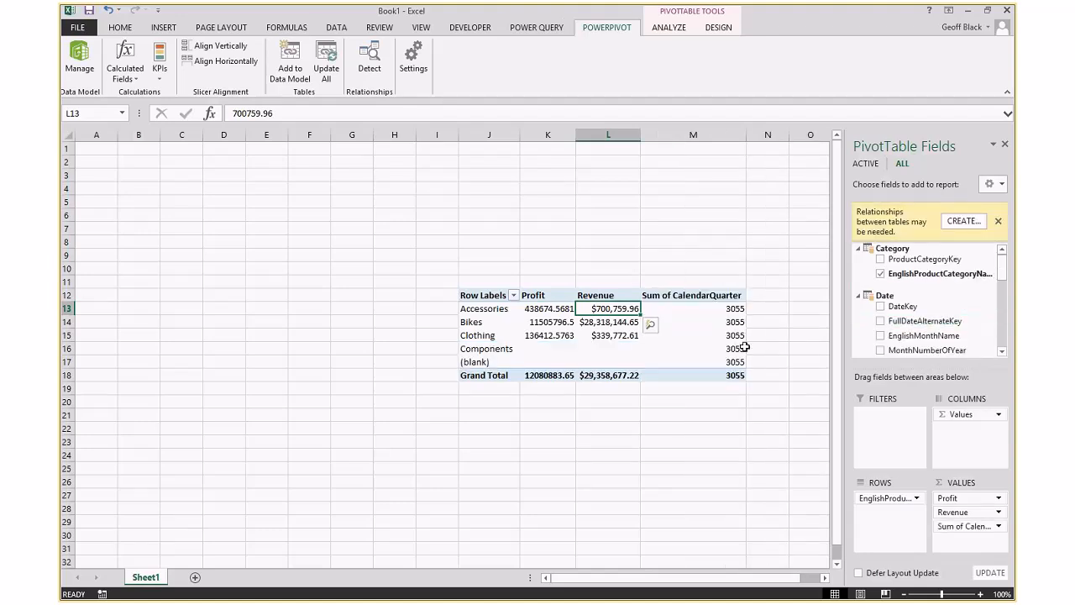
# Examine the Sum of CalendarQuarter values for each product category in the PivotTable
pyautogui.click(735, 309)
pyautogui.click(733, 322)
pyautogui.click(731, 336)
pyautogui.click(729, 361)
pyautogui.click(722, 349)
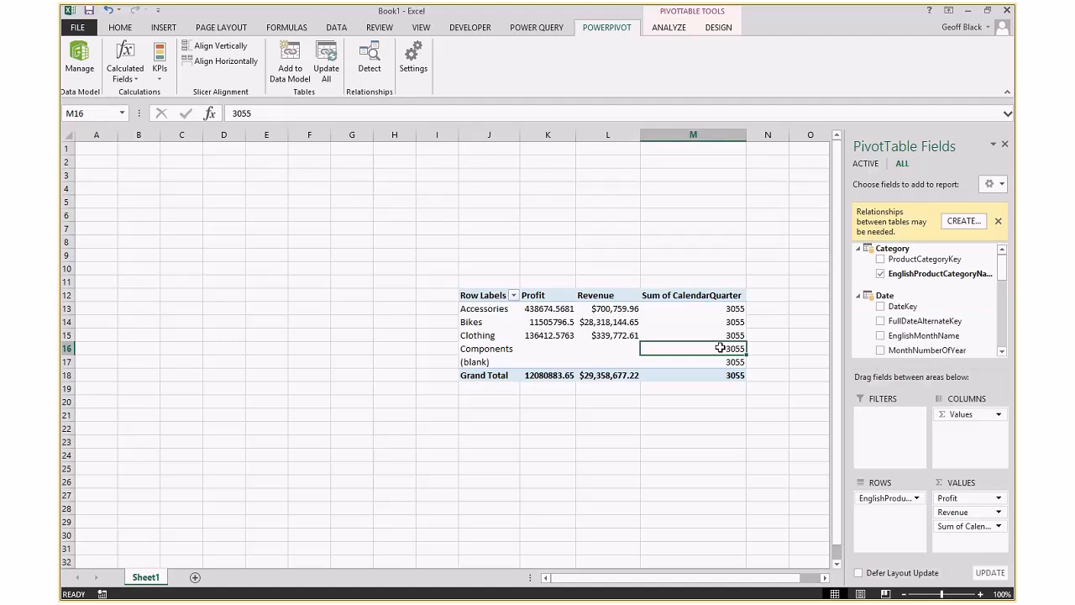
pyautogui.click(676, 297)
pyautogui.click(732, 309)
pyautogui.click(731, 322)
pyautogui.click(736, 348)
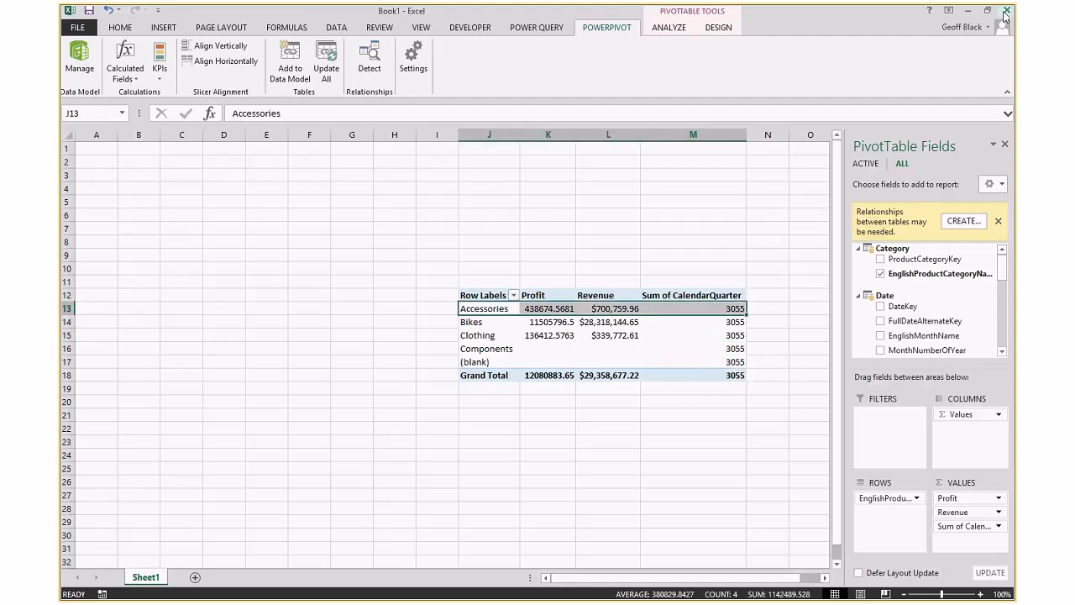
# Switch to the PowerPivot data model, show the Date table and enlarge its calculation area upward
pyautogui.click(75, 64)
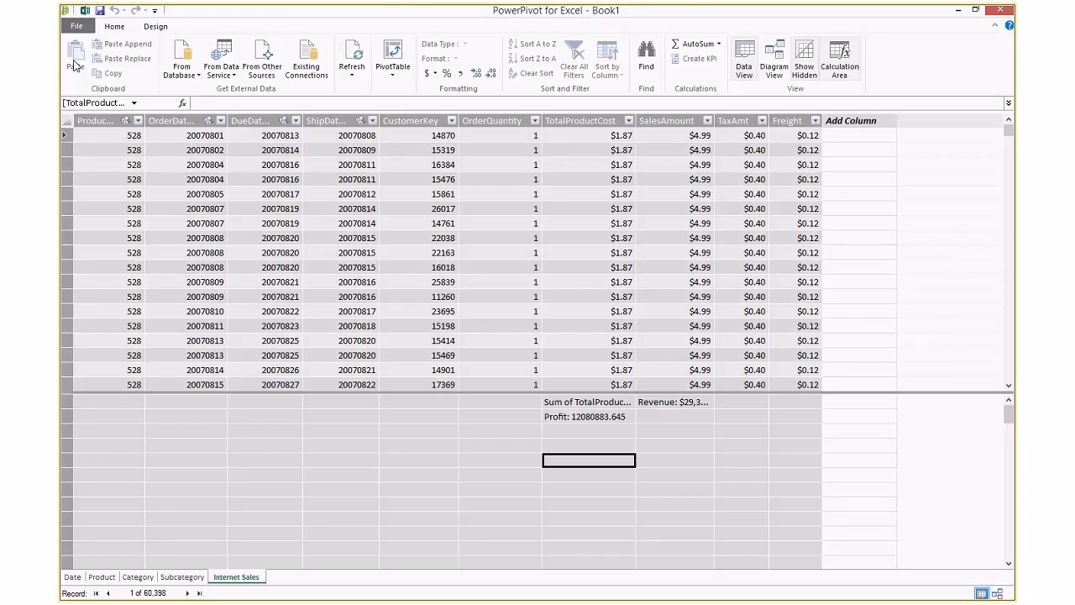
pyautogui.click(72, 578)
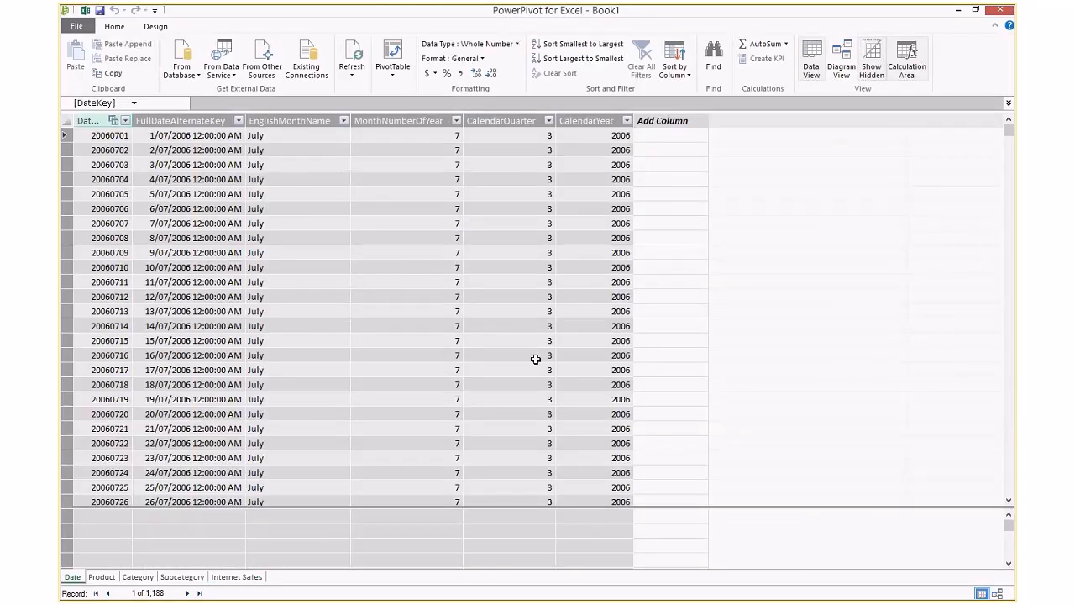
pyautogui.moveTo(390, 509); pyautogui.dragTo(369, 412)
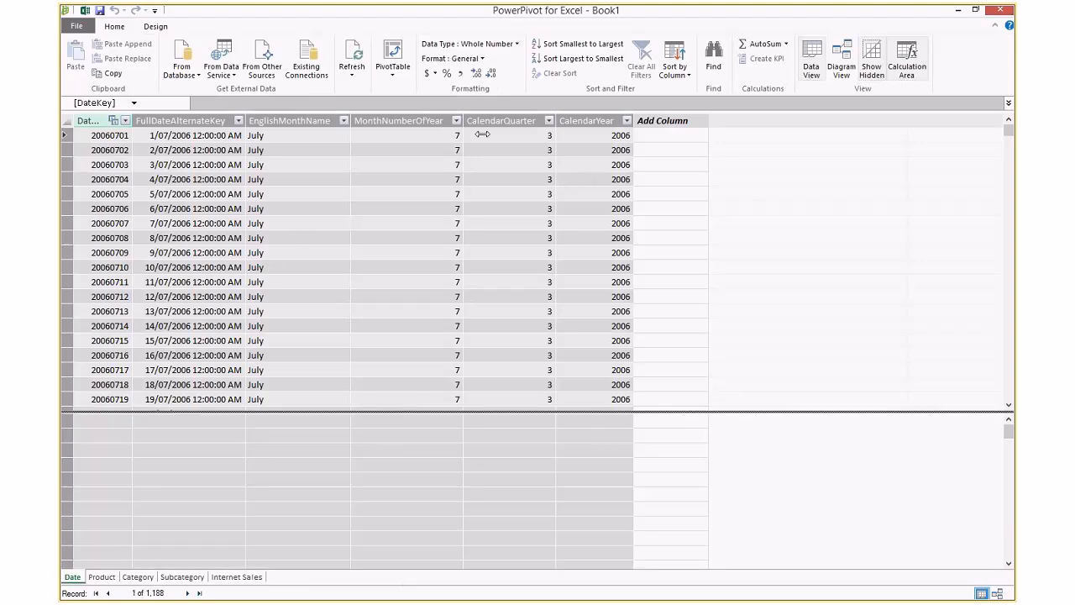
# Mark the Date table as a date table with FullDateAlternateKey as its unique date column
pyautogui.click(156, 26)
pyautogui.click(398, 66)
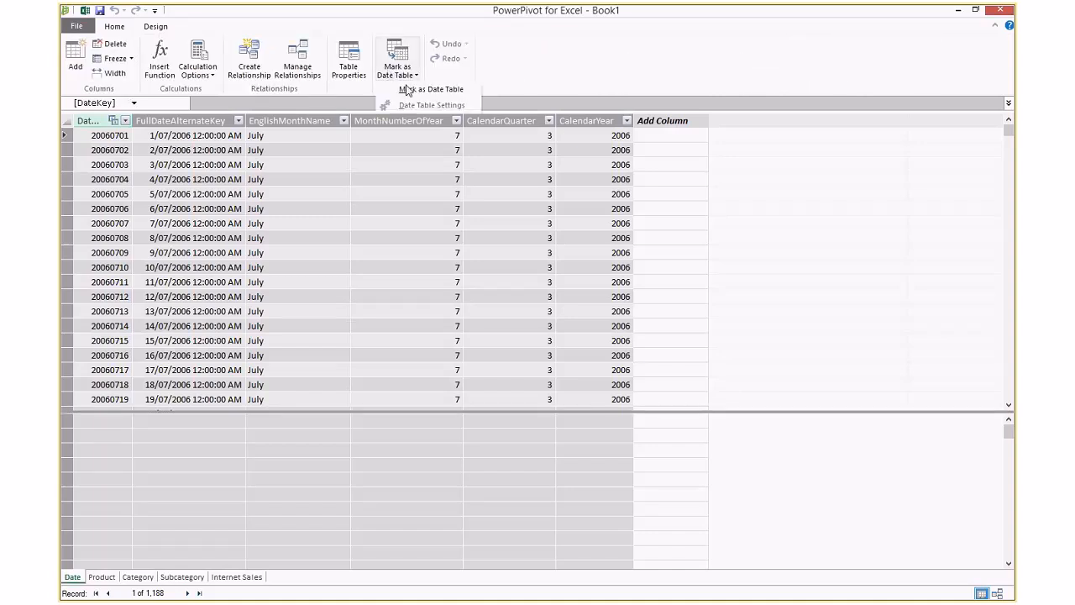
pyautogui.click(407, 90)
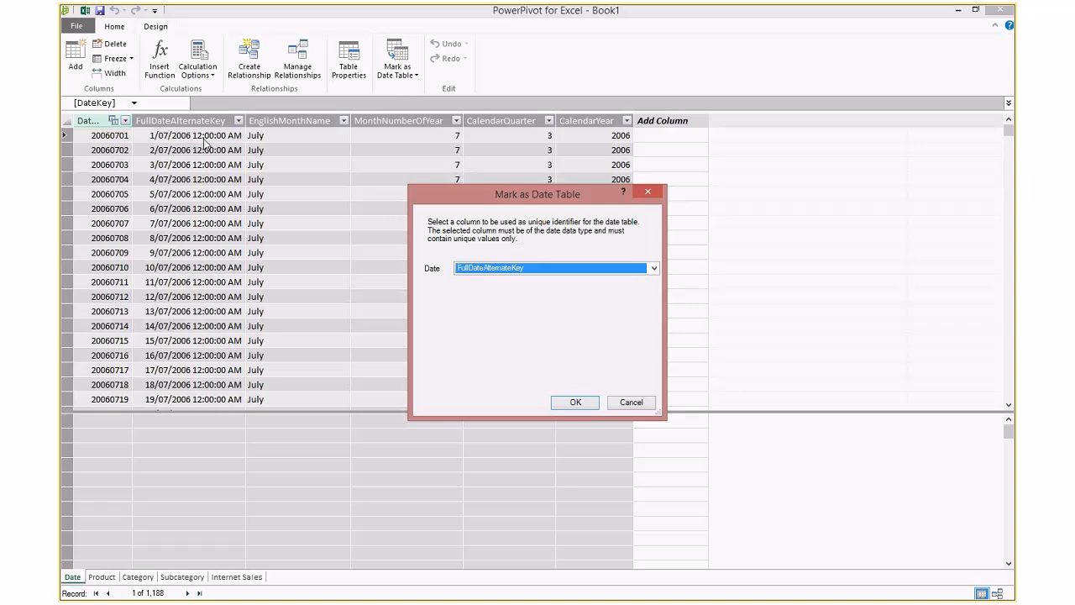
pyautogui.click(577, 404)
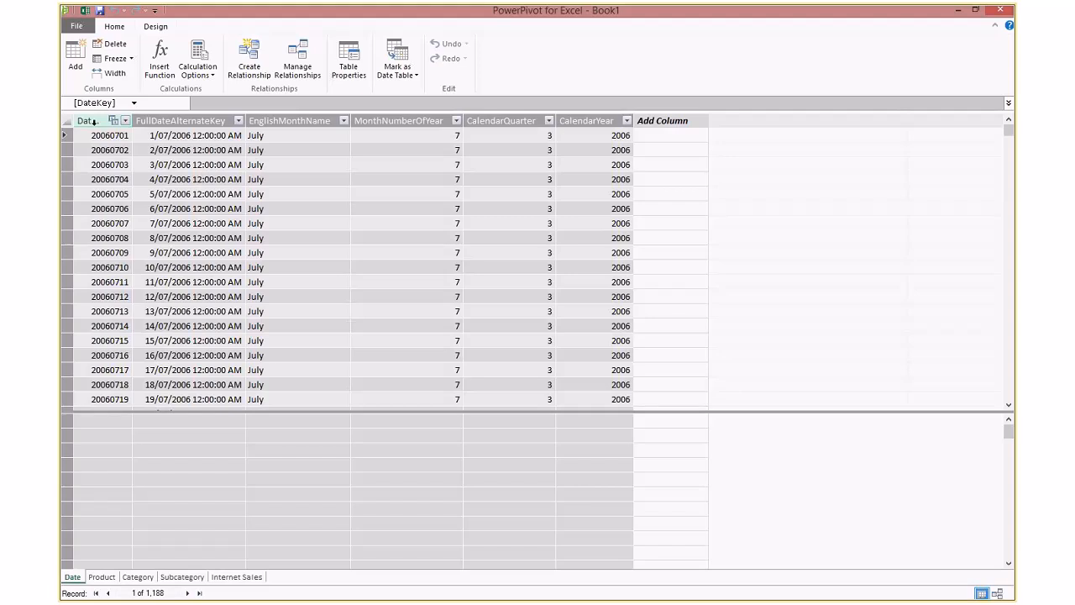
# Hide the DateKey and FullDateAlternateKey columns of the Date table from client tools
pyautogui.click(91, 120)
pyautogui.keyDown('shift'); pyautogui.click(173, 120); pyautogui.keyUp('shift')
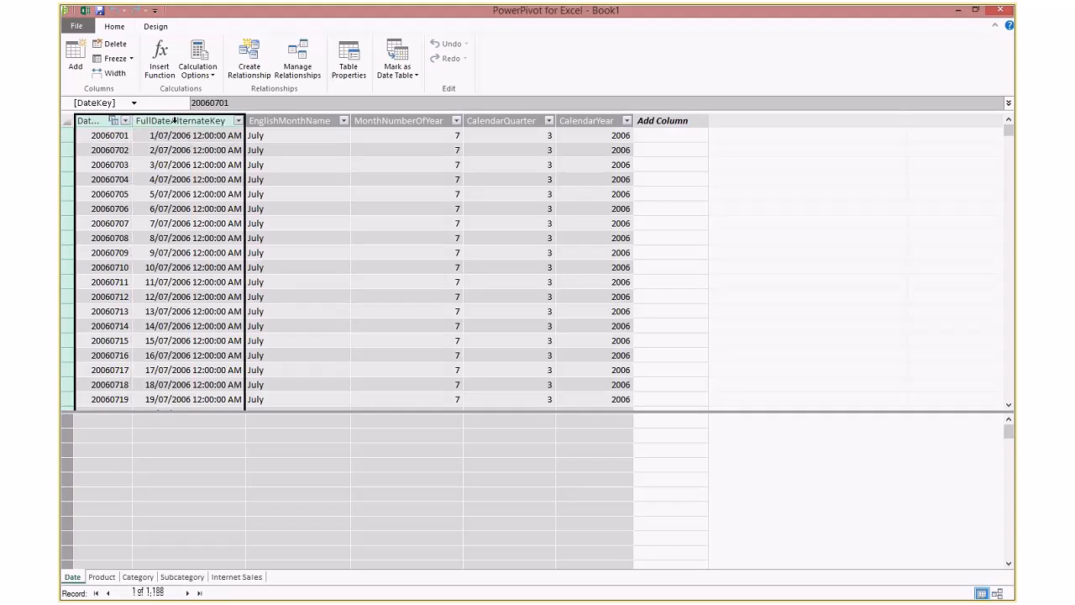
pyautogui.rightClick(174, 120)
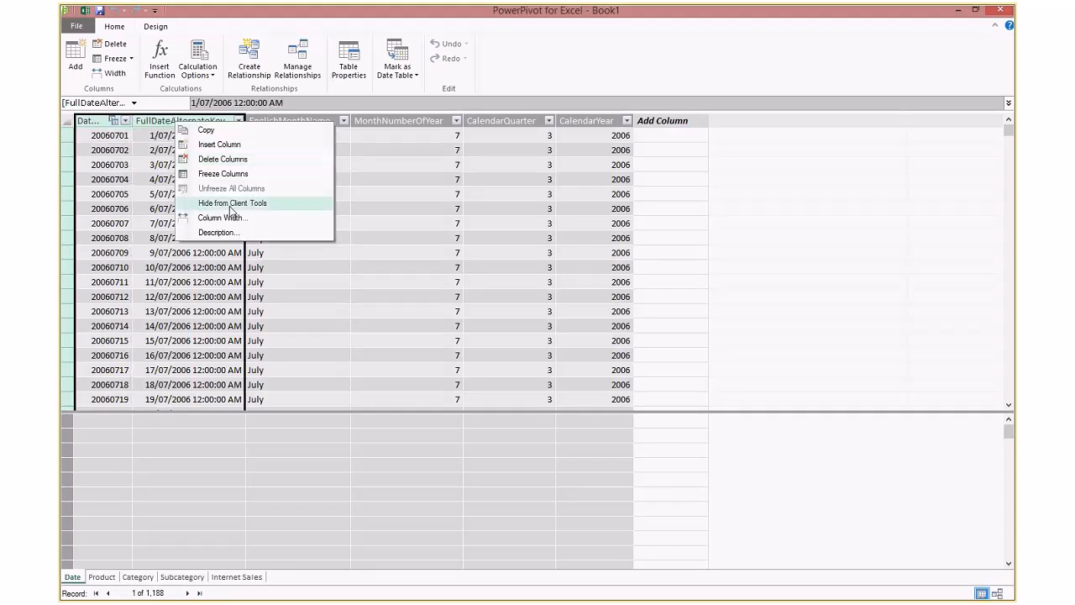
pyautogui.click(231, 204)
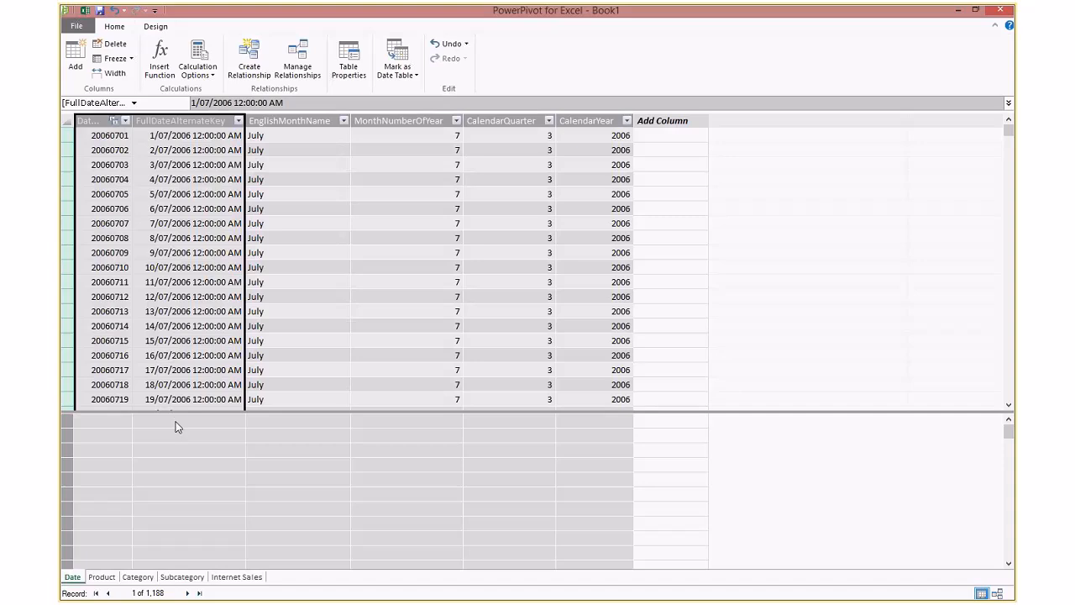
pyautogui.click(181, 424)
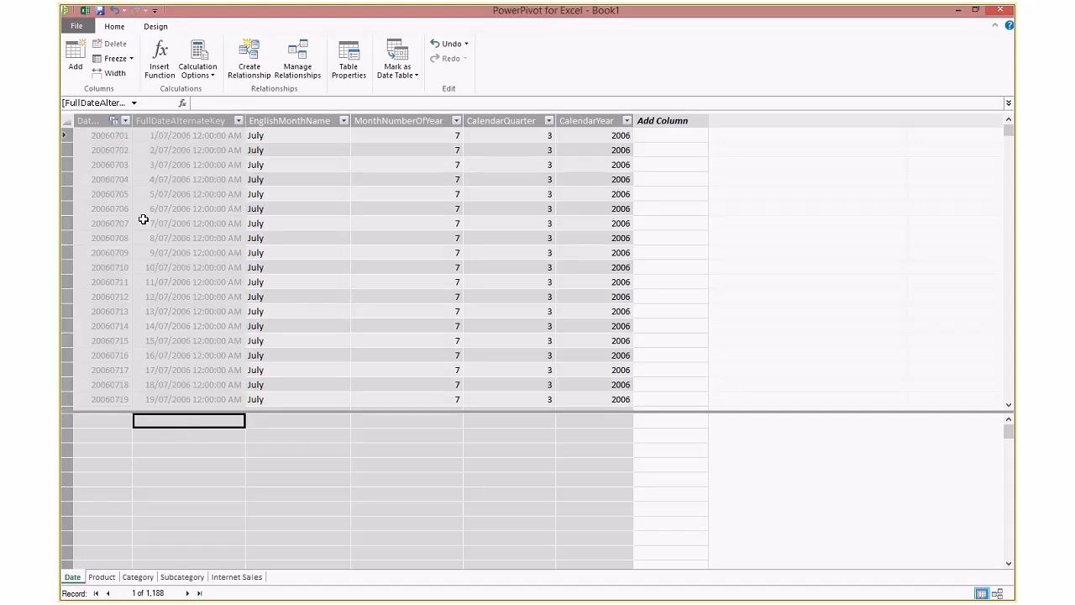
# Hide the MonthNumberOfYear column of the Date table from client tools
pyautogui.click(406, 121)
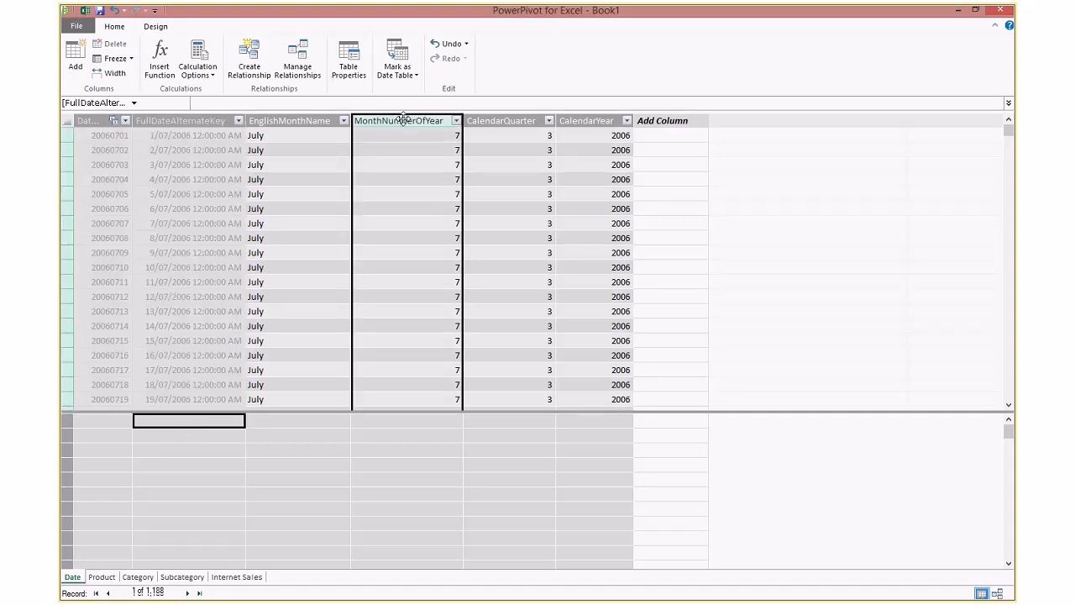
pyautogui.rightClick(406, 122)
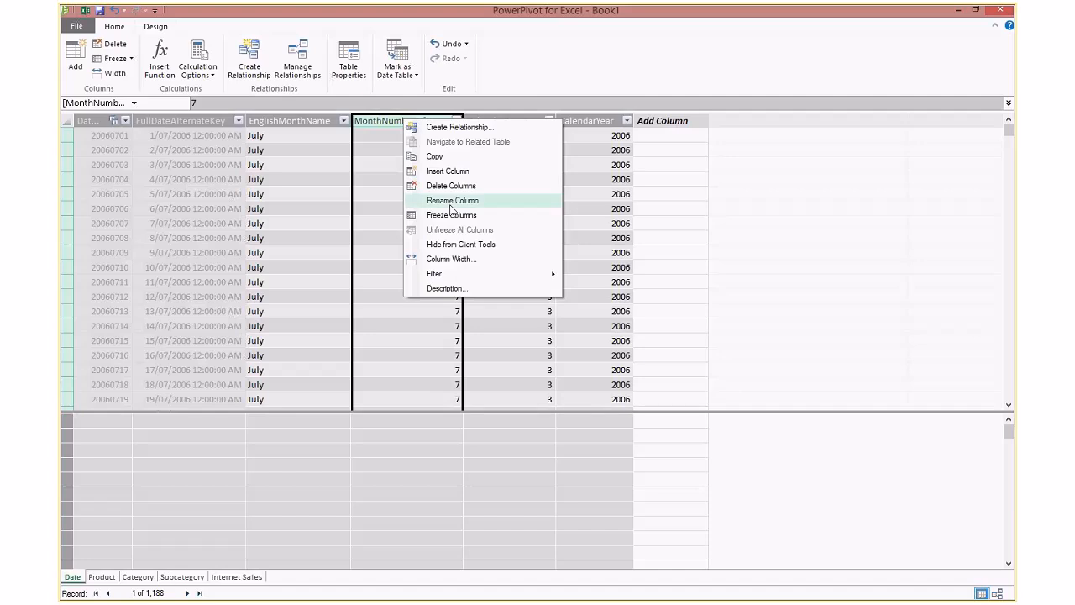
pyautogui.click(449, 245)
pyautogui.click(446, 179)
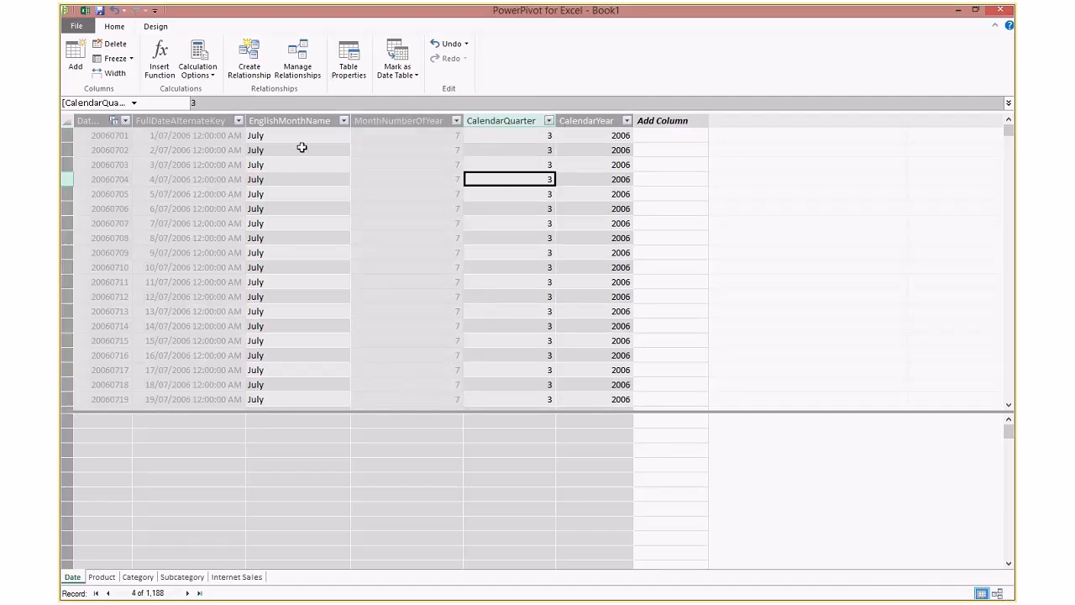
# Rename the EnglishMonthName column of the Date table to Month
pyautogui.click(295, 121)
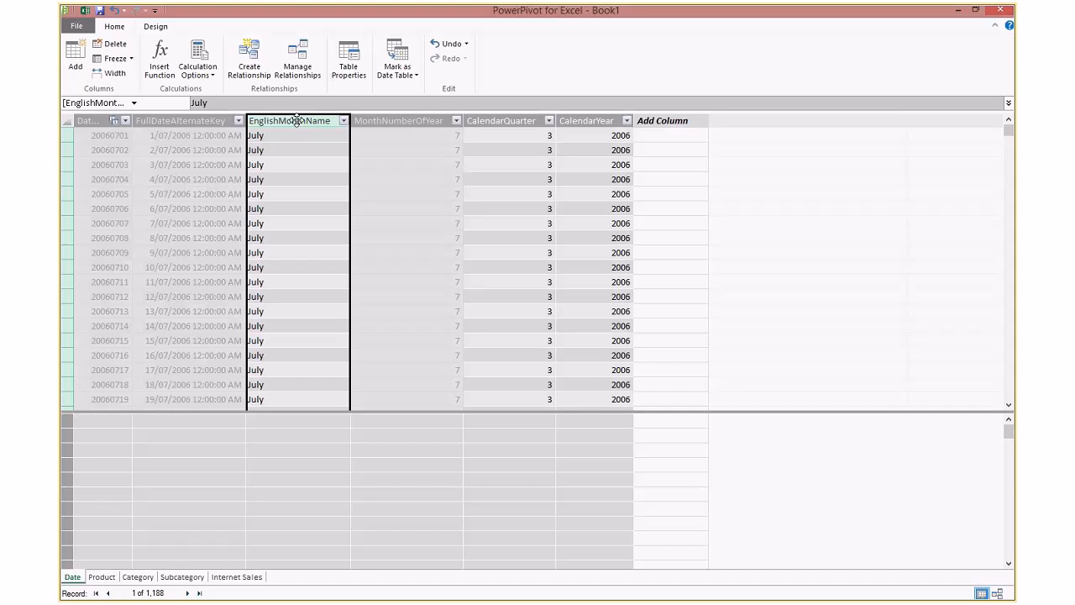
pyautogui.doubleClick(296, 121)
pyautogui.write('Month')
pyautogui.press('Return')
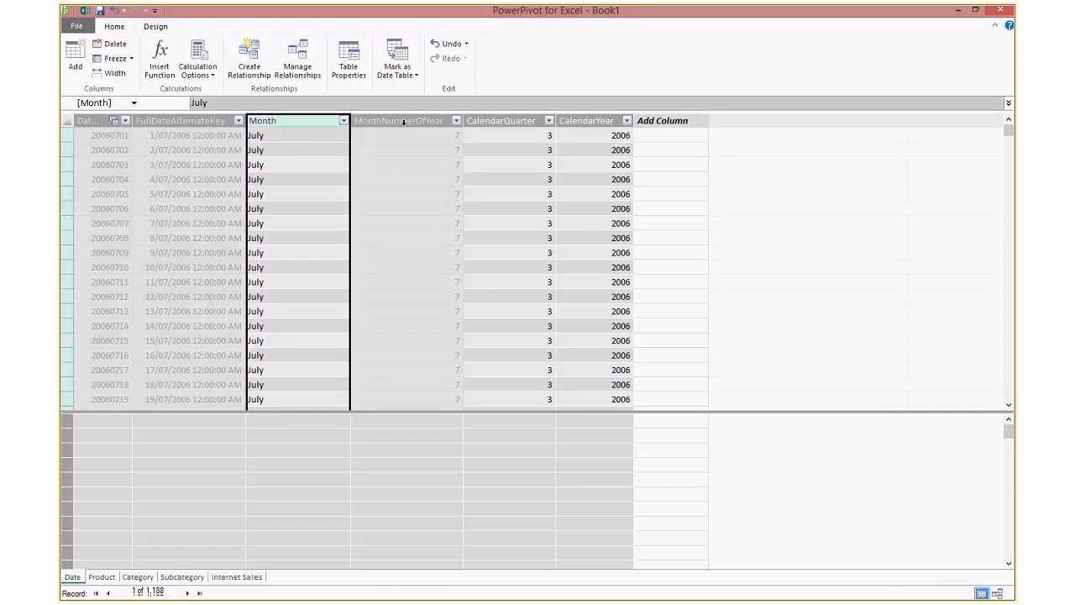
pyautogui.click(506, 123)
pyautogui.doubleClick(506, 121)
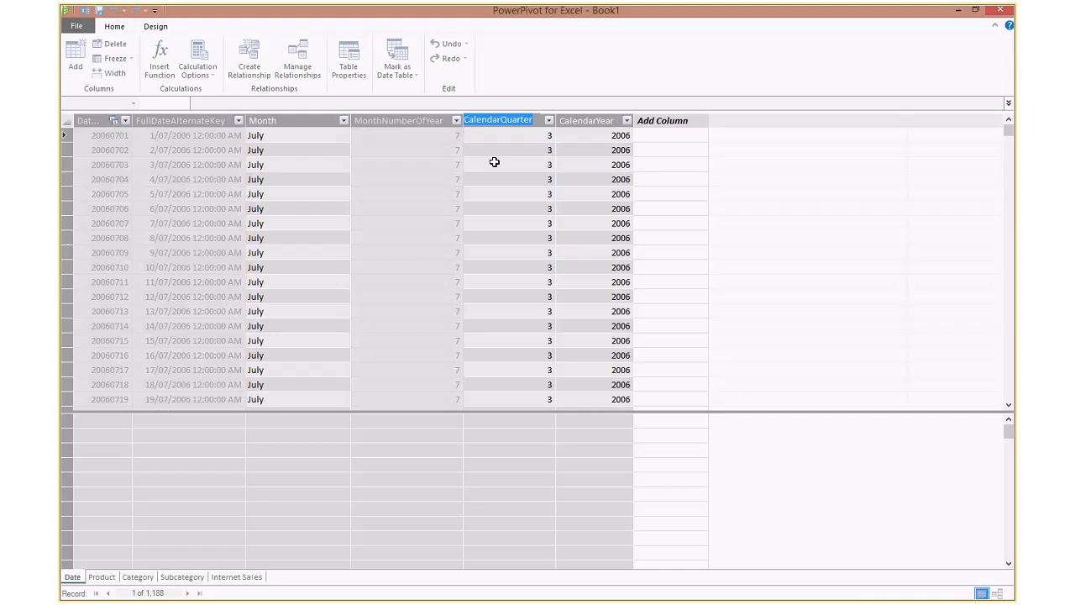
pyautogui.click(494, 162)
pyautogui.click(517, 136)
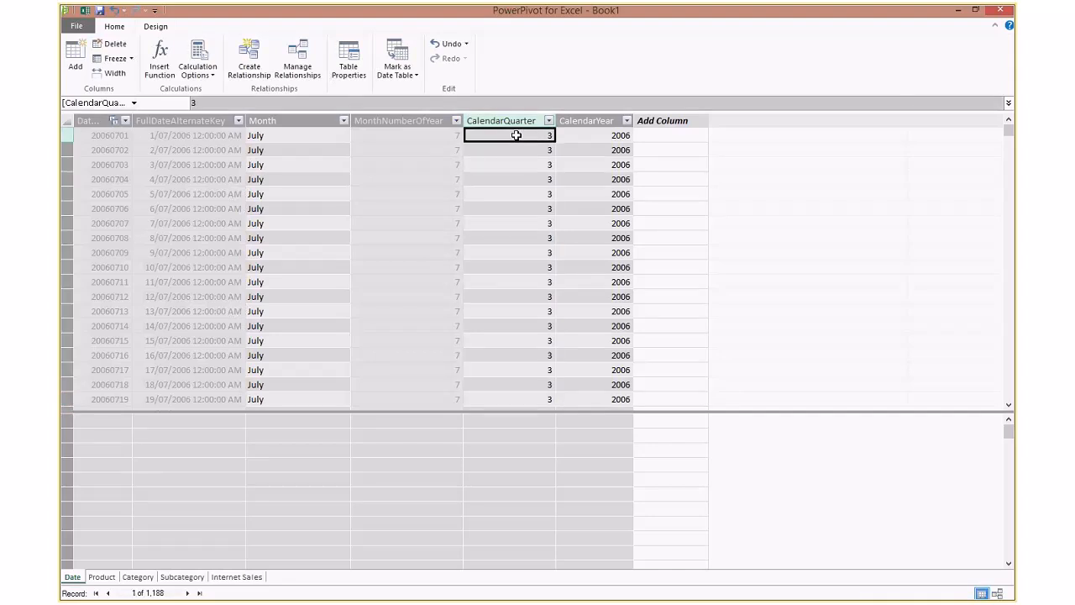
# Add a new column named Quarter at the end of the Date table
pyautogui.click(666, 119)
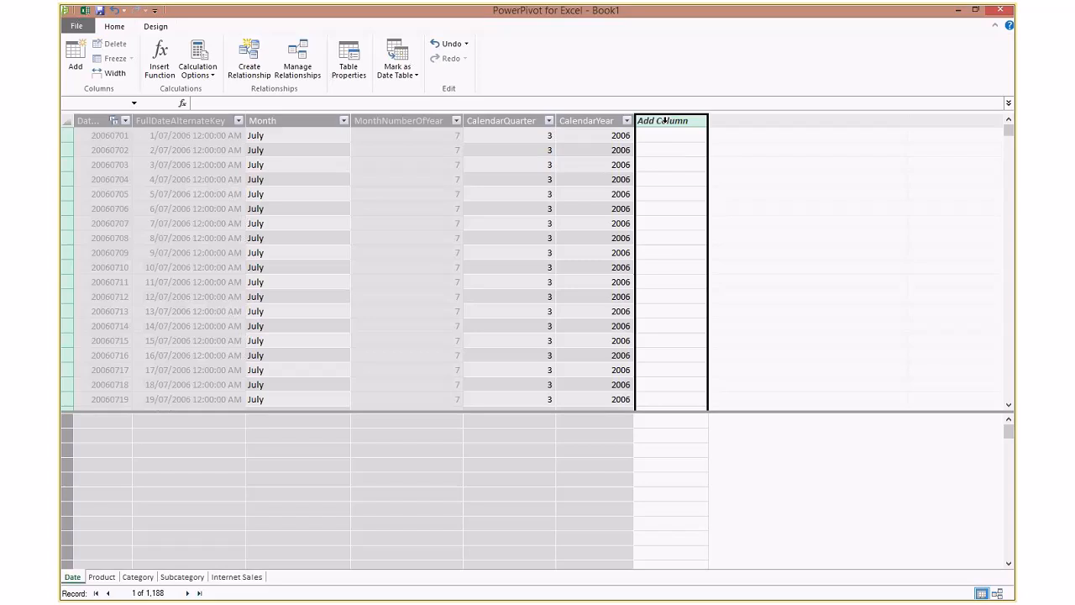
pyautogui.doubleClick(661, 121)
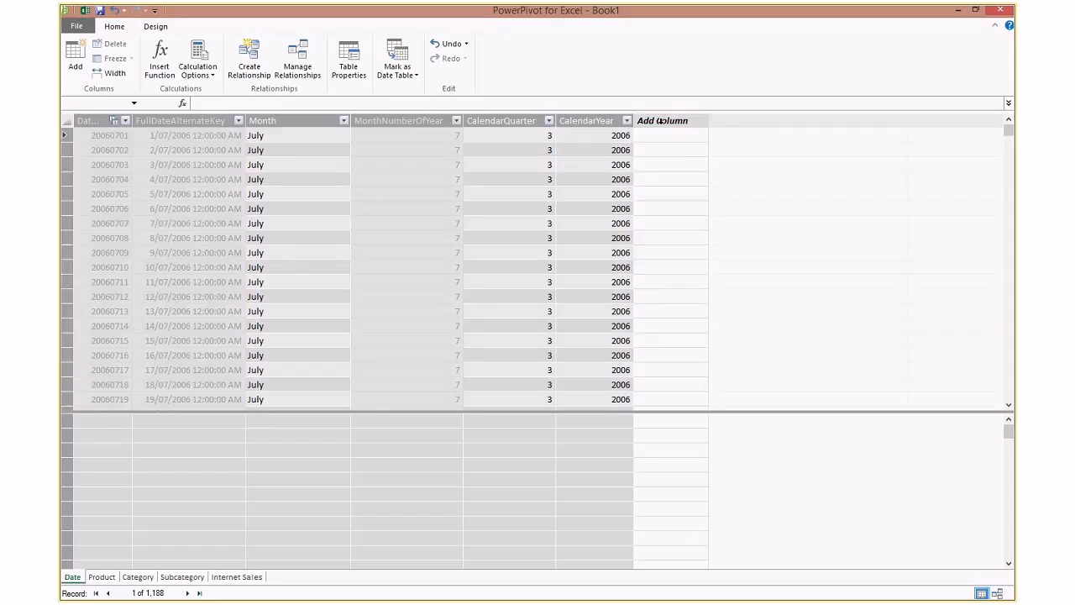
pyautogui.doubleClick(661, 121)
pyautogui.write('Quarter')
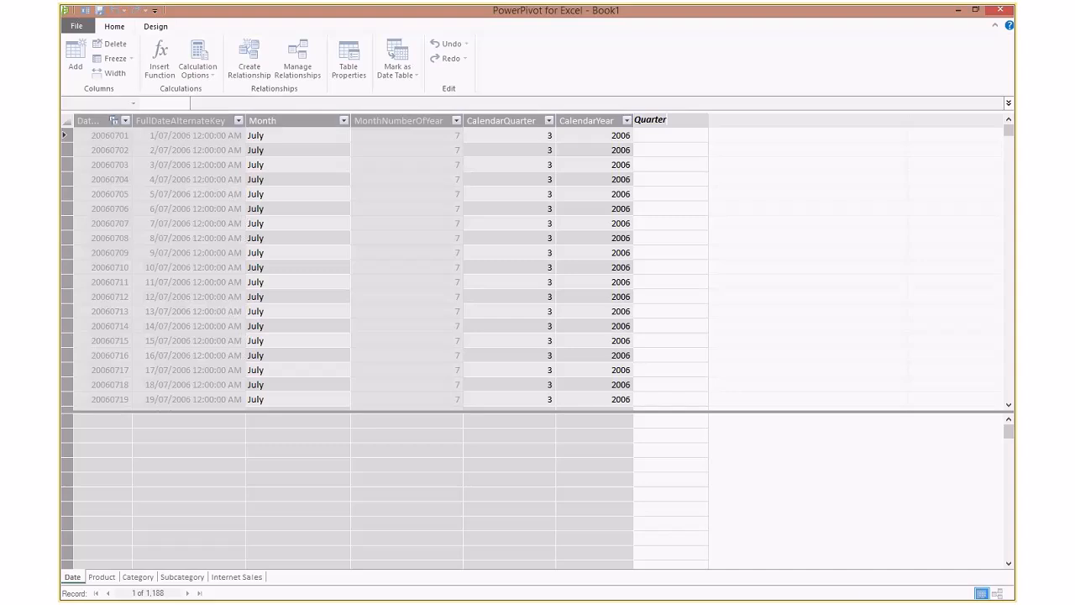
pyautogui.press('Return')
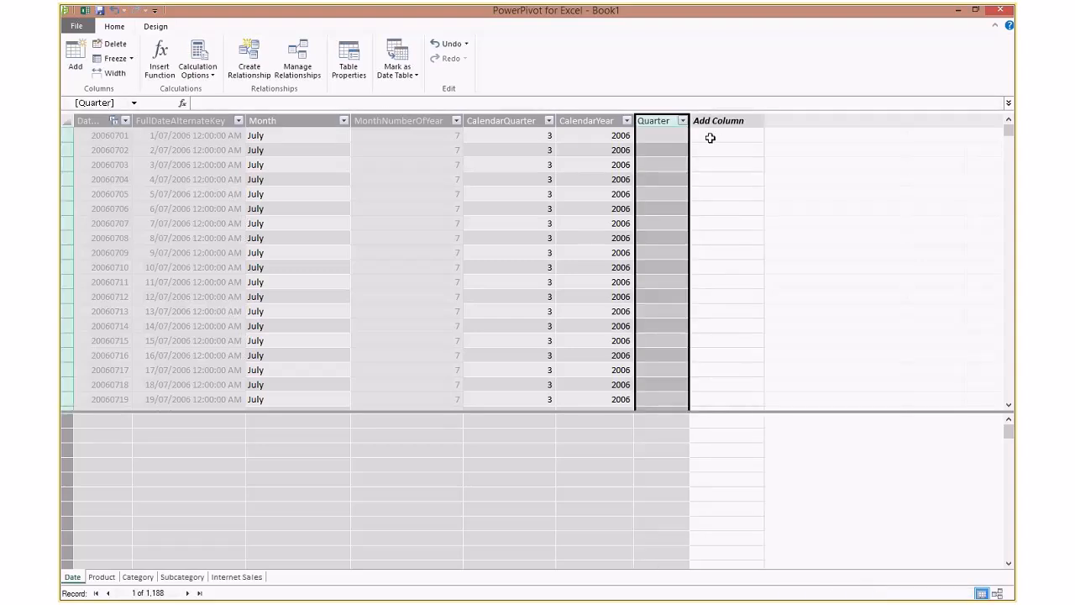
# Give the Quarter column the formula ="QTR " & [CalendarQuarter]
pyautogui.click(288, 103)
pyautogui.write('=')
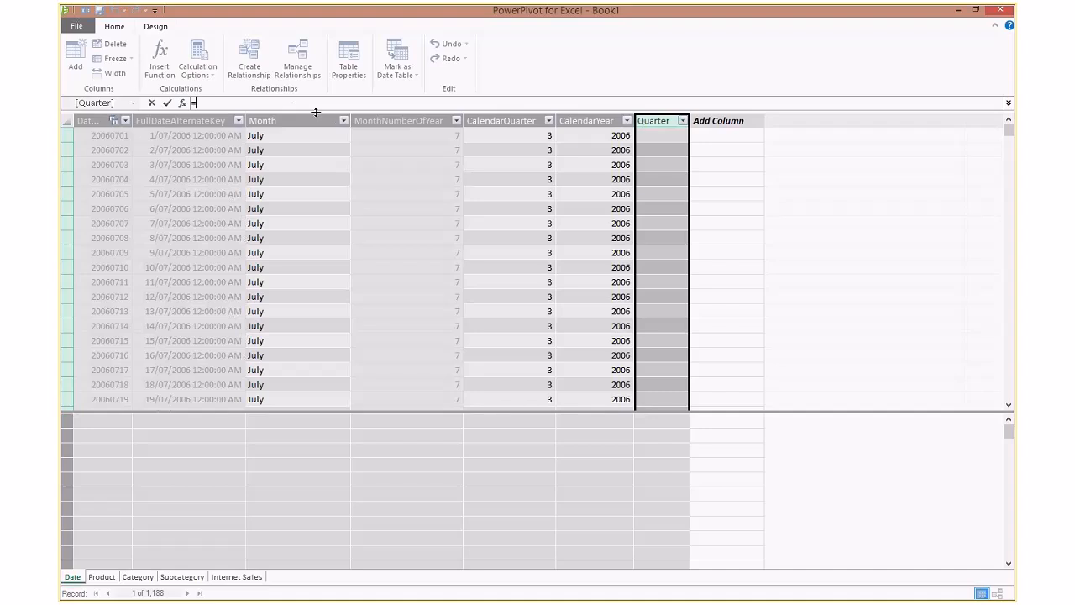
pyautogui.write('"QTR " &')
pyautogui.click(508, 122)
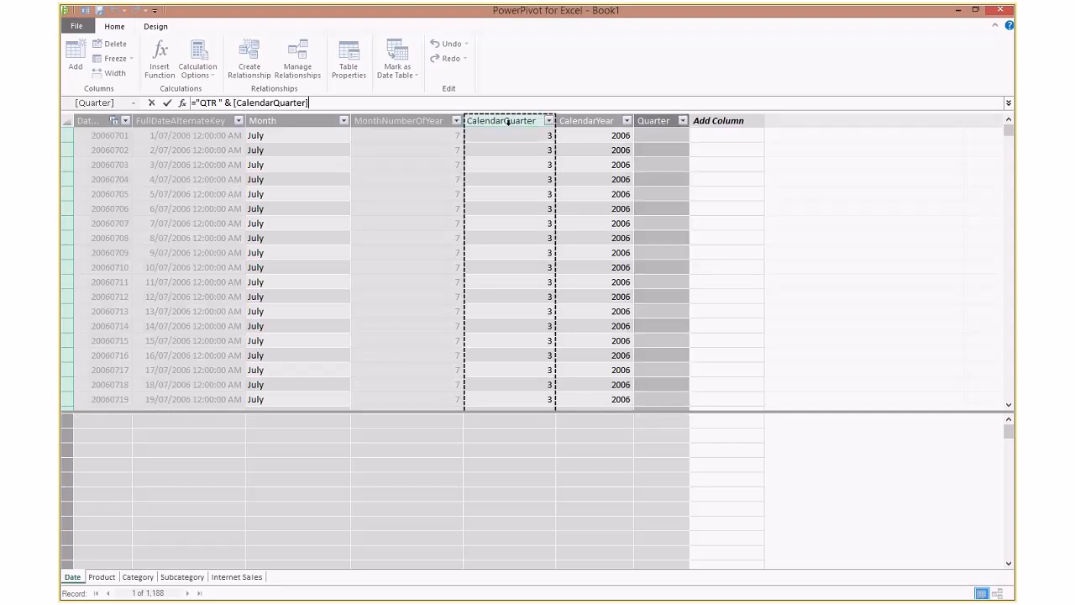
pyautogui.press('Return')
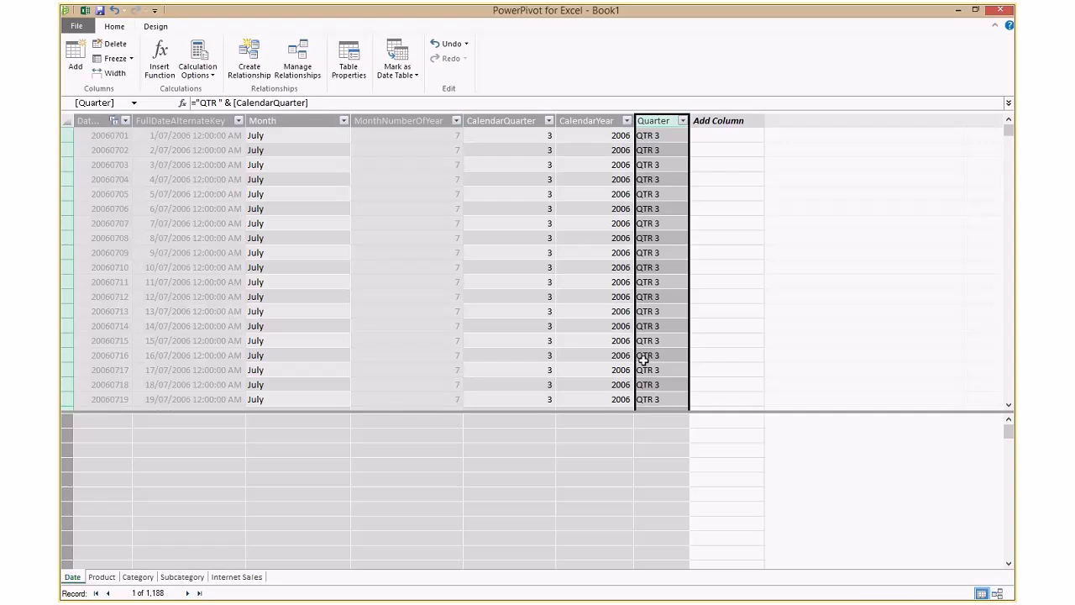
# Hide the CalendarQuarter column of the Date table from client tools
pyautogui.click(500, 121)
pyautogui.rightClick(493, 124)
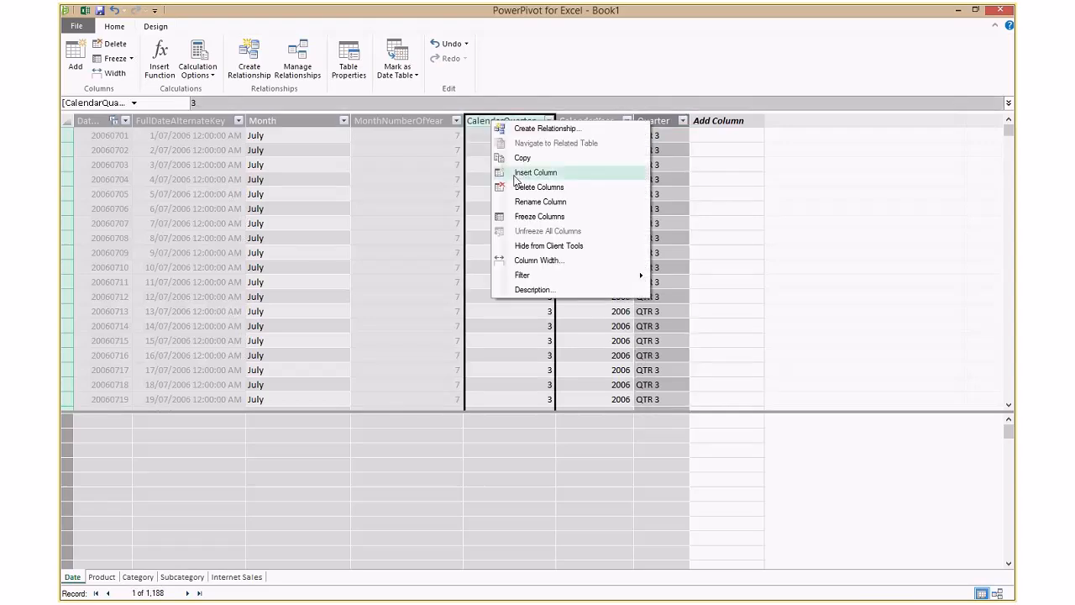
pyautogui.click(538, 245)
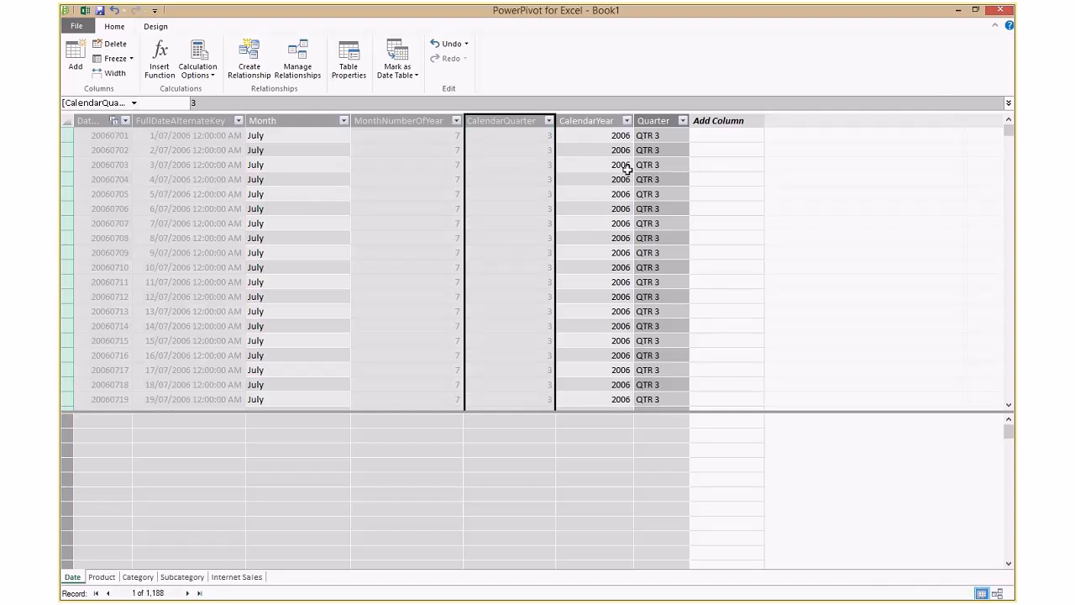
# Rename the CalendarYear column of the Date table to Year
pyautogui.doubleClick(592, 120)
pyautogui.write('Year')
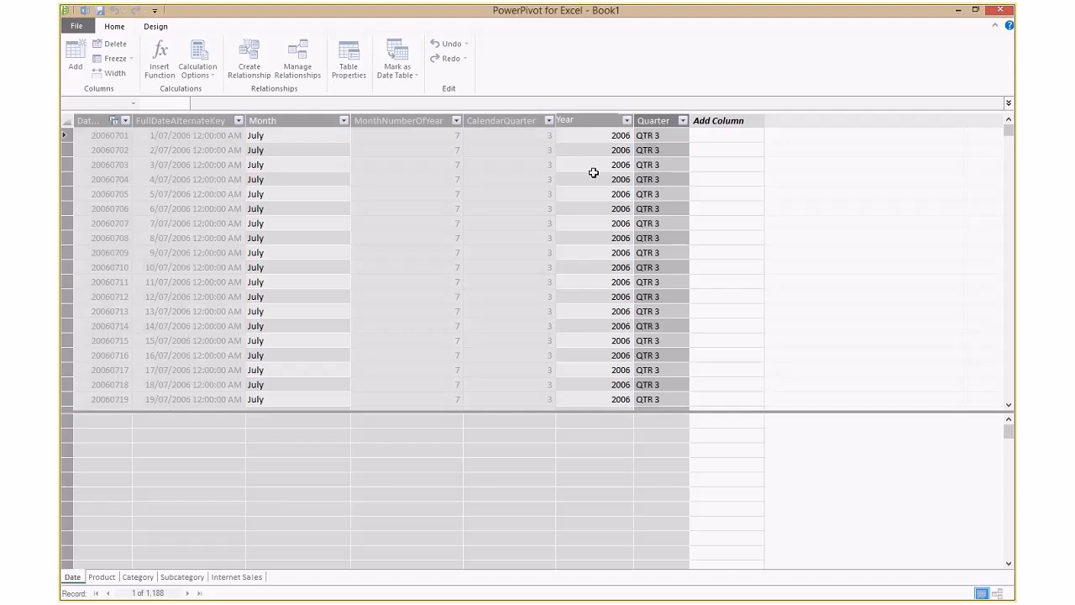
pyautogui.press('Return')
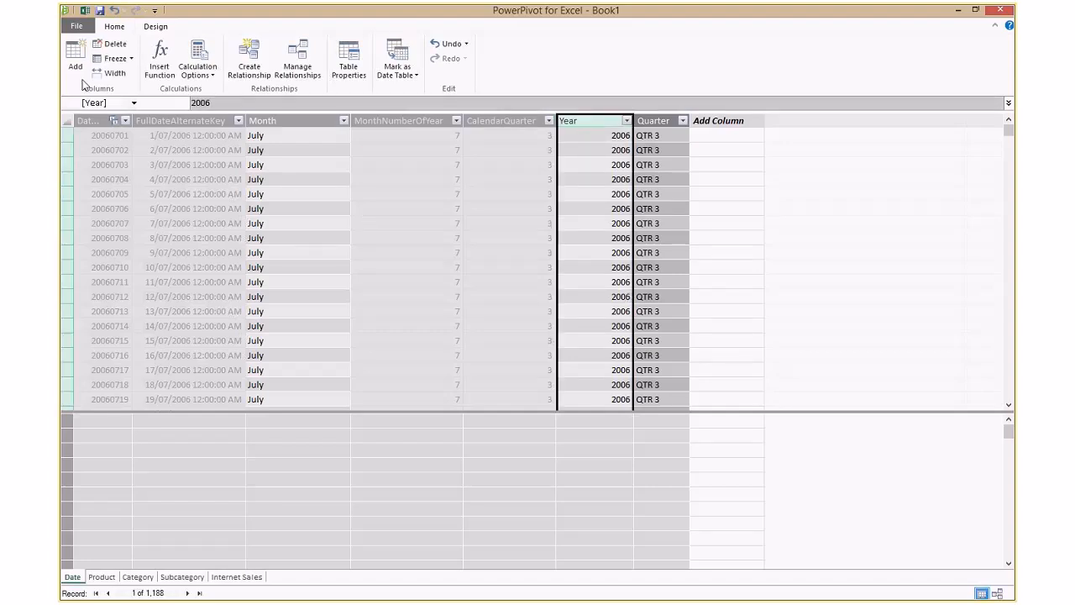
# Create a PivotTable from the data model on a new worksheet
pyautogui.click(118, 28)
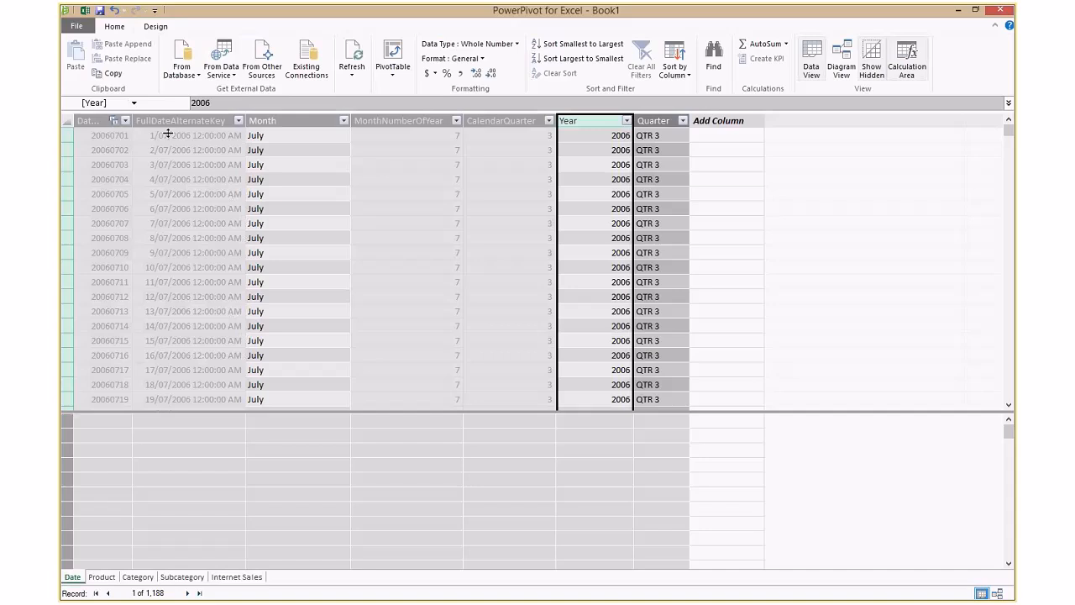
pyautogui.click(393, 58)
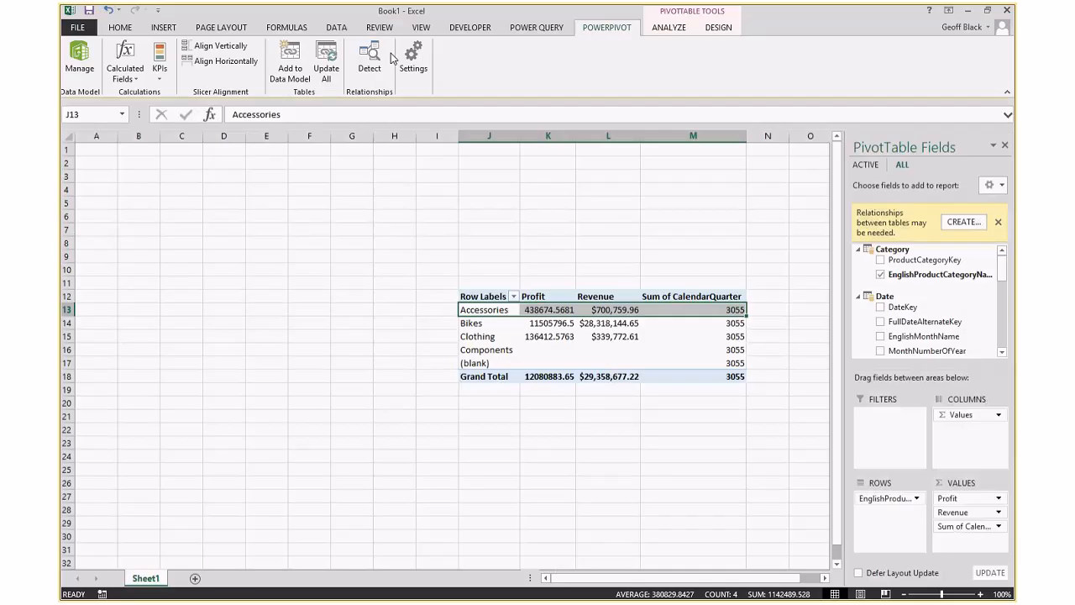
pyautogui.click(571, 337)
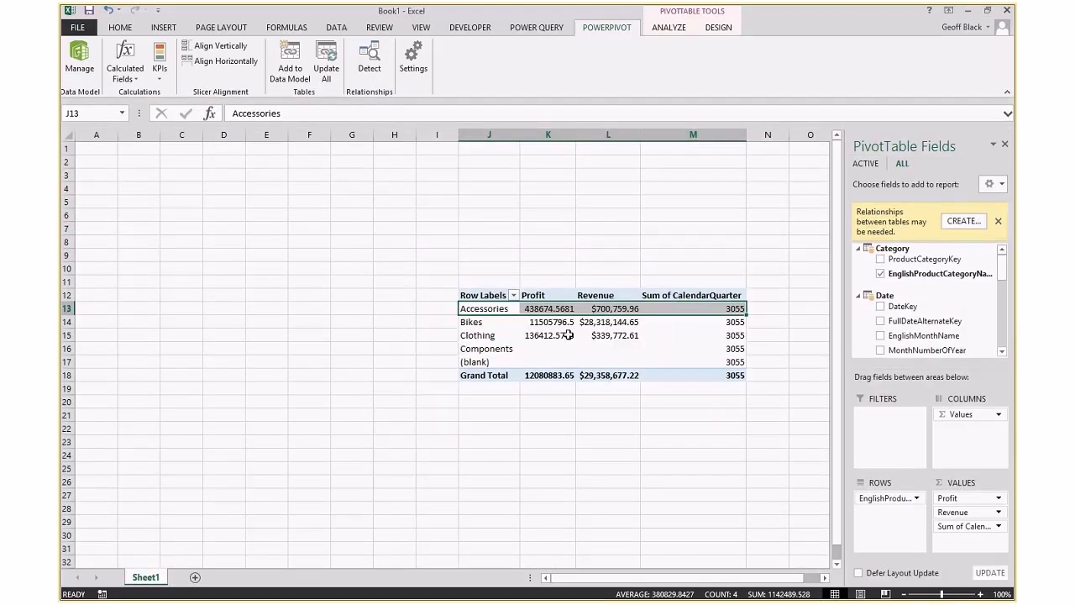
# Add the Revenue and Profit measures of the Internet Sales table as values in the new PivotTable
pyautogui.click(858, 247)
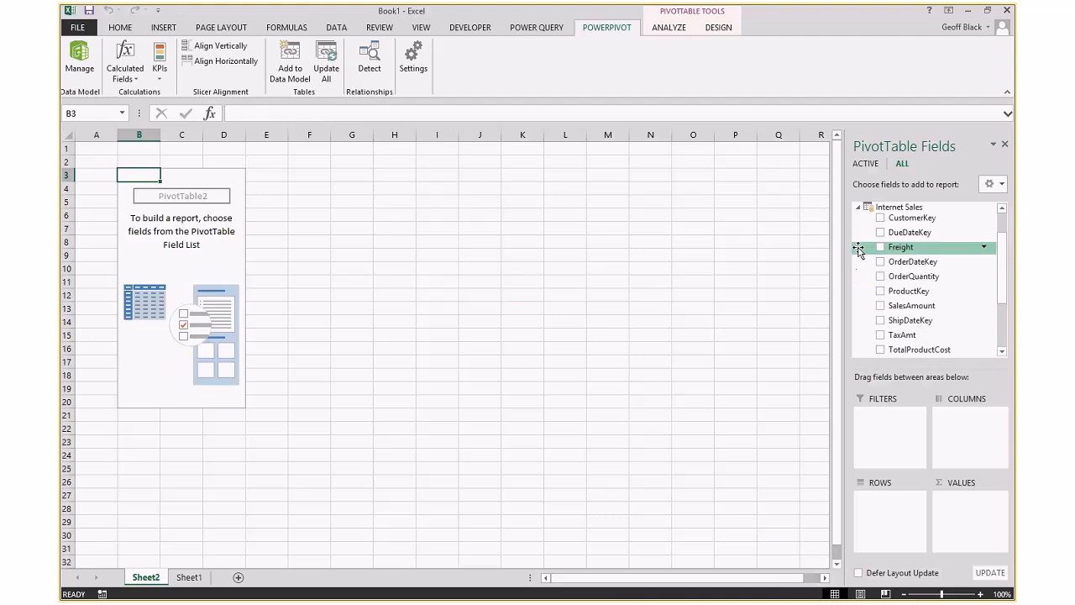
pyautogui.click(1002, 352)
pyautogui.click(1002, 352)
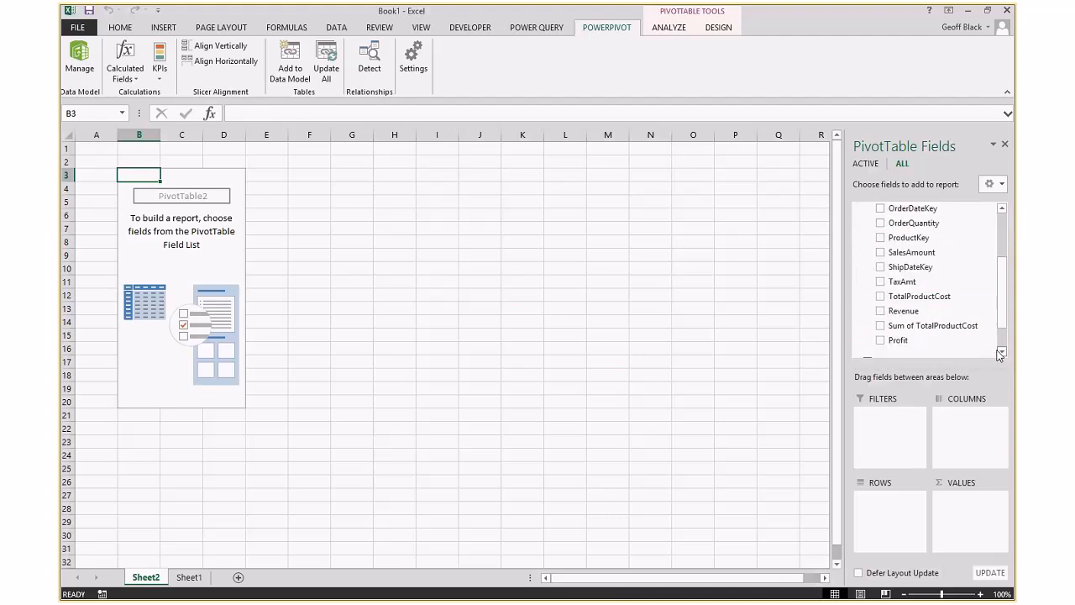
pyautogui.click(883, 312)
pyautogui.click(880, 340)
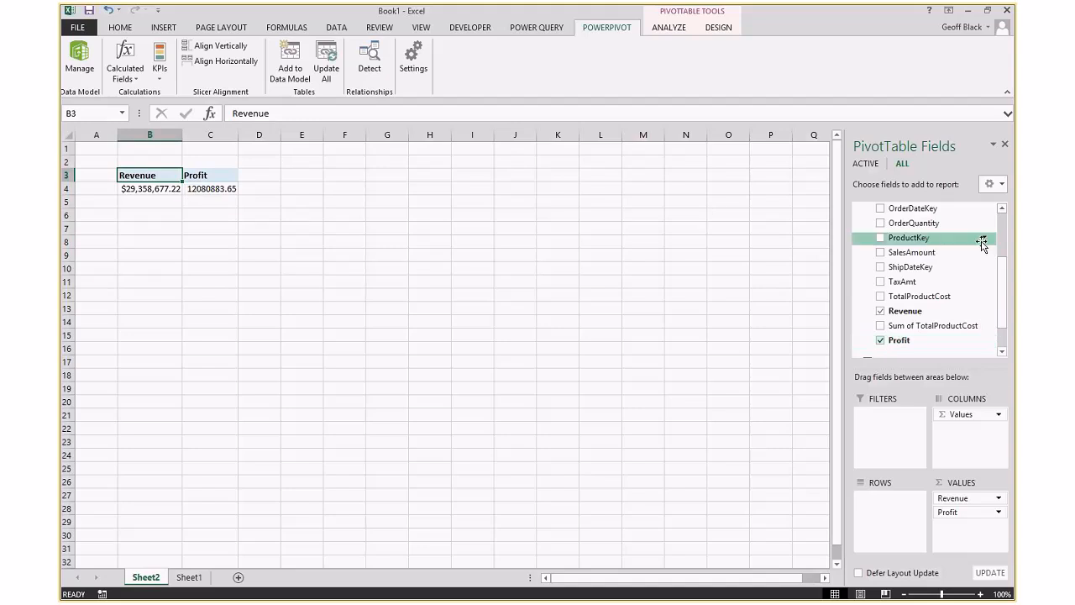
# Lay out the PivotTable with Year from the Date table as rows and the English product category name as columns
pyautogui.scroll(3, 1006, 229)
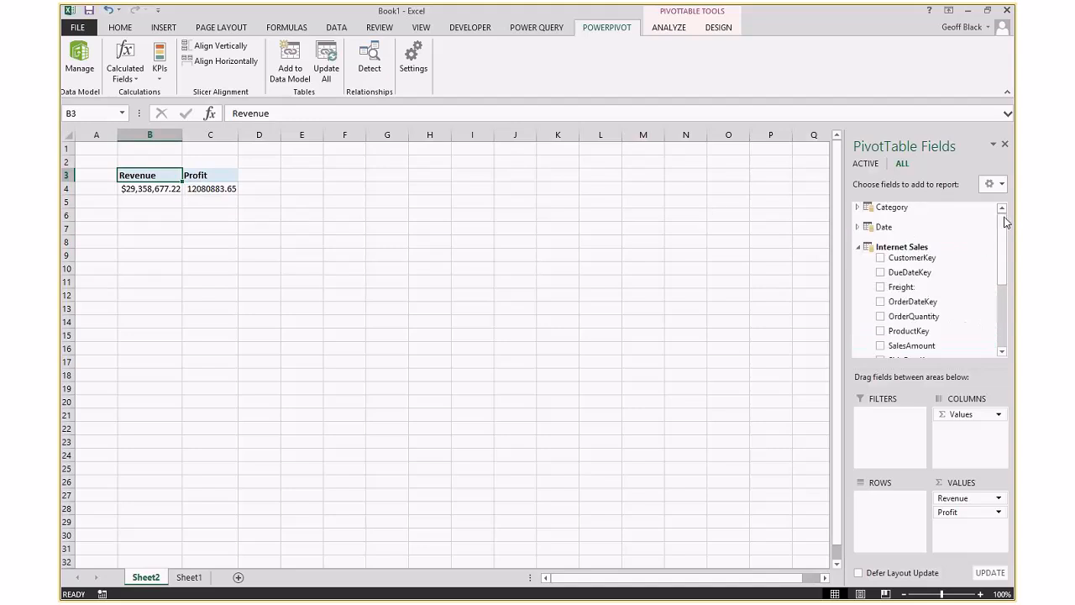
pyautogui.click(859, 227)
pyautogui.click(881, 267)
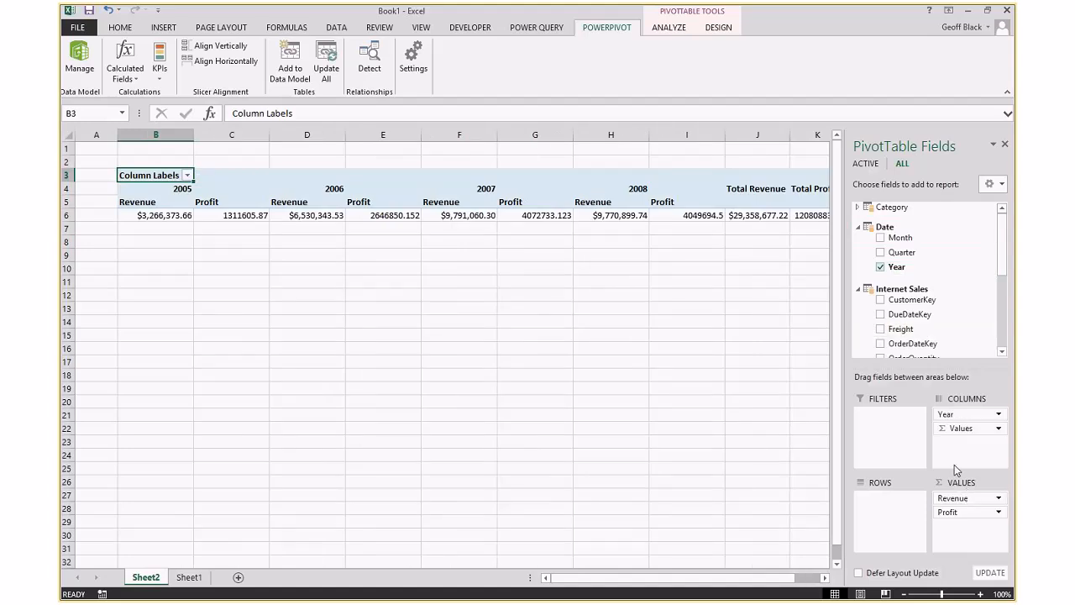
pyautogui.moveTo(944, 413); pyautogui.dragTo(878, 508)
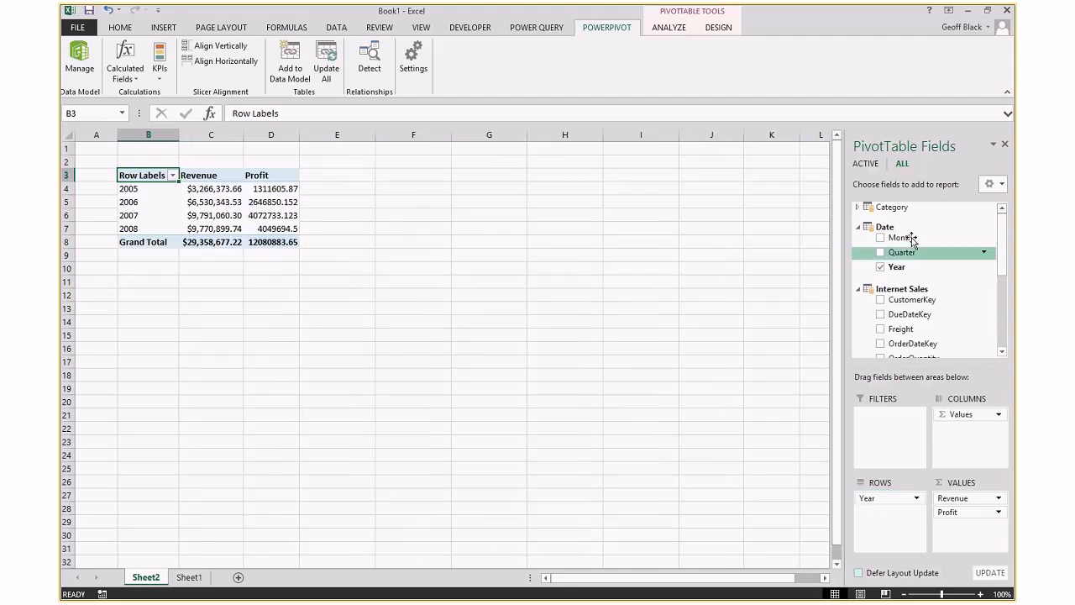
pyautogui.click(858, 207)
pyautogui.moveTo(913, 220); pyautogui.dragTo(966, 427)
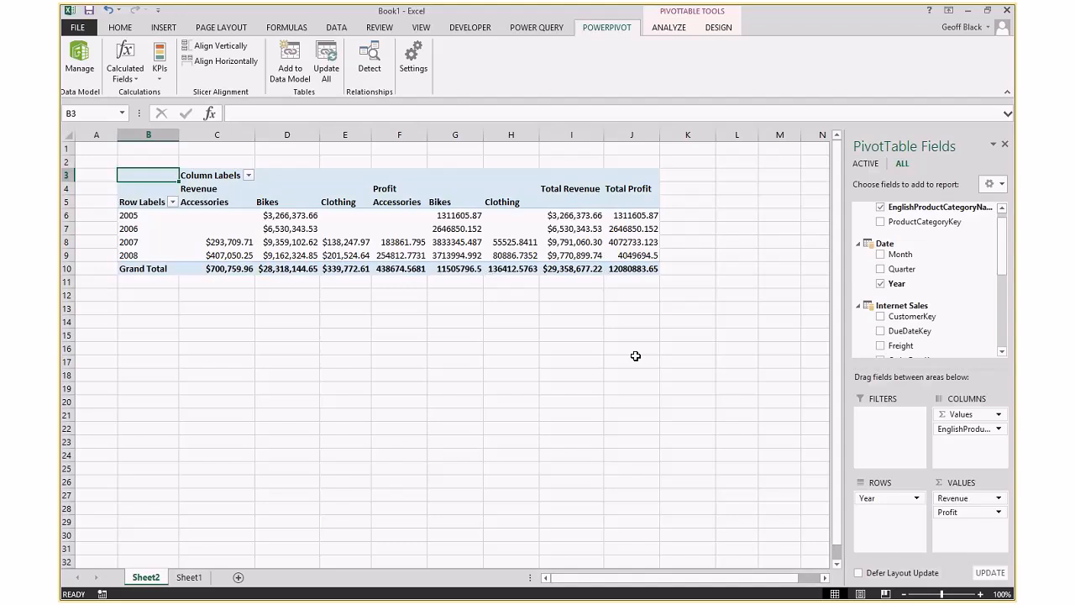
# Examine the revenue and profit of each product category by year, including the empty Accessories and Clothing cells for 2005 and 2006
pyautogui.click(290, 216)
pyautogui.click(290, 256)
pyautogui.moveTo(218, 218); pyautogui.dragTo(216, 230)
pyautogui.moveTo(358, 218); pyautogui.dragTo(408, 227)
pyautogui.click(516, 219)
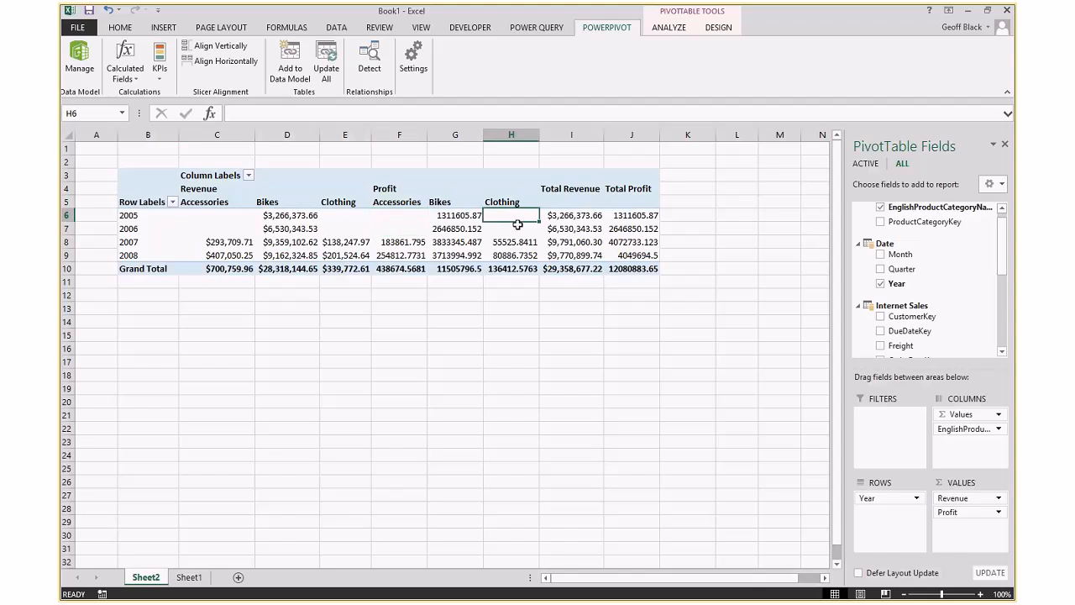
pyautogui.click(513, 242)
pyautogui.moveTo(223, 232); pyautogui.dragTo(226, 220)
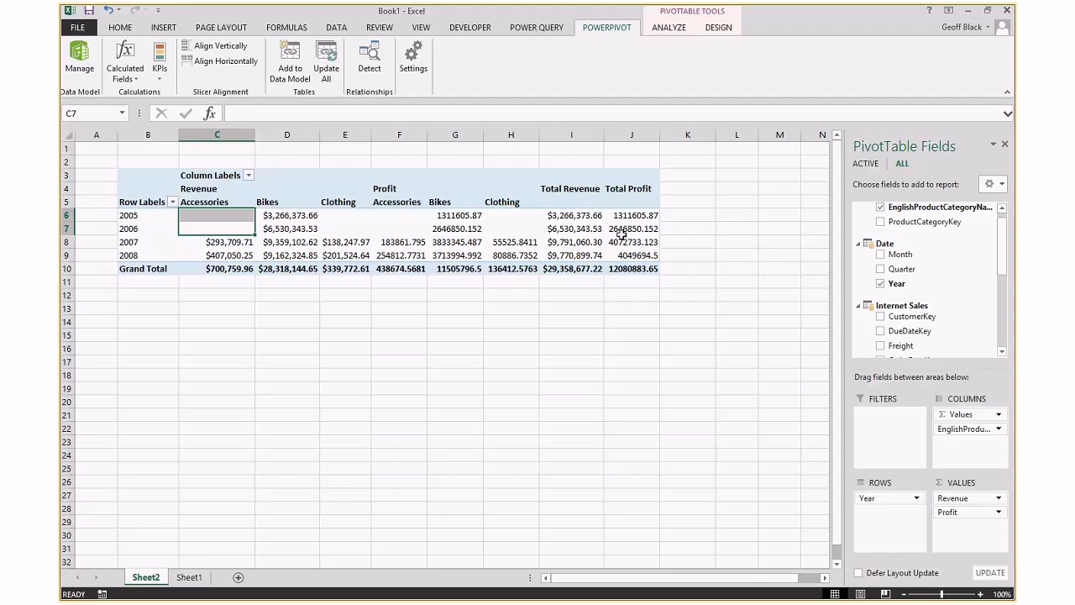
pyautogui.moveTo(636, 216)
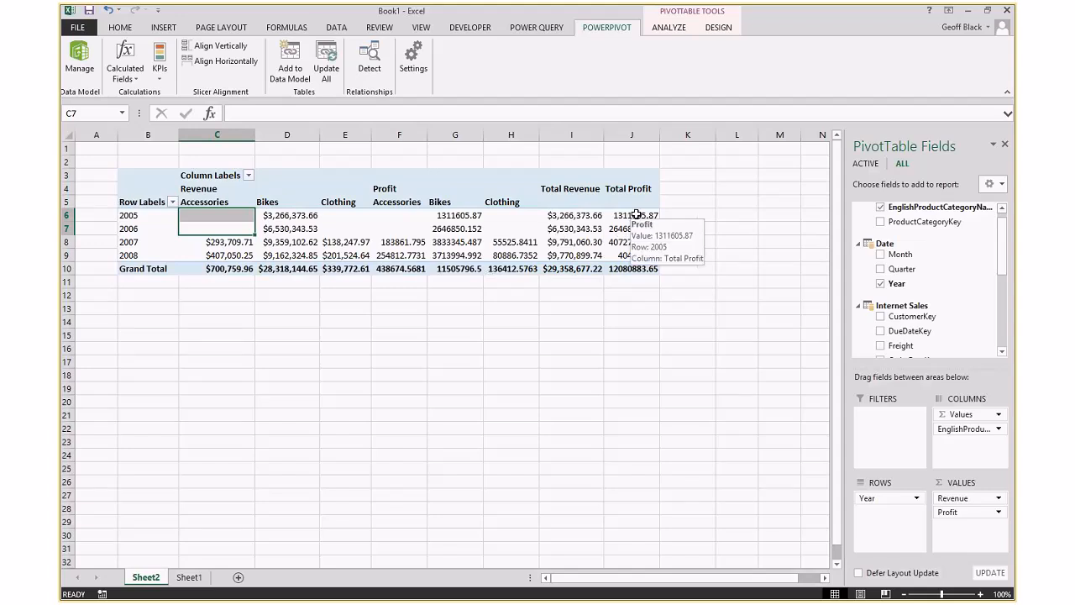
pyautogui.click(133, 215)
pyautogui.click(134, 228)
pyautogui.click(135, 255)
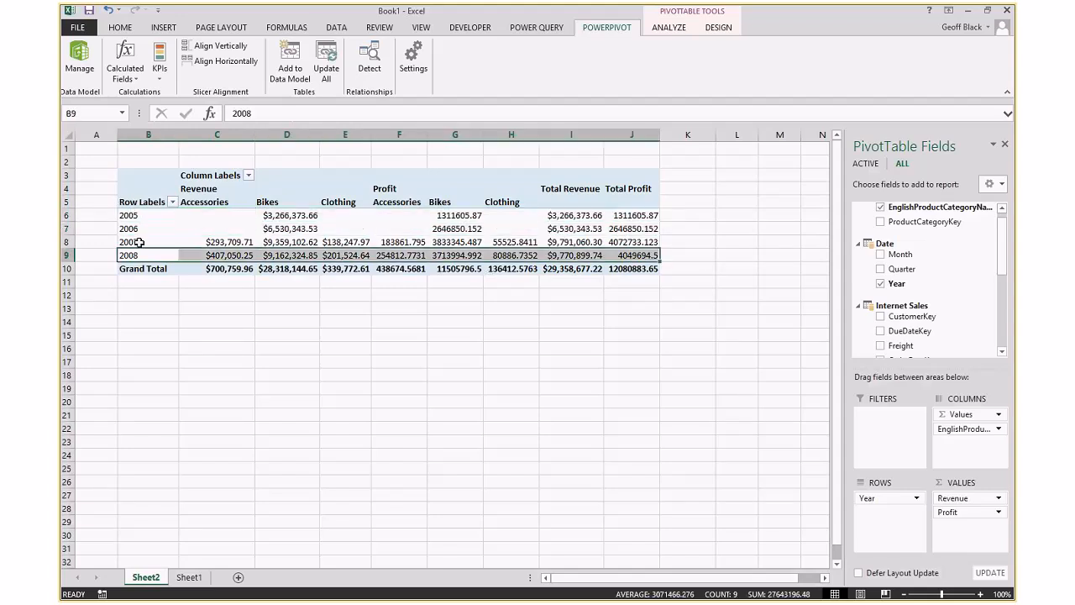
pyautogui.click(139, 242)
pyautogui.click(340, 241)
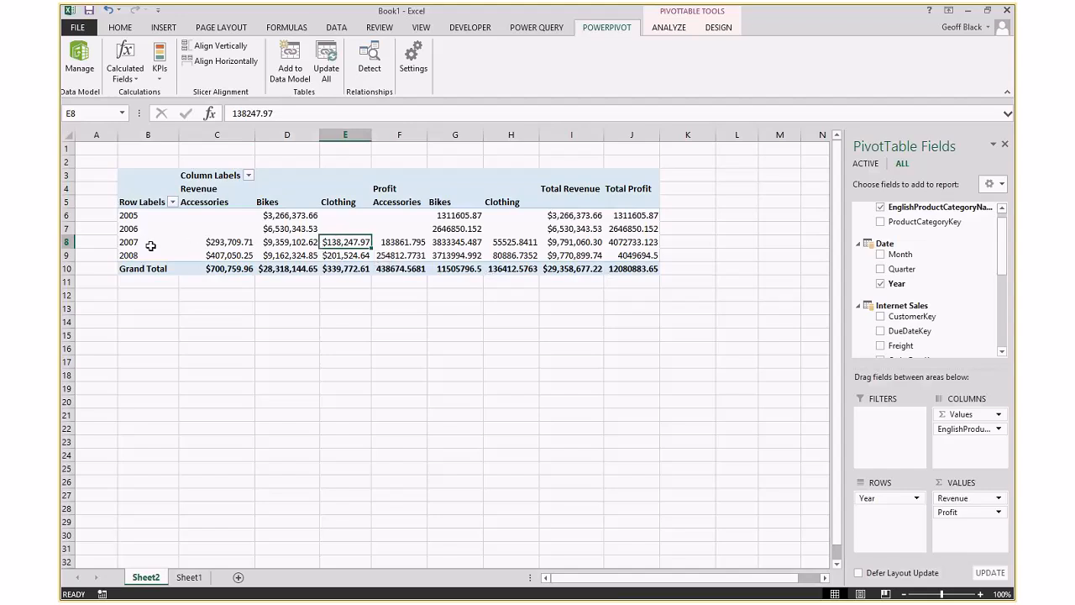
# Switch to the PowerPivot data model and show its tables and relationships as a diagram
pyautogui.click(83, 60)
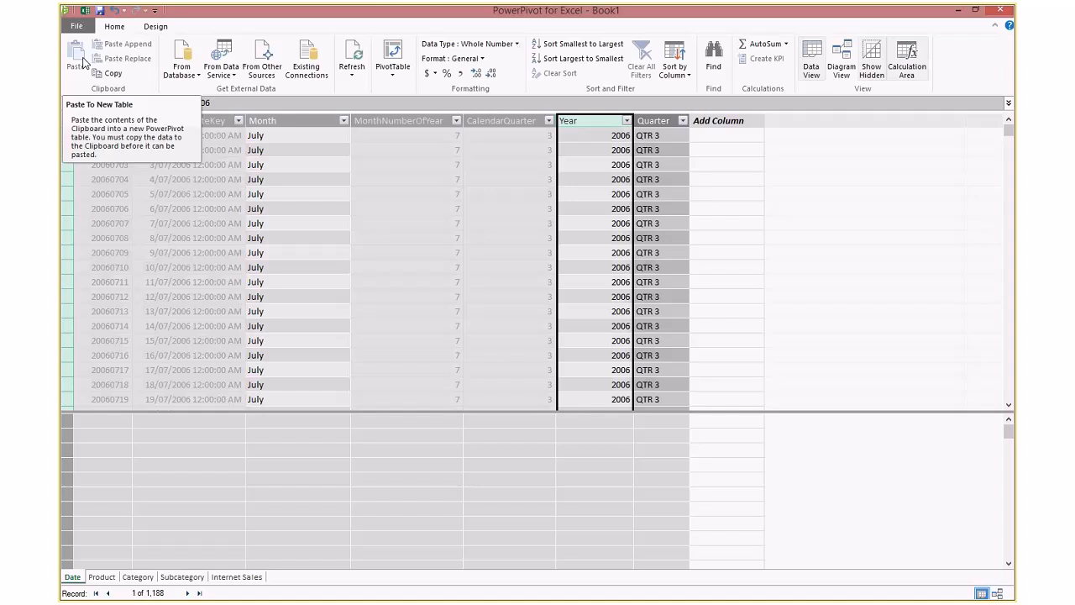
pyautogui.click(845, 64)
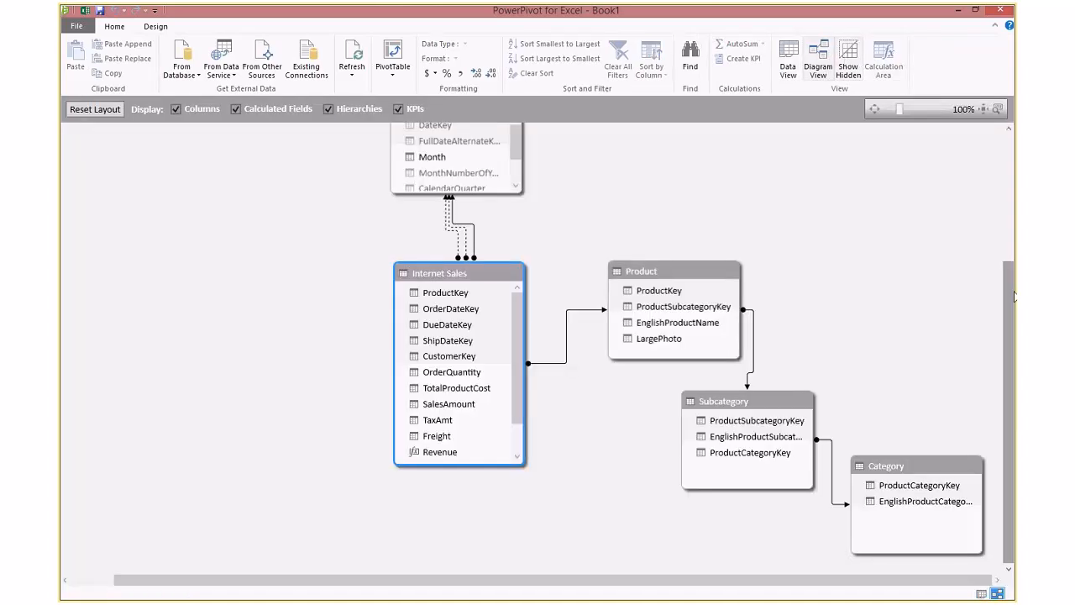
# Bring the Date table into view in the diagram and enlarge its box to show all of its columns
pyautogui.moveTo(1014, 295); pyautogui.dragTo(1008, 212)
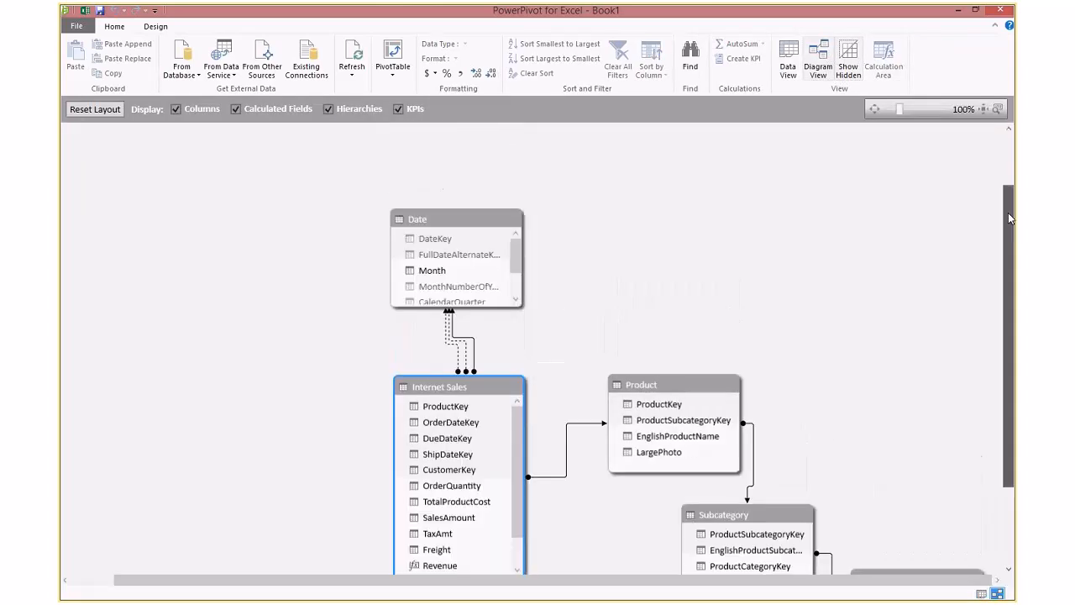
pyautogui.click(436, 228)
pyautogui.moveTo(444, 219); pyautogui.dragTo(445, 193)
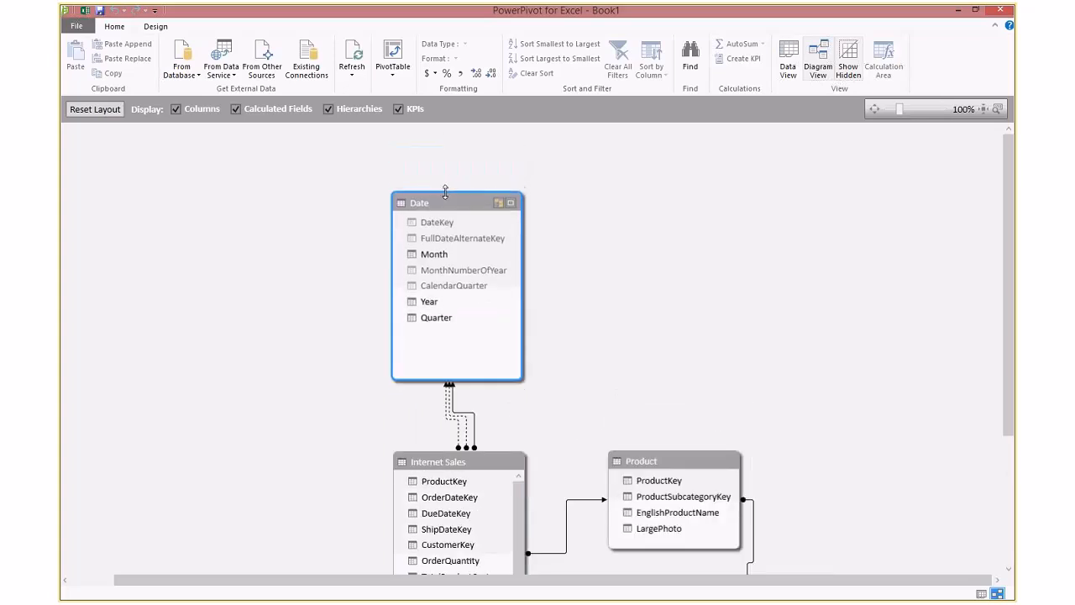
# Create a hierarchy named Calendar in the Date table from the Year, Quarter and Month columns
pyautogui.click(426, 304)
pyautogui.keyDown('ctrl'); pyautogui.click(430, 316); pyautogui.keyUp('ctrl')
pyautogui.keyDown('ctrl'); pyautogui.click(433, 255); pyautogui.keyUp('ctrl')
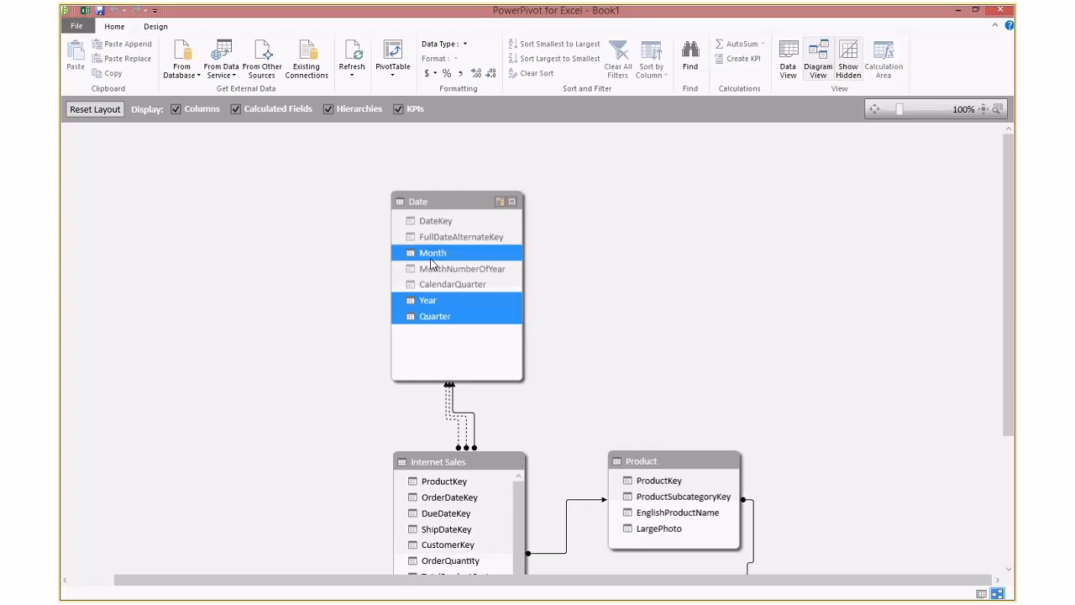
pyautogui.rightClick(460, 259)
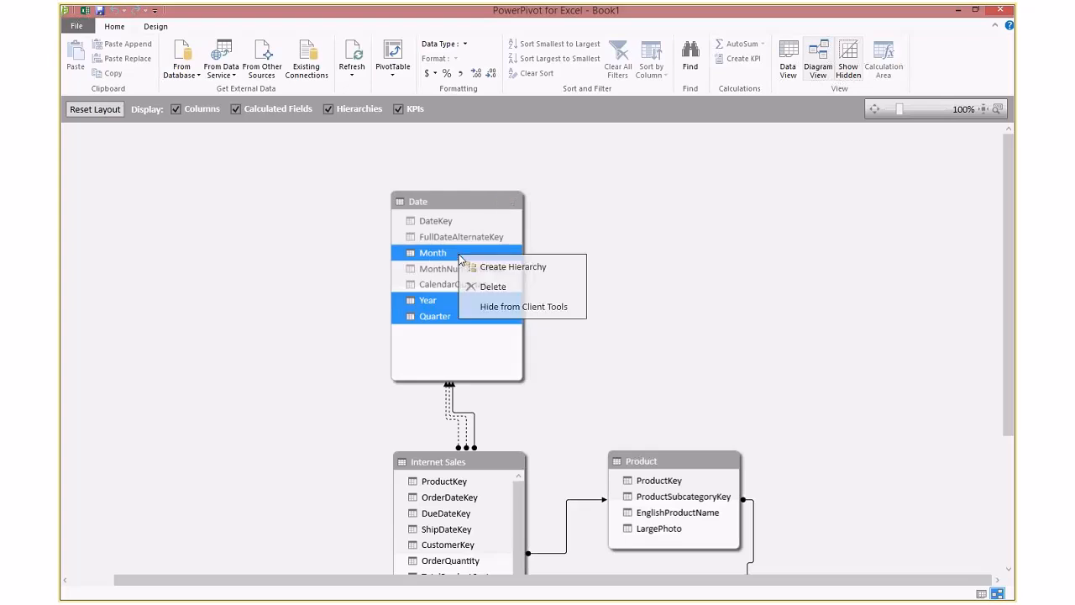
pyautogui.click(509, 269)
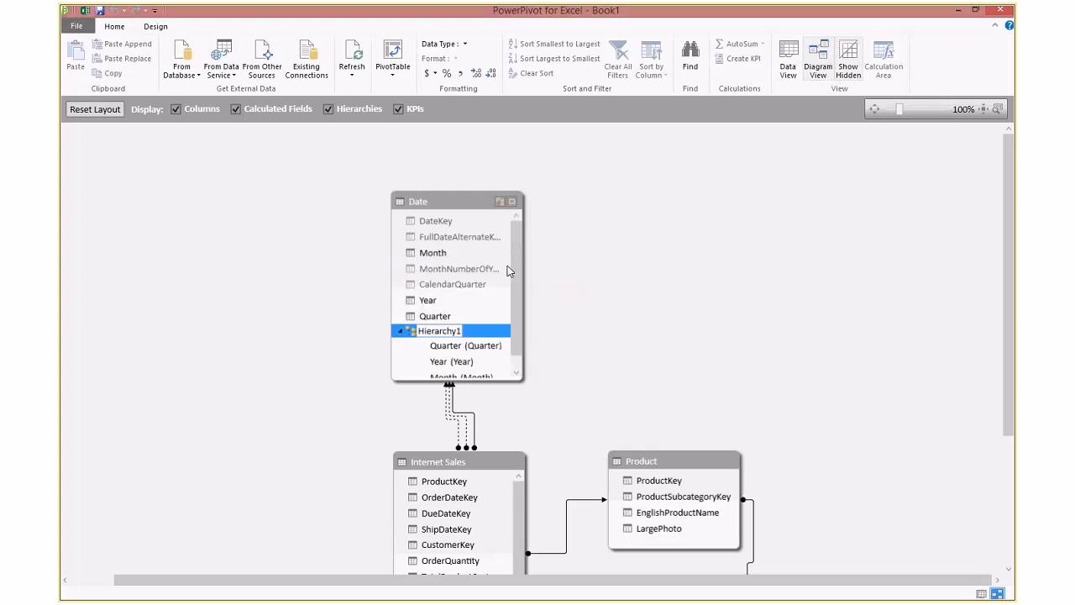
pyautogui.write('Ca')
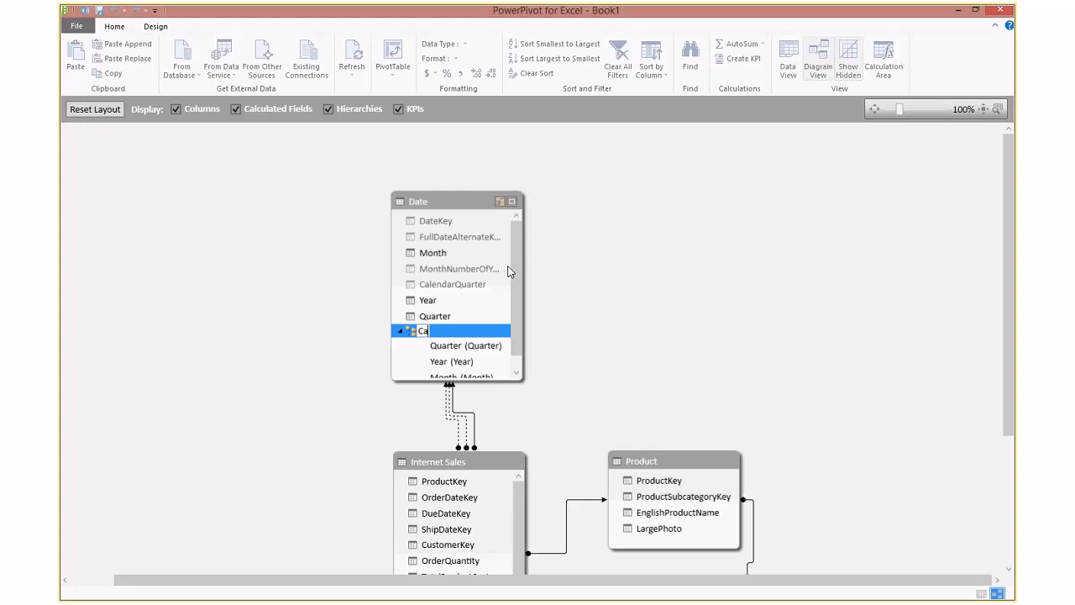
pyautogui.write('lendar')
pyautogui.press('Return')
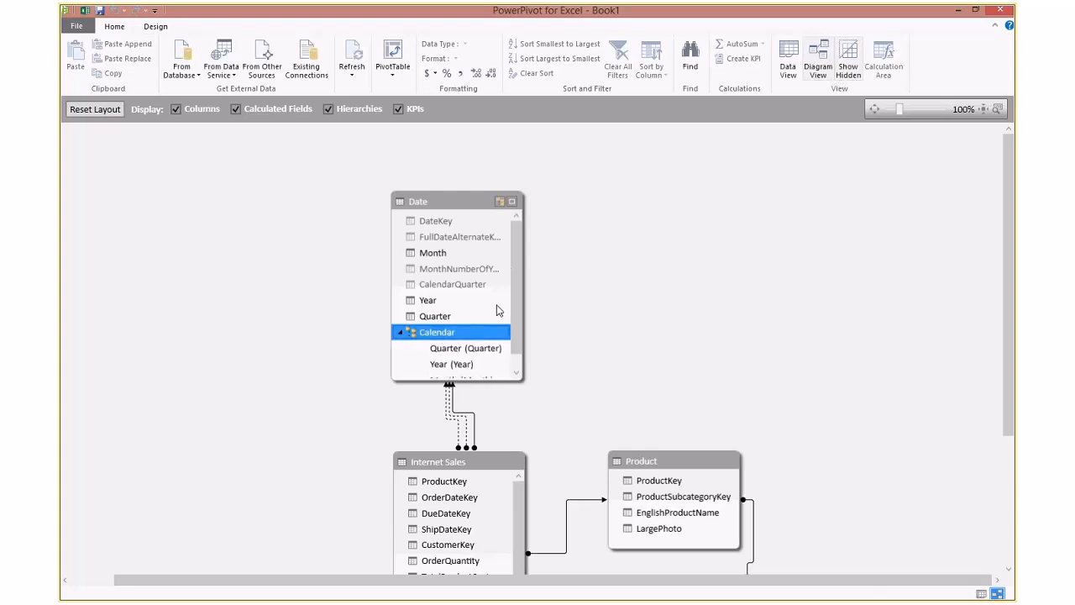
# Enlarge the Date table to show the whole Calendar hierarchy and move its Year level above Quarter
pyautogui.moveTo(499, 380); pyautogui.dragTo(498, 408)
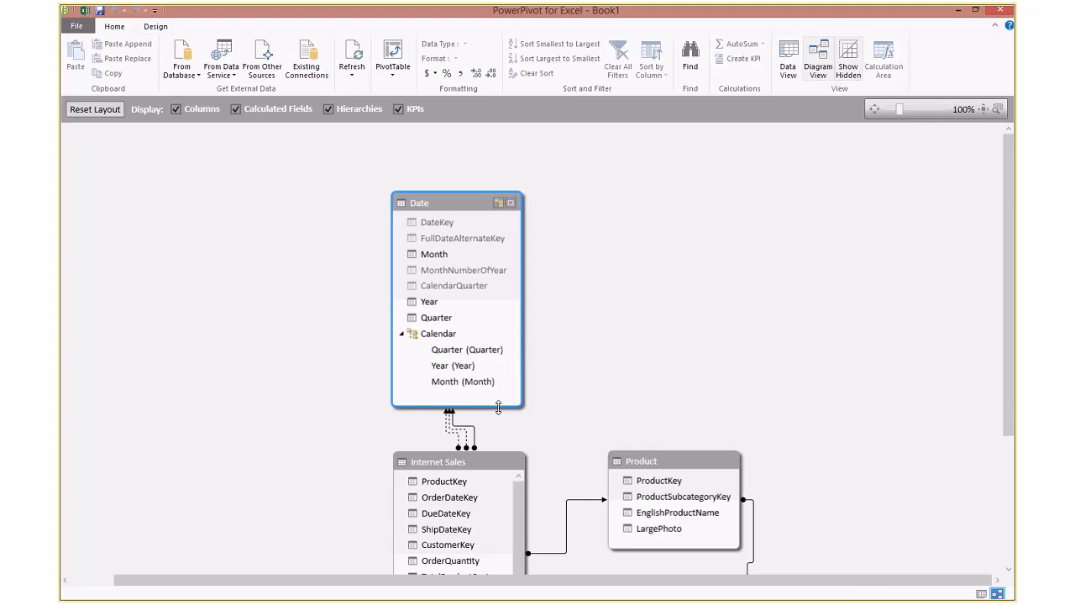
pyautogui.moveTo(449, 365); pyautogui.dragTo(441, 356)
pyautogui.click(442, 356)
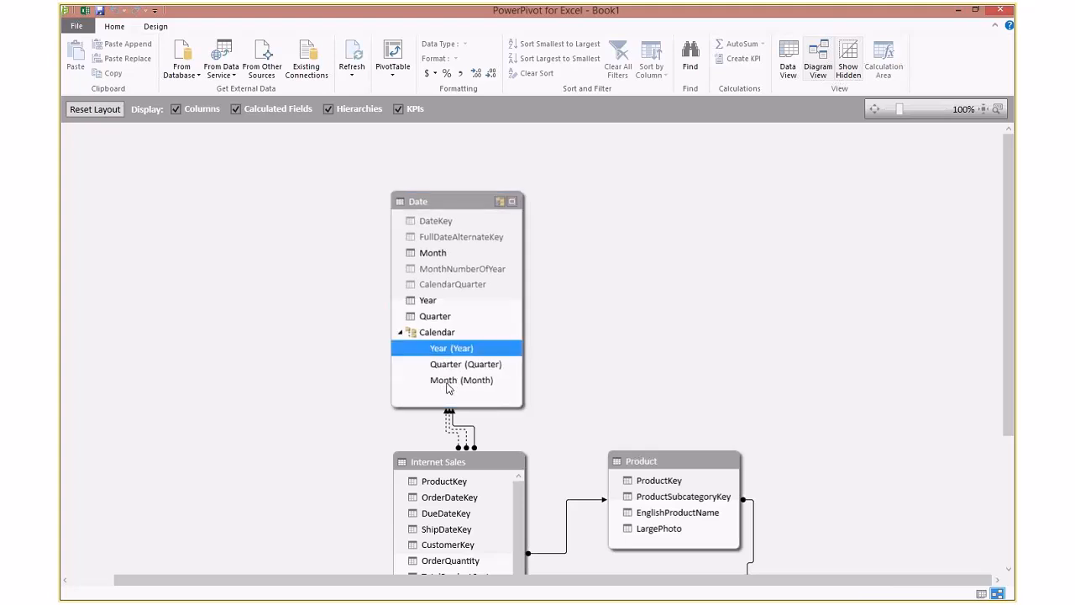
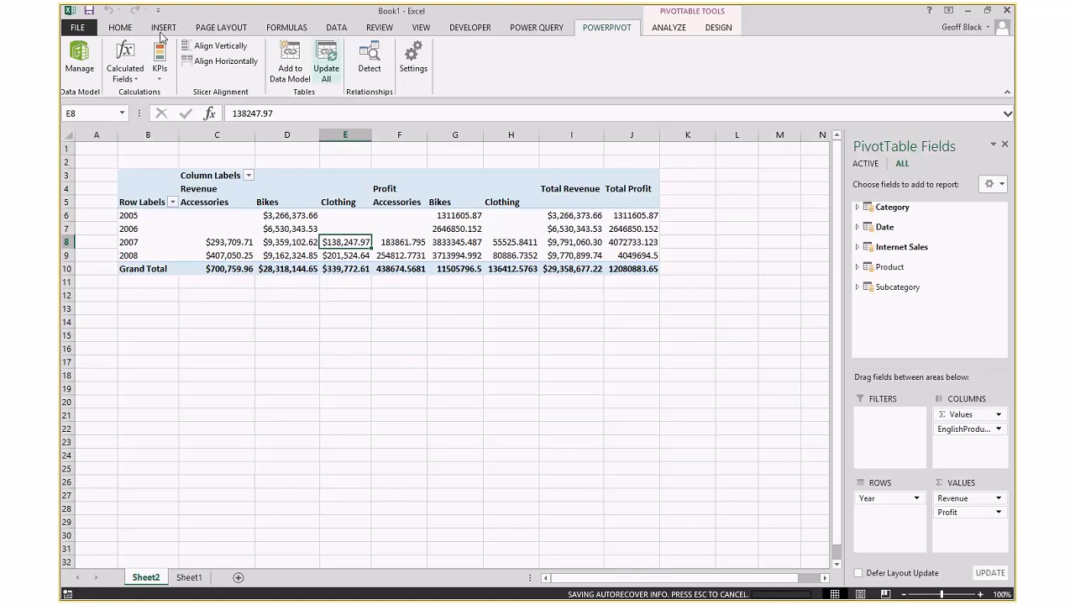
# Switch to the Excel PivotTable and replace the Year row field with the Calendar hierarchy of the Date table
pyautogui.click(670, 28)
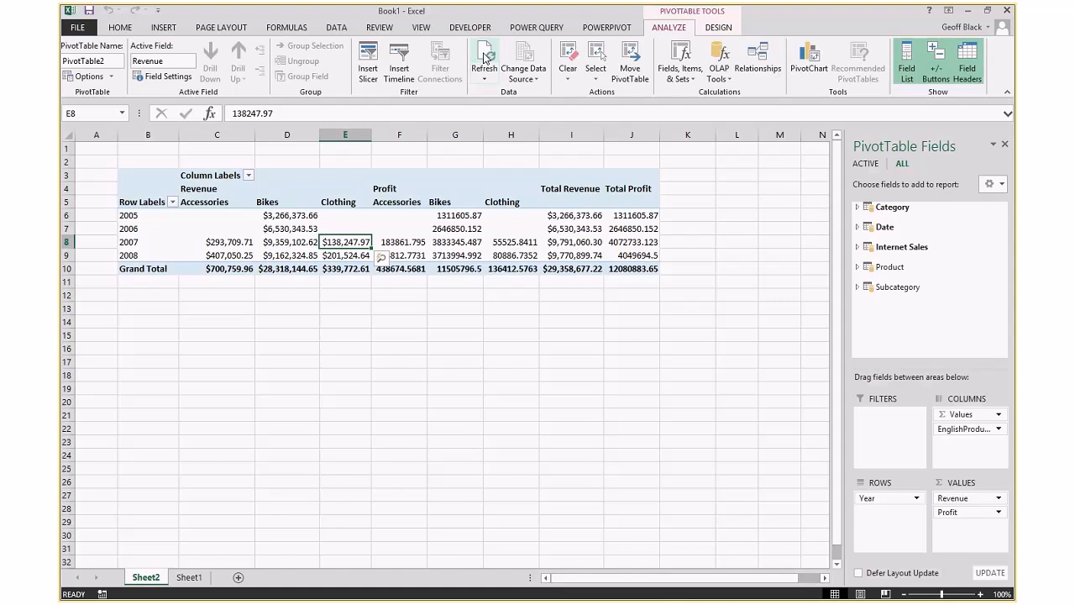
pyautogui.moveTo(884, 502); pyautogui.dragTo(768, 408)
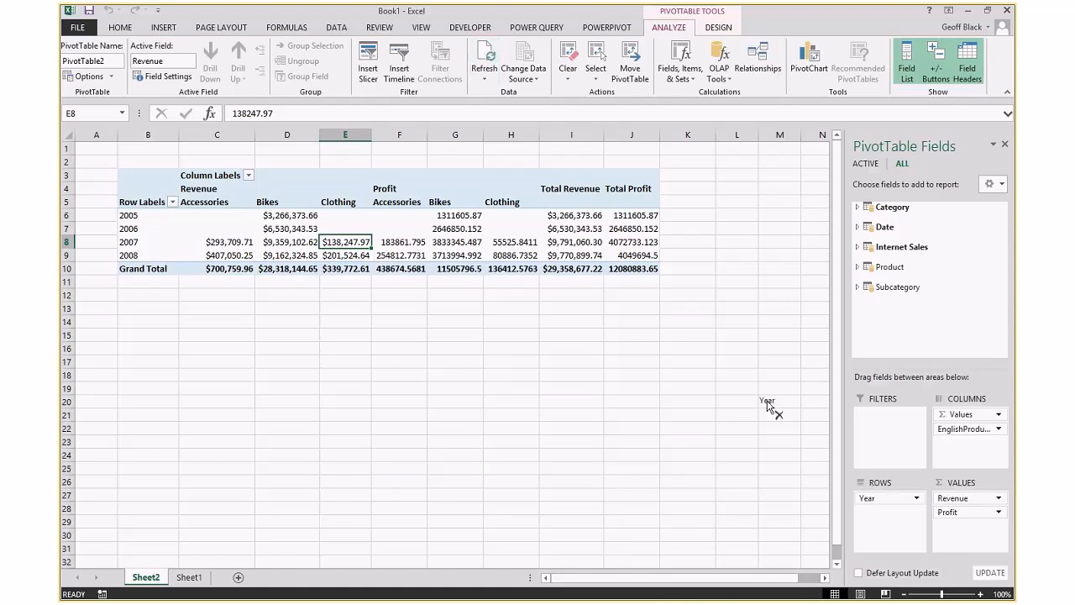
pyautogui.click(857, 227)
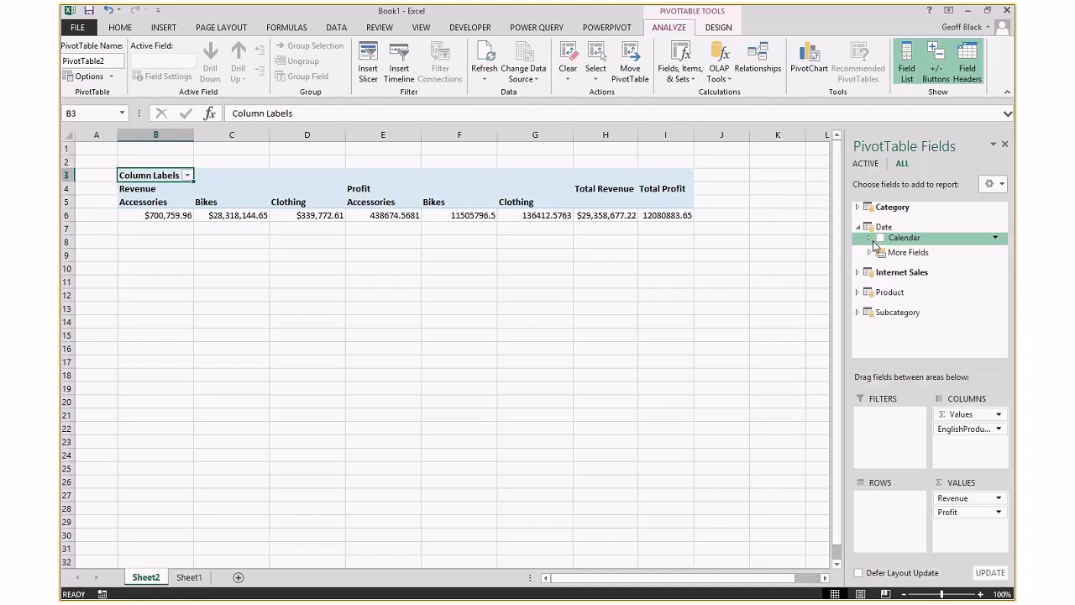
pyautogui.click(870, 238)
pyautogui.moveTo(906, 238); pyautogui.dragTo(917, 508)
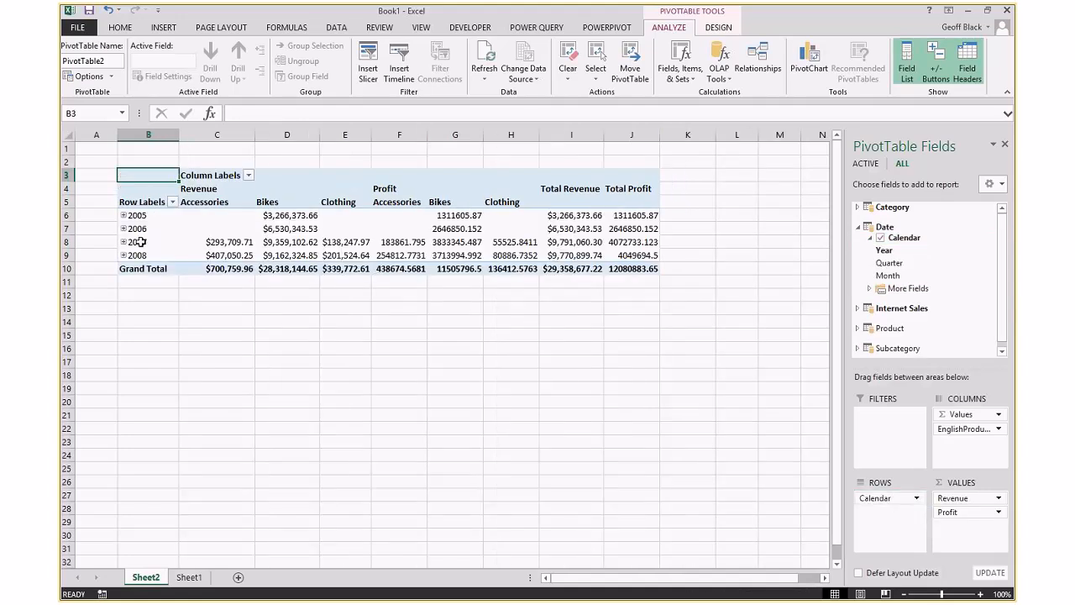
# Expand 2007 in the PivotTable rows to its quarters and QTR 1 to its months
pyautogui.click(124, 242)
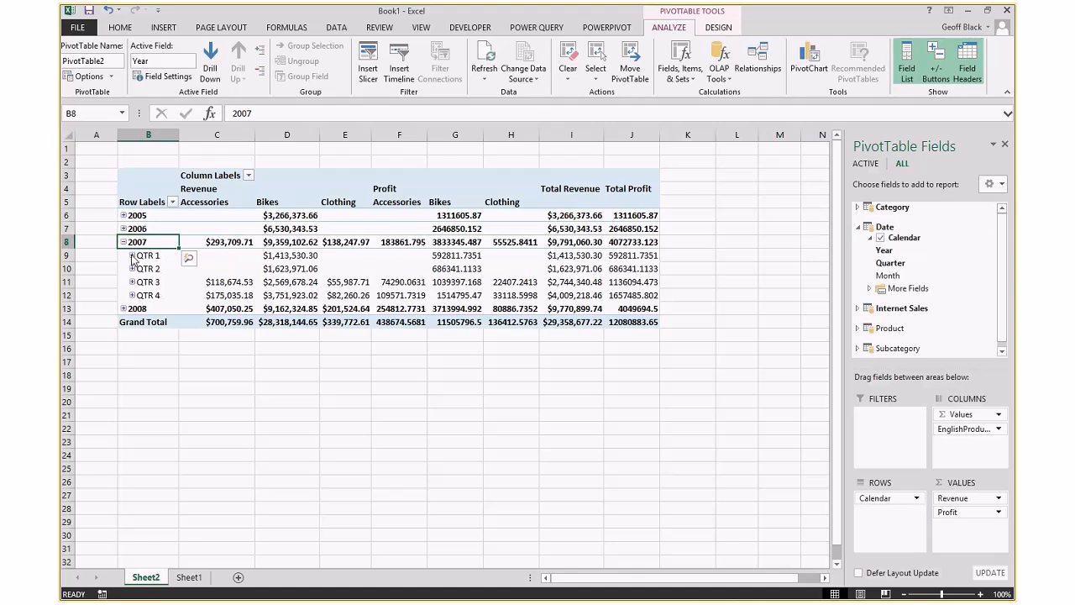
pyautogui.click(132, 256)
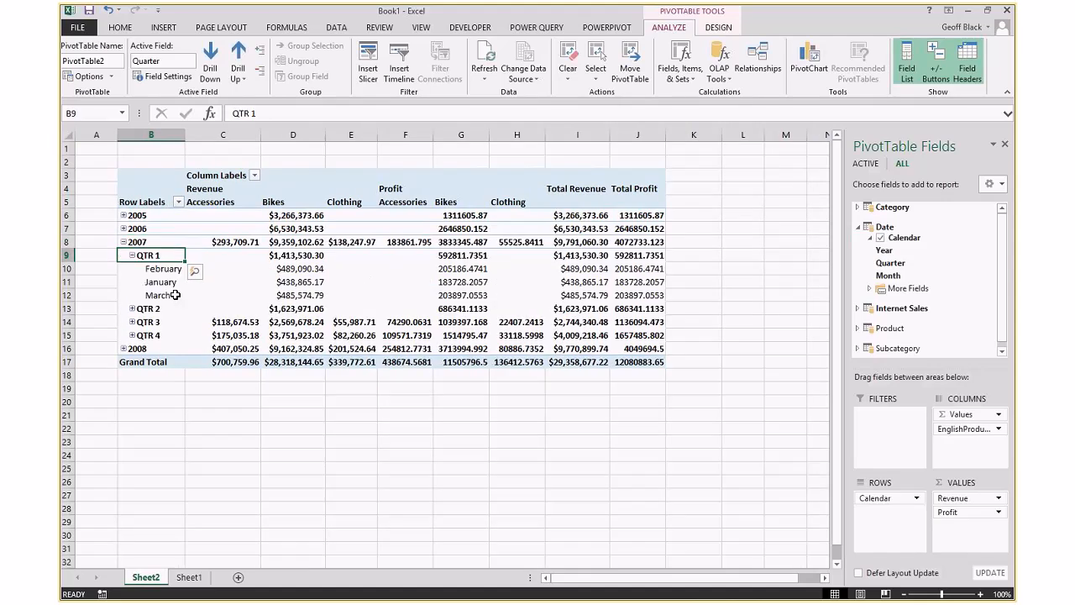
pyautogui.click(313, 322)
pyautogui.click(126, 255)
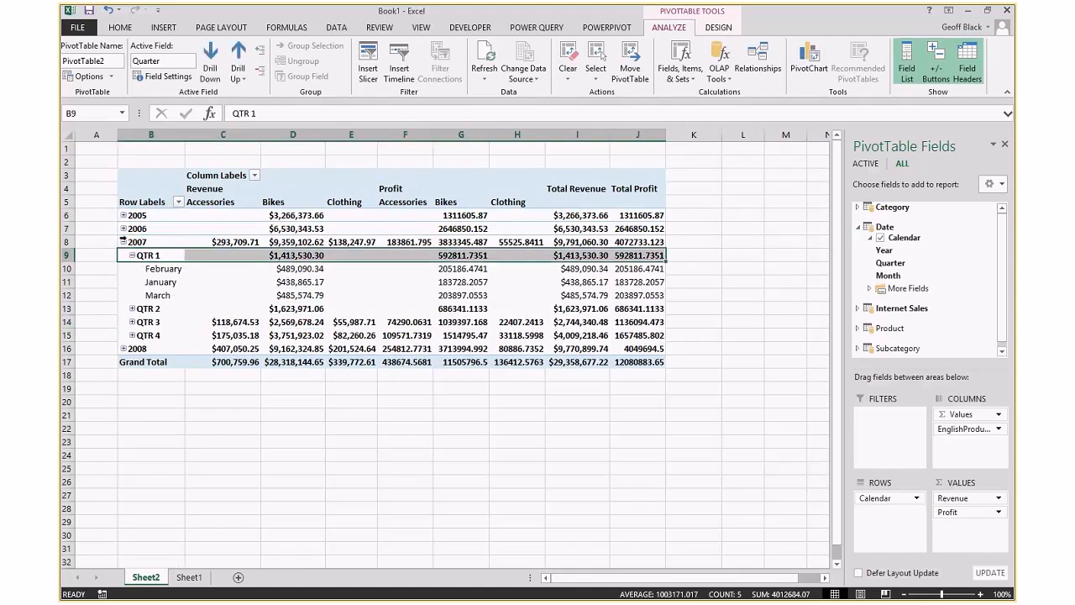
pyautogui.click(123, 242)
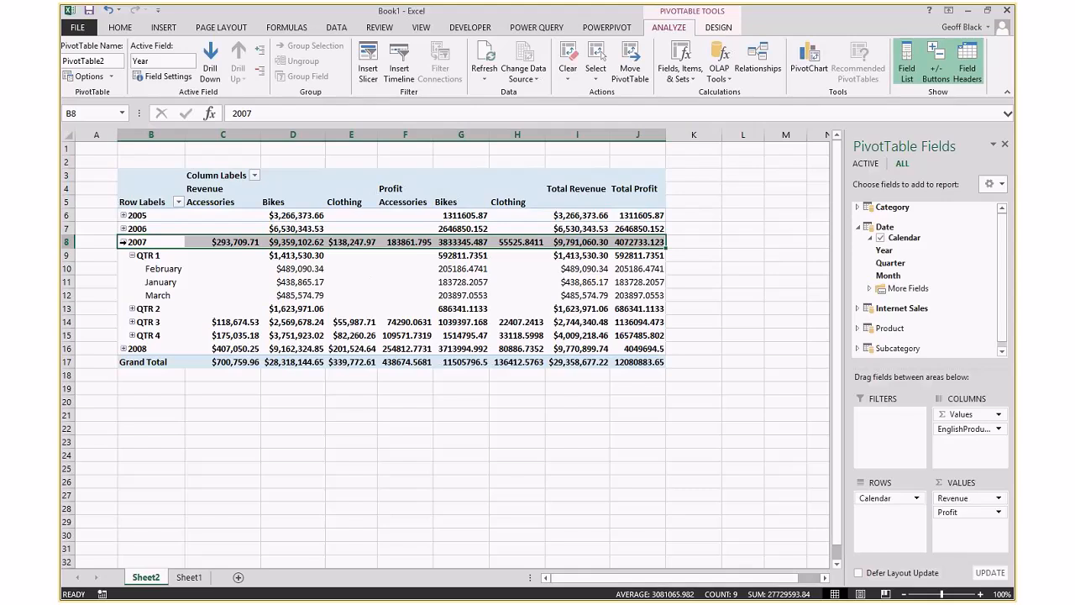
# Switch to the PowerPivot diagram and examine the calculated fields of the Internet Sales table, such as Revenue
pyautogui.hotkey('alt', 'Tab')
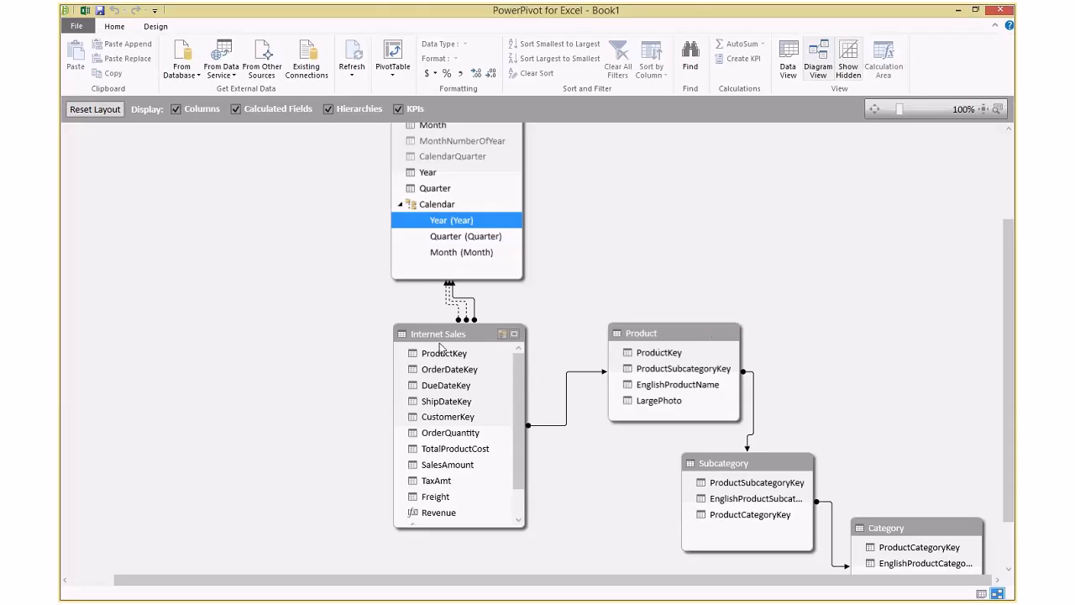
pyautogui.click(520, 441)
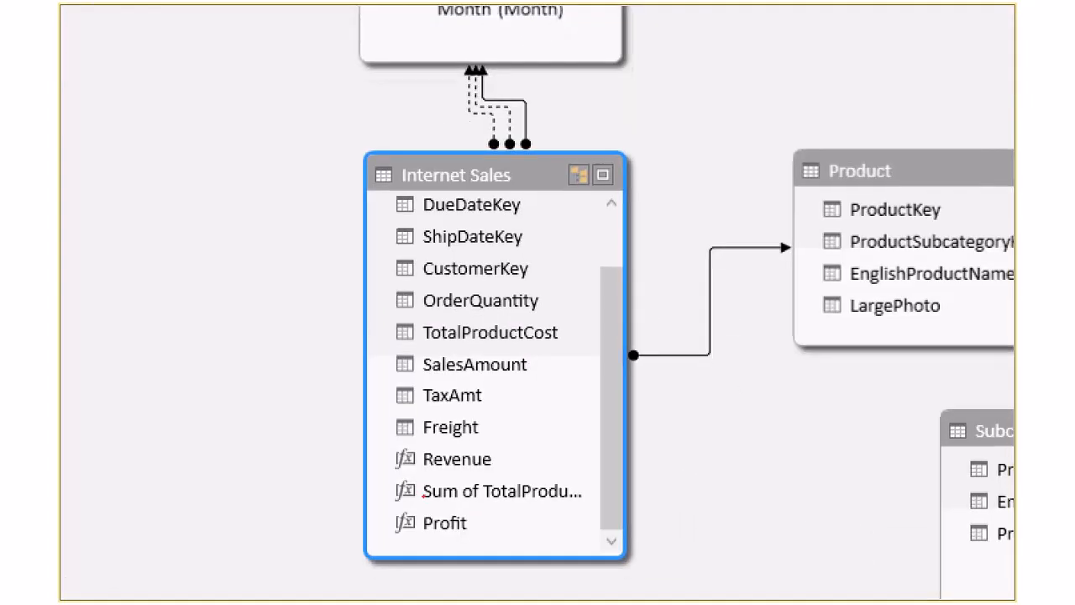
pyautogui.moveTo(428, 447)
pyautogui.mouseDown()
pyautogui.moveTo(375, 434)
pyautogui.moveTo(434, 445)
pyautogui.mouseUp()
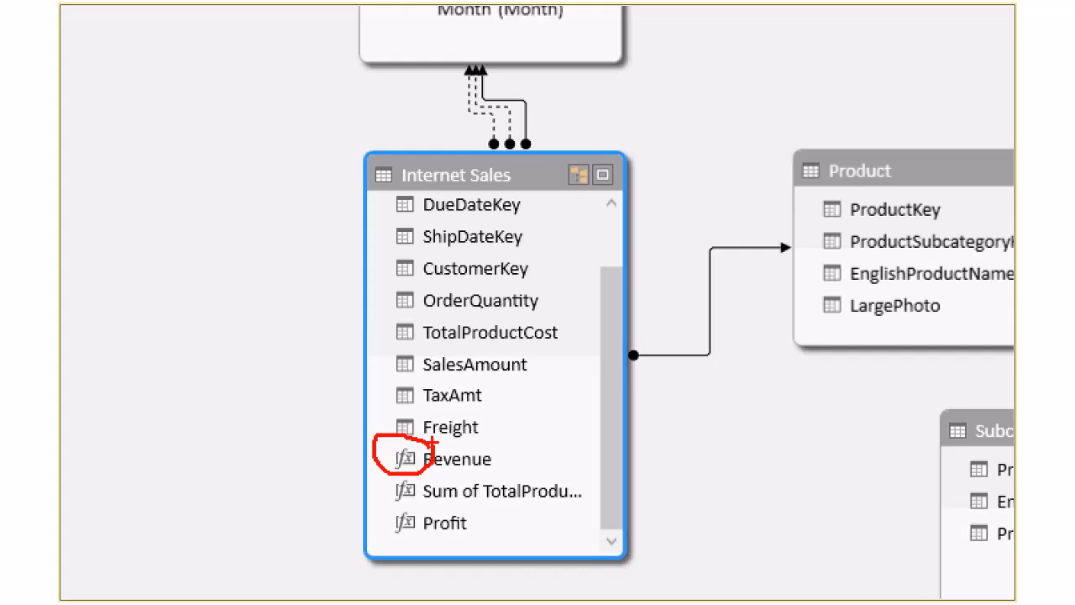
pyautogui.press('Escape')
pyautogui.click(446, 478)
pyautogui.click(443, 494)
pyautogui.click(445, 480)
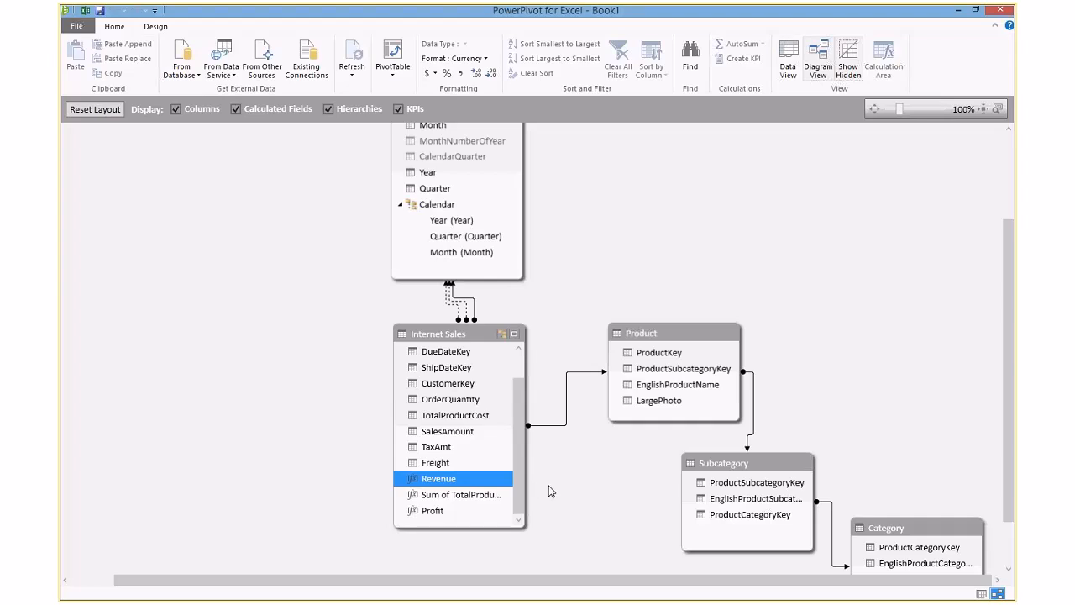
# Show the model's tables as data and select the calculation area cell beneath the Date table's CalendarQuarter column
pyautogui.click(788, 65)
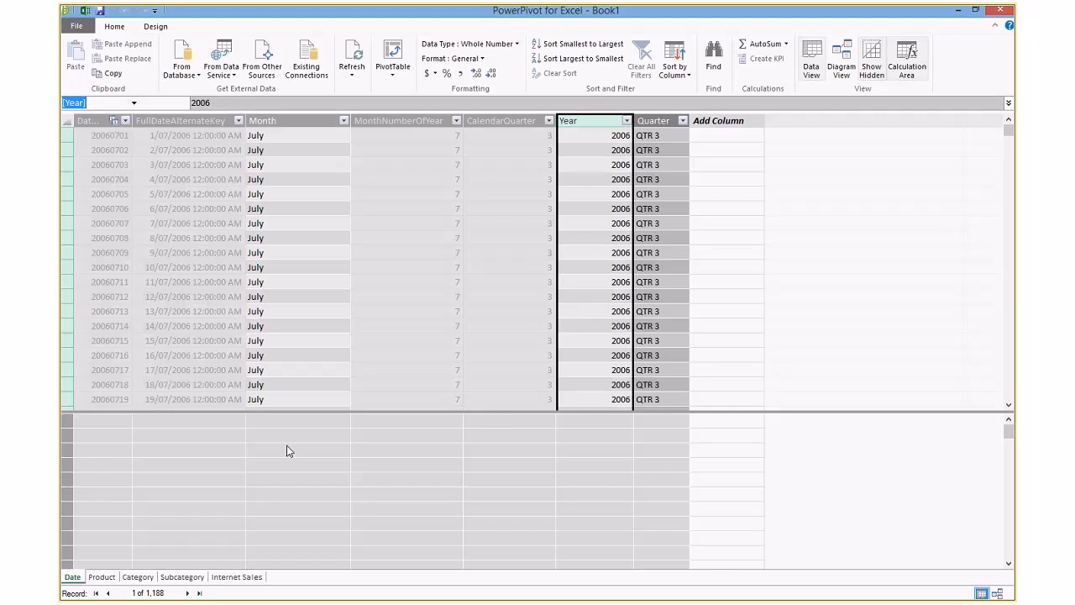
pyautogui.click(497, 423)
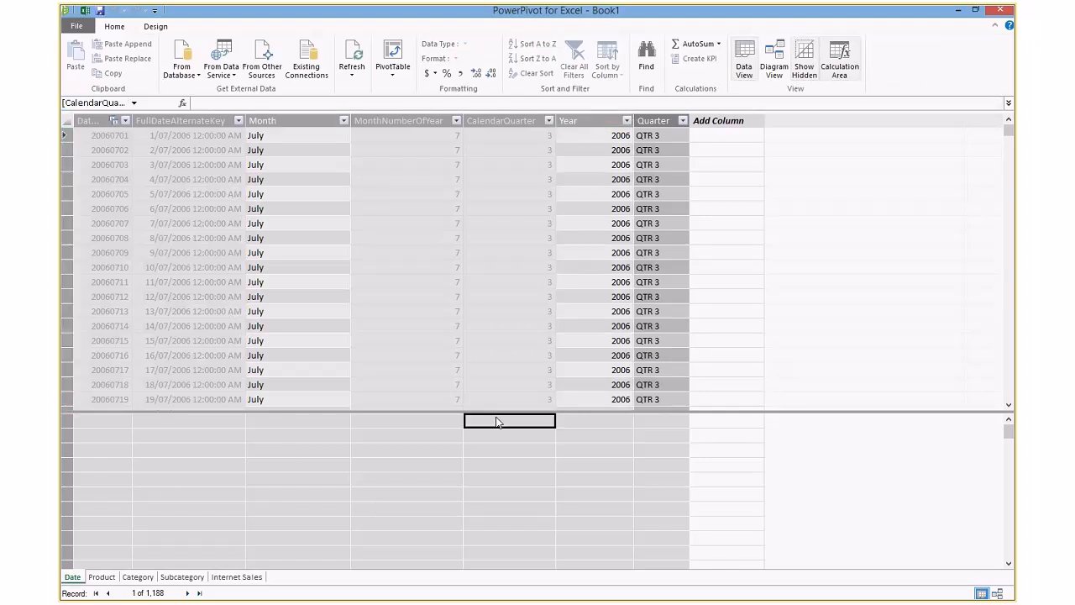
# Format the Profit measure in the Internet Sales table as Currency
pyautogui.click(238, 577)
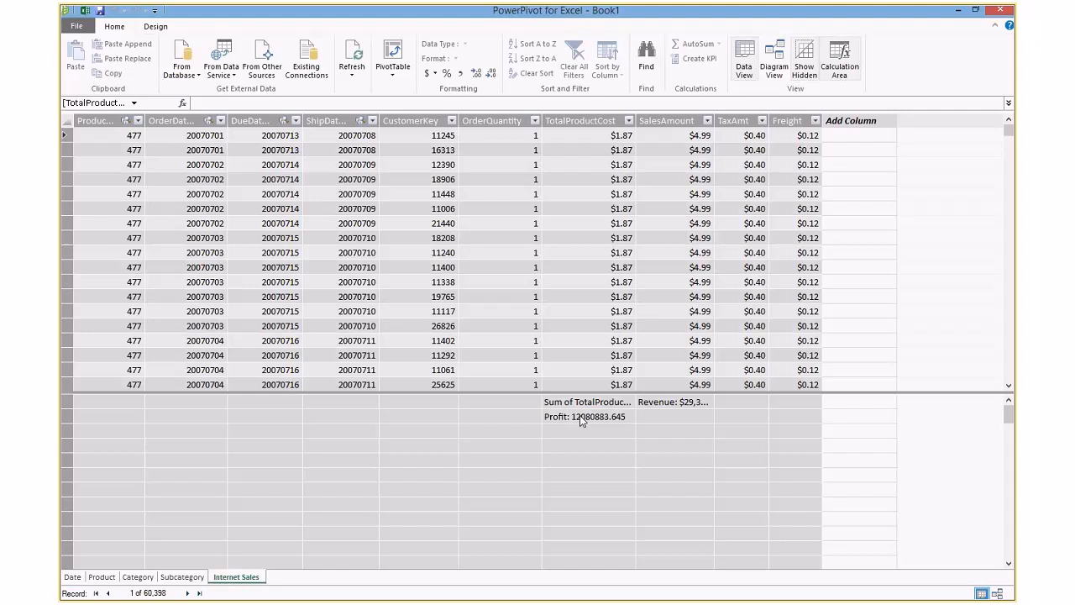
pyautogui.rightClick(582, 420)
pyautogui.click(620, 503)
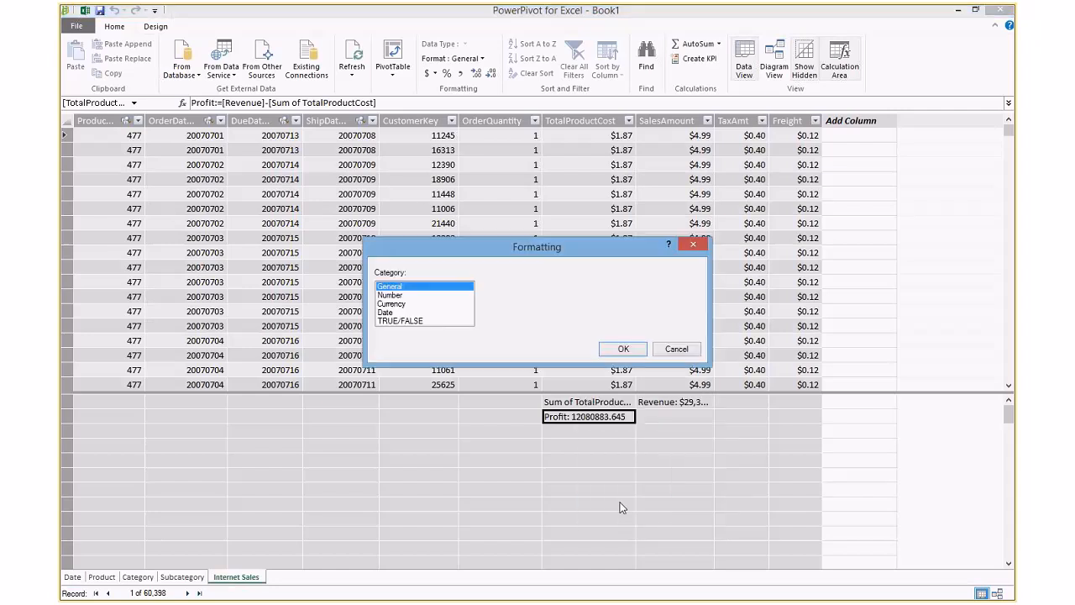
pyautogui.click(433, 304)
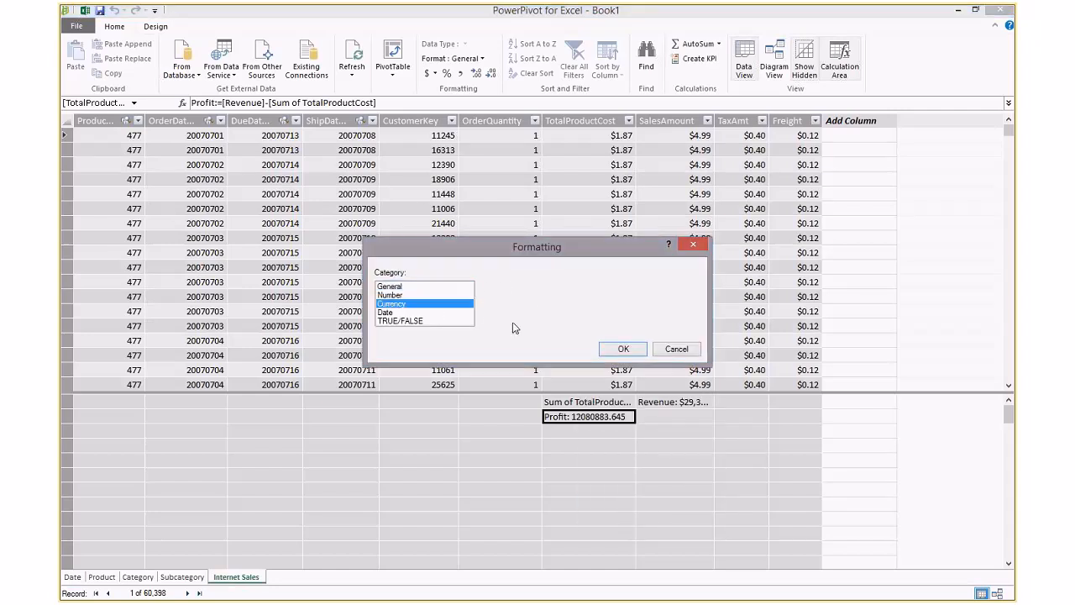
pyautogui.click(623, 349)
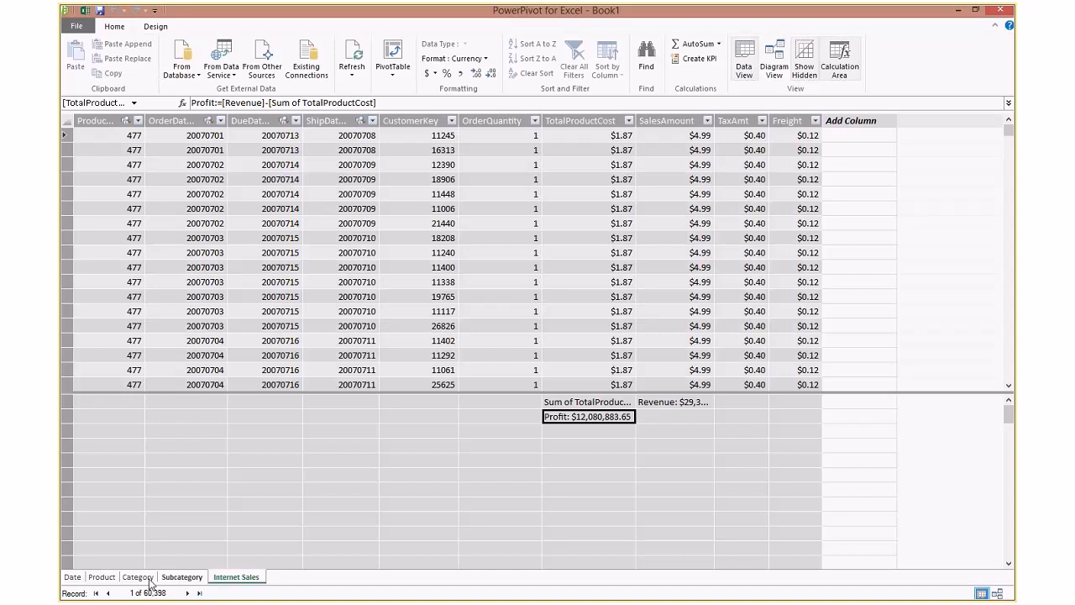
# Rearrange the relationship diagram by moving Product up and making it taller, and shifting the Subcategory and Category tables up
pyautogui.click(102, 580)
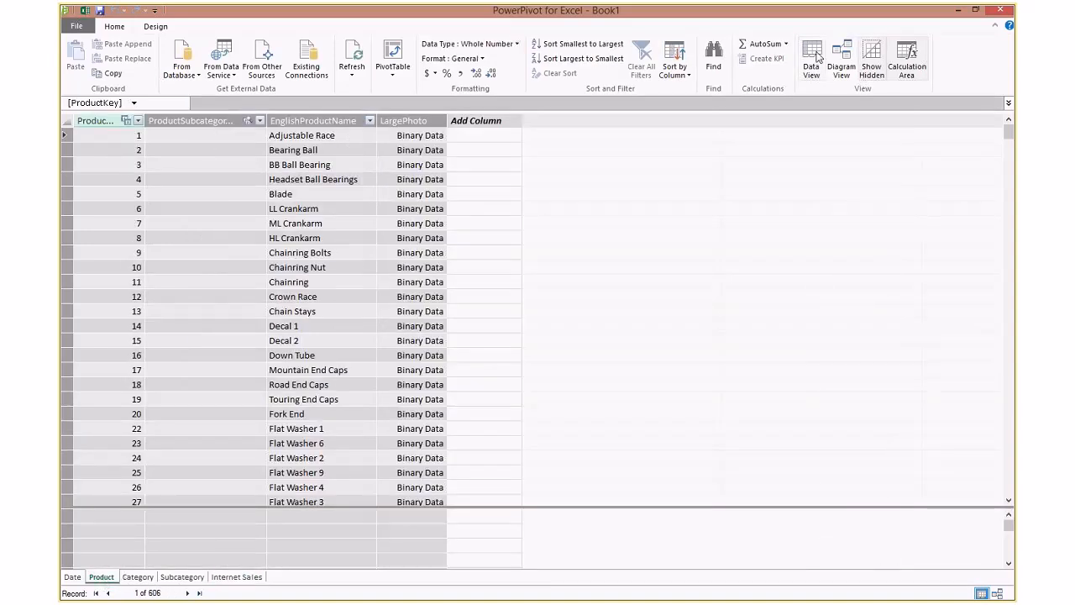
pyautogui.click(842, 66)
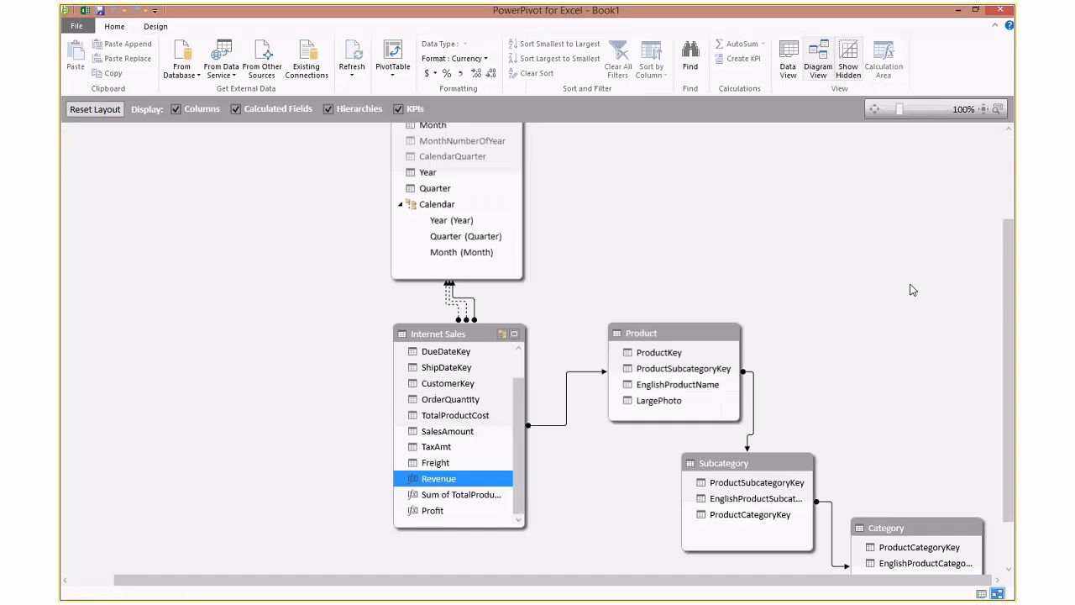
pyautogui.click(660, 332)
pyautogui.moveTo(659, 331); pyautogui.dragTo(641, 241)
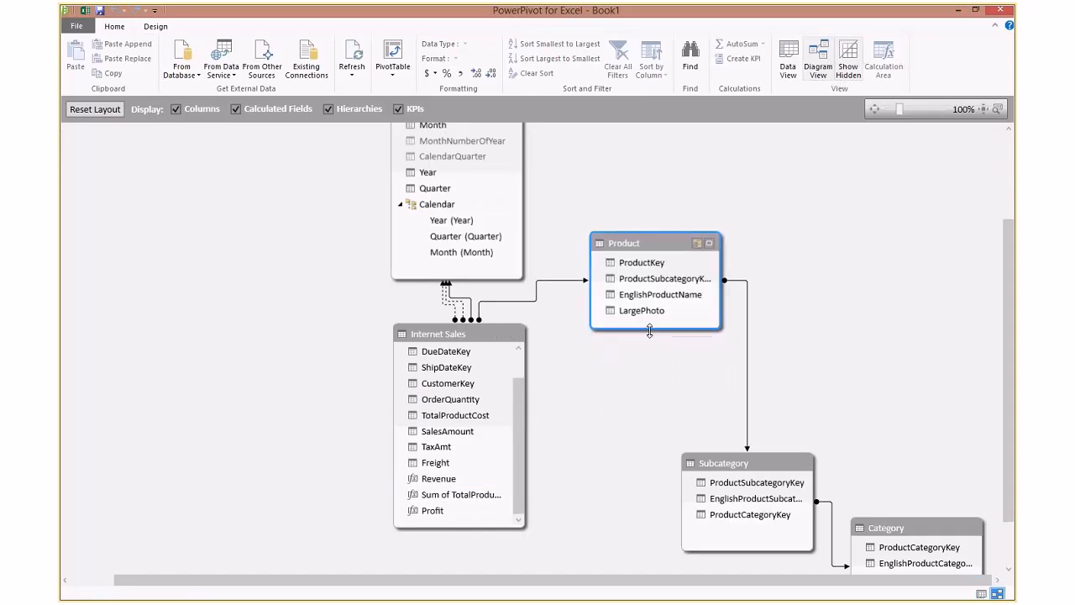
pyautogui.moveTo(649, 331); pyautogui.dragTo(649, 384)
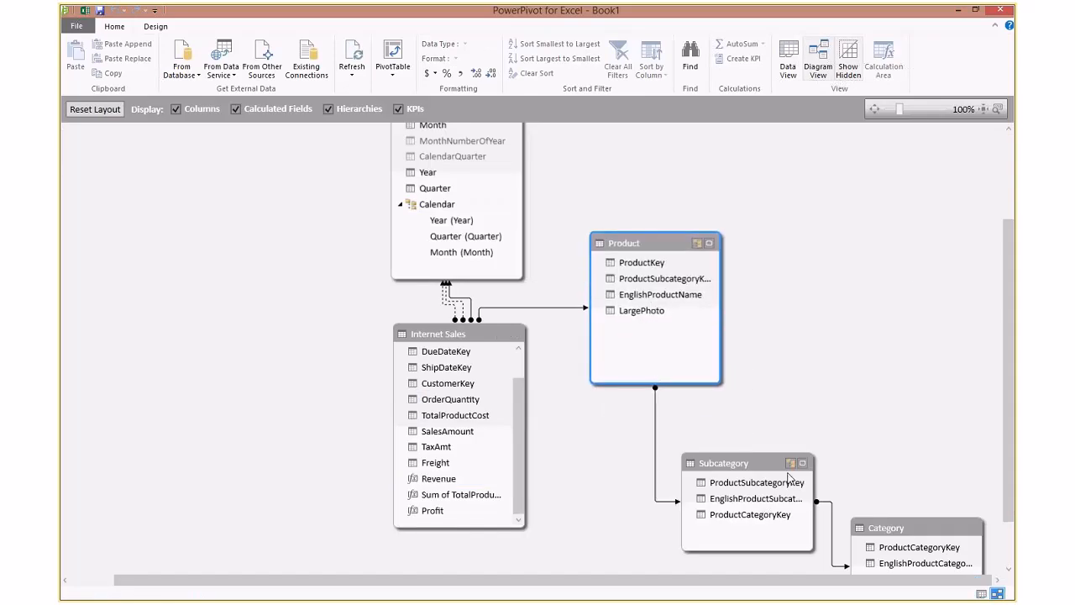
pyautogui.moveTo(759, 475); pyautogui.dragTo(762, 441)
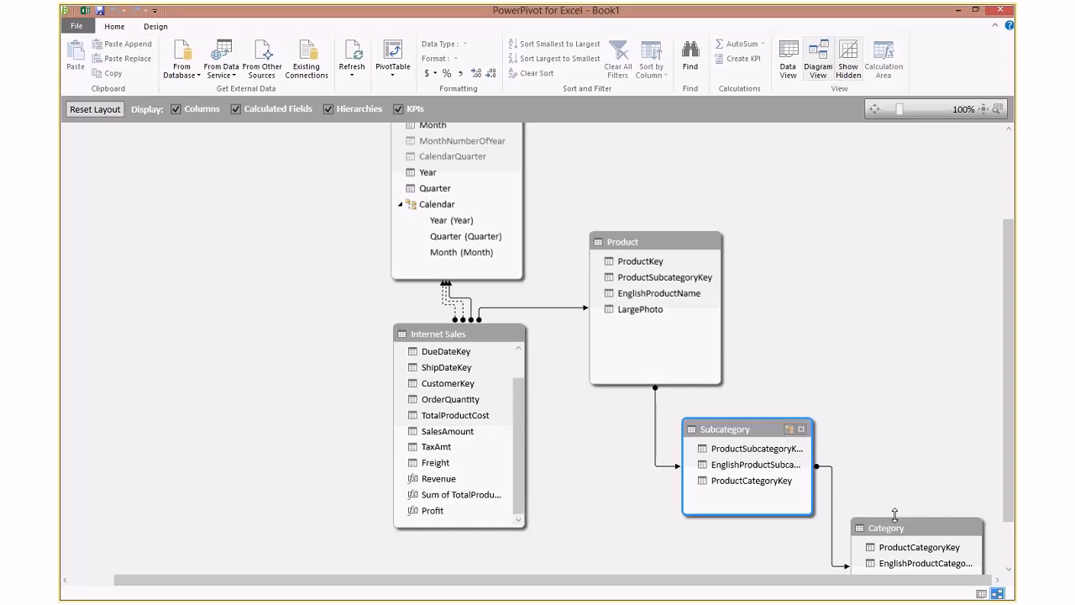
pyautogui.moveTo(895, 514); pyautogui.dragTo(897, 487)
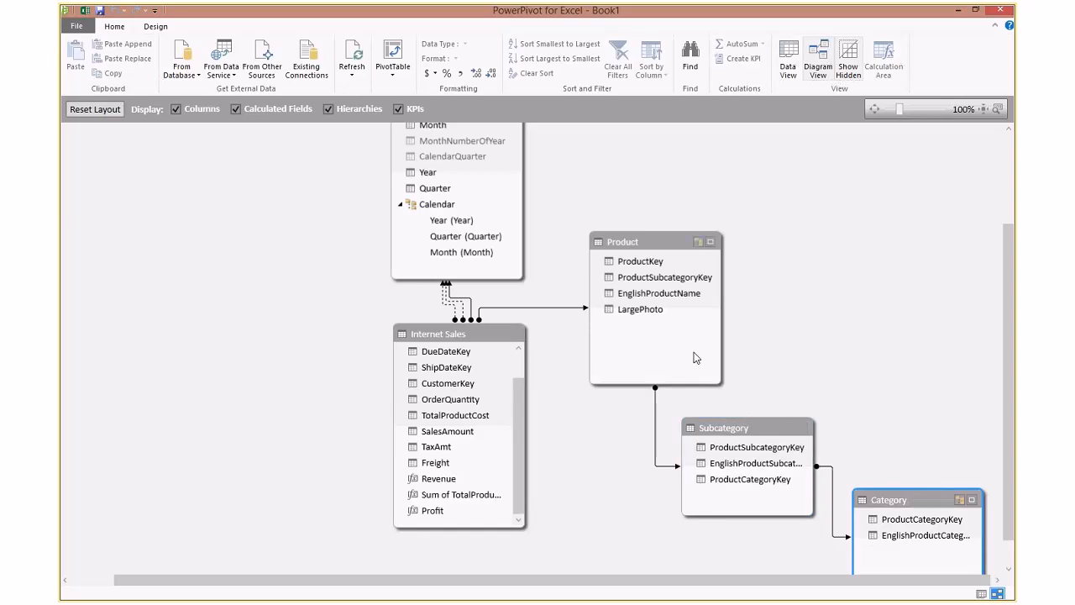
# Switch to the Excel workbook and examine the tables offered in the PivotTable field list, including Product
pyautogui.click(644, 243)
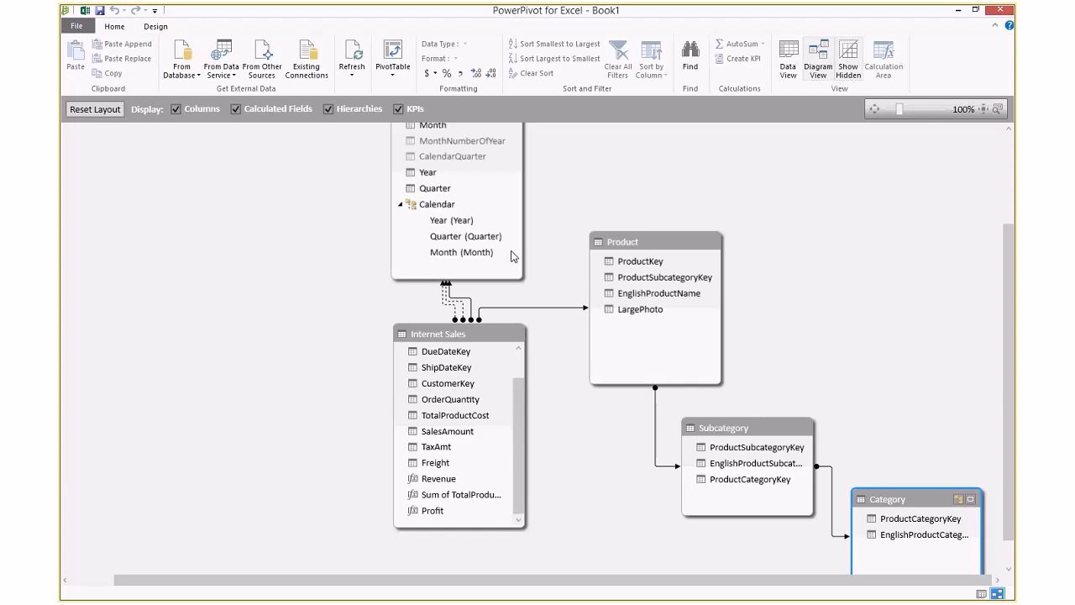
pyautogui.hotkey('alt', 'Tab')
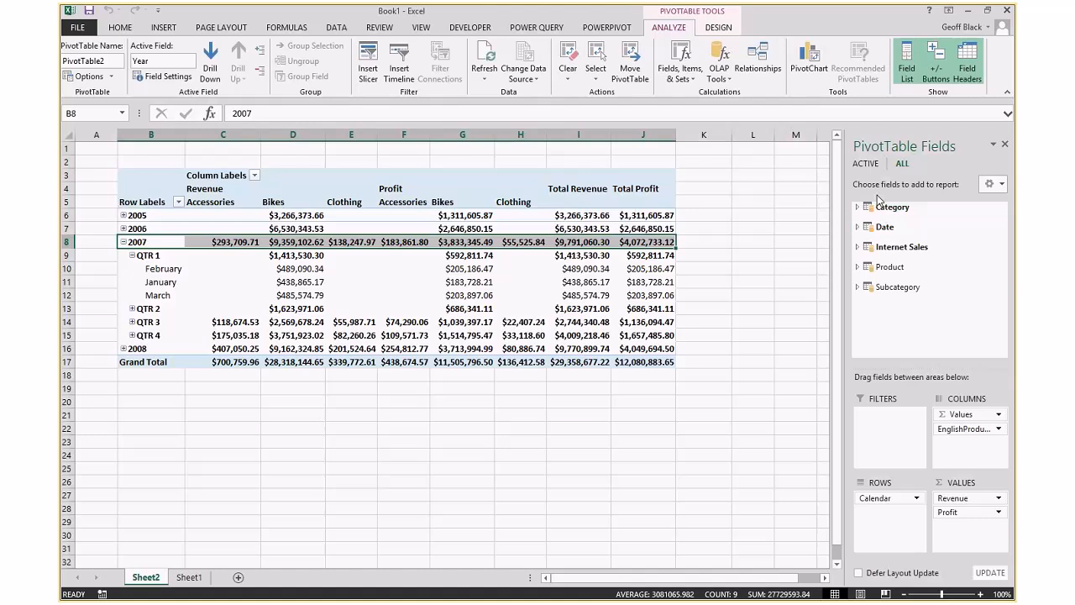
pyautogui.click(890, 268)
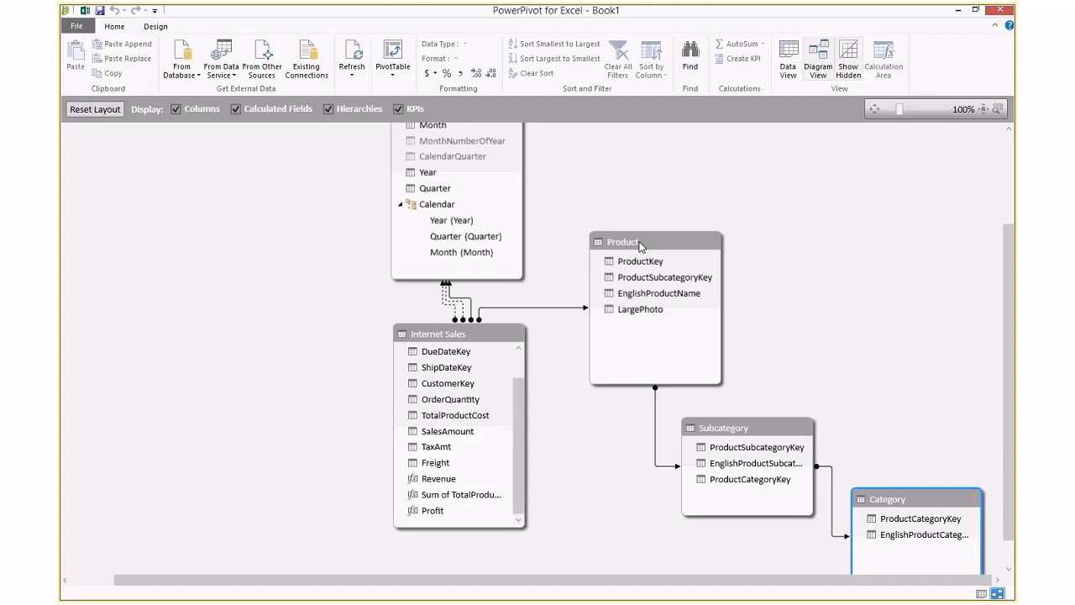
# Back in the PowerPivot diagram, hide the Product table's ProductKey column from client tools
pyautogui.click(642, 244)
pyautogui.click(640, 265)
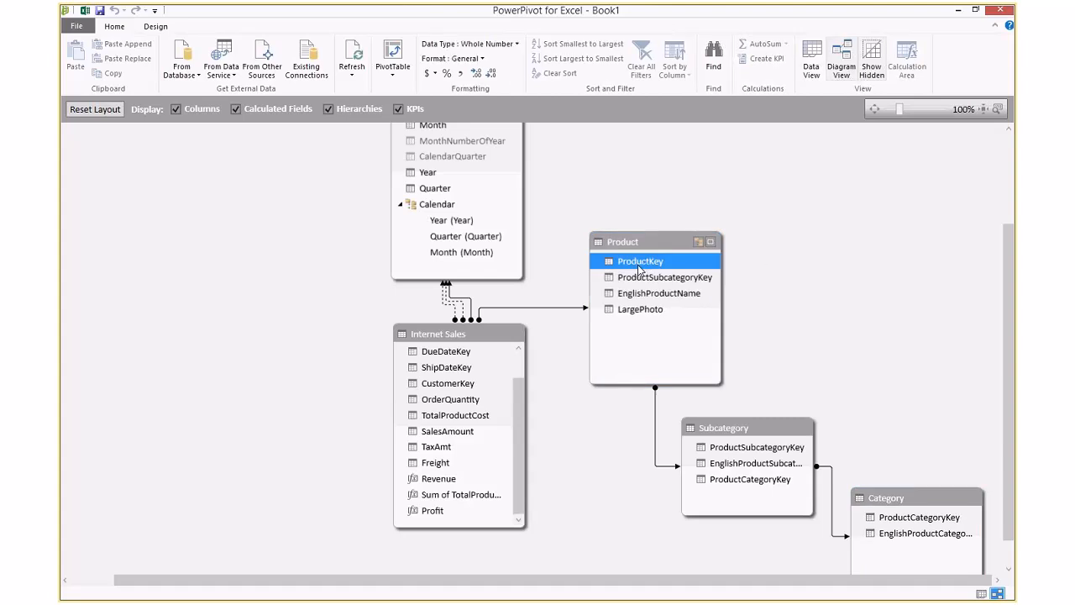
pyautogui.rightClick(639, 267)
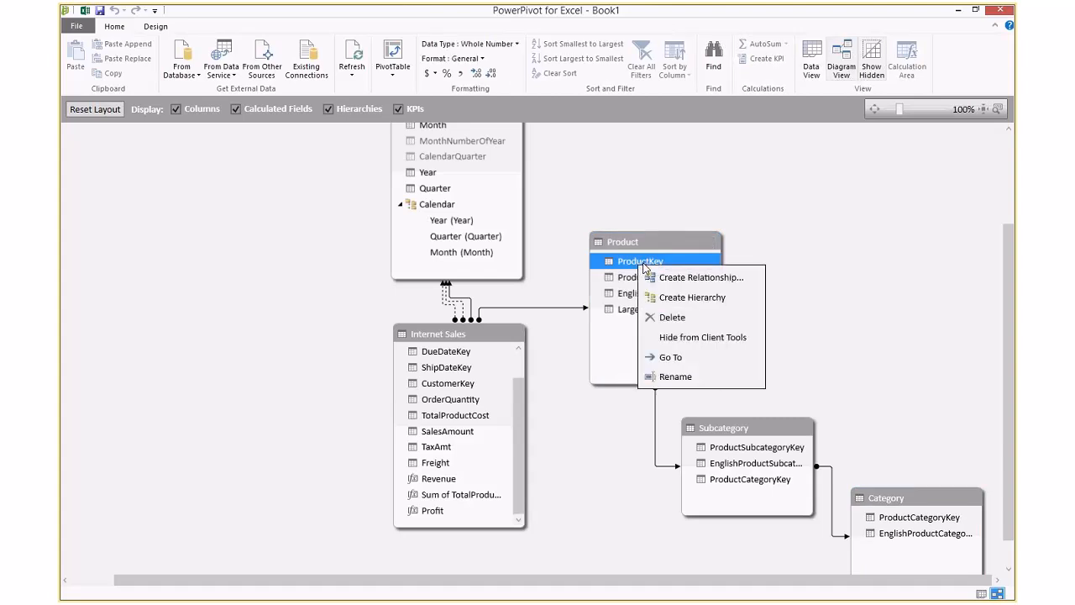
pyautogui.click(711, 340)
# Hide DueDateKey, ShipDateKey and CustomerKey in Internet Sales from client tools, and move that table farther away from Product
pyautogui.click(428, 351)
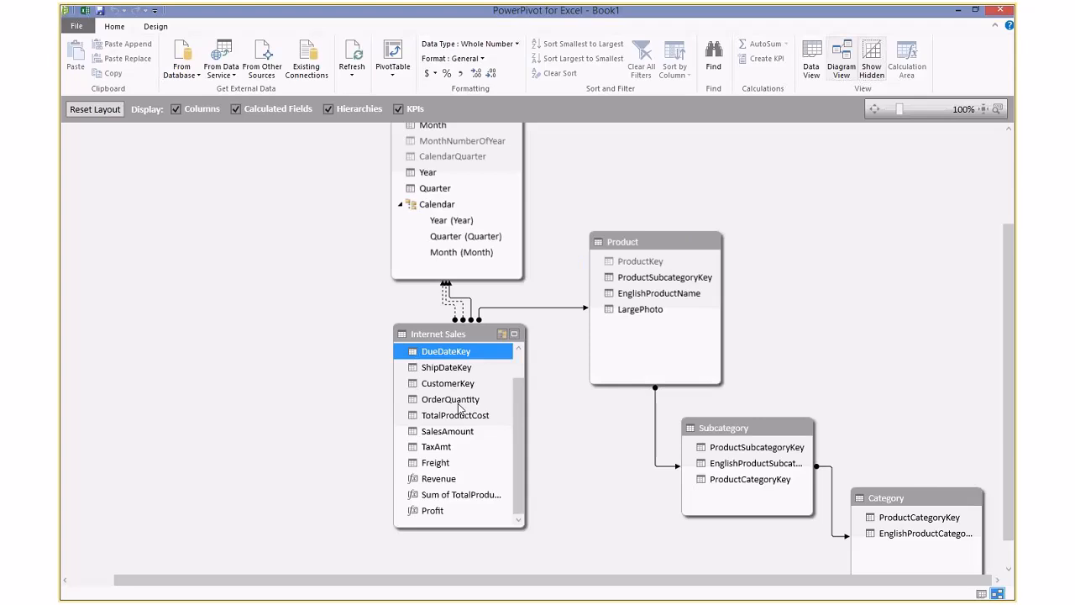
pyautogui.keyDown('shift'); pyautogui.click(462, 383); pyautogui.keyUp('shift')
pyautogui.rightClick(465, 383)
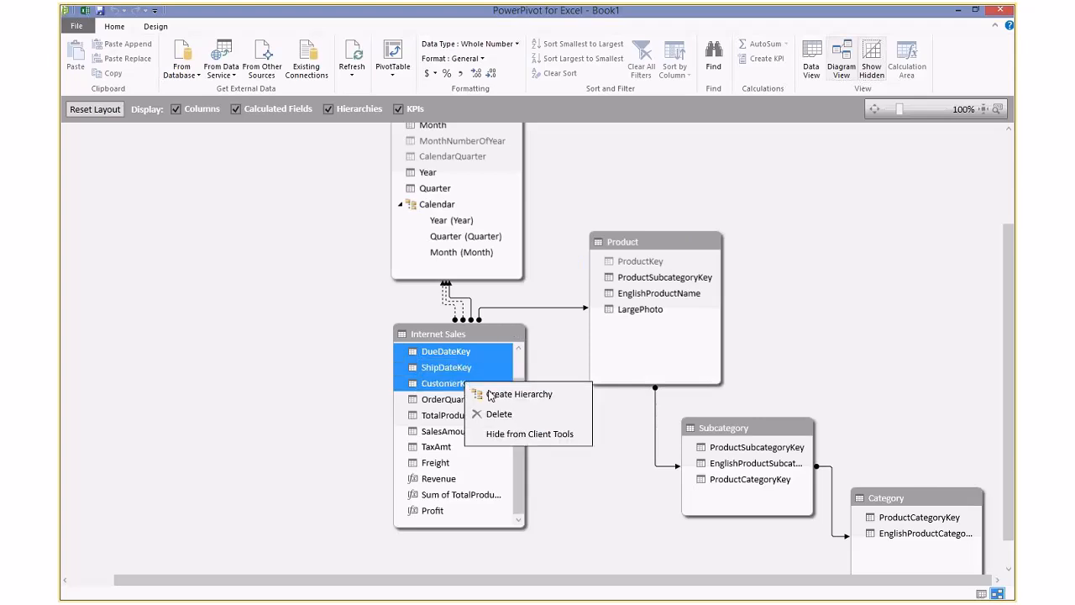
pyautogui.click(520, 434)
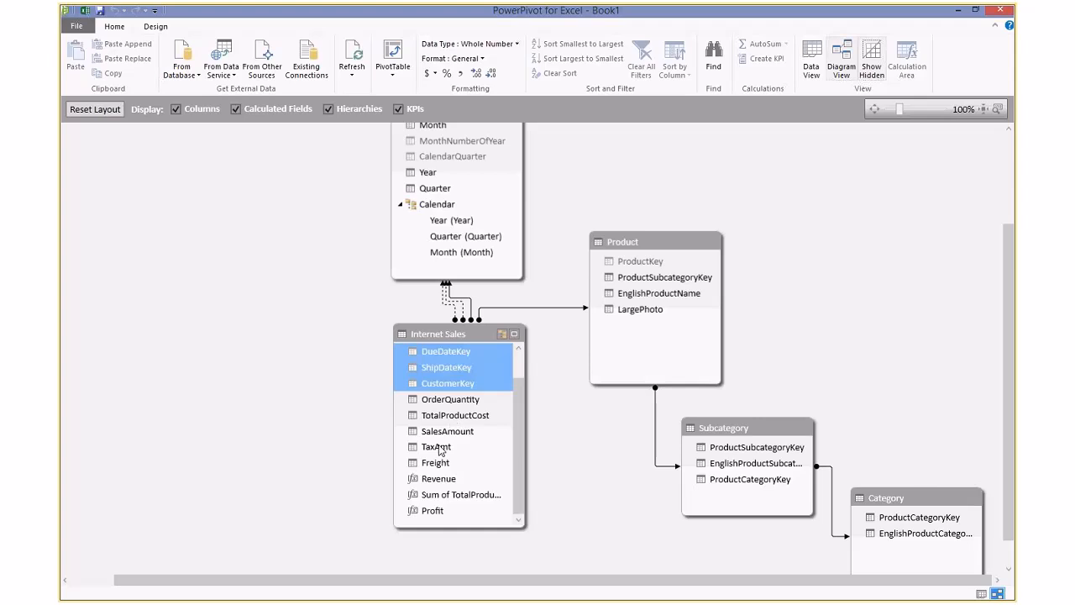
pyautogui.click(461, 340)
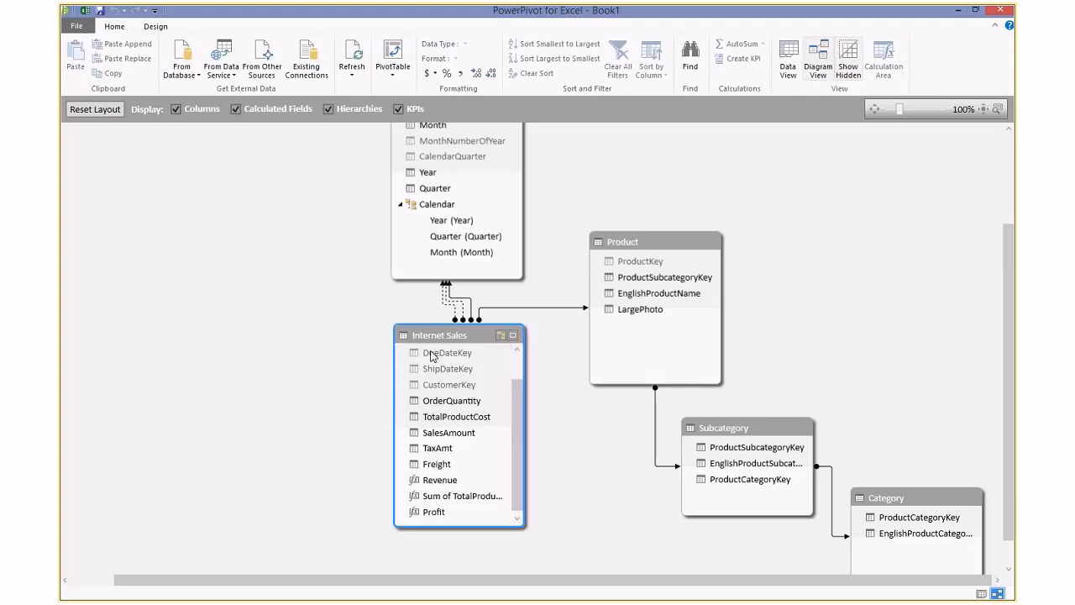
pyautogui.moveTo(437, 340); pyautogui.dragTo(365, 359)
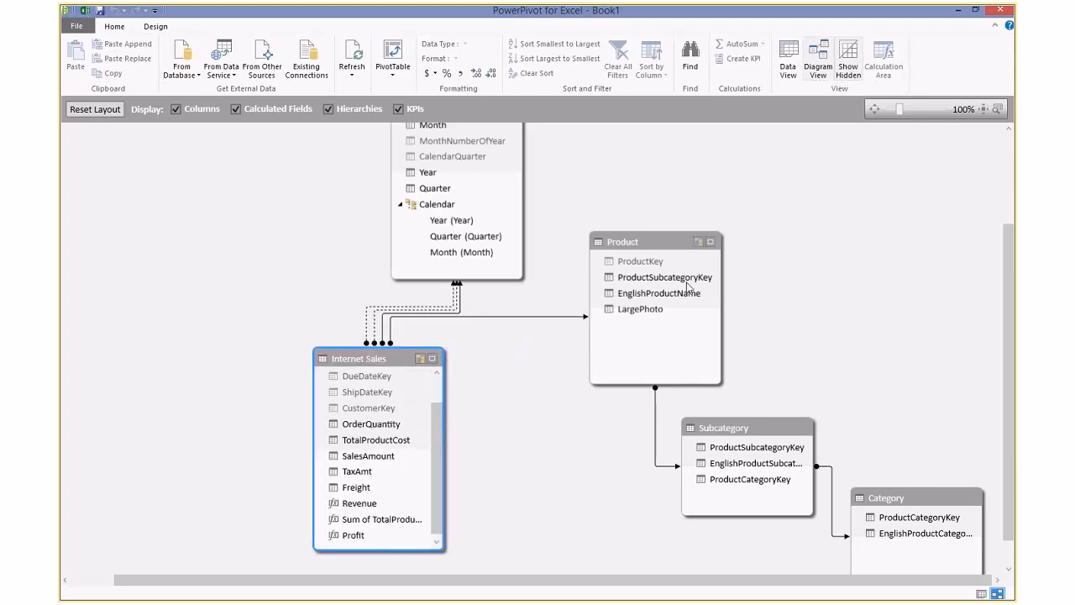
# Hide the Product table's ProductSubcategoryKey column from client tools
pyautogui.click(644, 242)
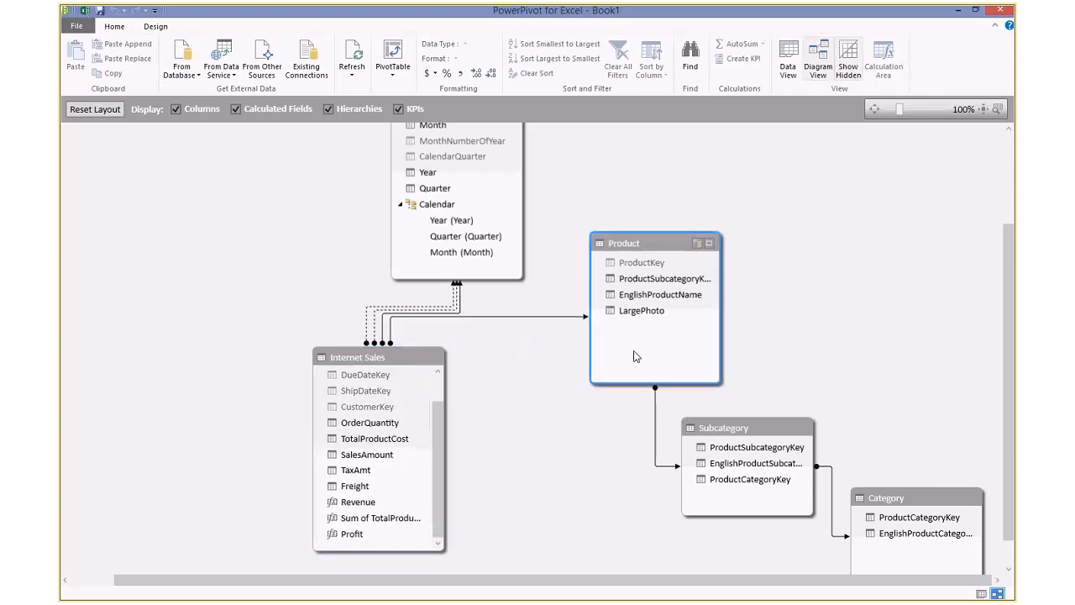
pyautogui.click(645, 283)
pyautogui.rightClick(644, 280)
pyautogui.click(647, 347)
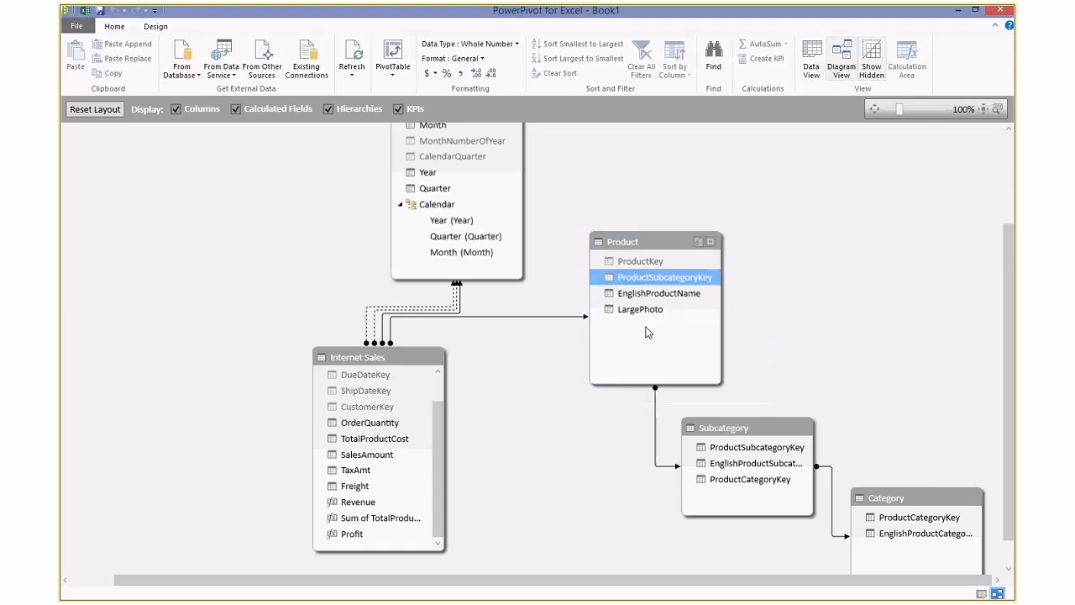
# Rename the Product table's LargePhoto column to Photo
pyautogui.click(640, 308)
pyautogui.click(641, 309)
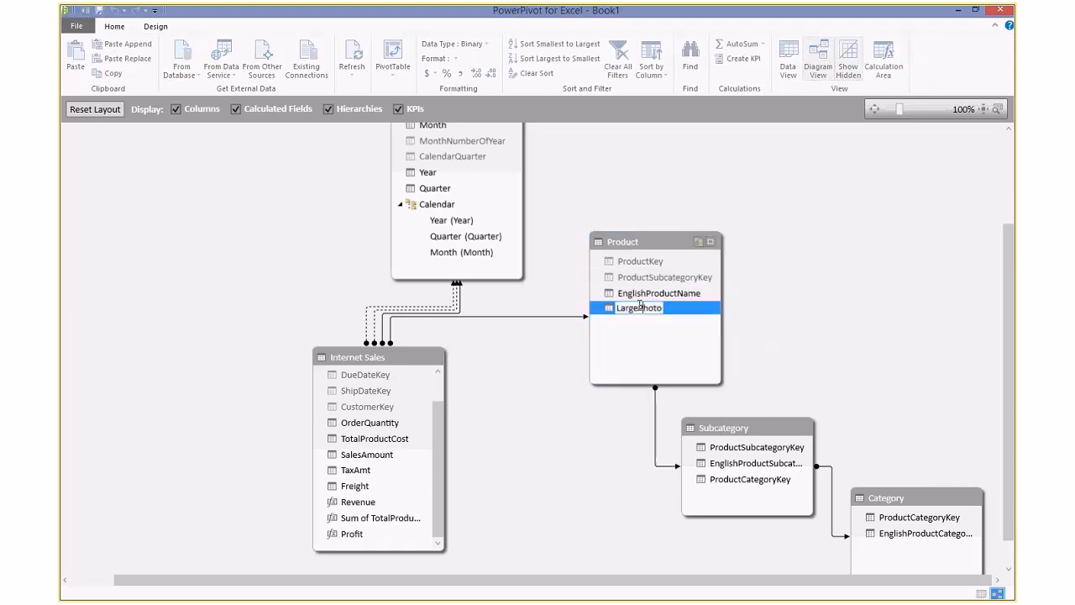
pyautogui.moveTo(640, 307); pyautogui.dragTo(566, 309)
pyautogui.press('BackSpace')
# Rename the Product table's EnglishProductName column to ProductName
pyautogui.click(622, 293)
pyautogui.click(667, 295)
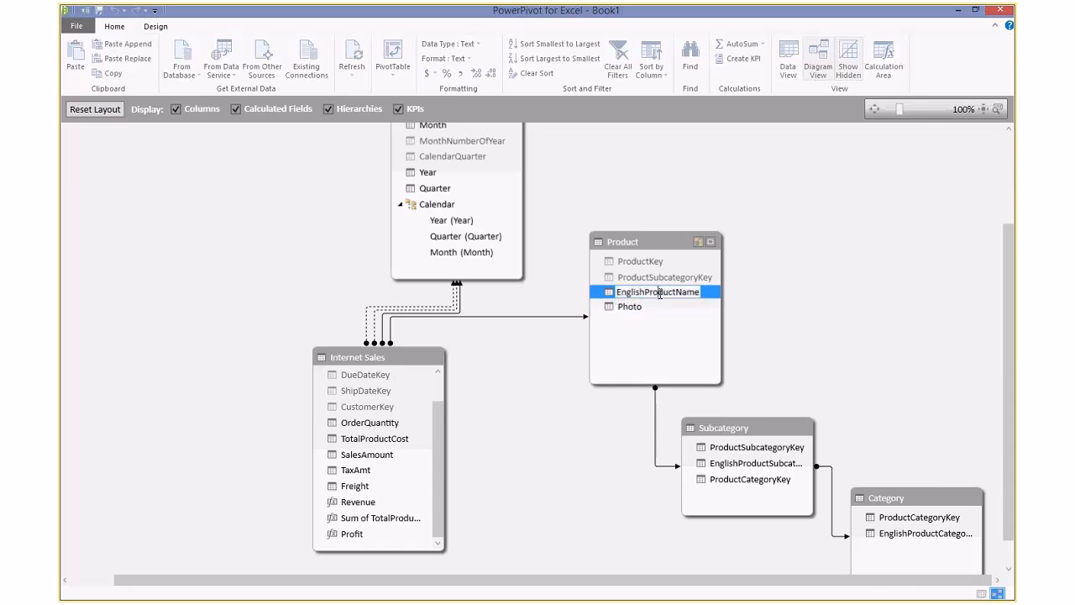
pyautogui.moveTo(647, 292); pyautogui.dragTo(524, 284)
pyautogui.press('BackSpace')
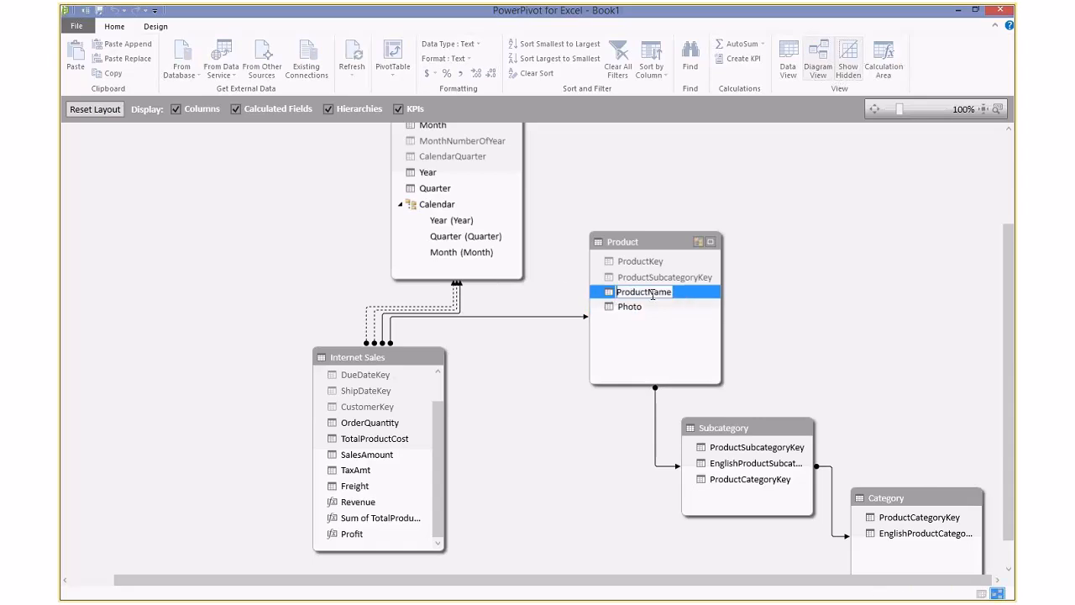
pyautogui.press('Return')
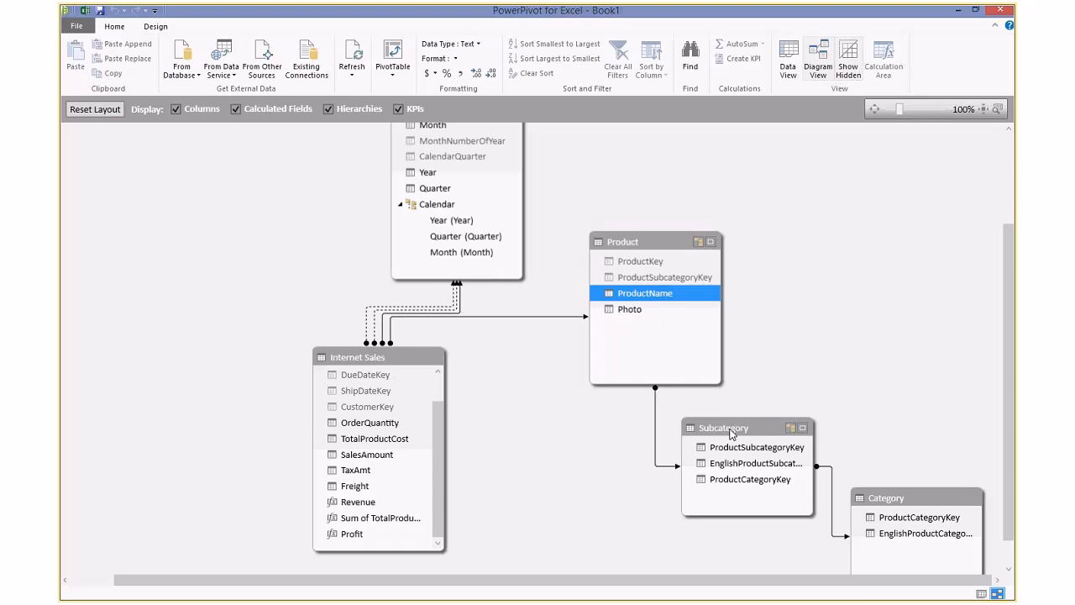
# Rename the English product subcategory name column in the Subcategory table to SubcategoryName
pyautogui.rightClick(735, 448)
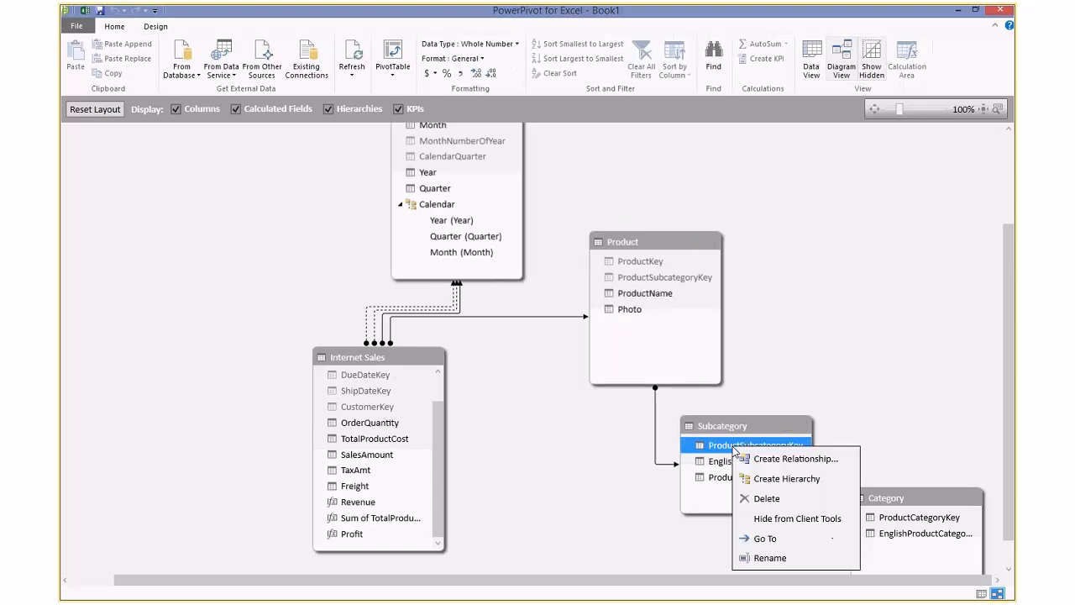
pyautogui.click(740, 464)
pyautogui.doubleClick(739, 464)
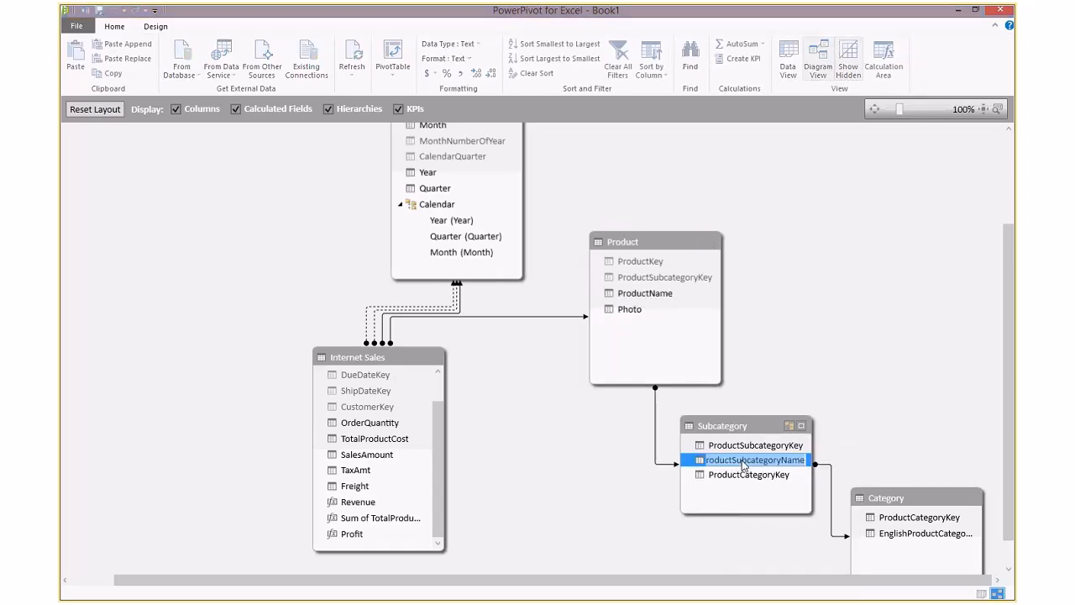
pyautogui.click(735, 461)
pyautogui.moveTo(734, 460); pyautogui.dragTo(542, 453)
pyautogui.press('BackSpace')
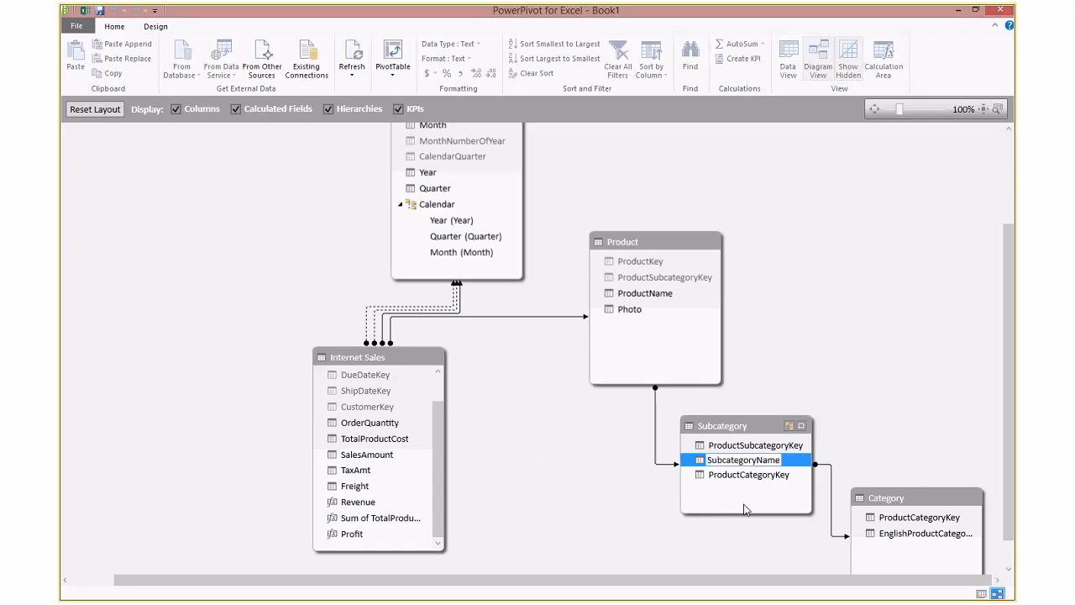
pyautogui.press('Return')
# Move the Category table up level with Product and rename its English product category name column to CategoryName
pyautogui.click(895, 479)
pyautogui.moveTo(894, 479); pyautogui.dragTo(895, 273)
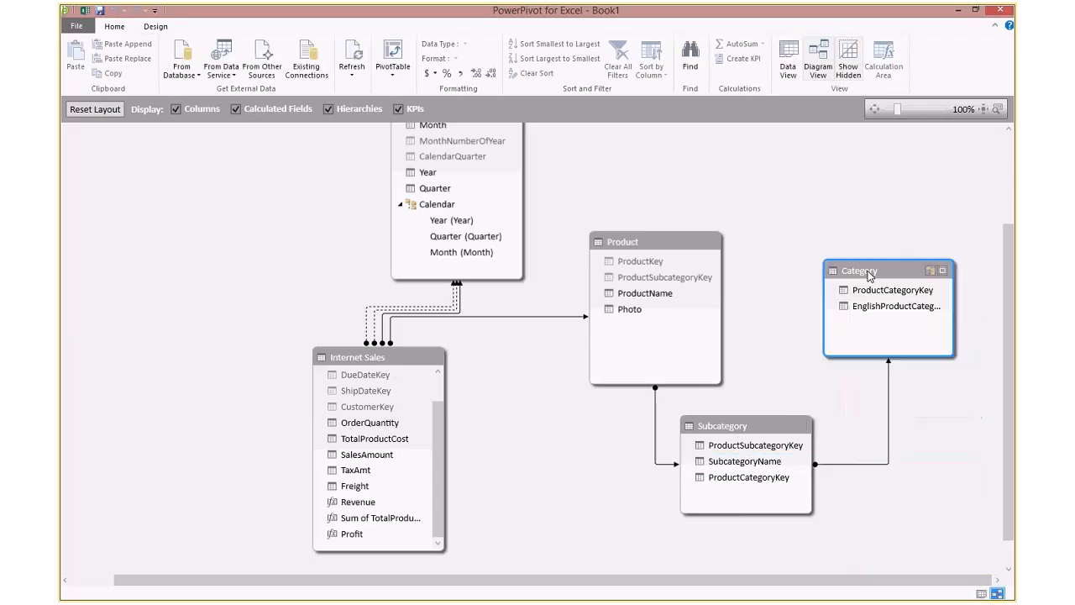
pyautogui.click(924, 308)
pyautogui.doubleClick(924, 310)
pyautogui.click(947, 308)
pyautogui.moveTo(918, 308); pyautogui.dragTo(749, 311)
pyautogui.press('Delete')
pyautogui.press('Return')
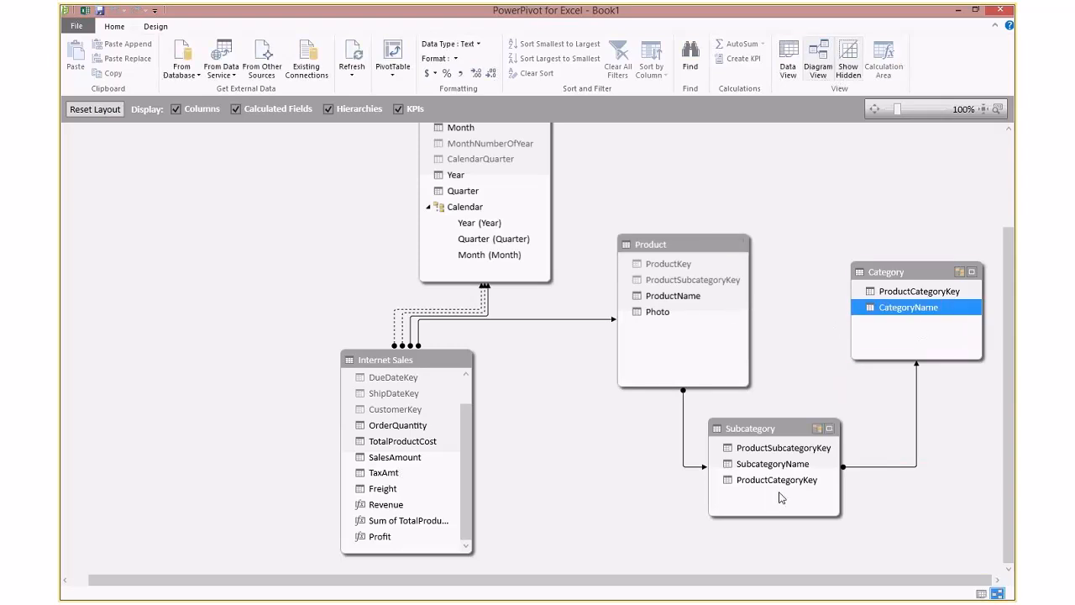
# Show the Product table's data and add a new column named Category
pyautogui.click(764, 465)
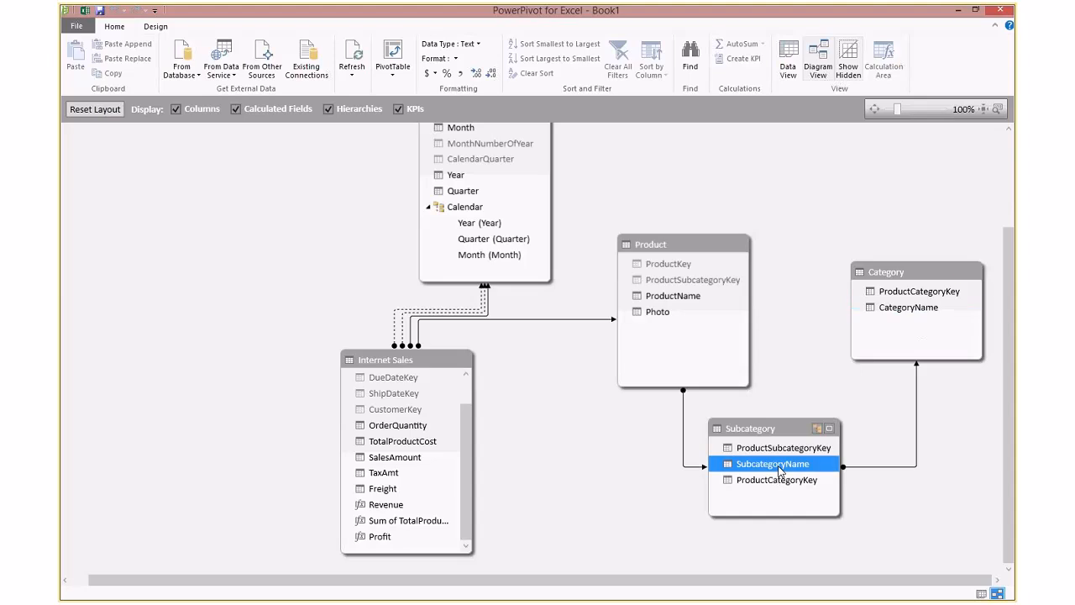
pyautogui.click(657, 249)
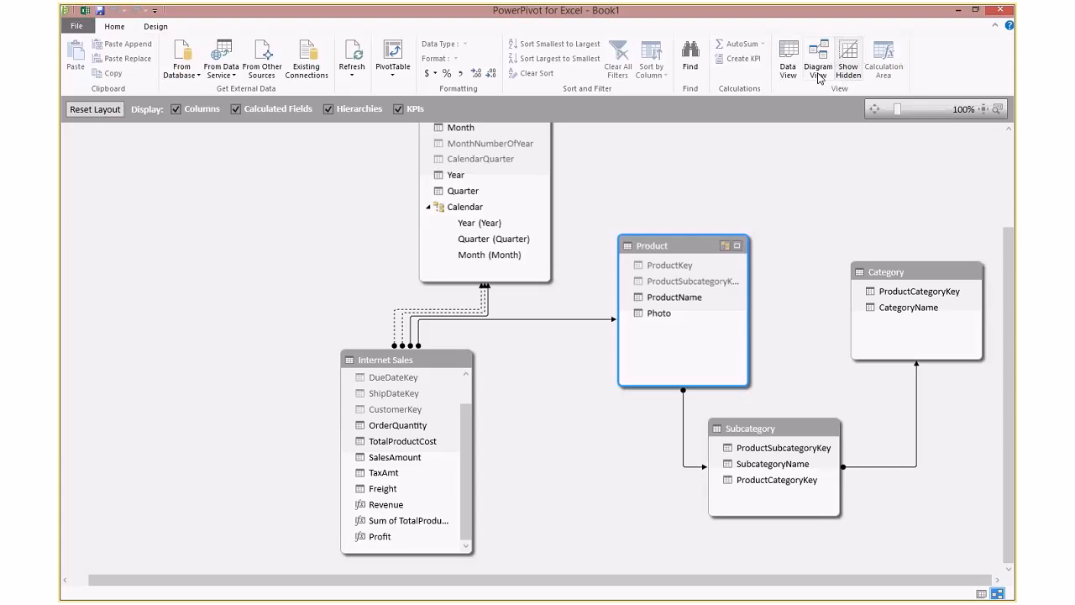
pyautogui.click(788, 57)
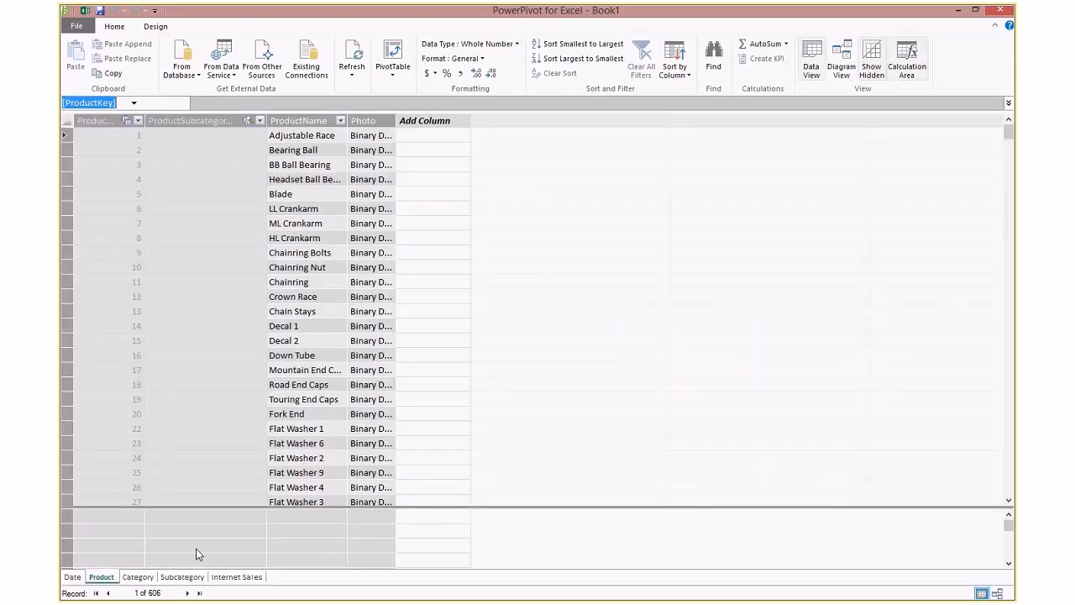
pyautogui.click(423, 119)
pyautogui.doubleClick(423, 119)
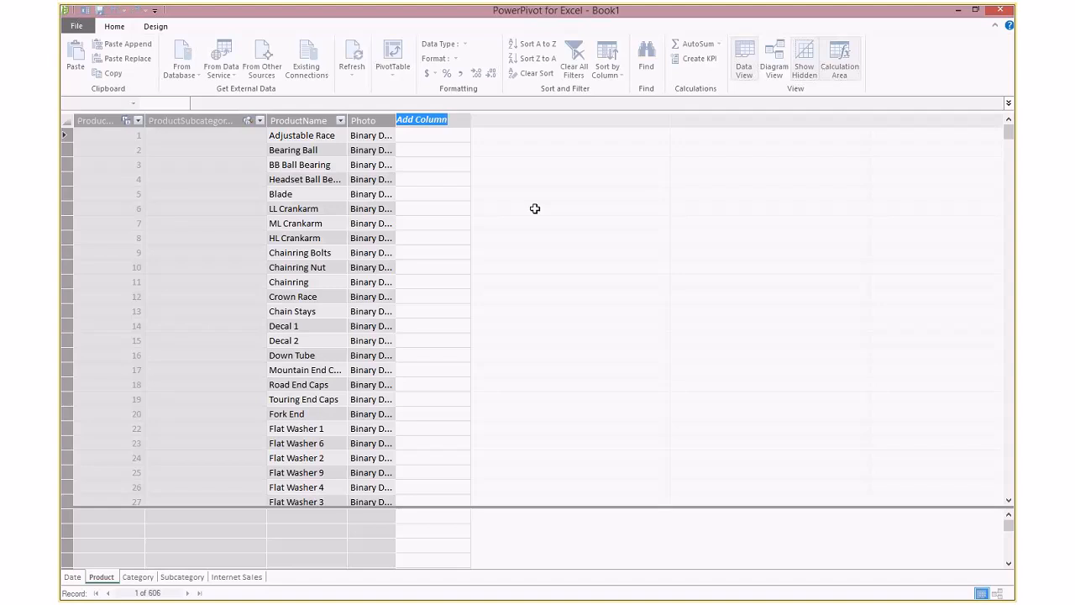
pyautogui.write('Category')
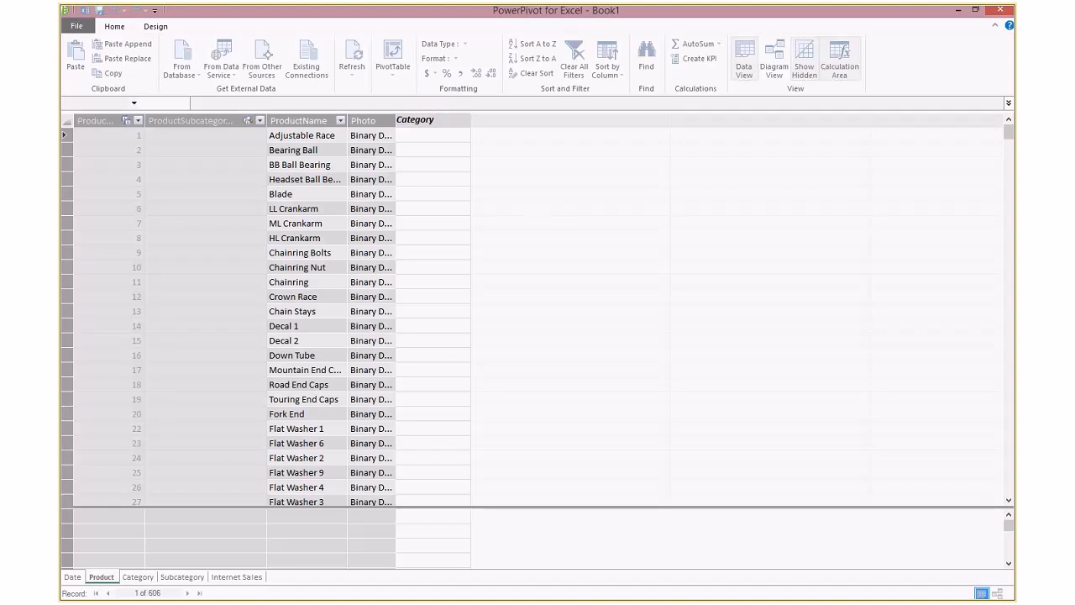
pyautogui.press('Return')
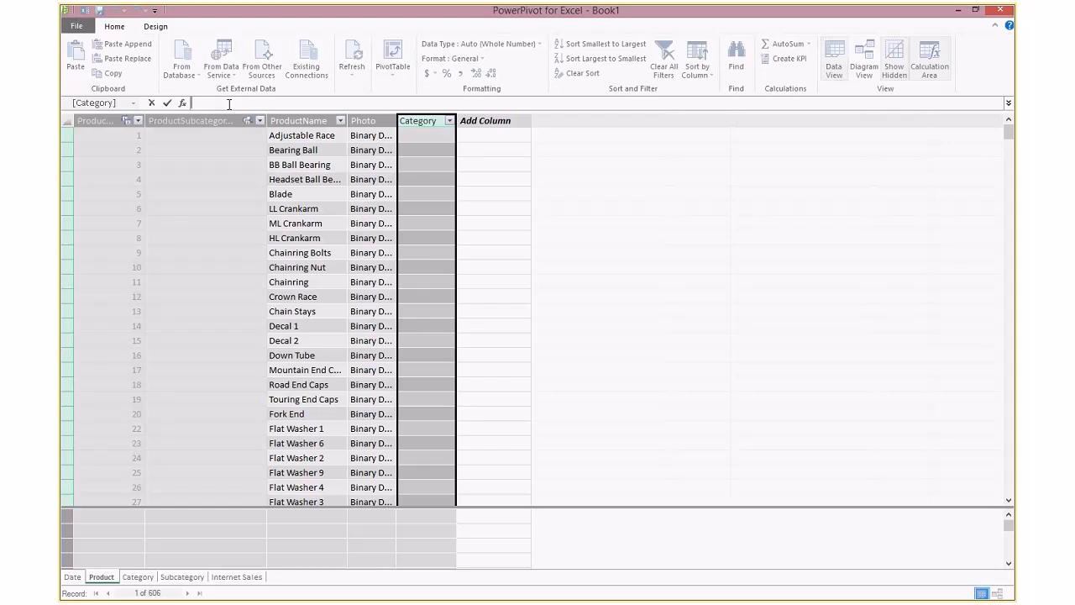
# Give the Product table's Category column the formula =RELATED(Category[CategoryName])
pyautogui.write('=')
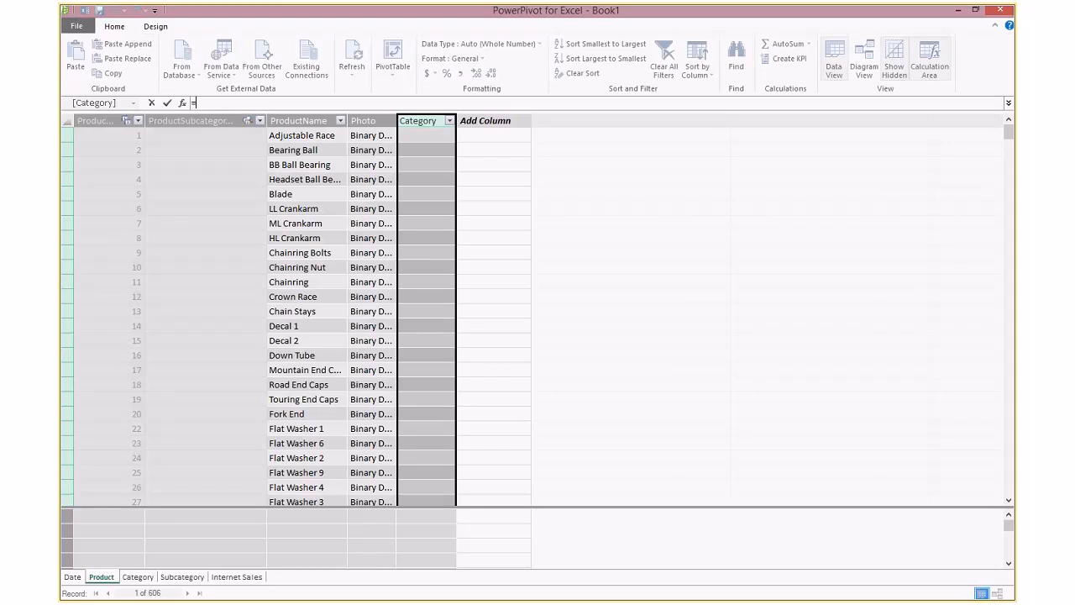
pyautogui.write('RE')
pyautogui.press('Tab')
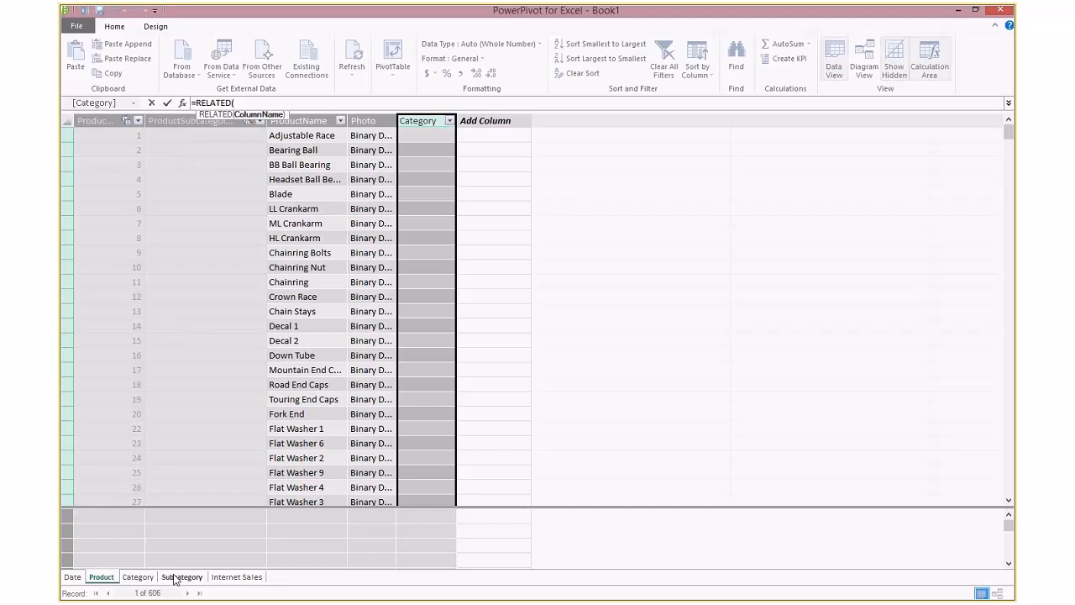
pyautogui.click(135, 578)
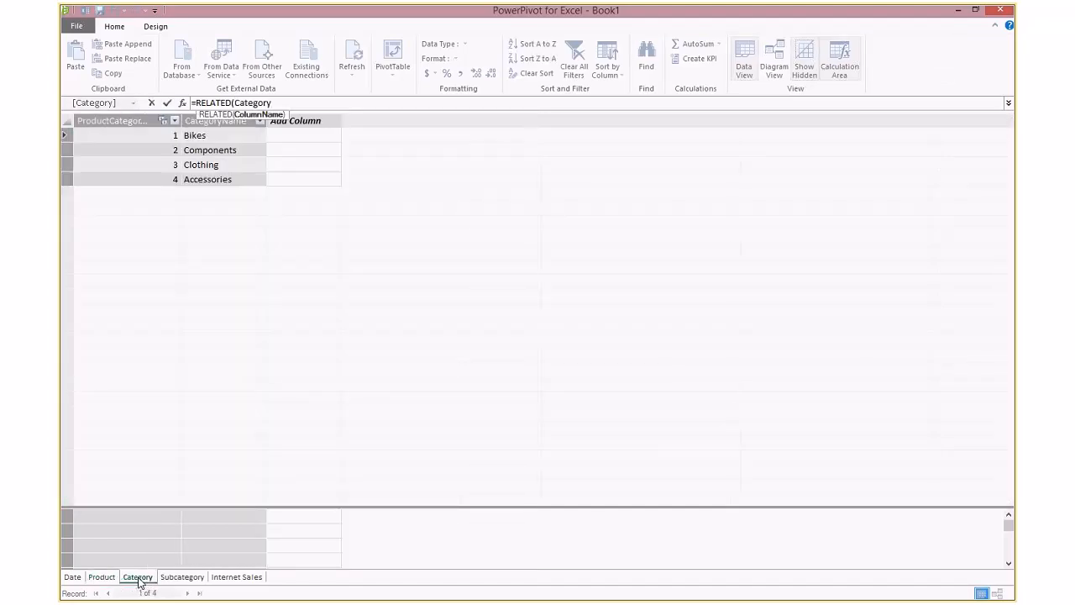
pyautogui.click(212, 122)
pyautogui.write(')')
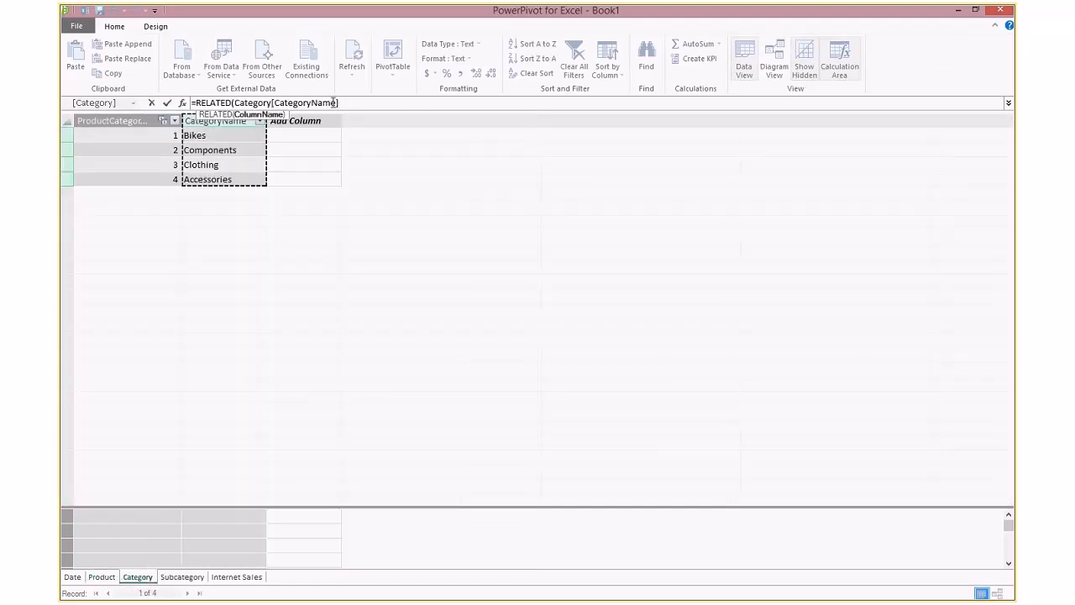
pyautogui.press('Return')
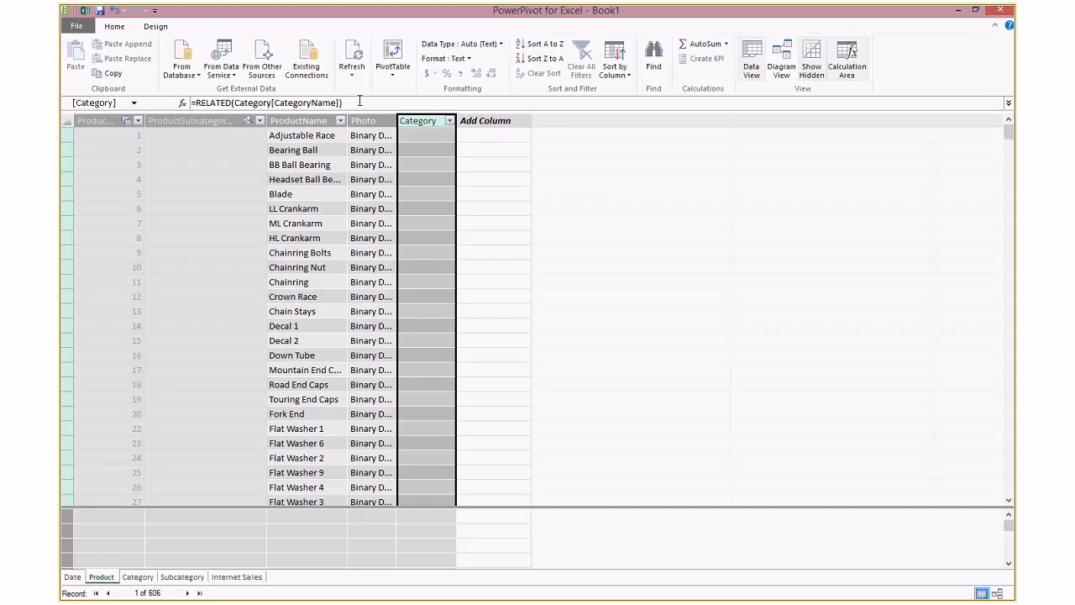
# Add another new column named SubCategory to the Product table
pyautogui.doubleClick(475, 121)
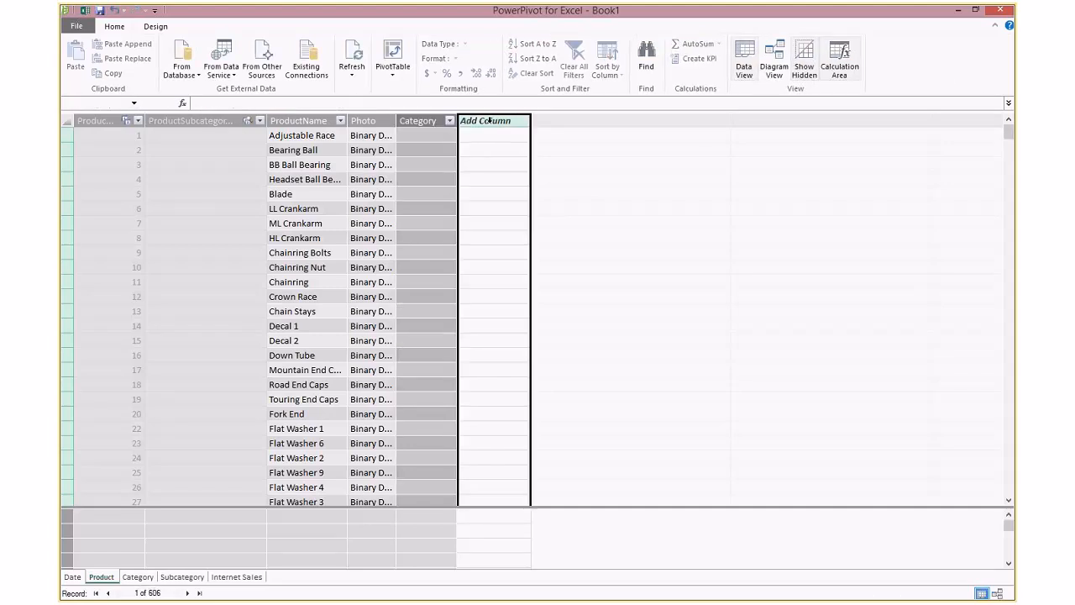
pyautogui.write('SubC')
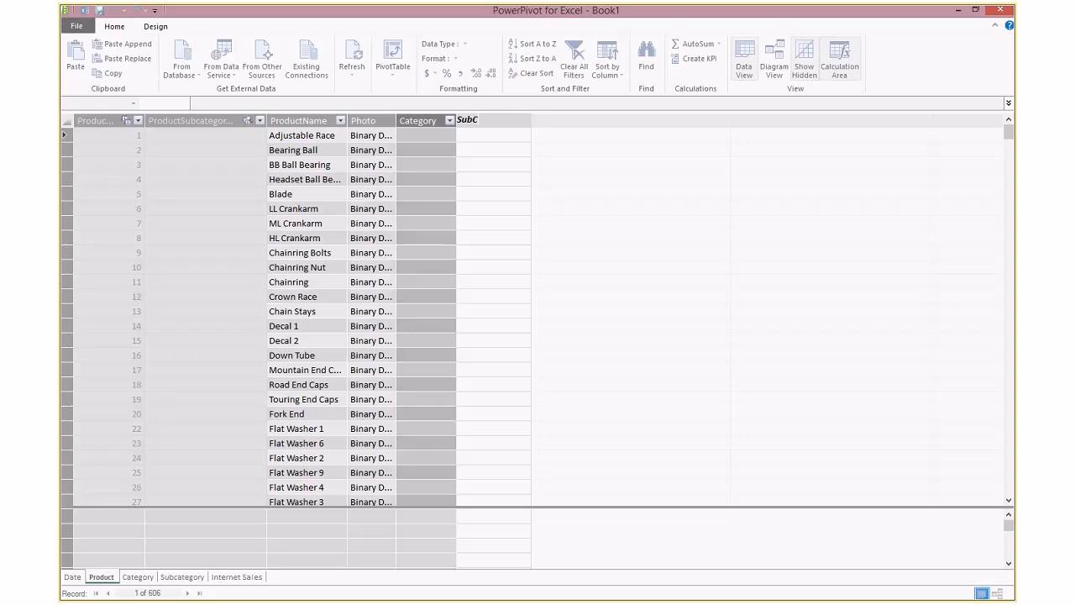
pyautogui.write('ategory')
pyautogui.press('Return')
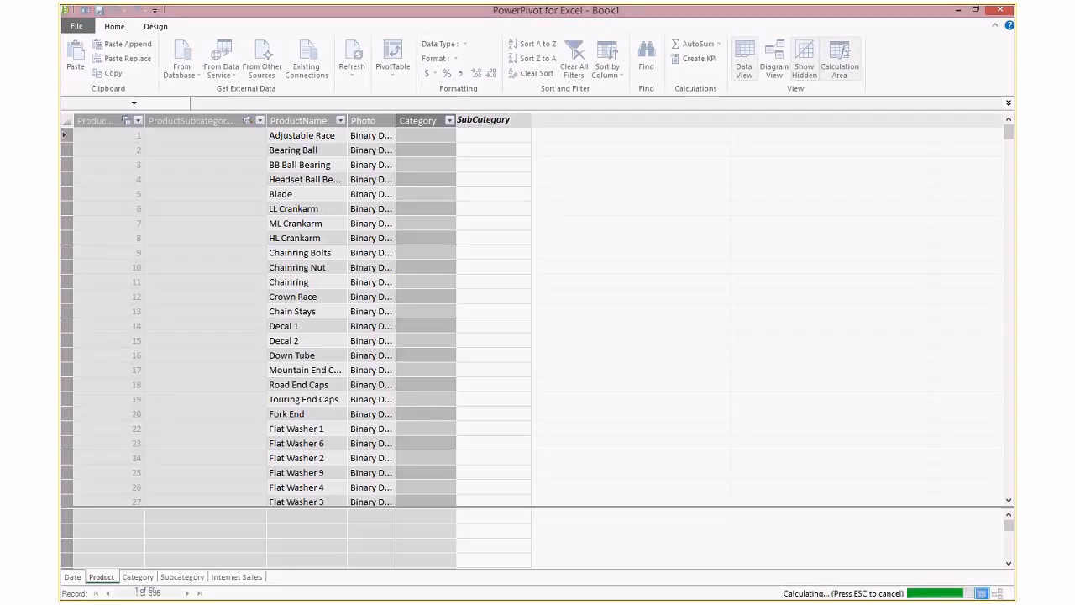
# Give the SubCategory column the formula =RELATED(Subcategory[SubcategoryName])
pyautogui.write('=')
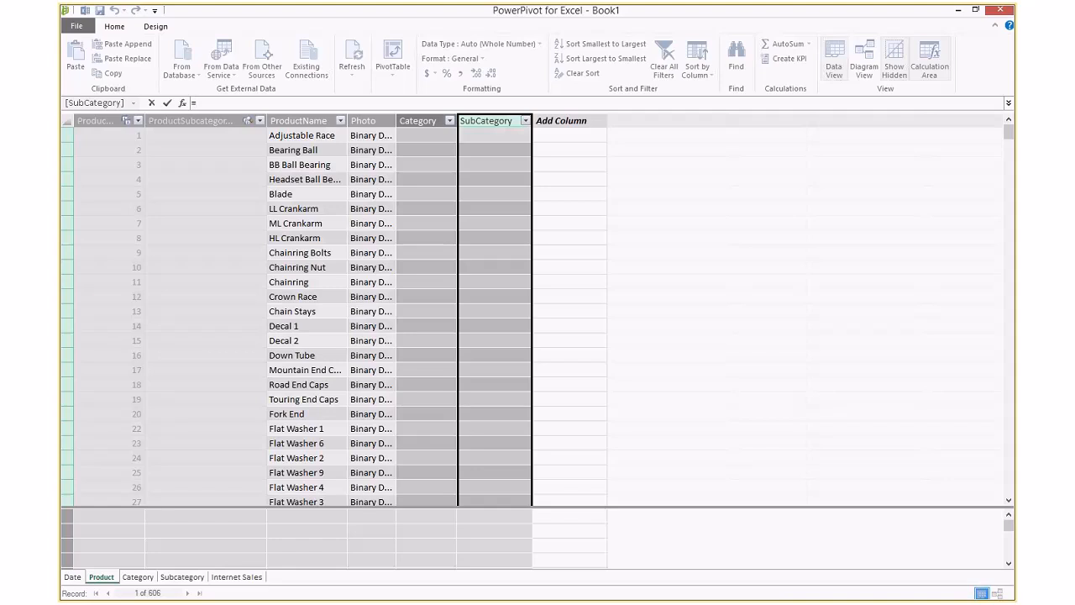
pyautogui.write('RELATED(')
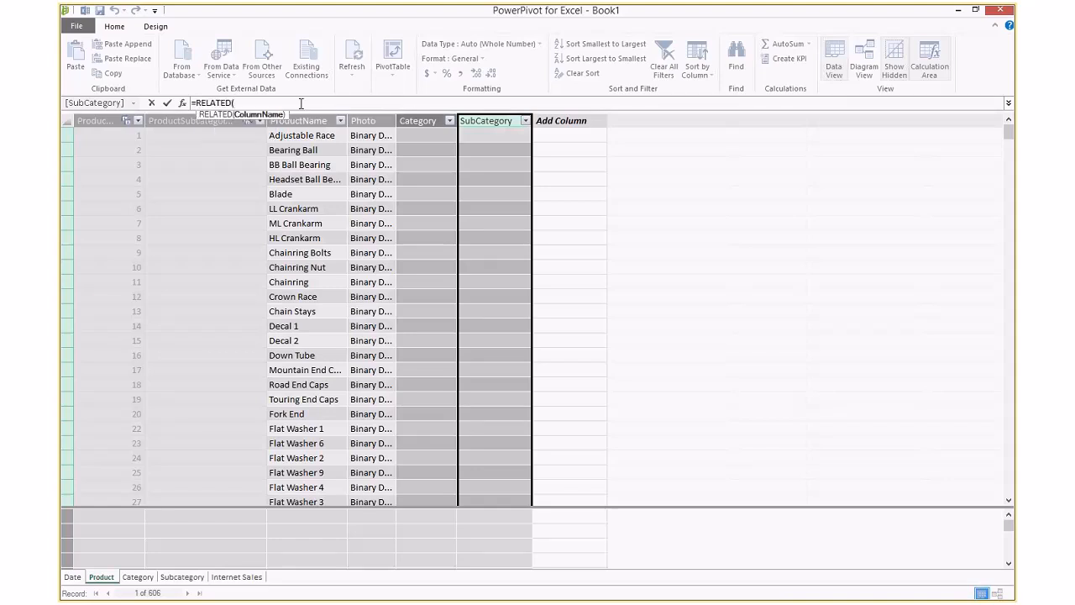
pyautogui.click(172, 578)
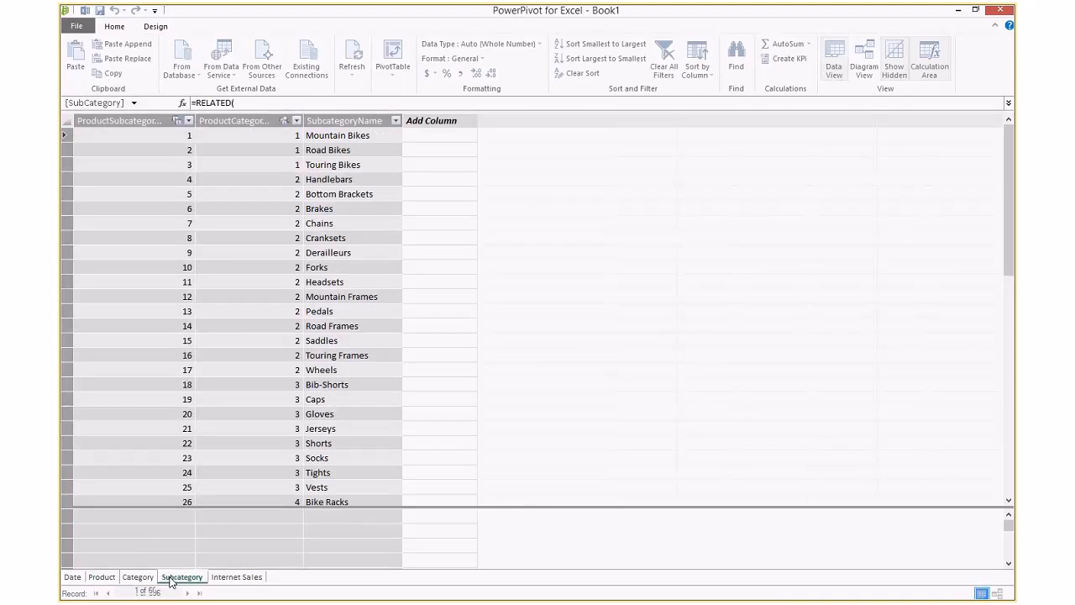
pyautogui.click(349, 121)
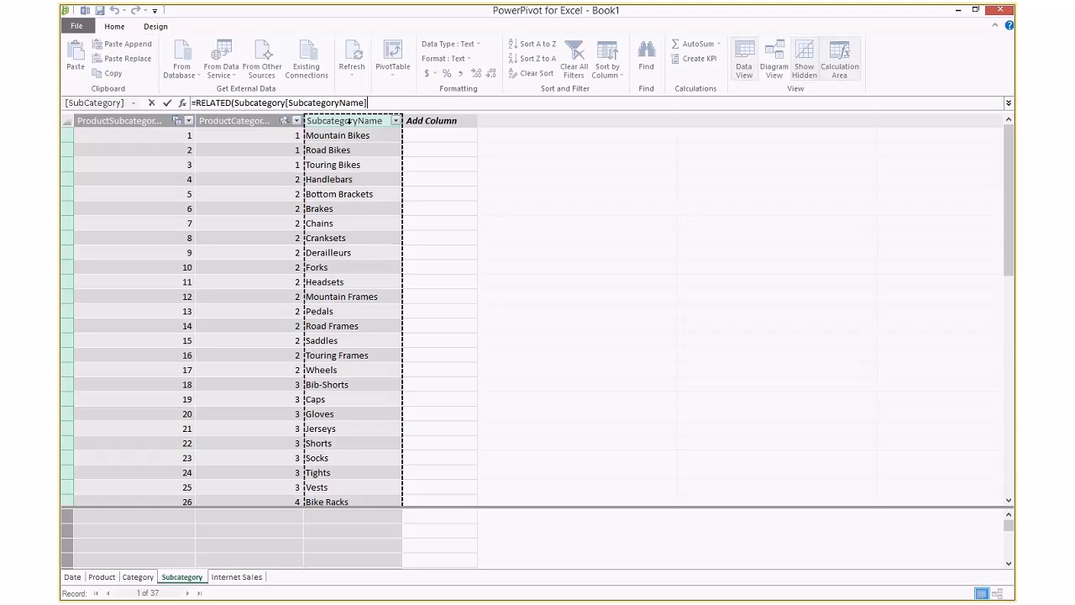
pyautogui.write(')')
pyautogui.press('Return')
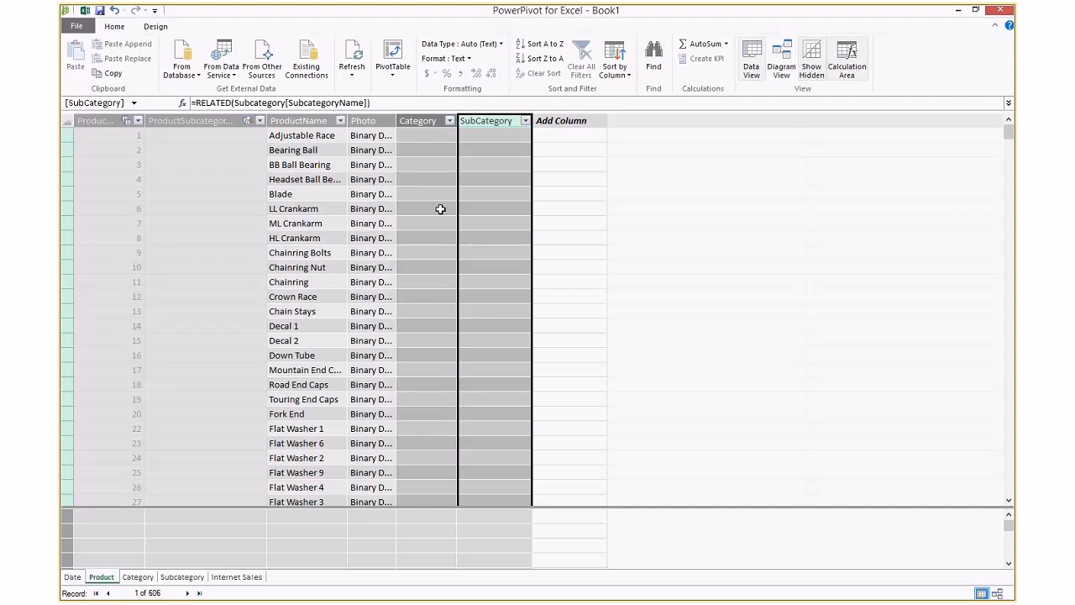
# Check the calculated Category and SubCategory values across the early and middle rows of the Product table
pyautogui.click(418, 297)
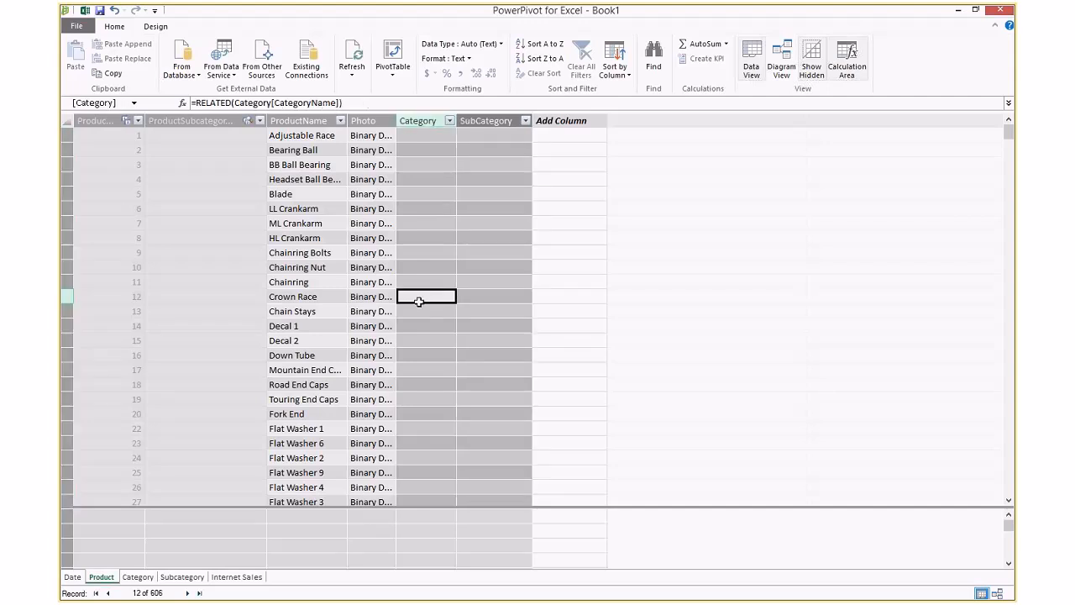
pyautogui.click(425, 136)
pyautogui.click(427, 179)
pyautogui.click(425, 238)
pyautogui.click(423, 324)
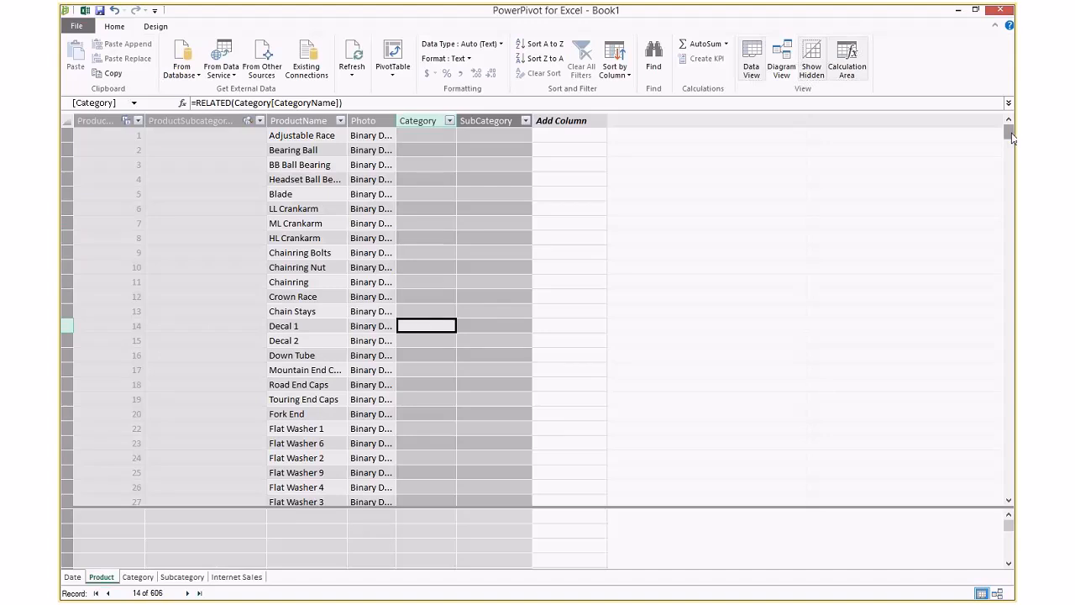
pyautogui.moveTo(1013, 134); pyautogui.dragTo(1014, 296)
pyautogui.click(483, 312)
pyautogui.click(431, 401)
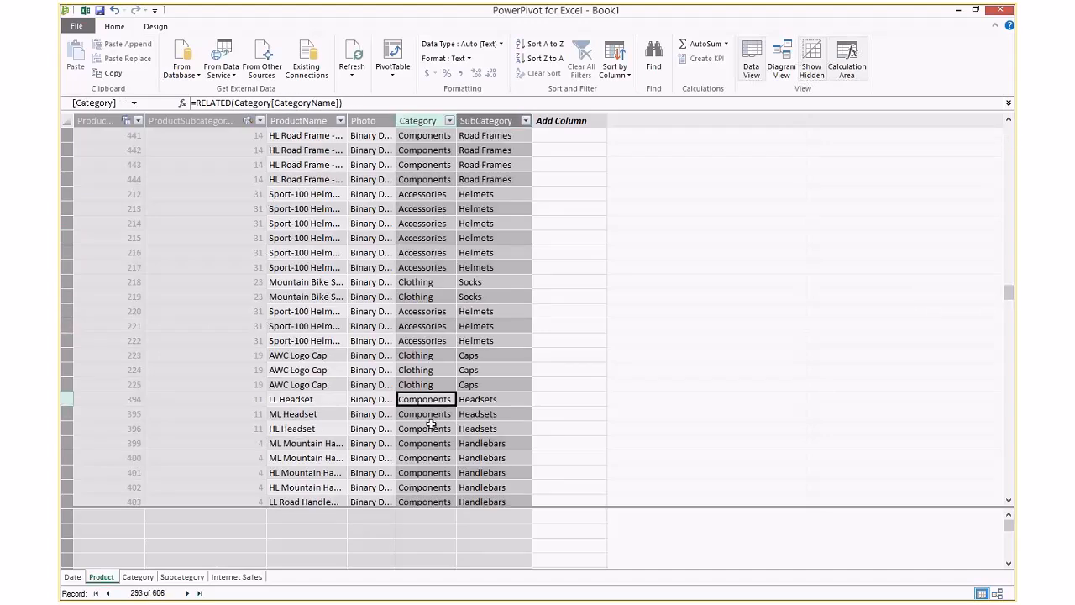
pyautogui.click(471, 428)
pyautogui.click(473, 267)
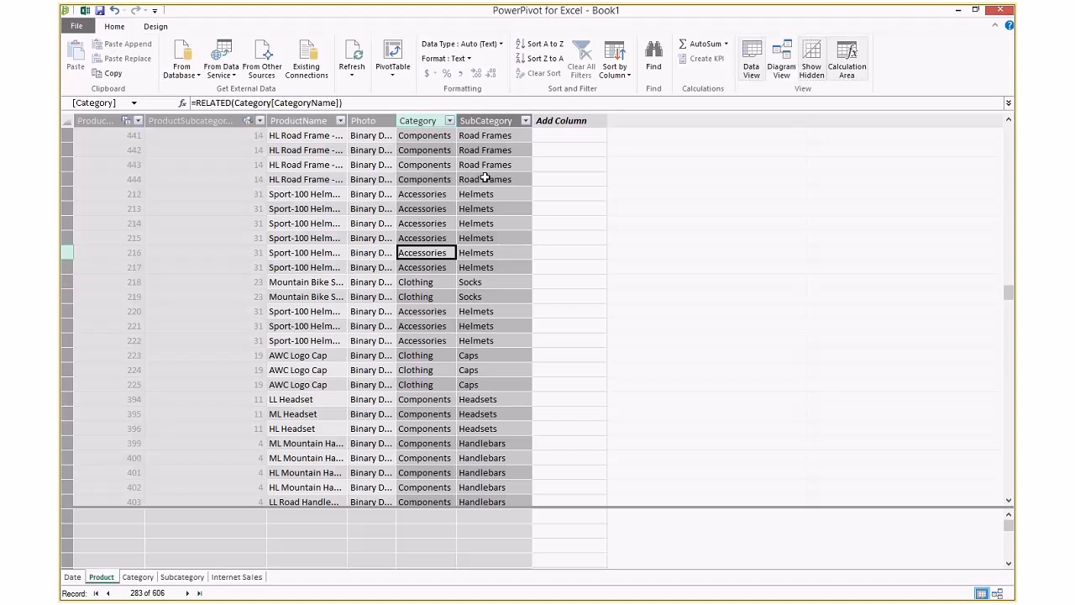
pyautogui.click(495, 179)
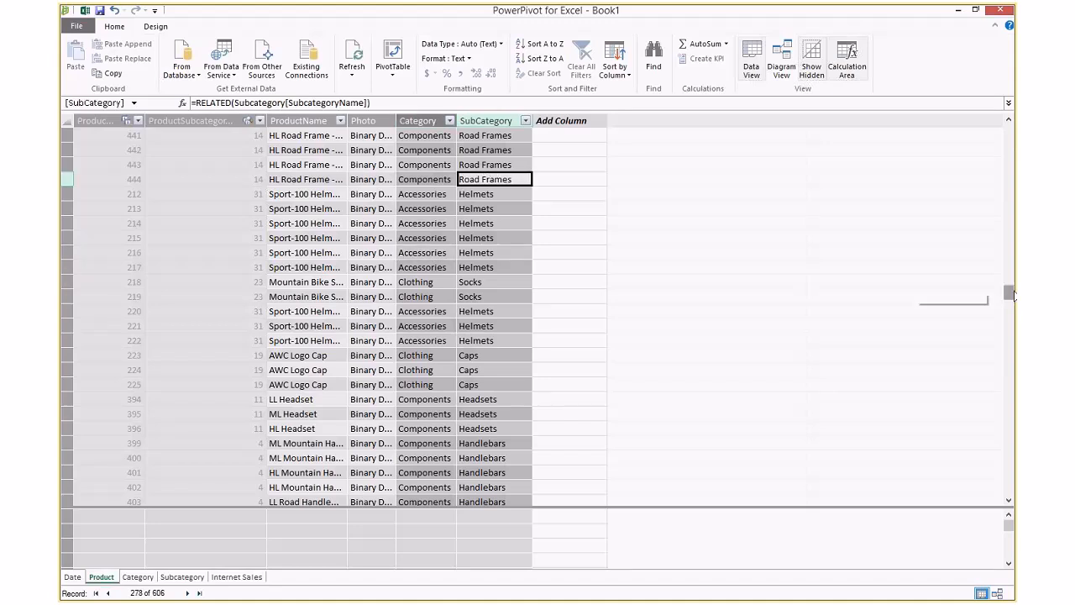
# Examine the product names in the Product table's earlier rows against their Category and SubCategory values
pyautogui.moveTo(1012, 293); pyautogui.dragTo(1012, 245)
pyautogui.moveTo(300, 165); pyautogui.dragTo(294, 311)
pyautogui.moveTo(1012, 257); pyautogui.dragTo(1004, 144)
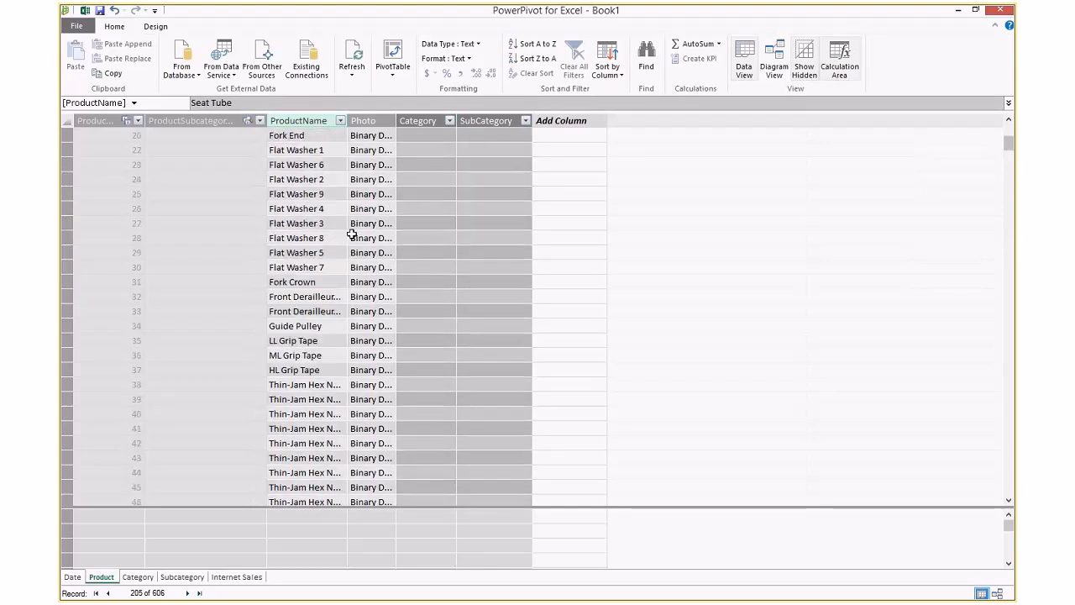
pyautogui.click(350, 234)
pyautogui.click(305, 427)
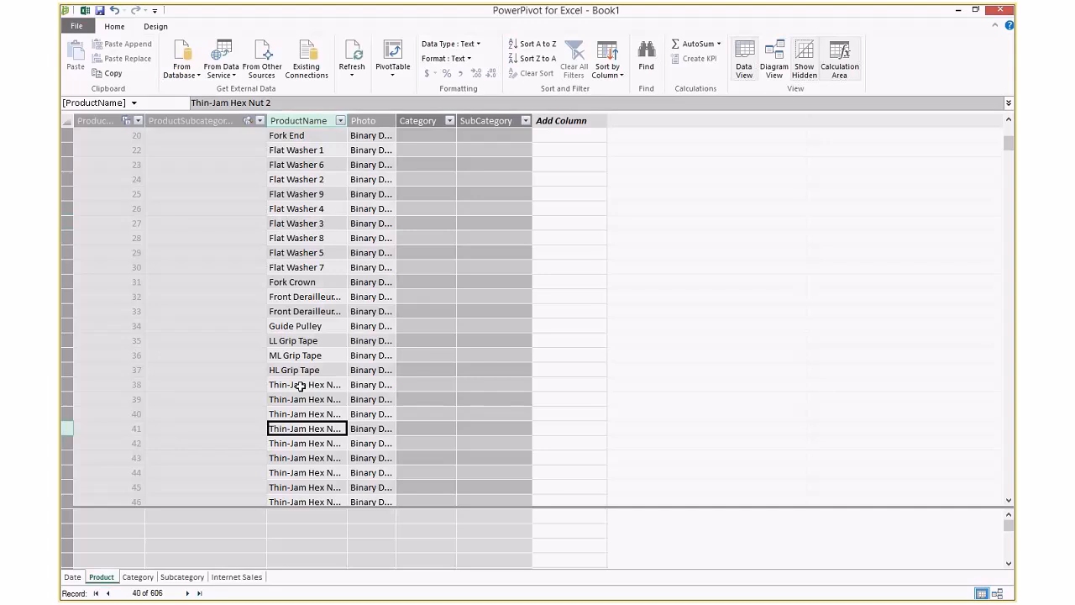
pyautogui.click(300, 371)
pyautogui.moveTo(1009, 140); pyautogui.dragTo(1009, 125)
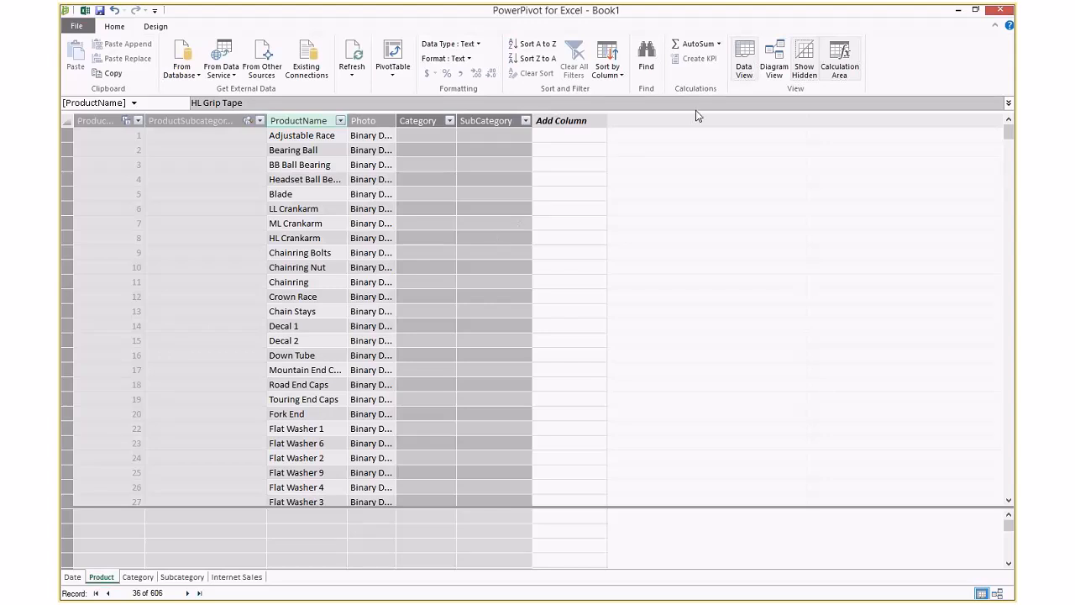
pyautogui.moveTo(1009, 132)
pyautogui.mouseDown()
pyautogui.moveTo(1011, 274)
pyautogui.moveTo(1011, 130)
pyautogui.mouseUp()
# Return to the relationship diagram and move the Product table up beside the table holding the Calendar hierarchy
pyautogui.click(774, 64)
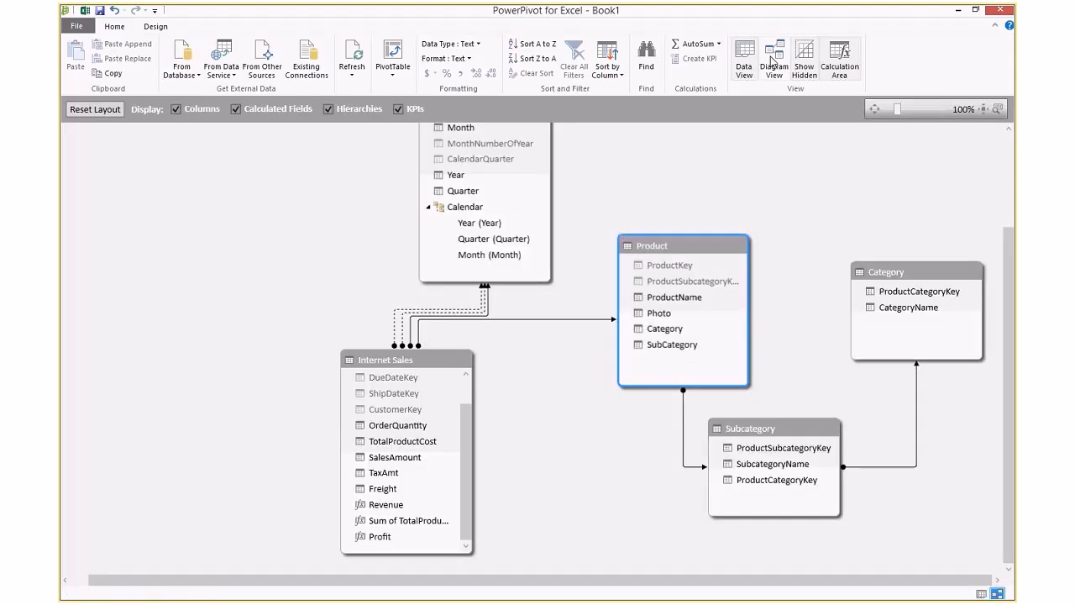
pyautogui.moveTo(684, 245); pyautogui.dragTo(664, 177)
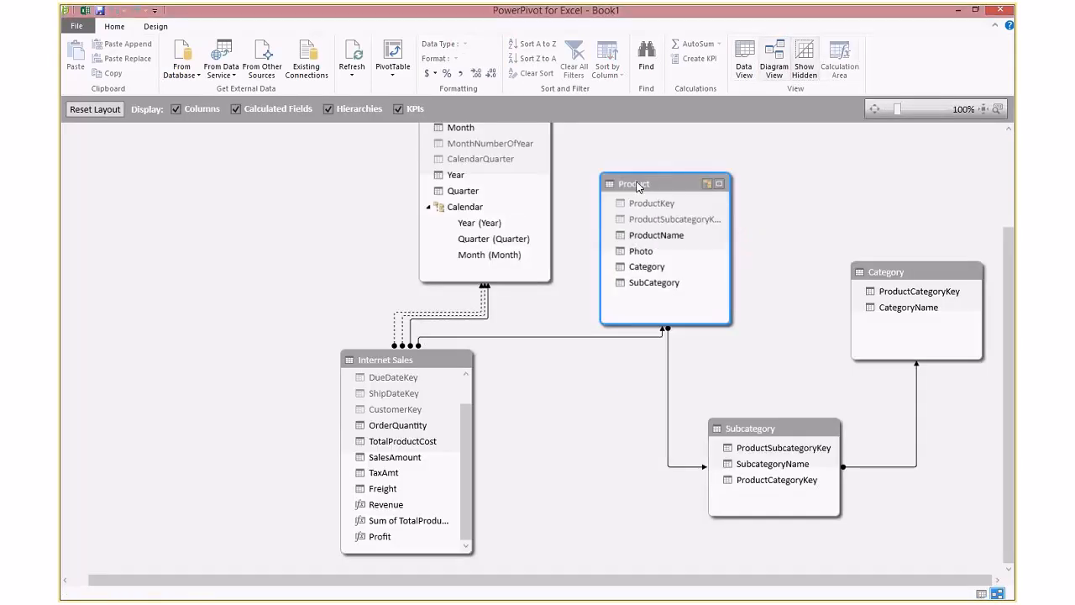
# Create a hierarchy named Categories in the Product table
pyautogui.click(647, 277)
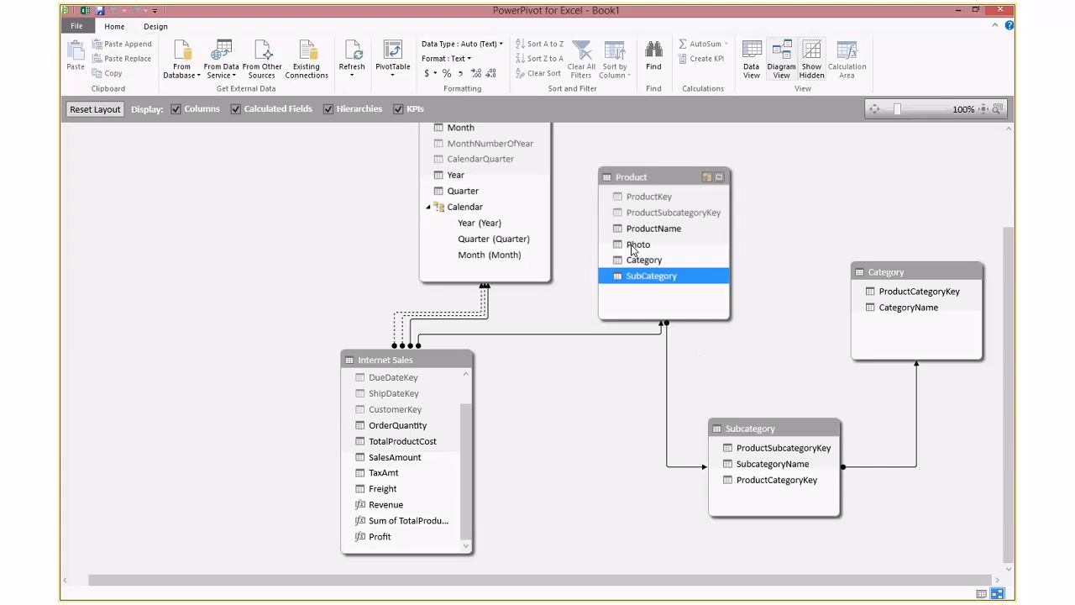
pyautogui.click(635, 261)
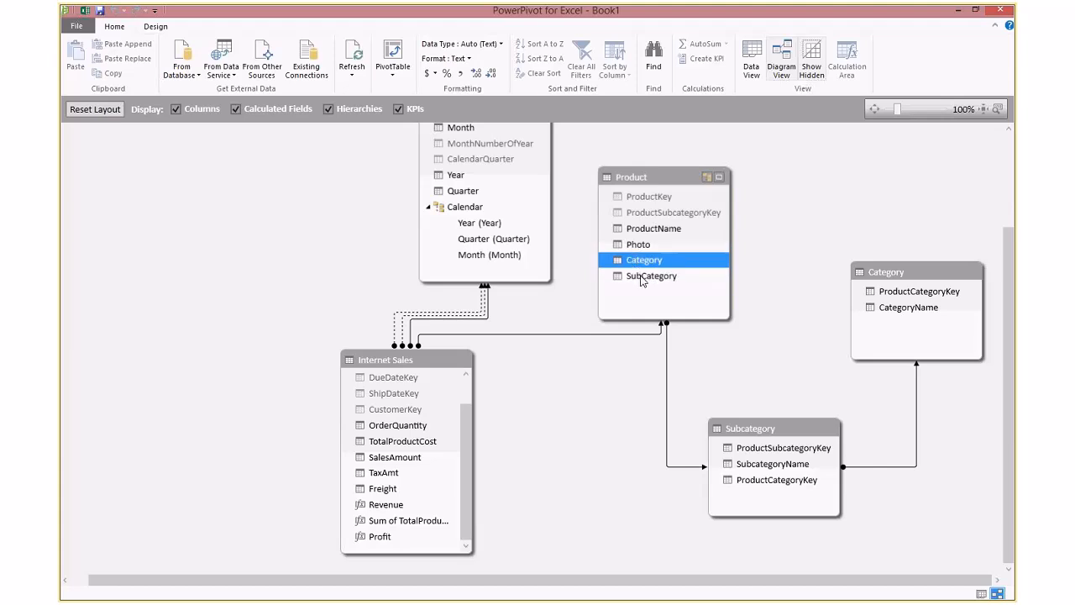
pyautogui.keyDown('ctrl'); pyautogui.click(660, 277); pyautogui.keyUp('ctrl')
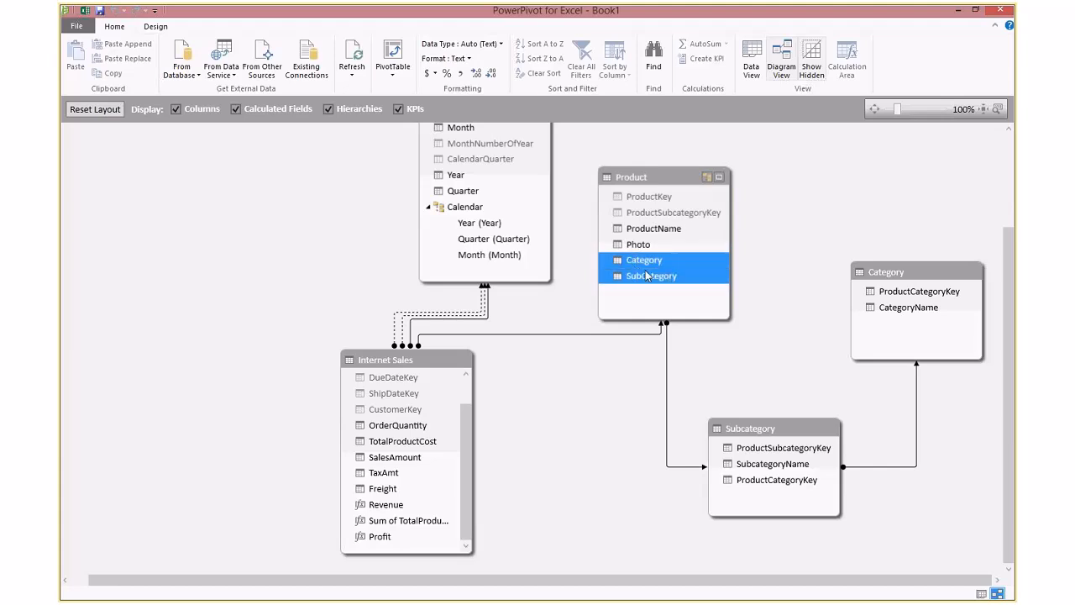
pyautogui.click(706, 178)
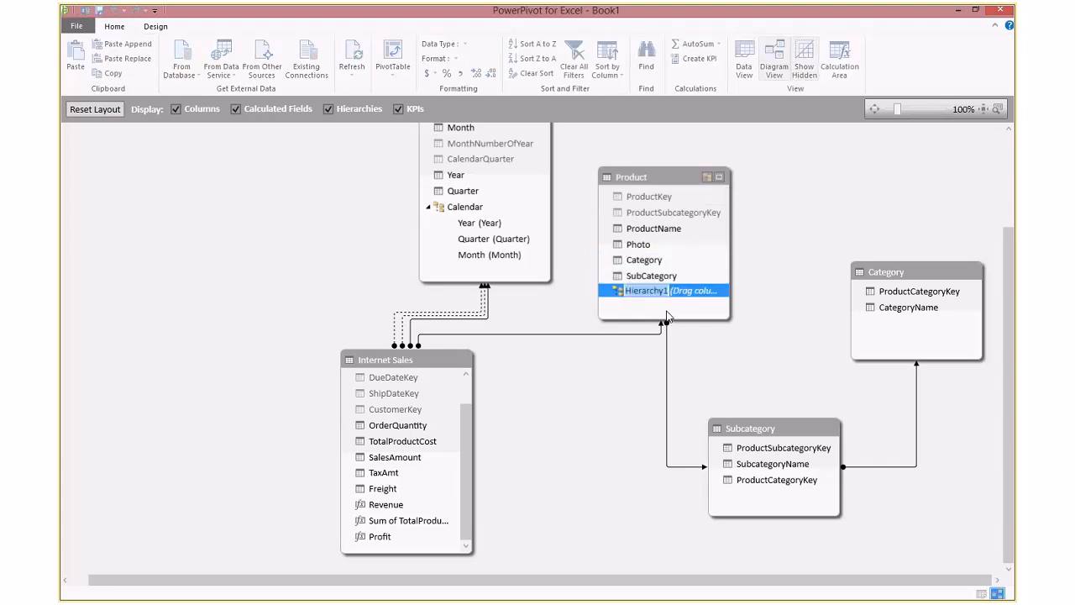
pyautogui.write('Prodcut')
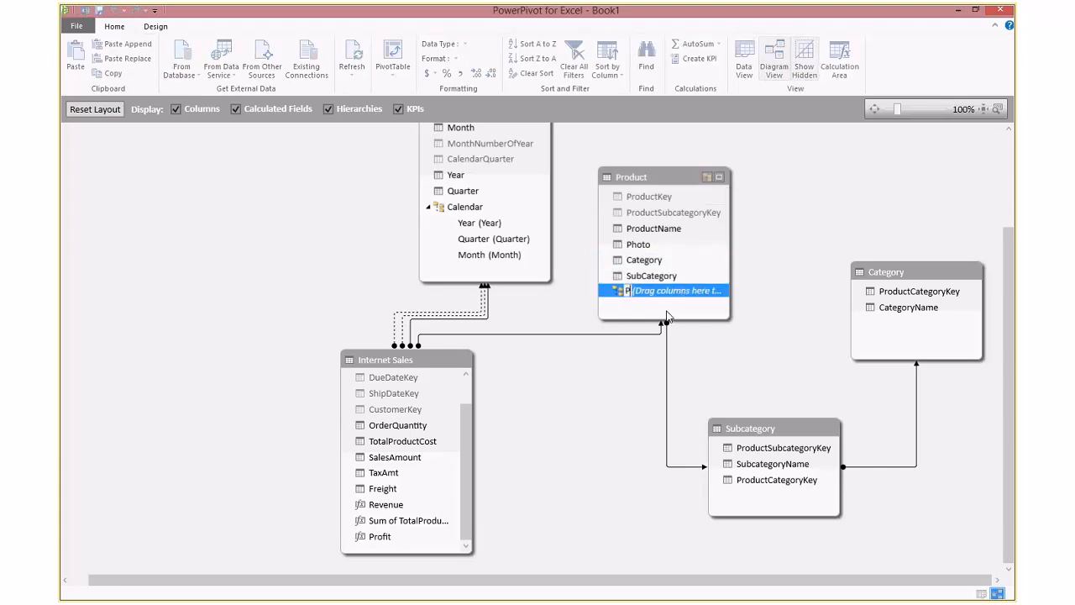
pyautogui.press('BackSpace')
pyautogui.press('BackSpace')
pyautogui.press('BackSpace')
pyautogui.press('BackSpace')
pyautogui.press('BackSpace')
pyautogui.press('BackSpace')
pyautogui.press('BackSpace')
pyautogui.write('Ca')
pyautogui.write('tero')
pyautogui.press('BackSpace')
pyautogui.press('BackSpace')
pyautogui.write('gories')
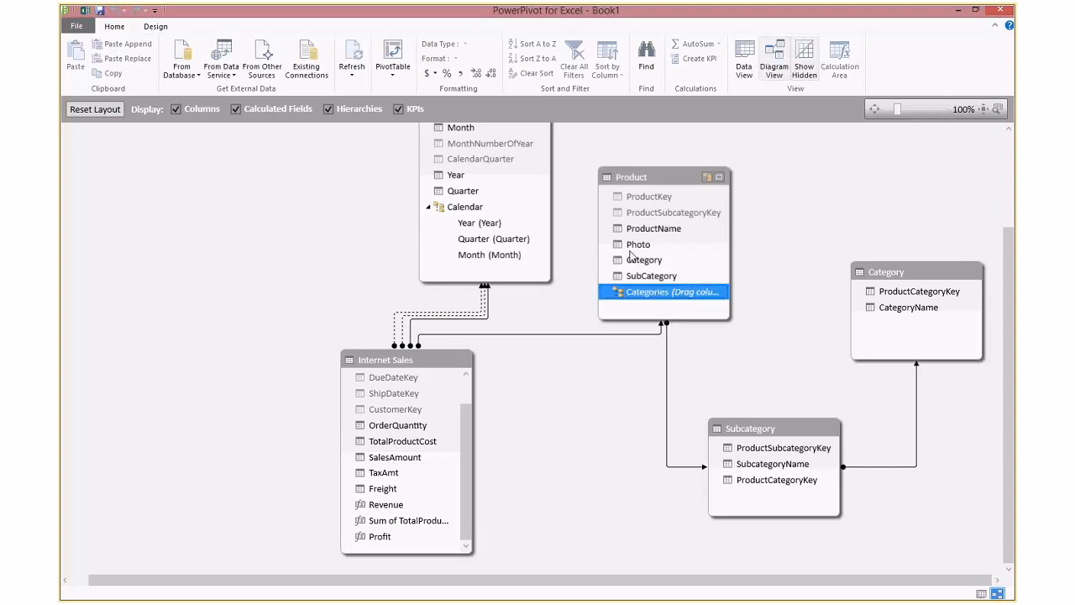
# Add the Product table's Category and SubCategory columns as levels of the Categories hierarchy
pyautogui.click(634, 260)
pyautogui.keyDown('ctrl'); pyautogui.click(636, 277); pyautogui.keyUp('ctrl')
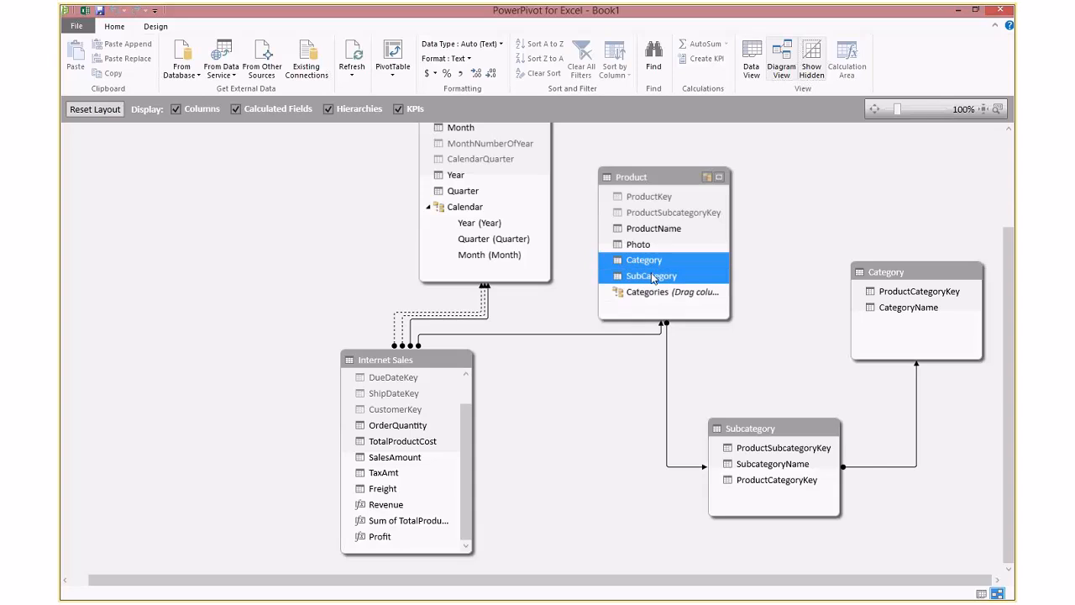
pyautogui.moveTo(645, 298); pyautogui.dragTo(647, 293)
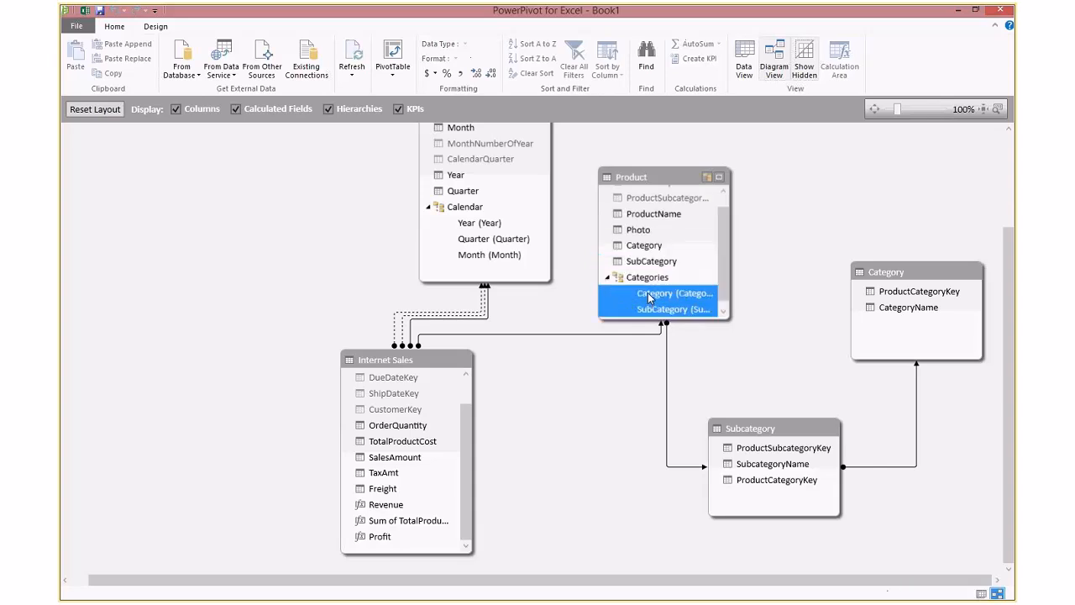
# Hide the Product table's standalone Category and SubCategory columns from client tools
pyautogui.click(639, 246)
pyautogui.keyDown('ctrl'); pyautogui.click(643, 262); pyautogui.keyUp('ctrl')
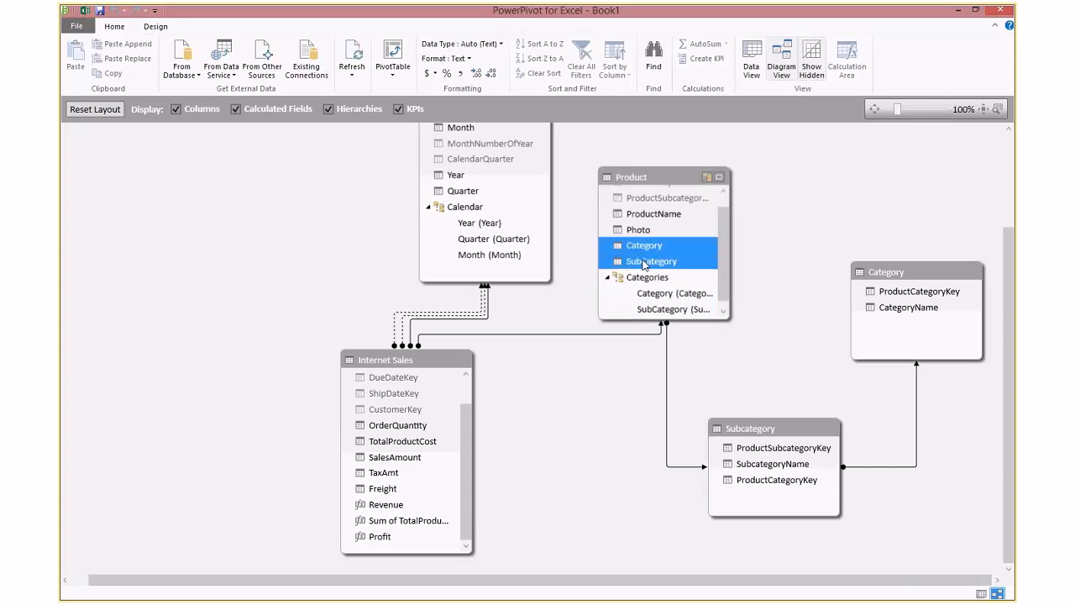
pyautogui.rightClick(644, 262)
pyautogui.click(694, 332)
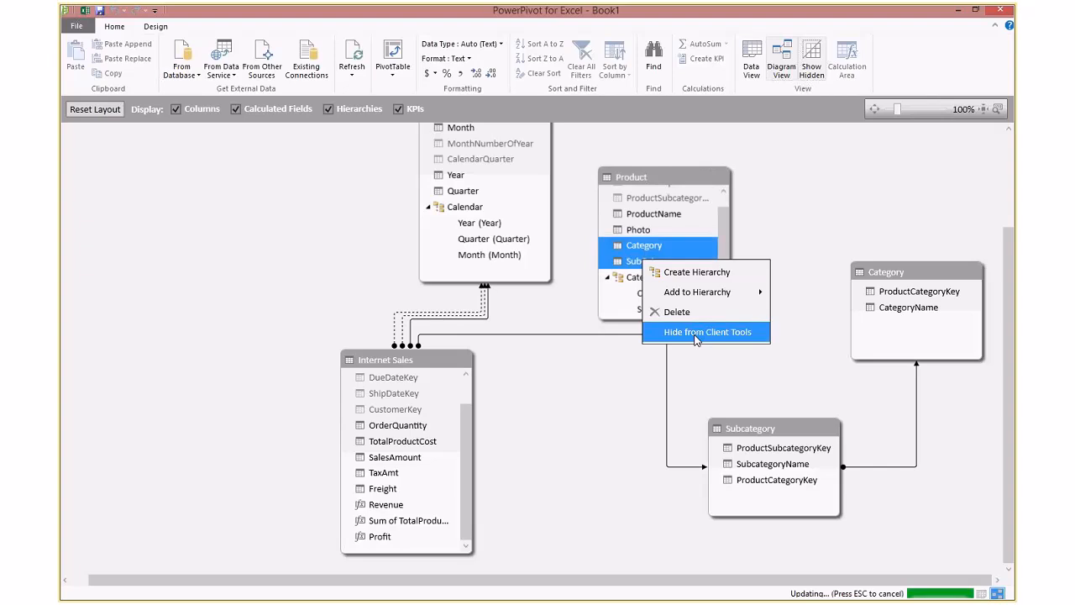
# Move the Product table up beside the Date table and make it taller to fit all its fields and hierarchy levels
pyautogui.moveTo(636, 176); pyautogui.dragTo(622, 140)
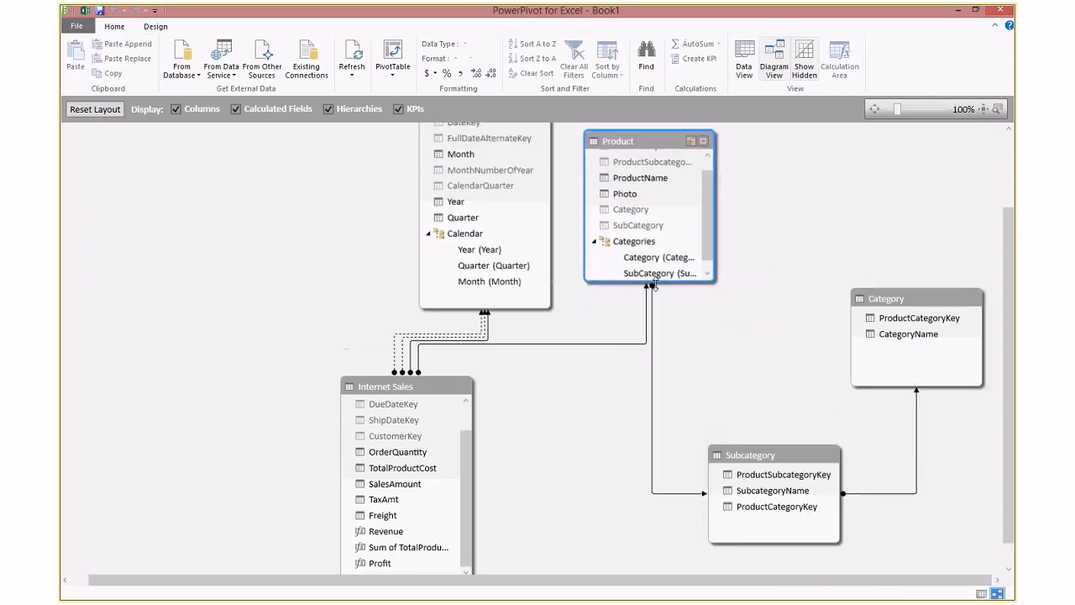
pyautogui.moveTo(669, 286); pyautogui.dragTo(669, 340)
pyautogui.click(623, 241)
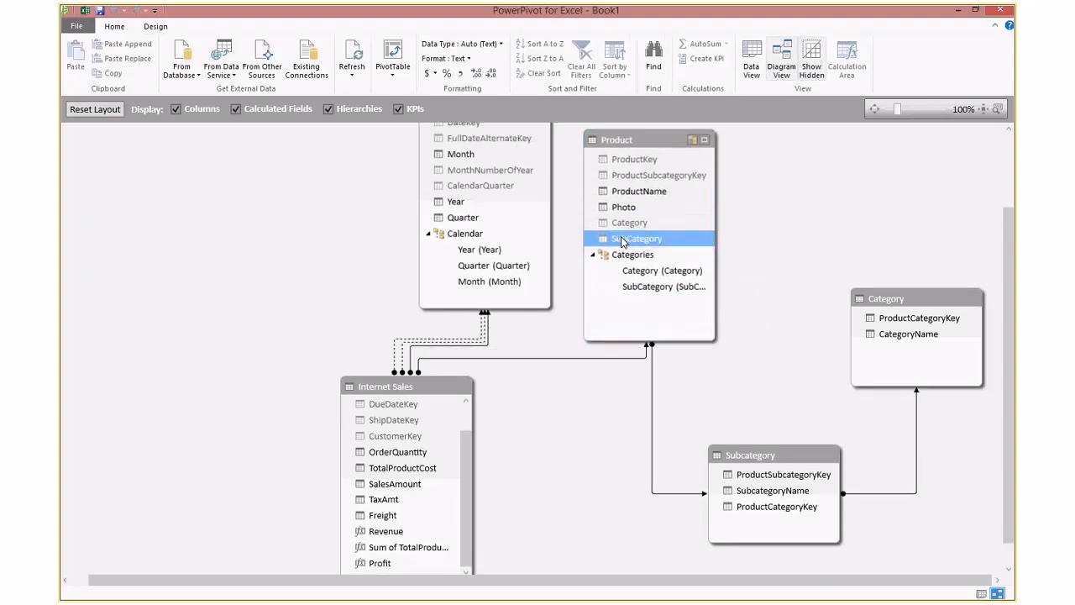
pyautogui.click(629, 222)
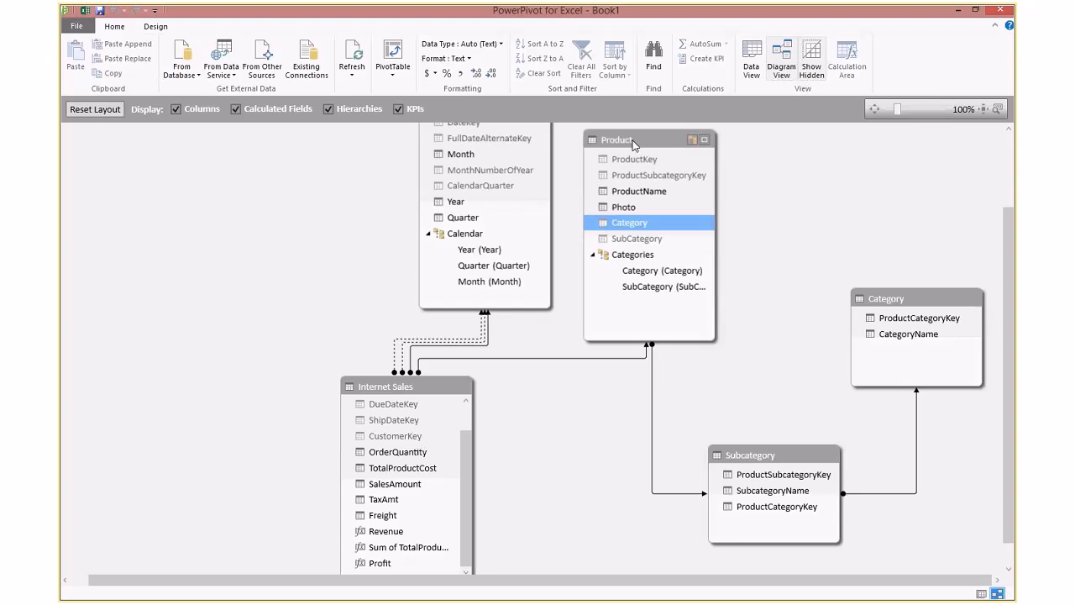
pyautogui.click(642, 278)
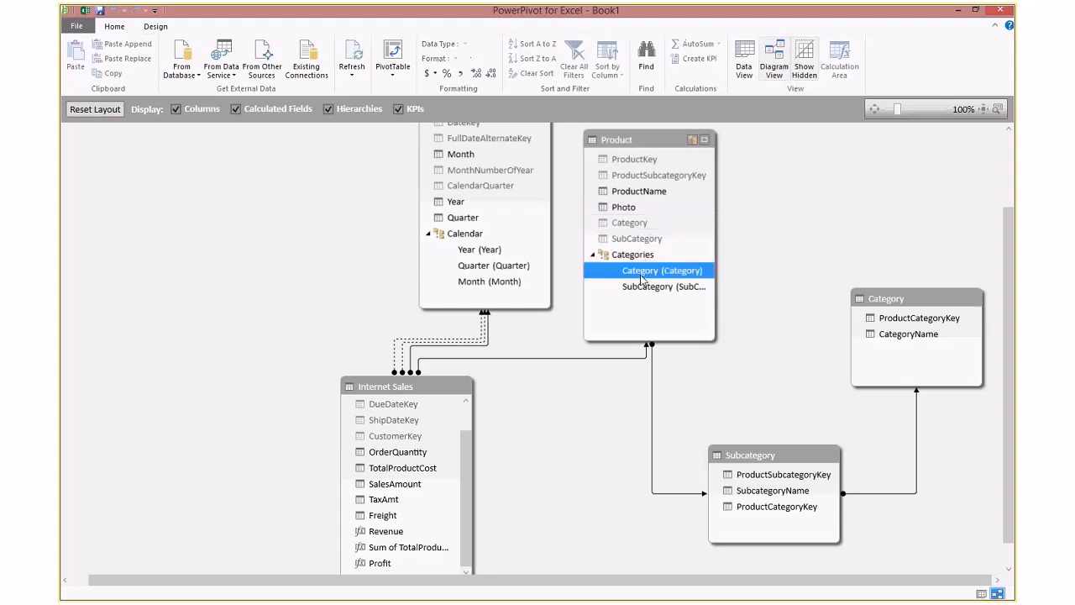
pyautogui.press('Up')
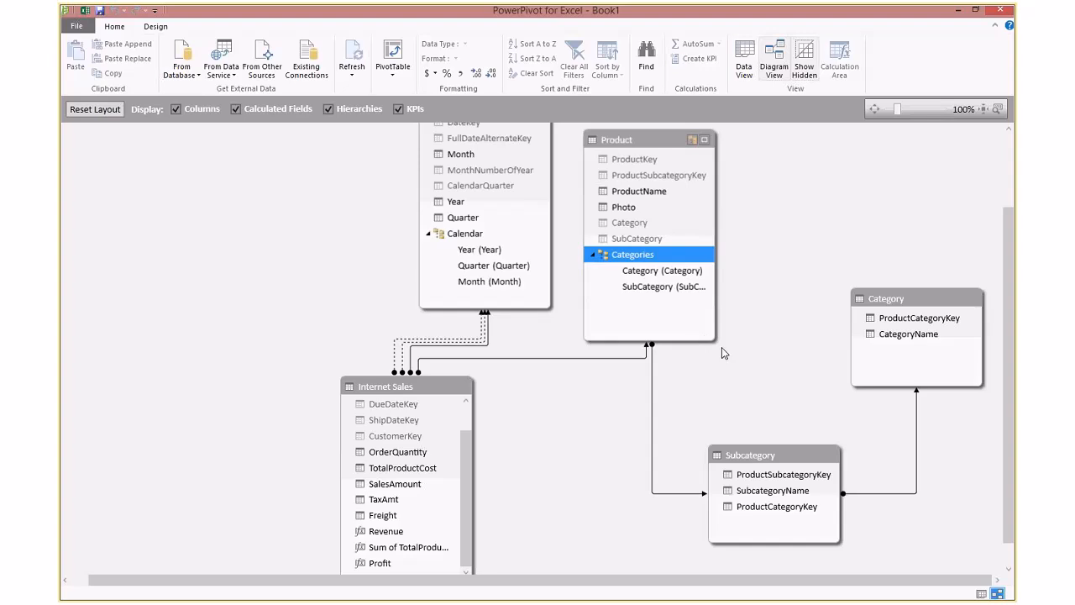
# Hide the Category and Subcategory tables from client tools and move them closer together in the diagram
pyautogui.click(920, 298)
pyautogui.keyDown('ctrl'); pyautogui.click(813, 461); pyautogui.keyUp('ctrl')
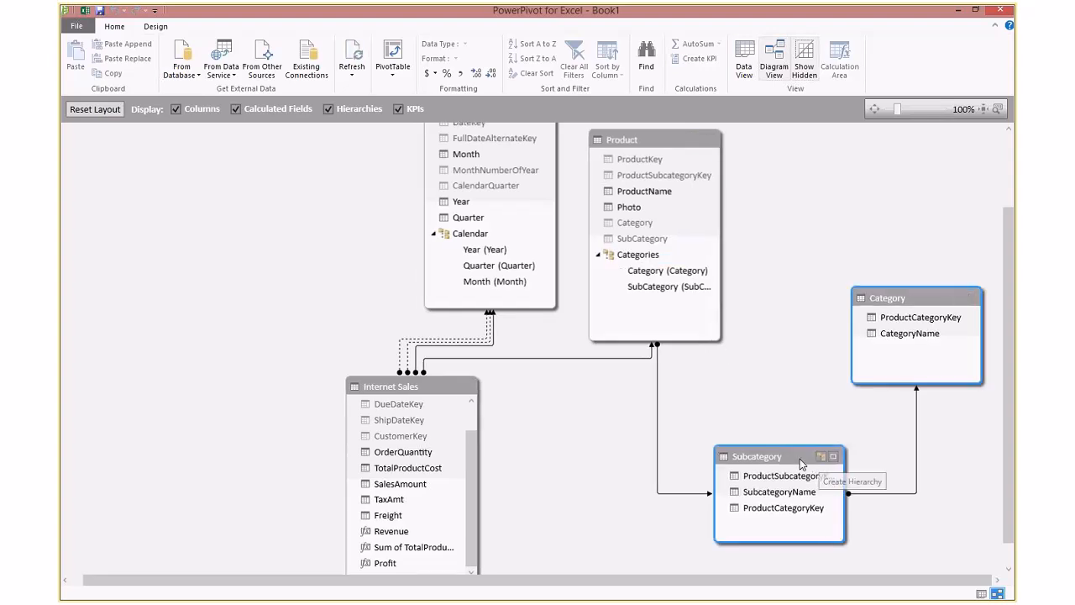
pyautogui.rightClick(779, 458)
pyautogui.click(815, 494)
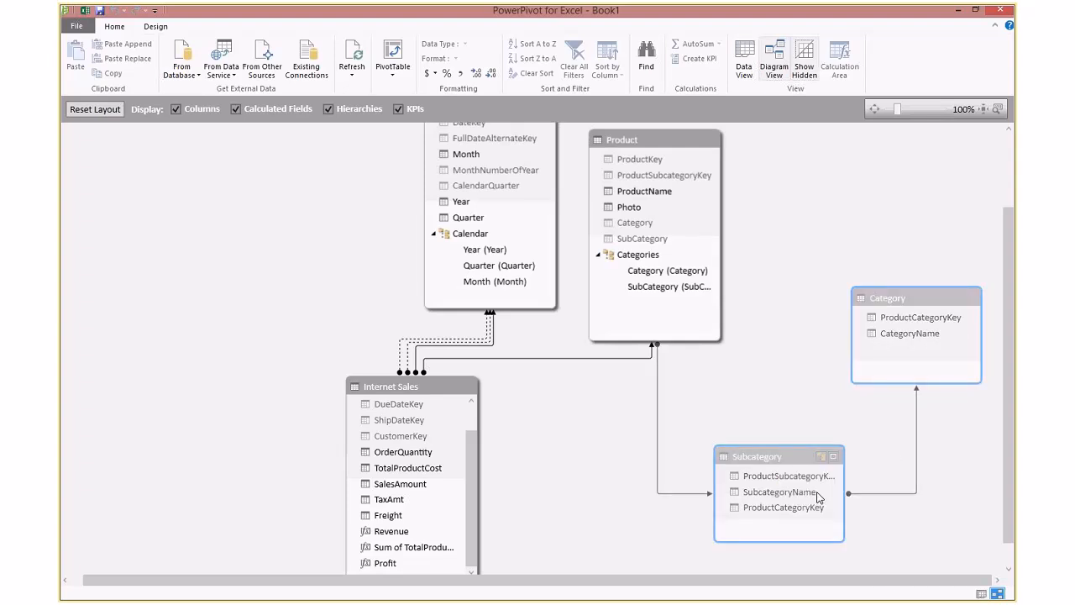
pyautogui.moveTo(766, 463); pyautogui.dragTo(745, 382)
pyautogui.moveTo(886, 294); pyautogui.dragTo(895, 345)
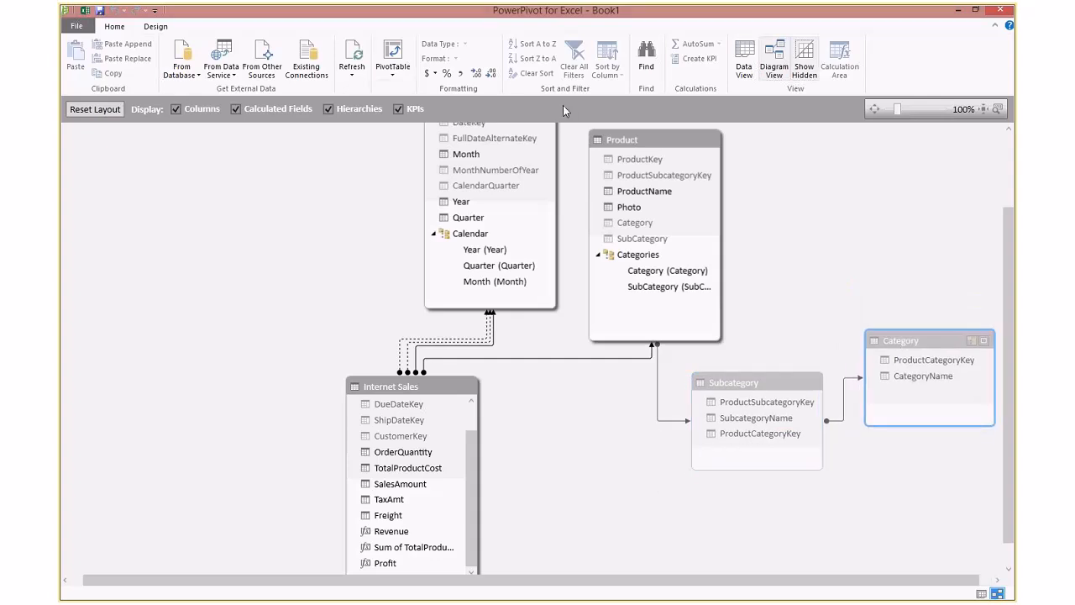
# Switch to the Excel workbook and refresh the PivotTable so it reflects the changed data model
pyautogui.hotkey('alt', 'Tab')
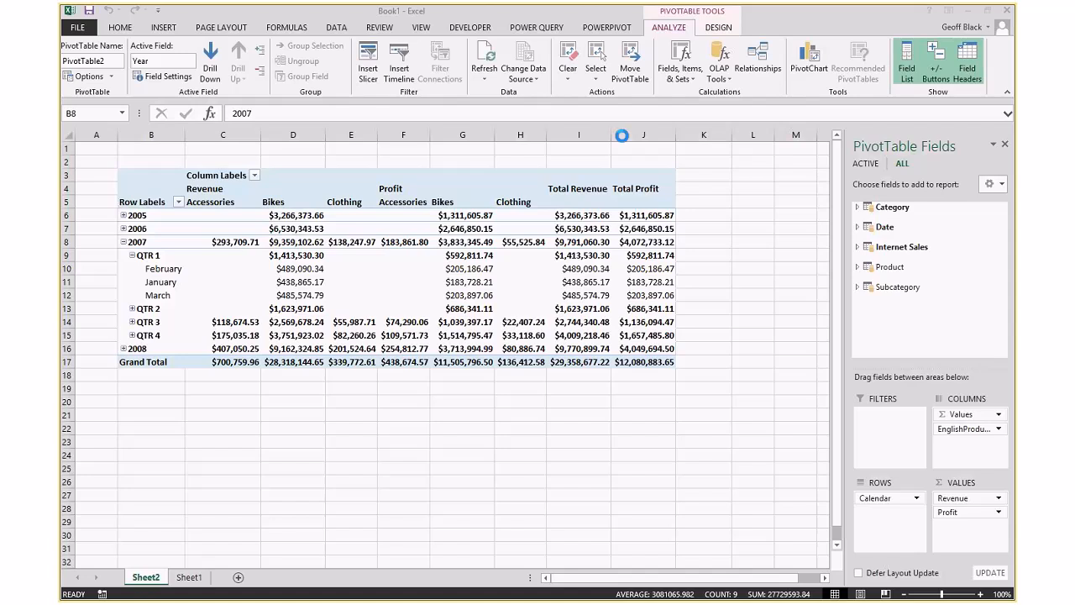
pyautogui.click(486, 57)
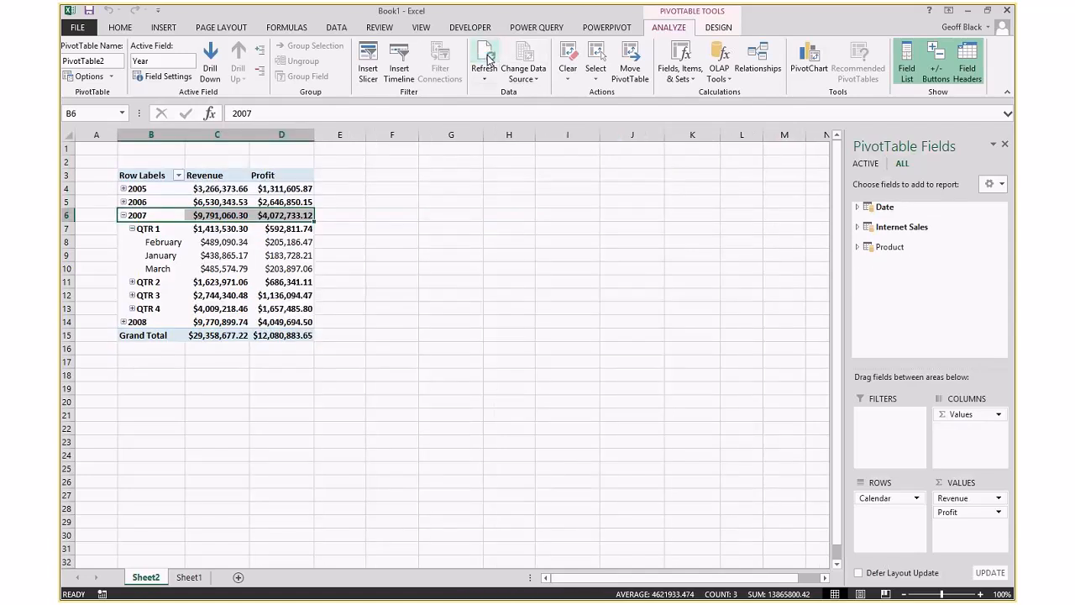
pyautogui.click(490, 57)
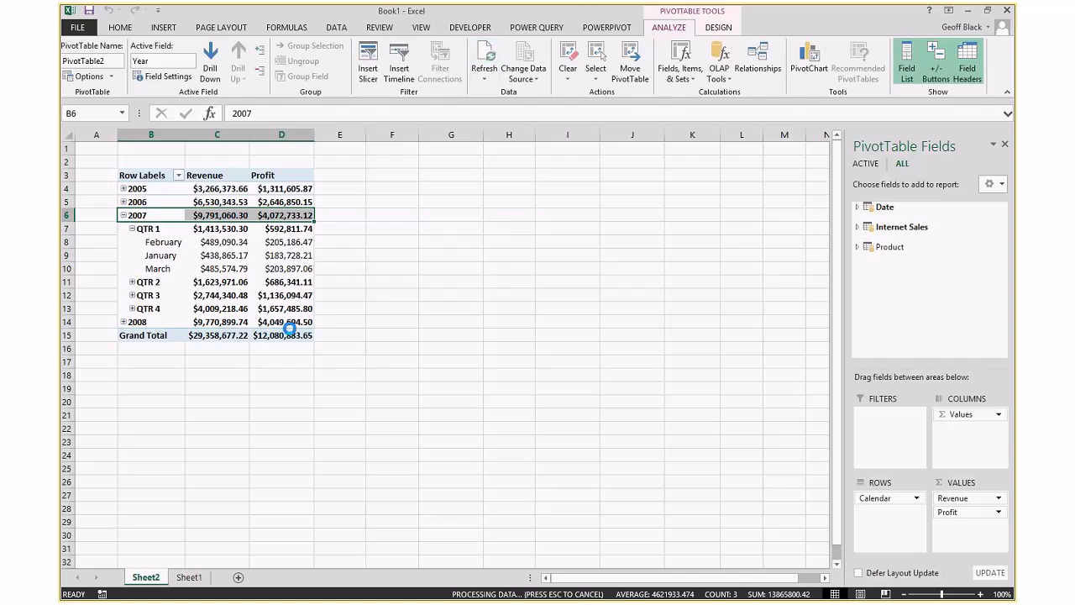
pyautogui.click(223, 269)
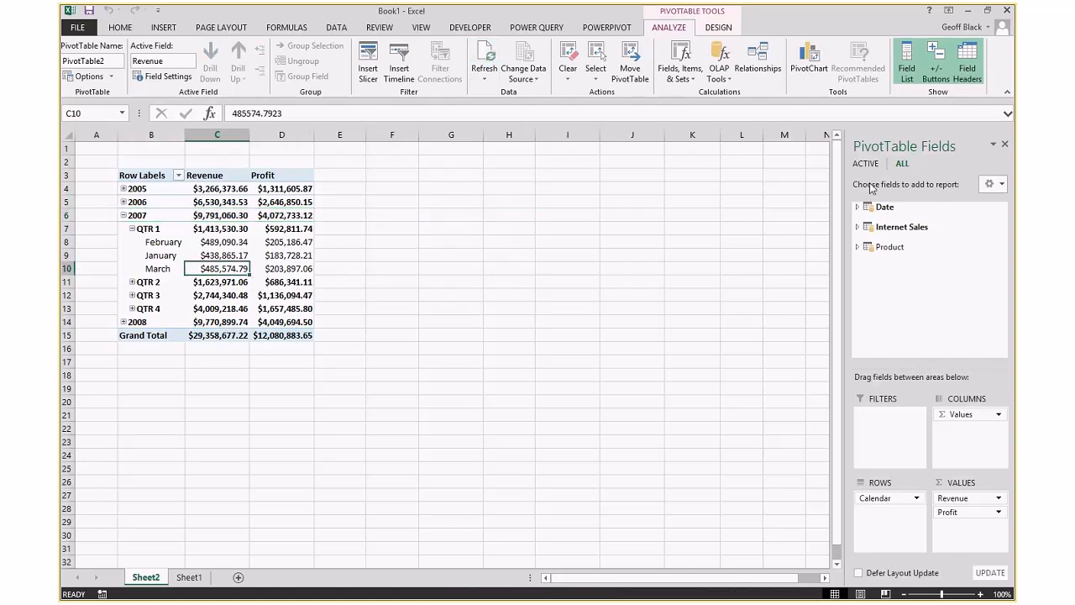
# Put the Product table's Categories hierarchy in the PivotTable rows and remove the Calendar hierarchy
pyautogui.click(860, 248)
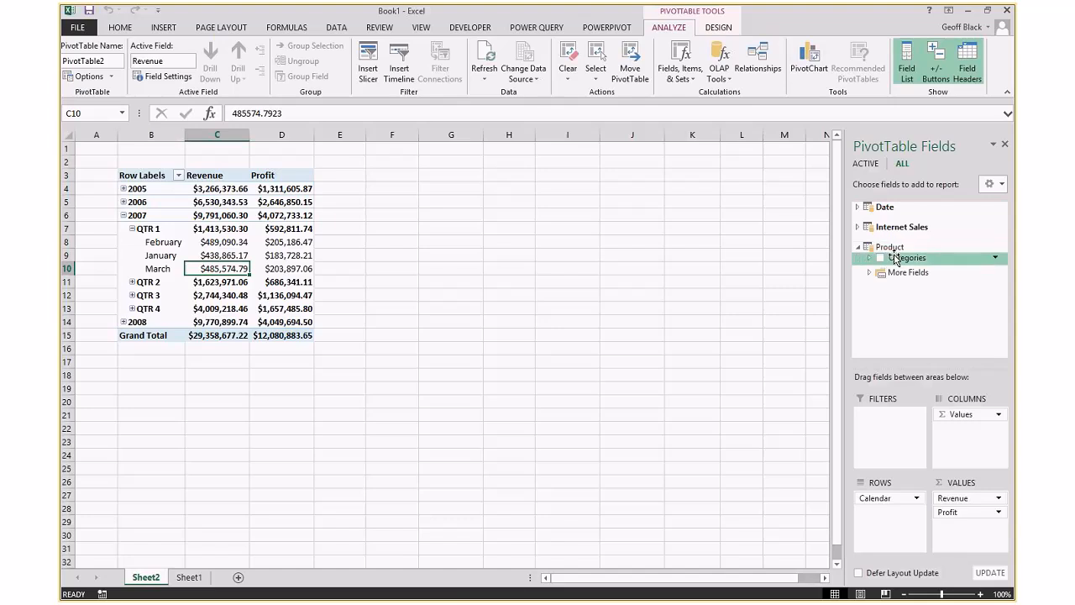
pyautogui.moveTo(896, 258); pyautogui.dragTo(897, 514)
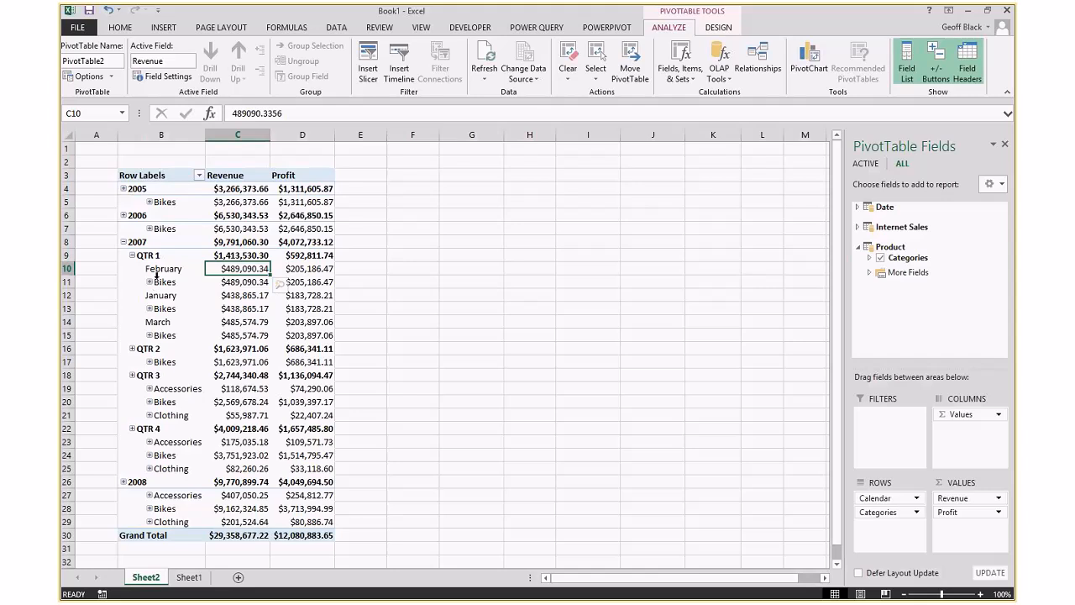
pyautogui.moveTo(878, 500); pyautogui.dragTo(710, 382)
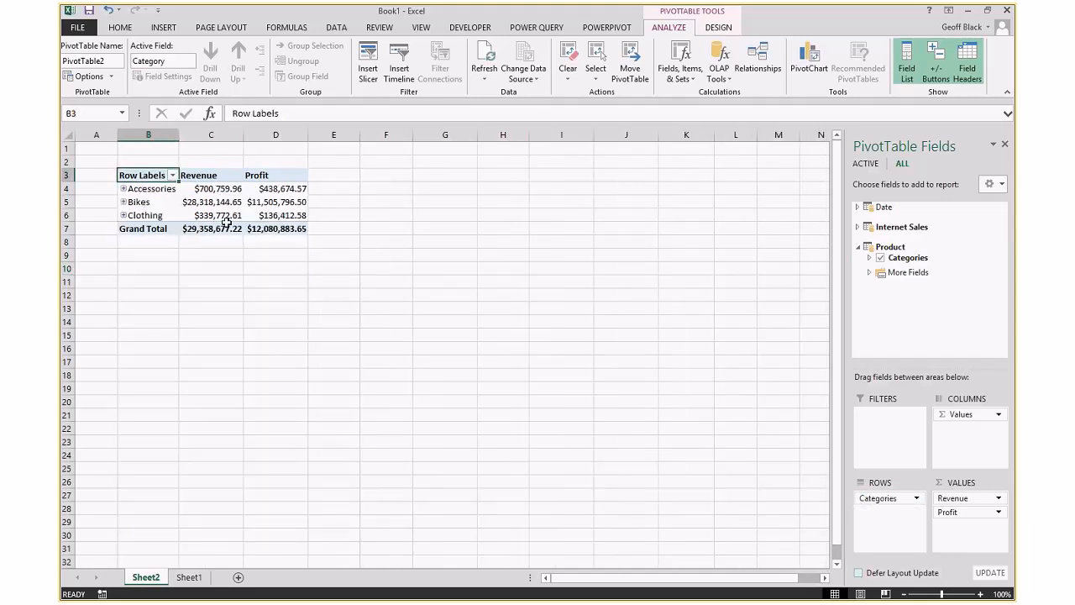
# Examine revenue and profit by category, expanding Bikes to review its subcategories and collapsing it again
pyautogui.click(266, 202)
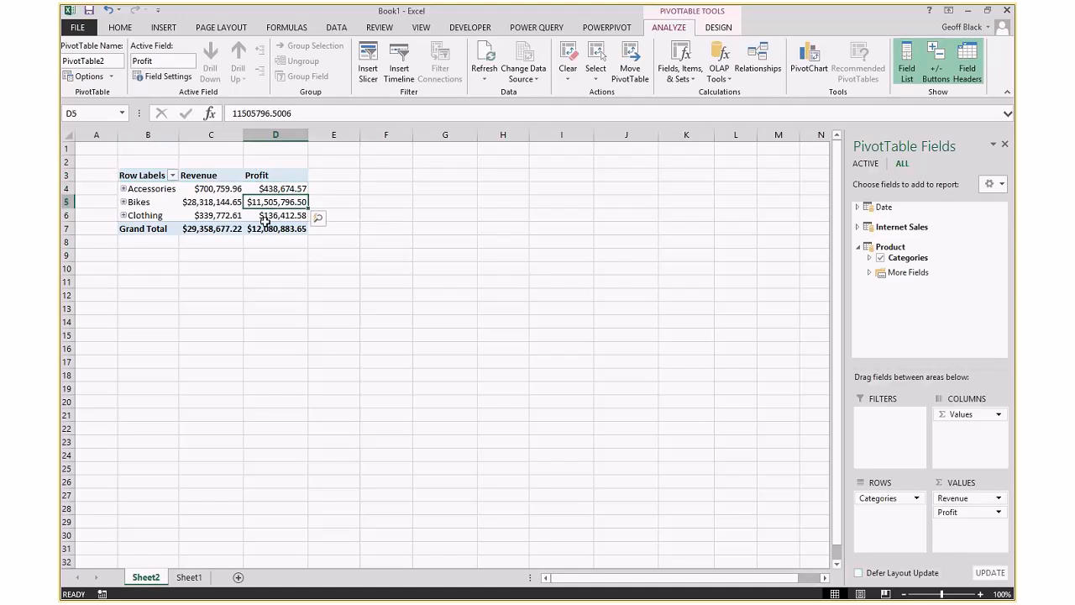
pyautogui.click(268, 228)
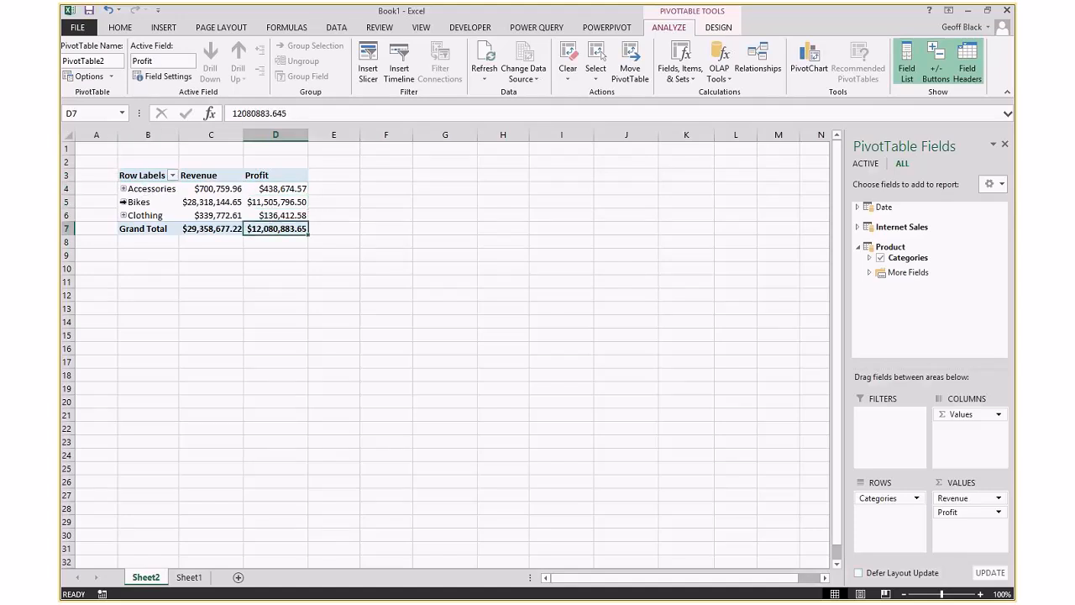
pyautogui.click(123, 202)
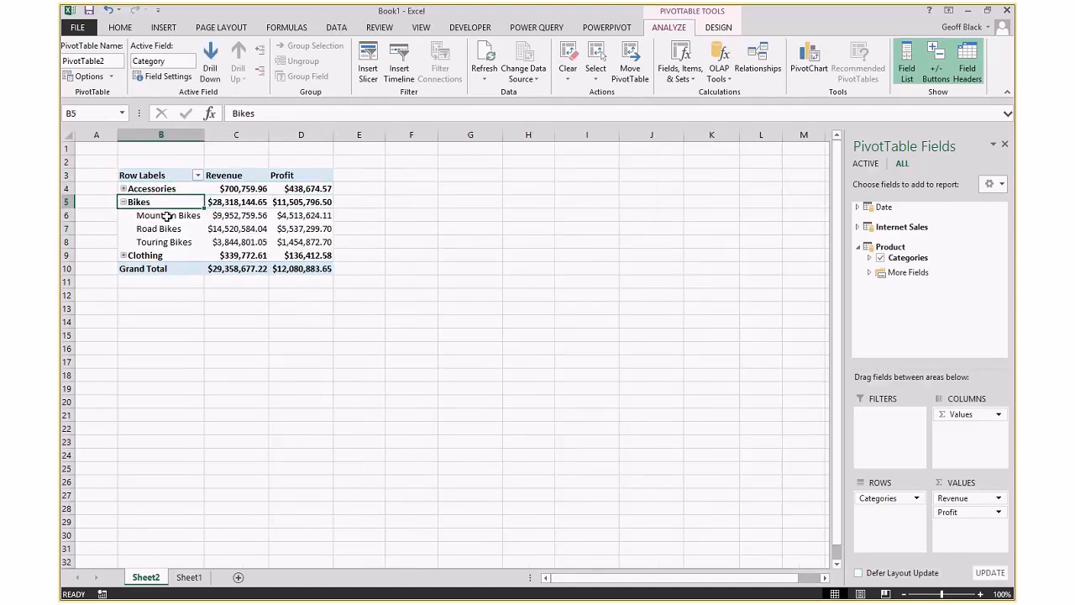
pyautogui.click(236, 228)
pyautogui.click(236, 242)
pyautogui.click(301, 215)
pyautogui.click(300, 230)
pyautogui.click(300, 242)
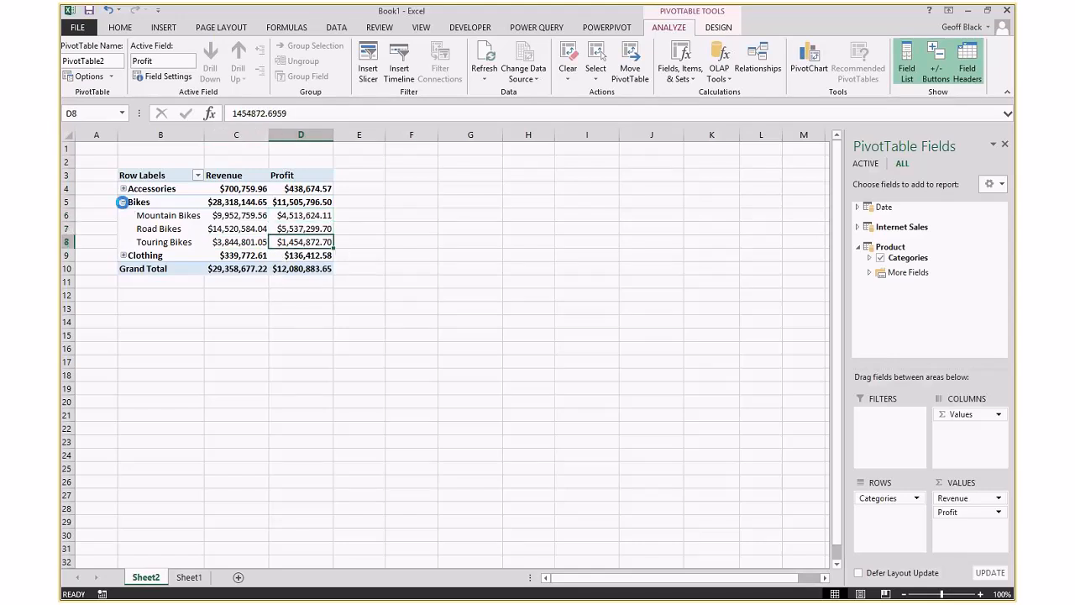
pyautogui.click(123, 201)
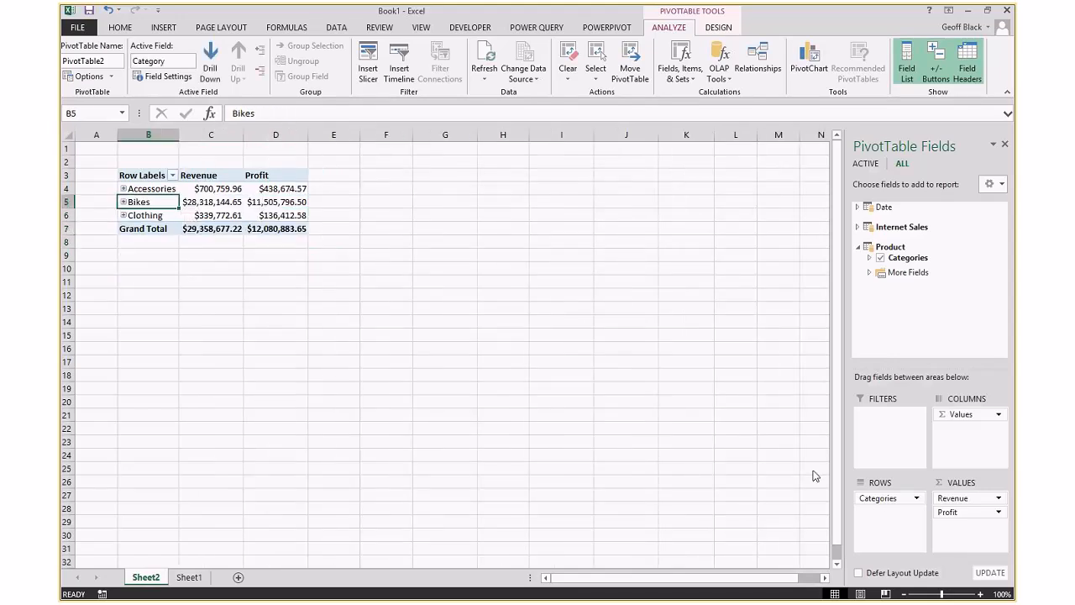
pyautogui.click(205, 200)
pyautogui.click(216, 190)
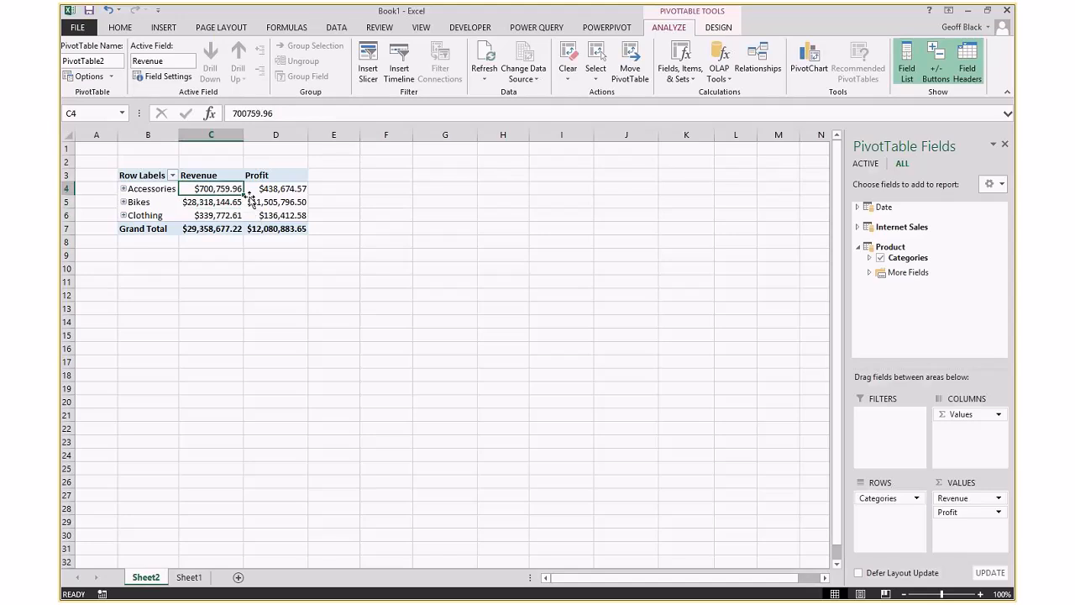
# Replace the Categories hierarchy in the PivotTable rows with the Date table's Calendar hierarchy
pyautogui.click(858, 207)
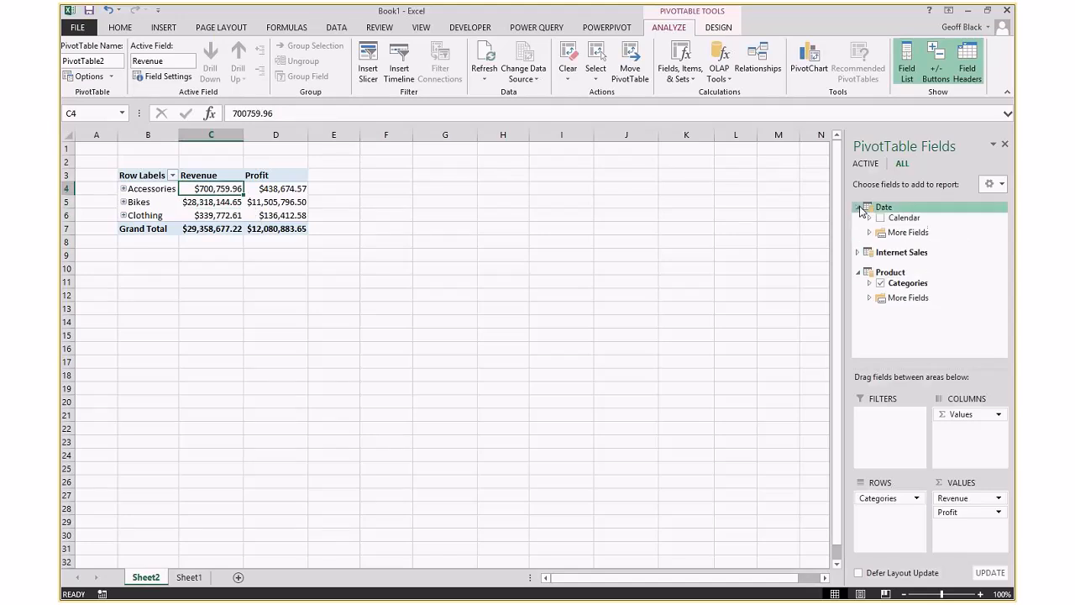
pyautogui.moveTo(878, 499); pyautogui.dragTo(697, 379)
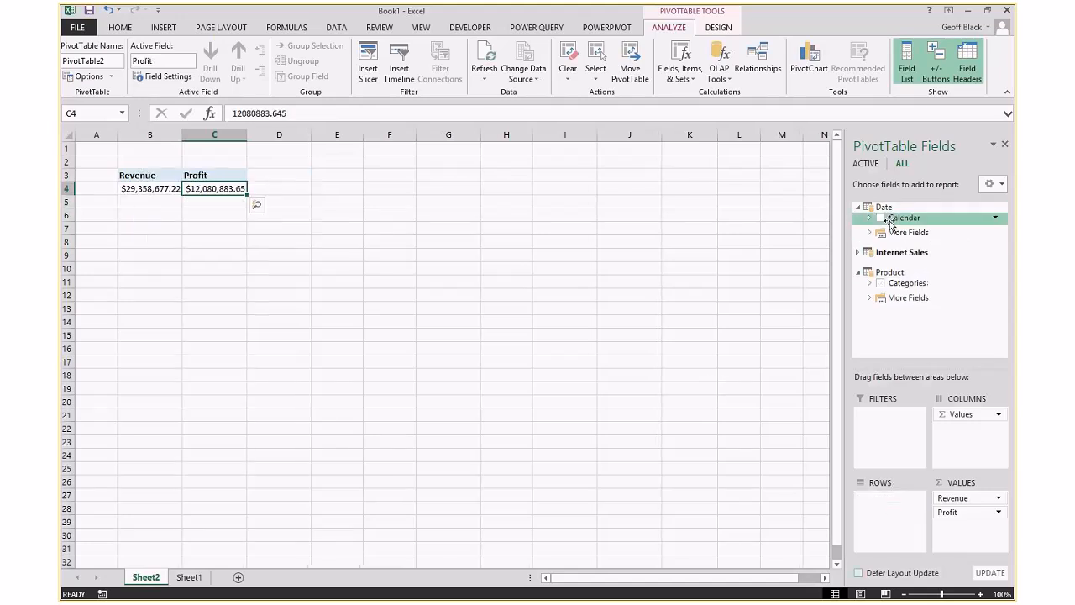
pyautogui.click(880, 217)
pyautogui.click(953, 415)
pyautogui.moveTo(953, 415); pyautogui.dragTo(884, 499)
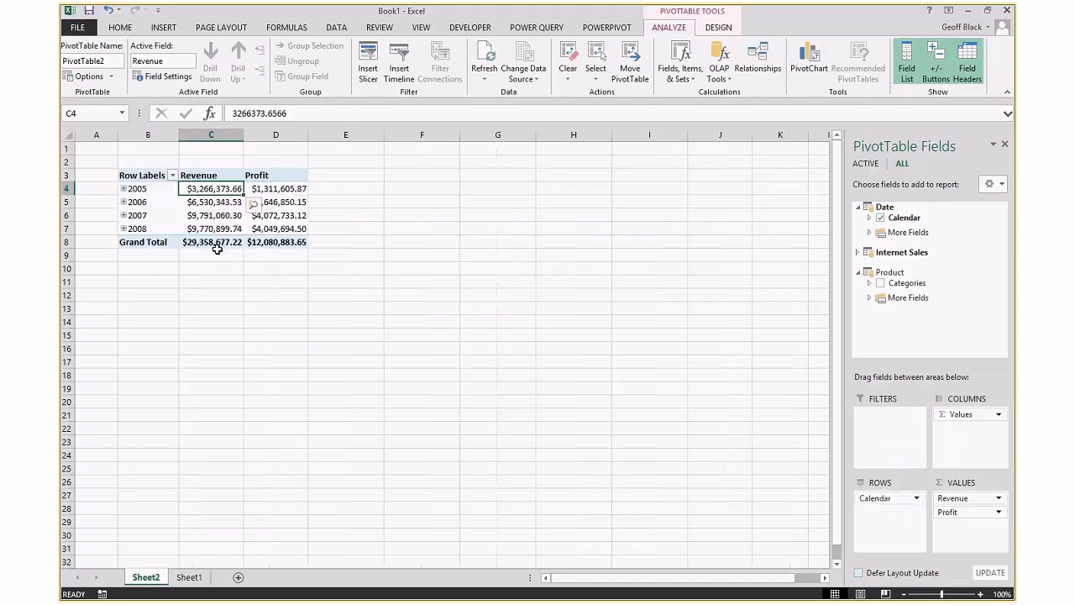
# Expand 2007 and its QTR 2 in the PivotTable and check the order of the months
pyautogui.click(123, 215)
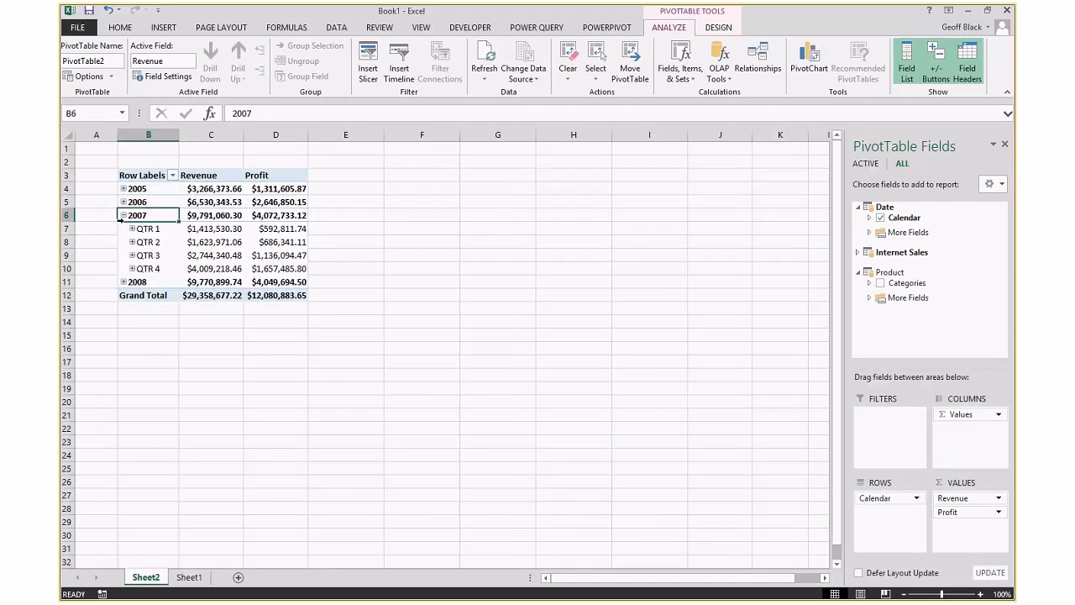
pyautogui.click(131, 242)
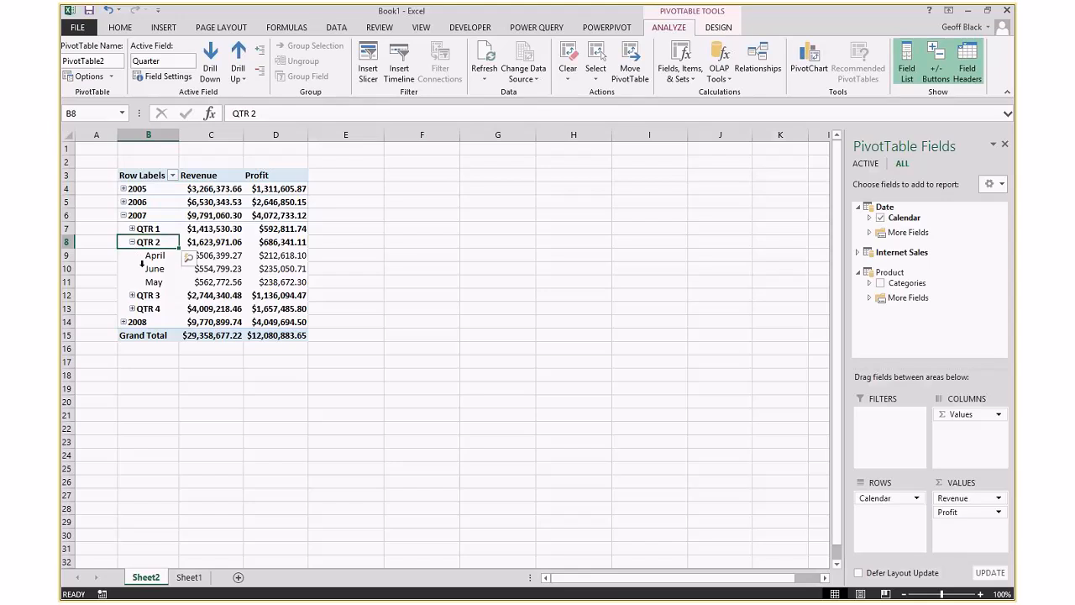
pyautogui.click(158, 256)
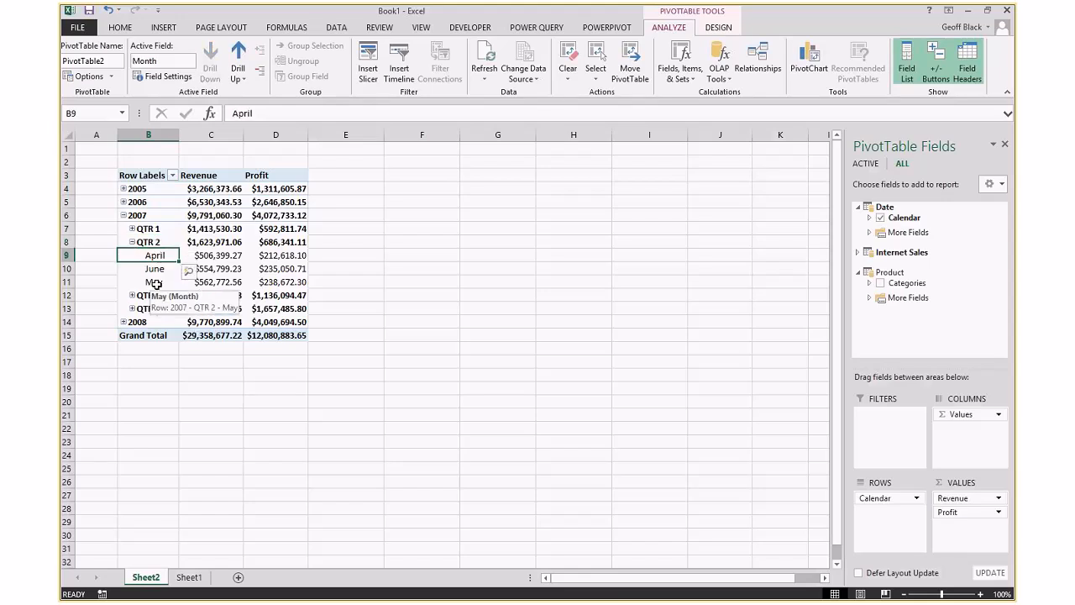
pyautogui.moveTo(156, 263); pyautogui.dragTo(157, 283)
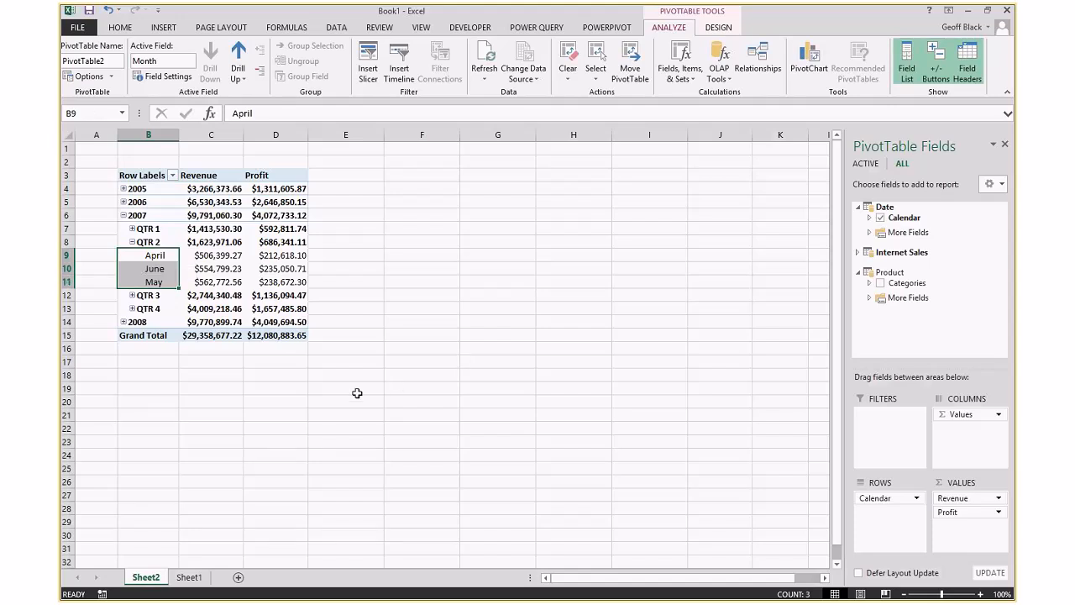
# Switch to the PowerPivot window and try to set a sort column for the Date table's Month field in the diagram
pyautogui.hotkey('alt', 'Tab')
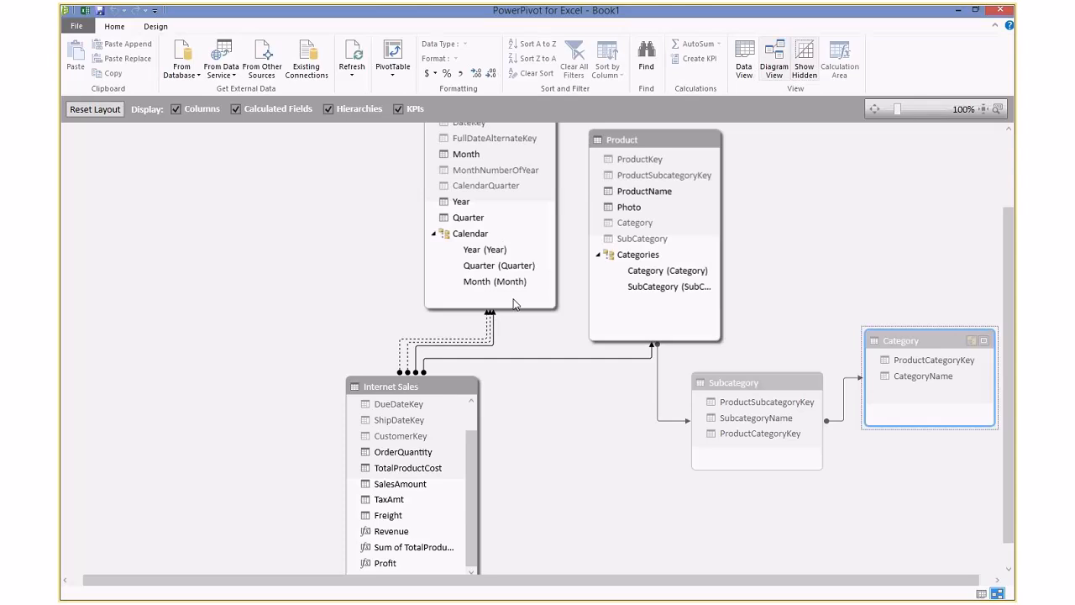
pyautogui.scroll(3, 504, 252)
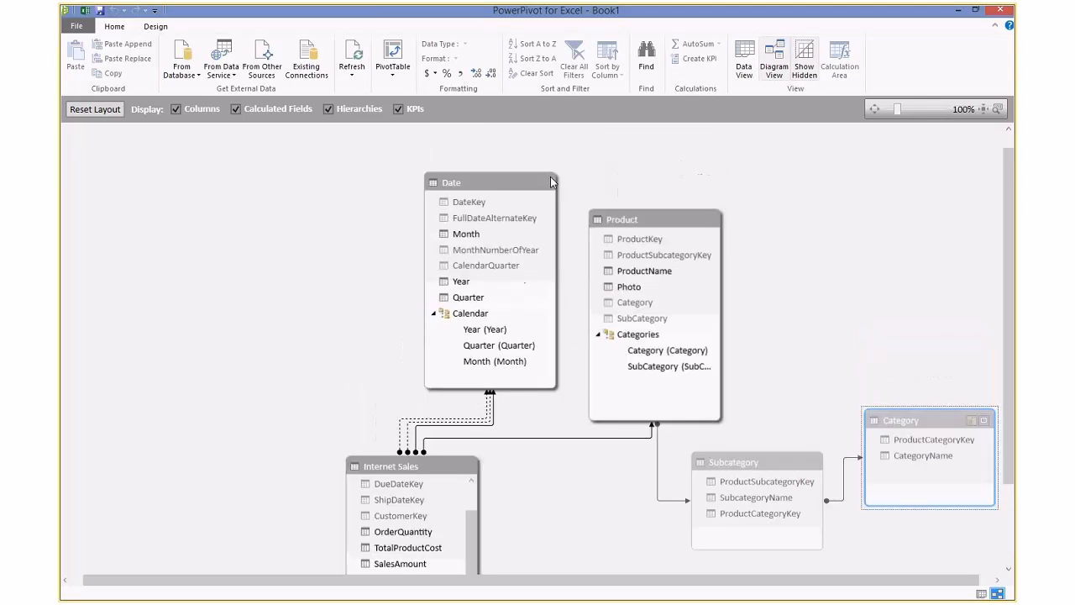
pyautogui.click(476, 183)
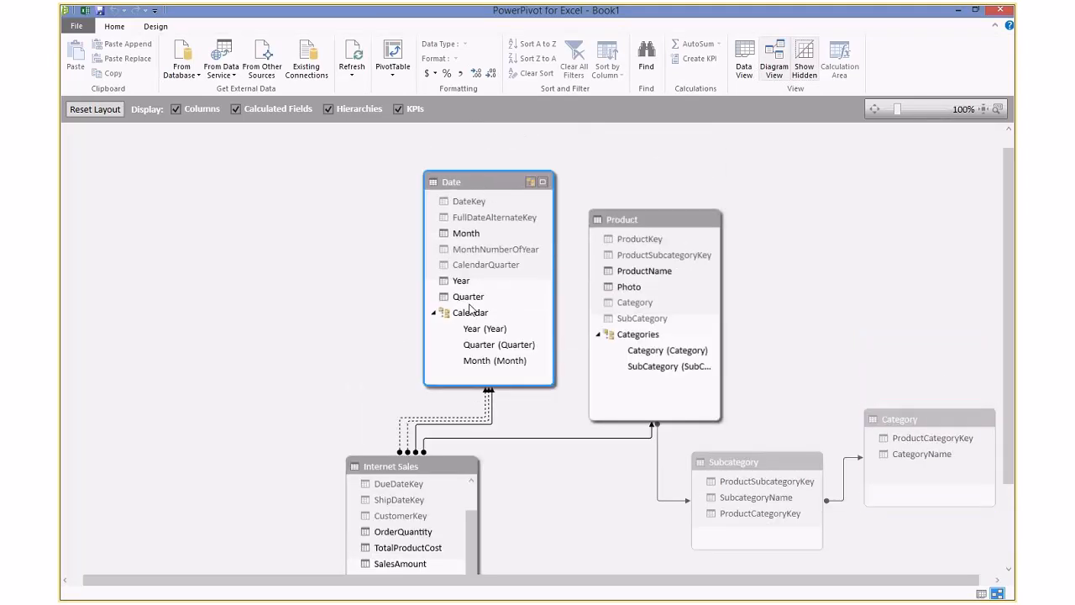
pyautogui.click(463, 238)
pyautogui.rightClick(464, 238)
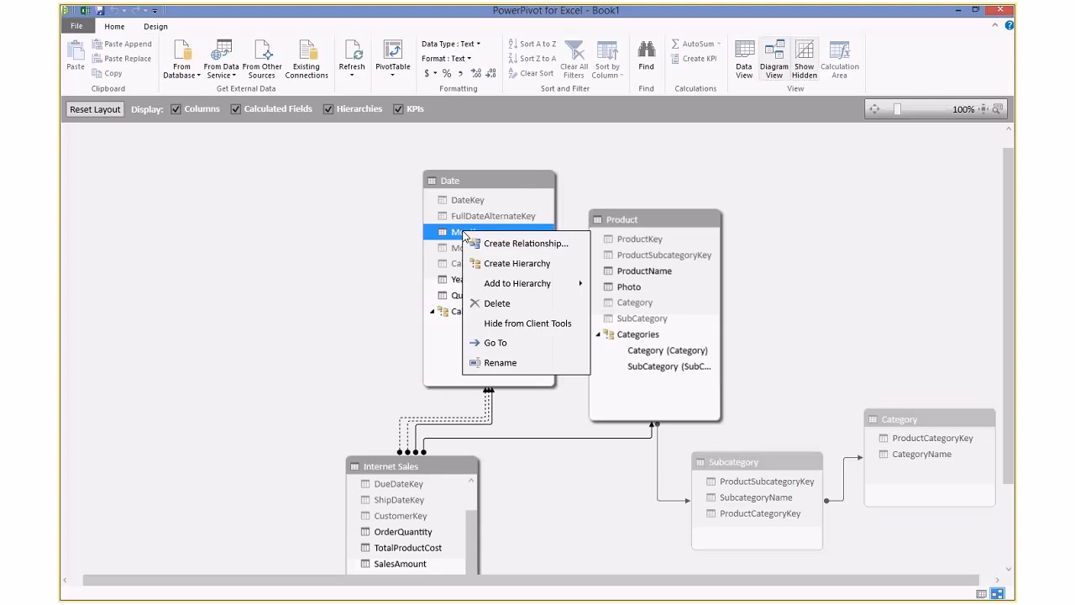
pyautogui.click(615, 82)
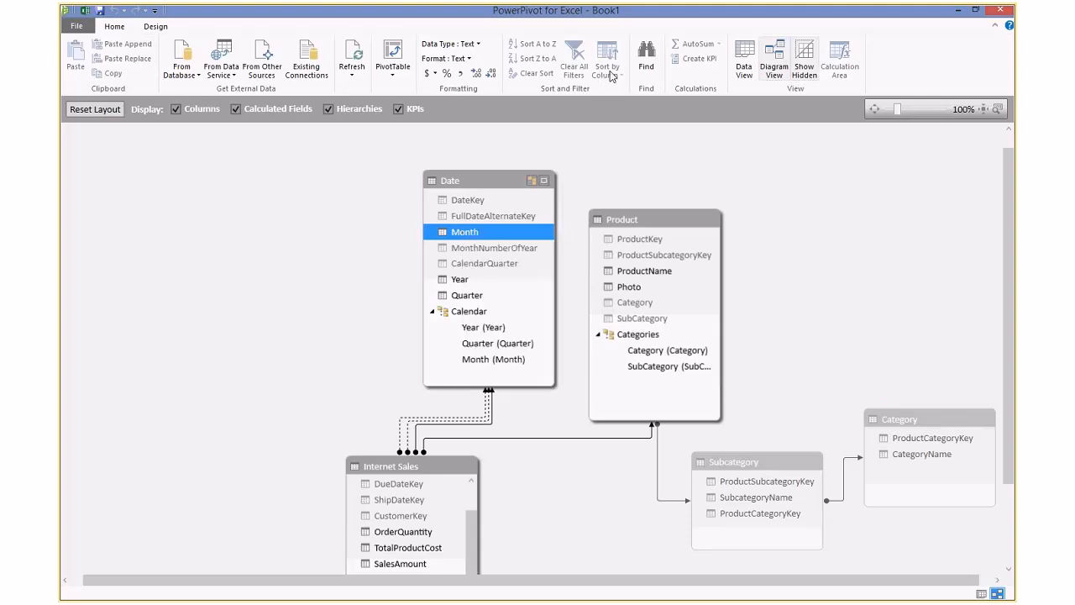
pyautogui.click(452, 183)
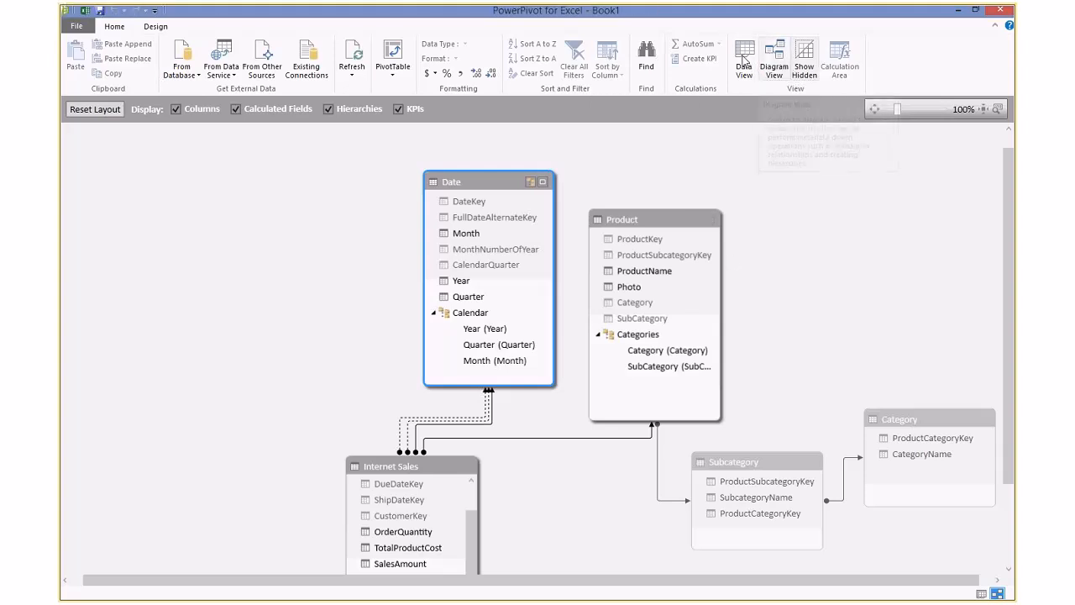
# Sort the Date table's Month column by MonthNumberOfYear in the data grid
pyautogui.click(743, 61)
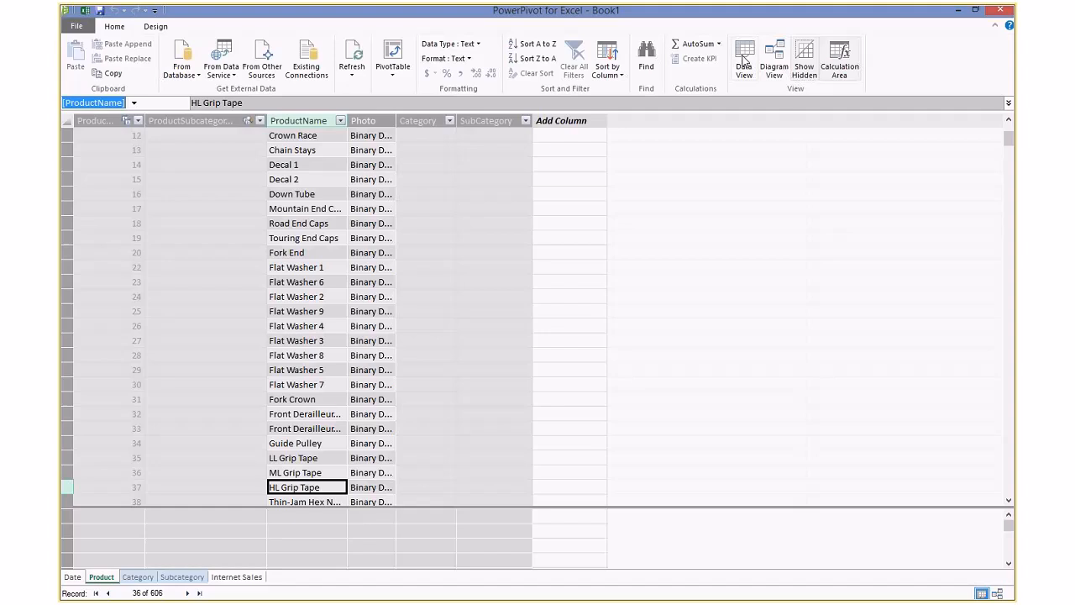
pyautogui.click(72, 577)
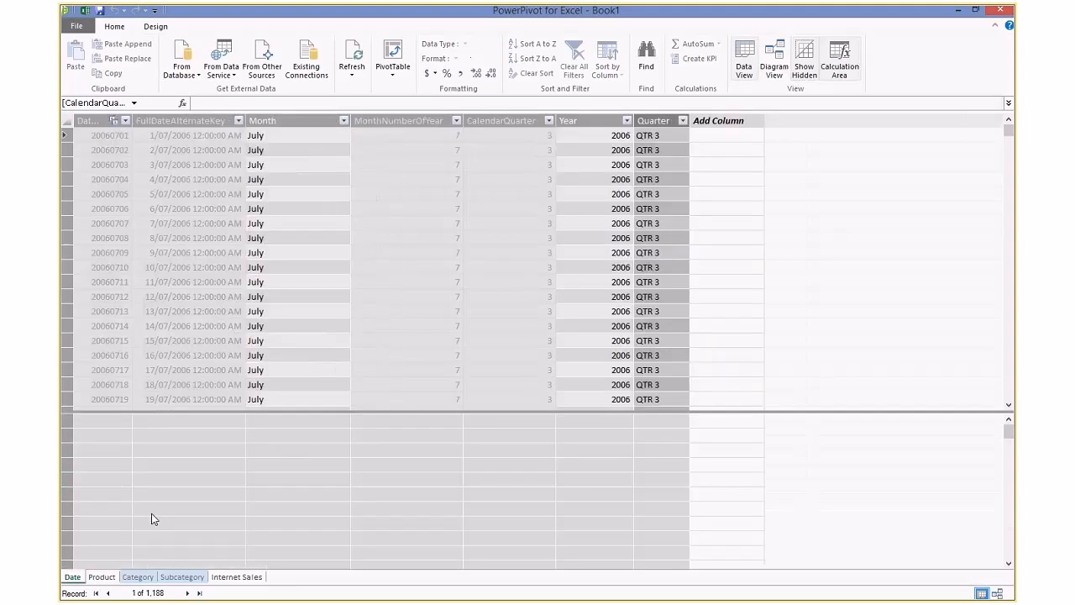
pyautogui.click(279, 135)
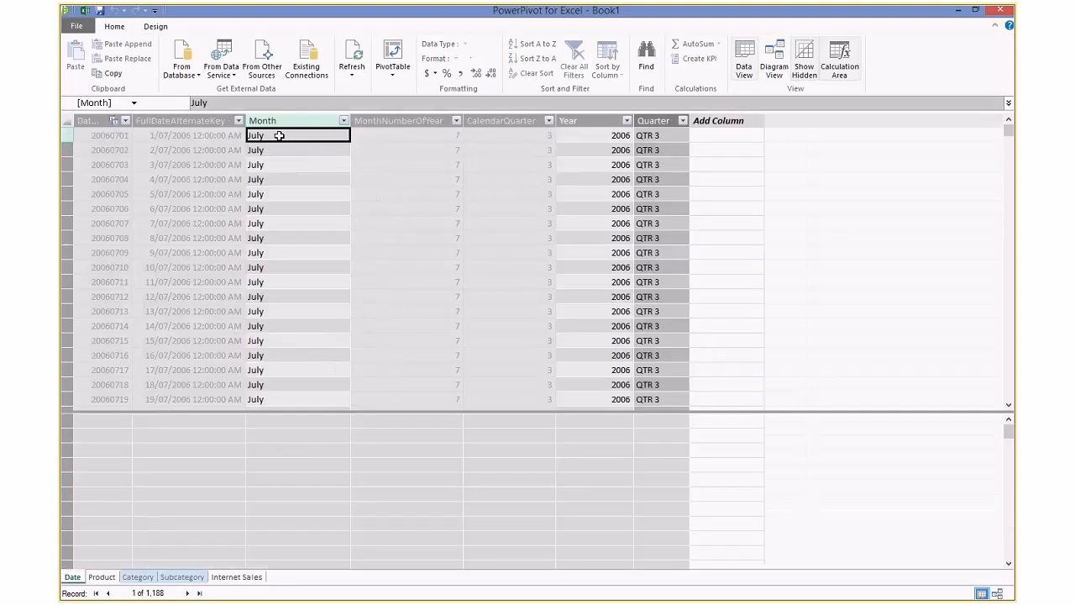
pyautogui.click(598, 74)
pyautogui.click(612, 90)
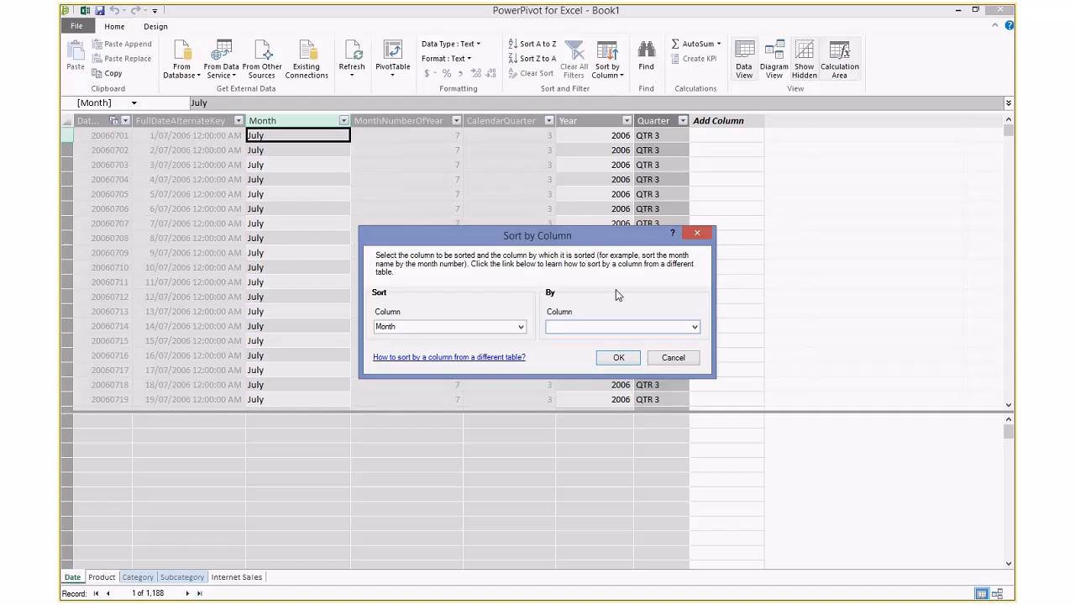
pyautogui.click(695, 327)
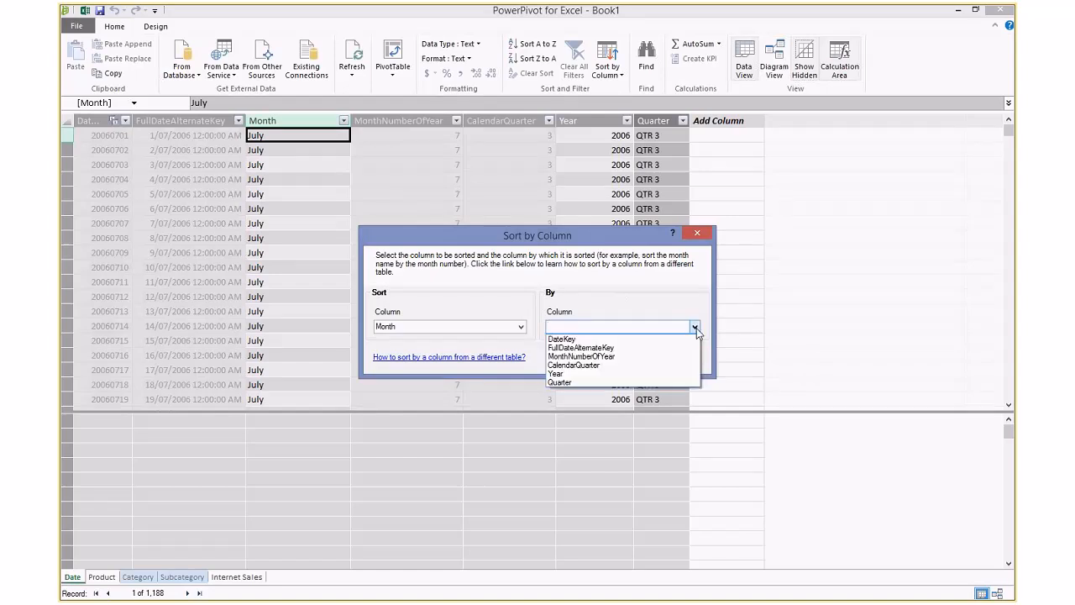
pyautogui.click(599, 356)
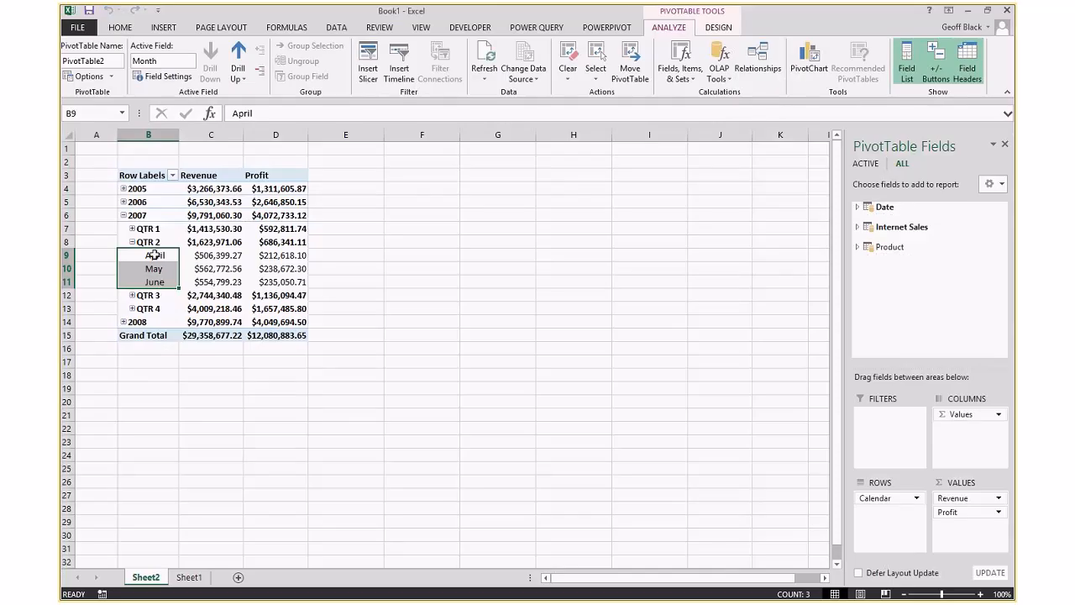
# Check the month order under 2007's QTR 2 in the Excel PivotTable and expand QTR 3 to check its months
pyautogui.click(165, 257)
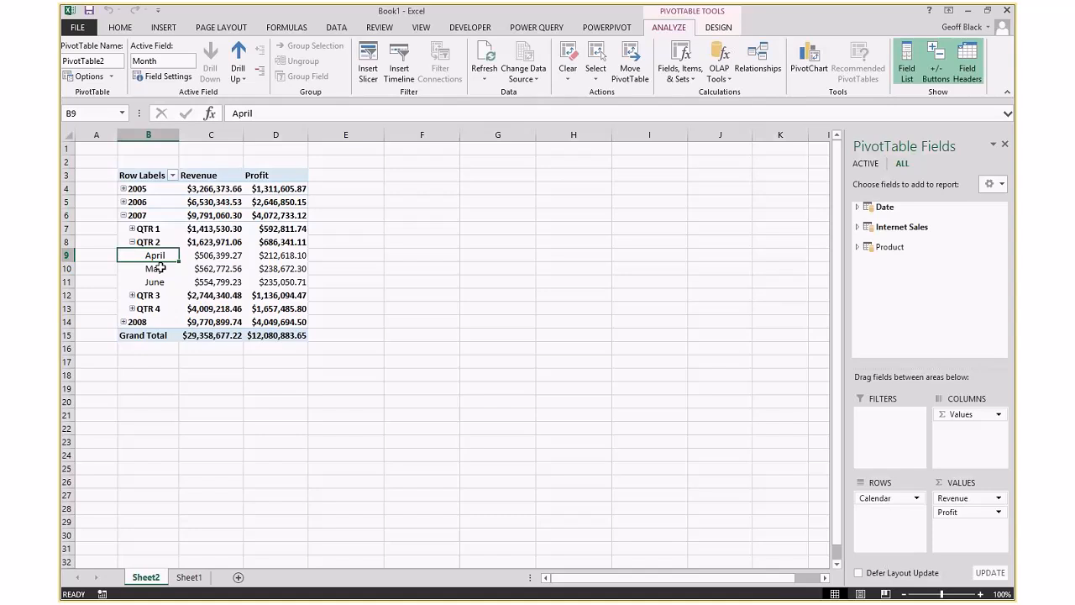
pyautogui.click(154, 282)
pyautogui.click(131, 295)
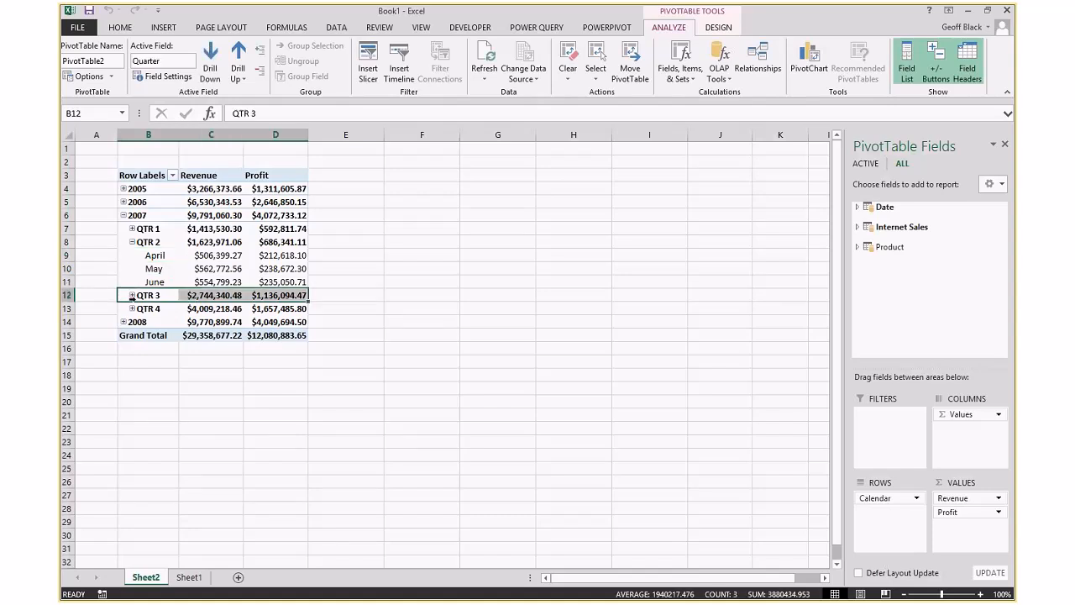
pyautogui.click(131, 295)
pyautogui.click(164, 327)
pyautogui.click(165, 331)
pyautogui.click(127, 295)
pyautogui.click(148, 295)
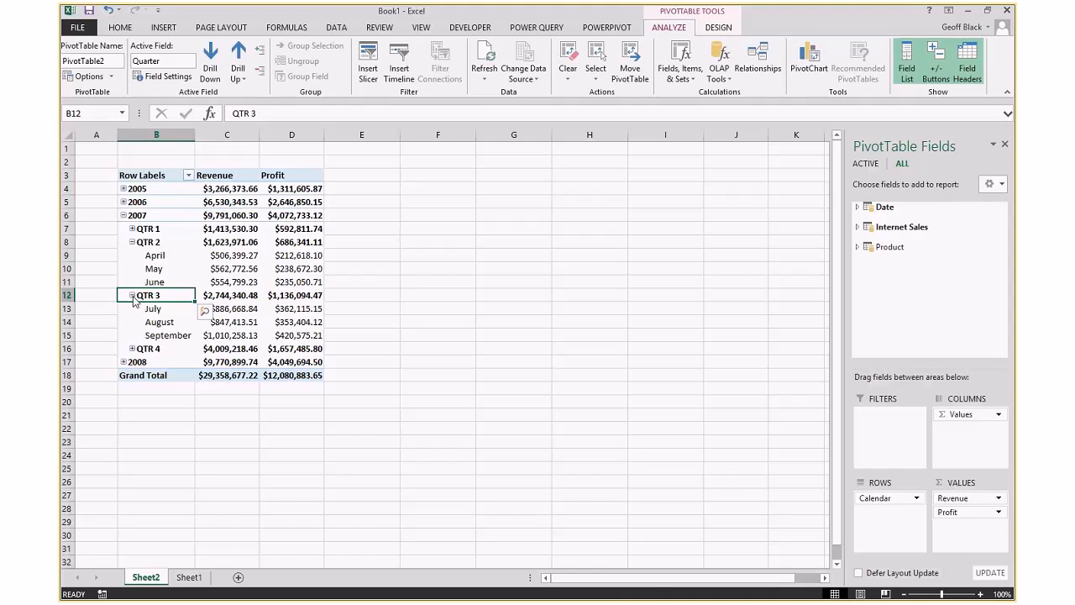
# Collapse QTR 3 and QTR 2 of 2007 in the PivotTable
pyautogui.click(132, 295)
pyautogui.click(132, 242)
pyautogui.click(212, 254)
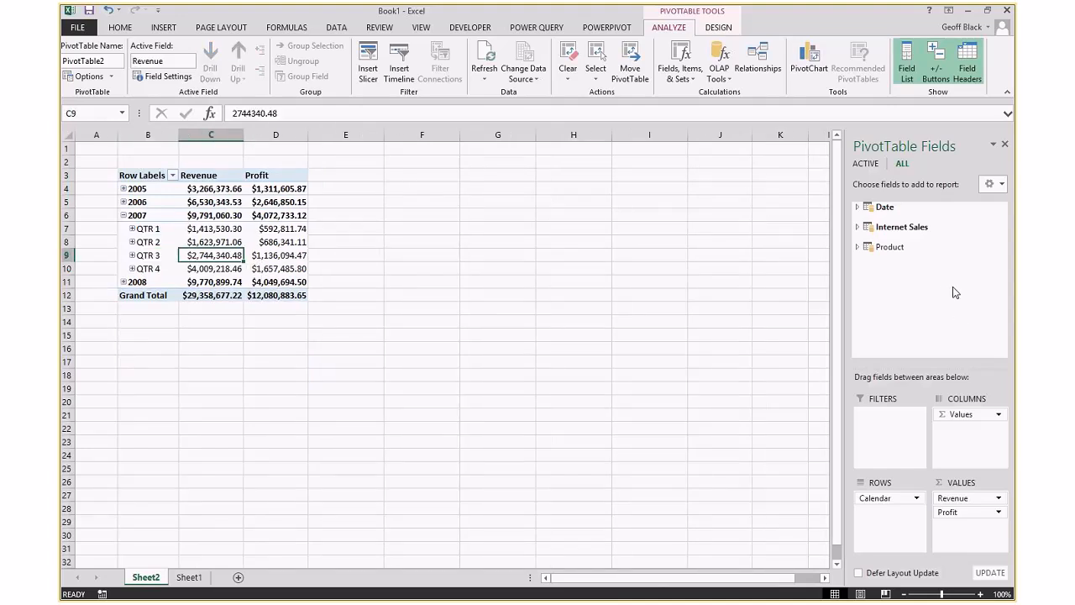
pyautogui.click(192, 240)
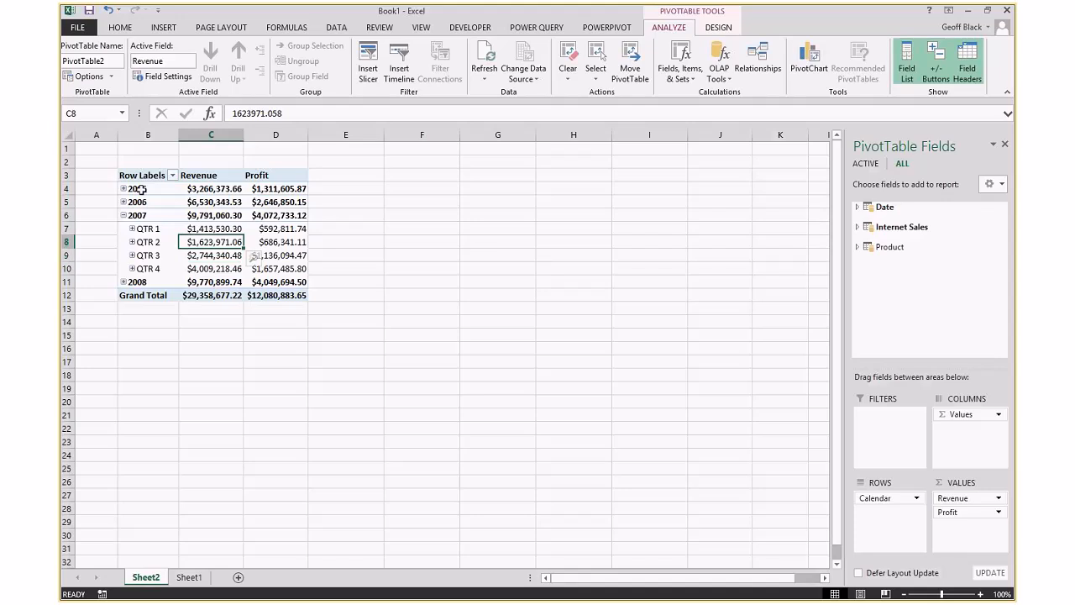
pyautogui.click(142, 177)
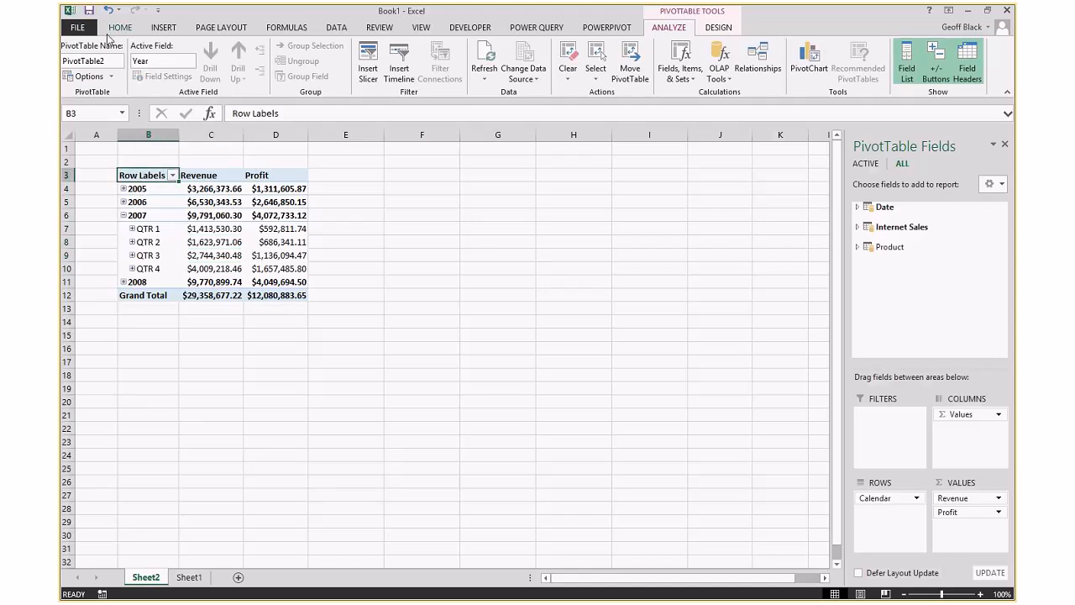
# Insert a Power View report into the workbook and dismiss the Office feedback bar
pyautogui.click(165, 27)
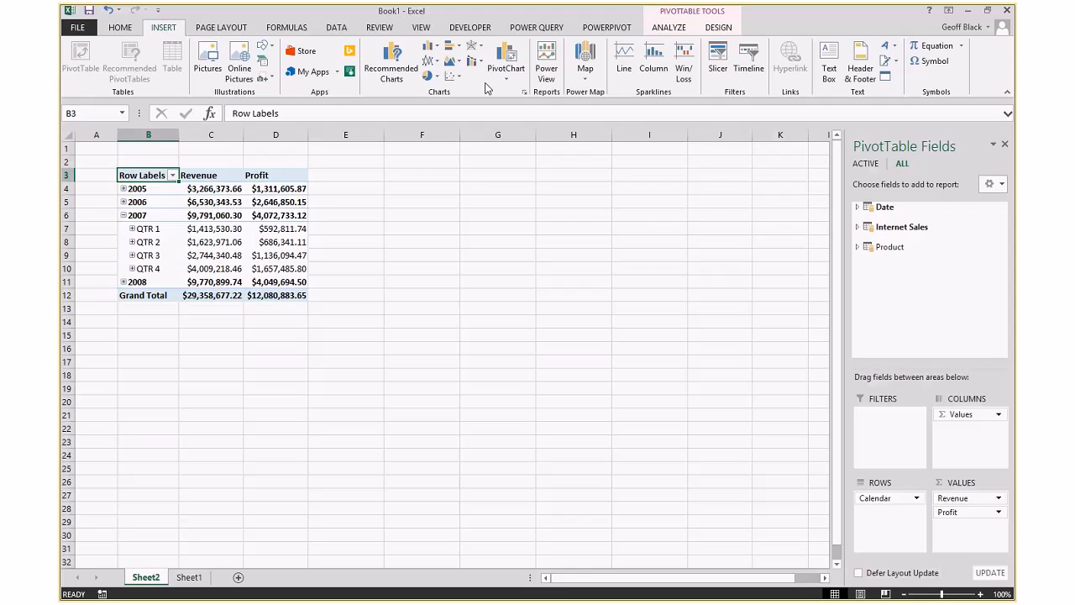
pyautogui.click(546, 63)
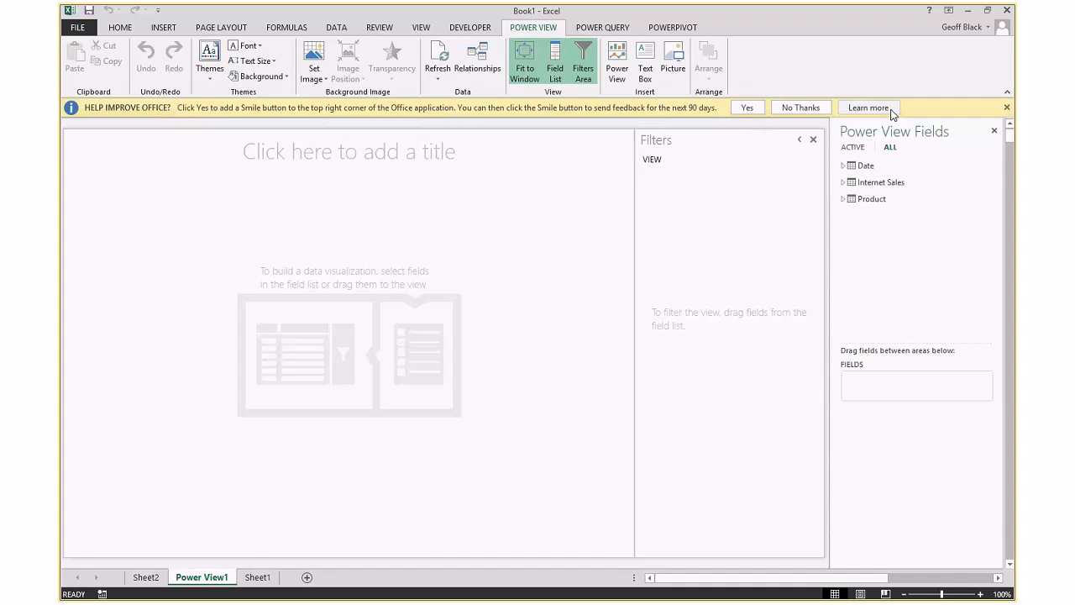
pyautogui.click(1007, 108)
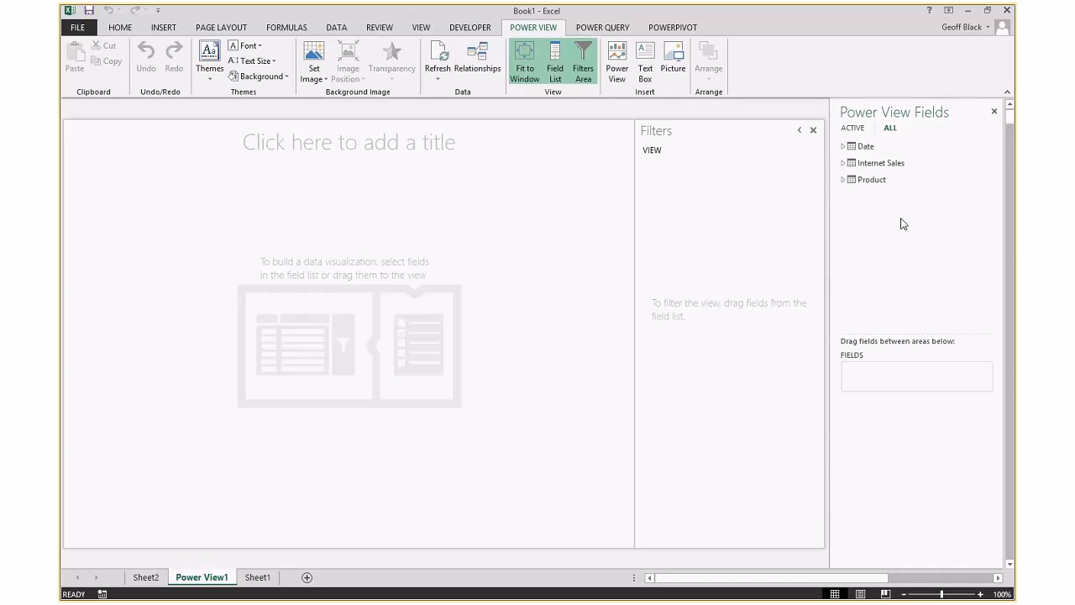
# Add the Profit and Revenue fields from the Internet Sales table to the Power View report
pyautogui.click(842, 163)
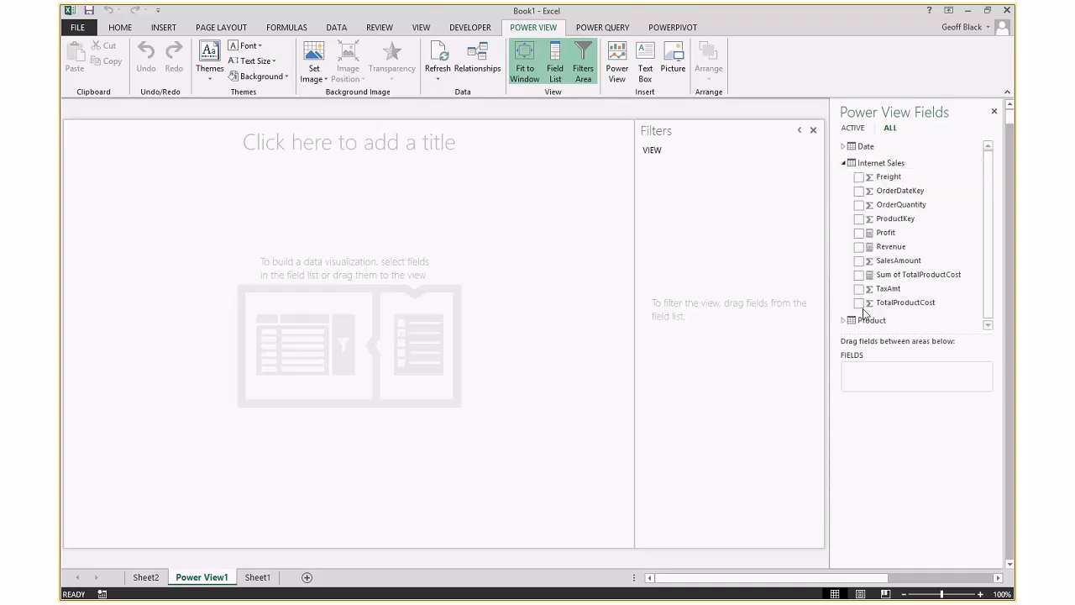
pyautogui.click(859, 233)
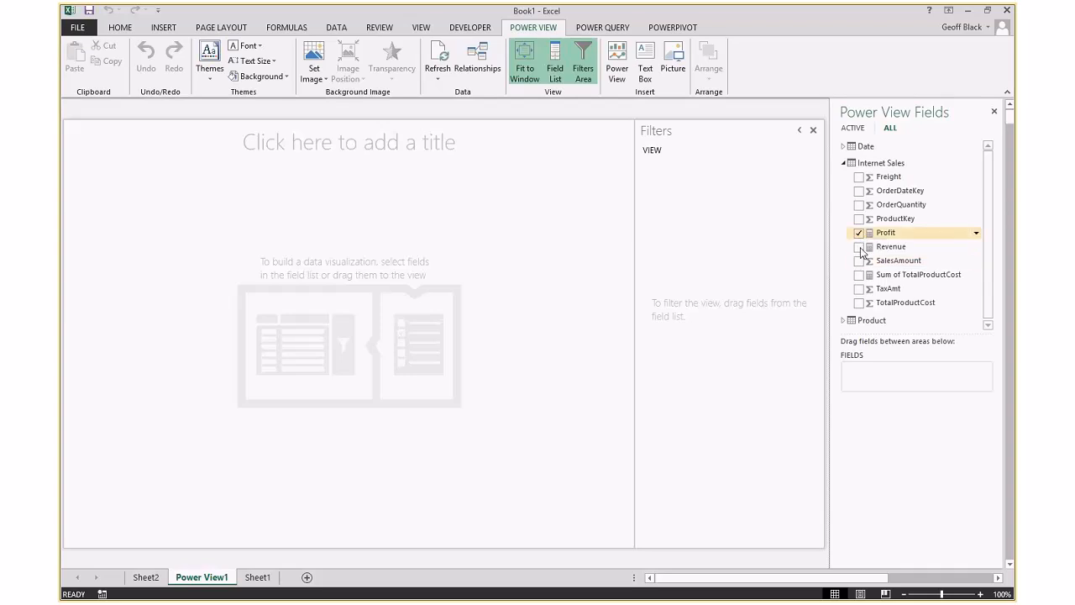
pyautogui.click(858, 247)
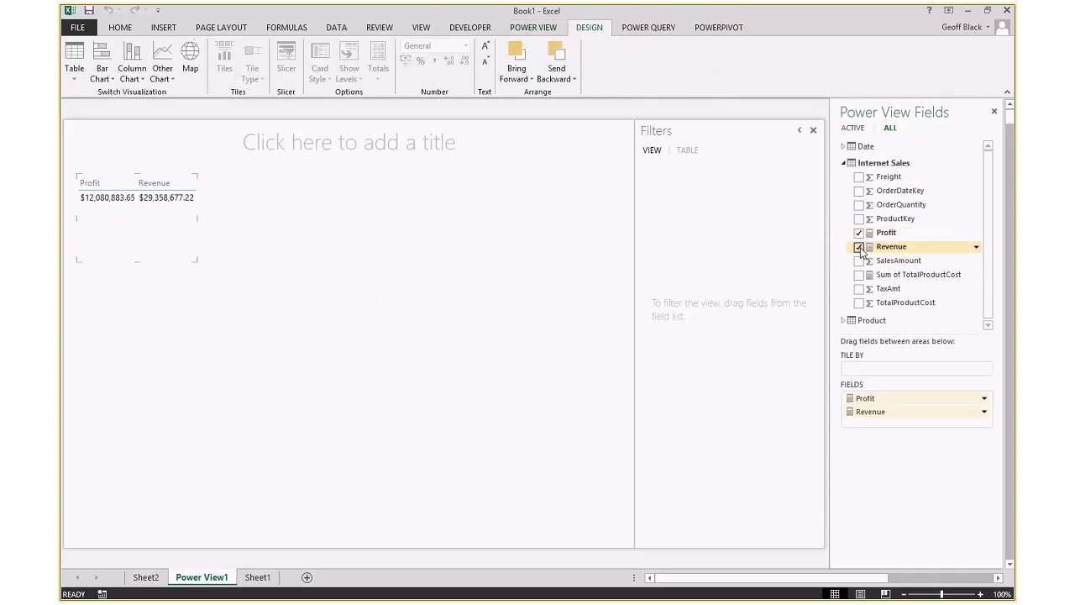
pyautogui.click(844, 164)
# Add the Year level of the Date table's Calendar hierarchy to the Profit and Revenue table
pyautogui.click(843, 147)
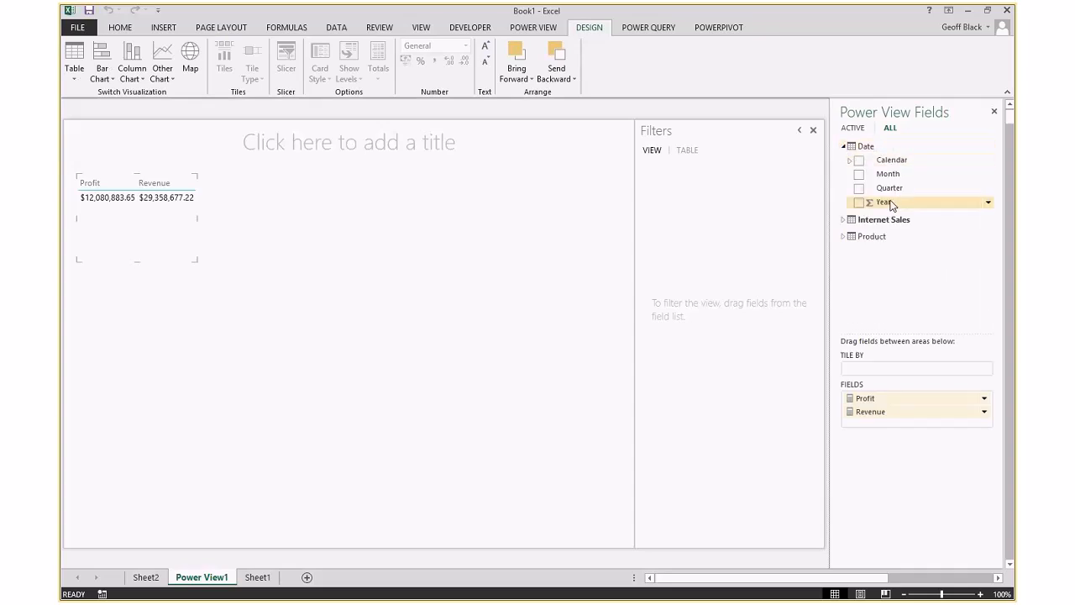
pyautogui.click(850, 161)
pyautogui.click(866, 174)
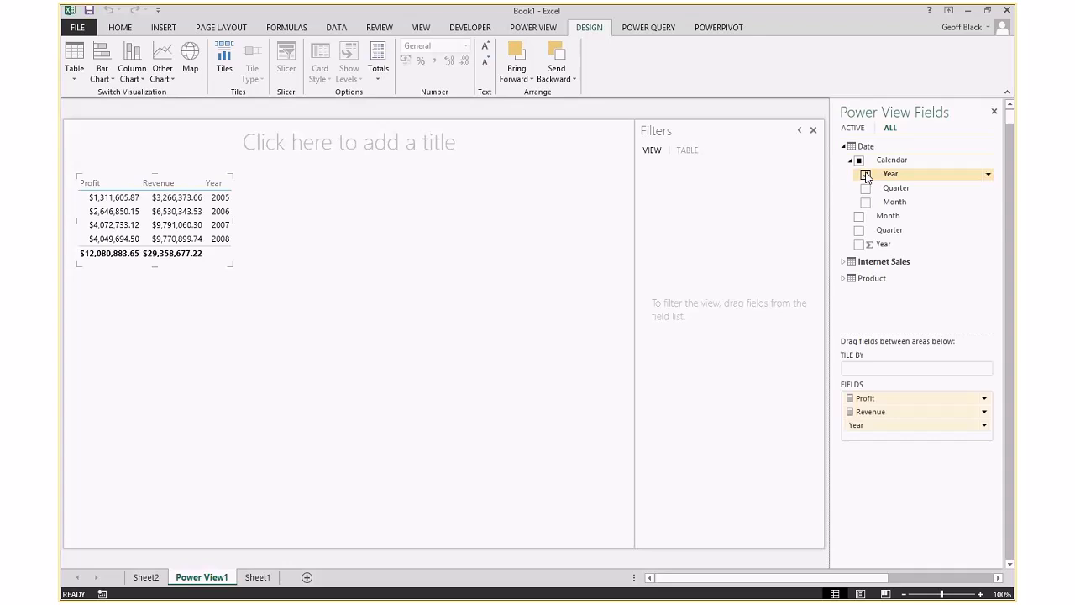
# Convert the Profit and Revenue table to a clustered column chart and enlarge it to fill most of the view
pyautogui.moveTo(233, 265); pyautogui.dragTo(342, 340)
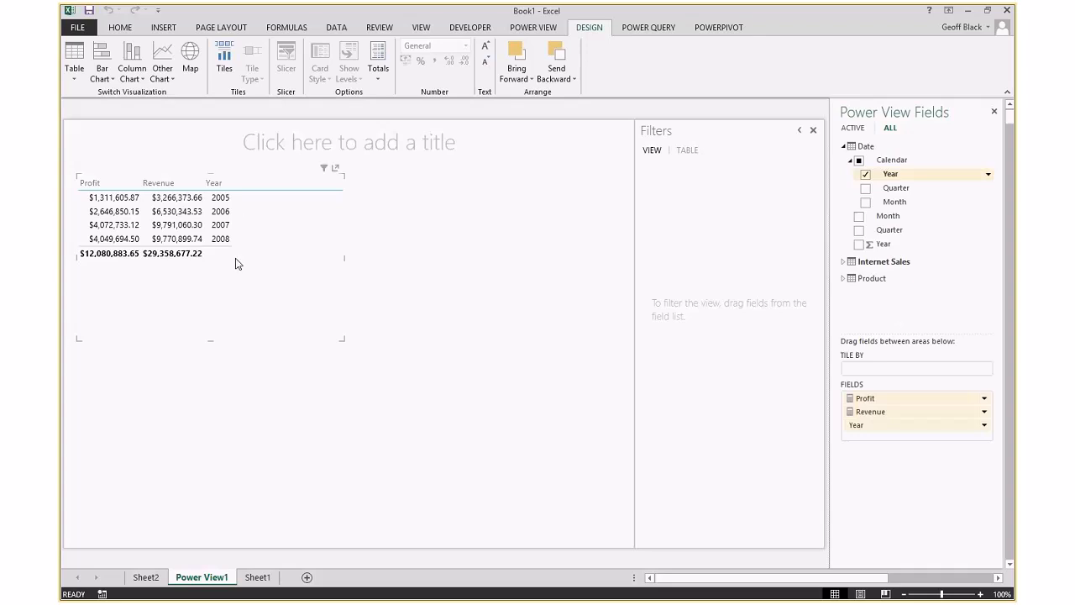
pyautogui.click(133, 74)
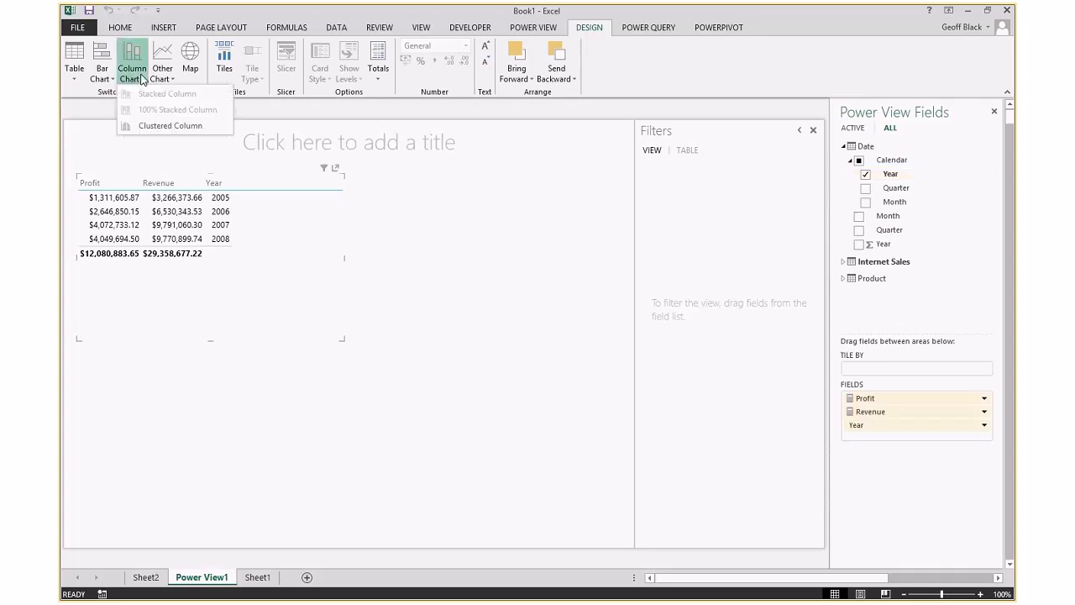
pyautogui.click(160, 126)
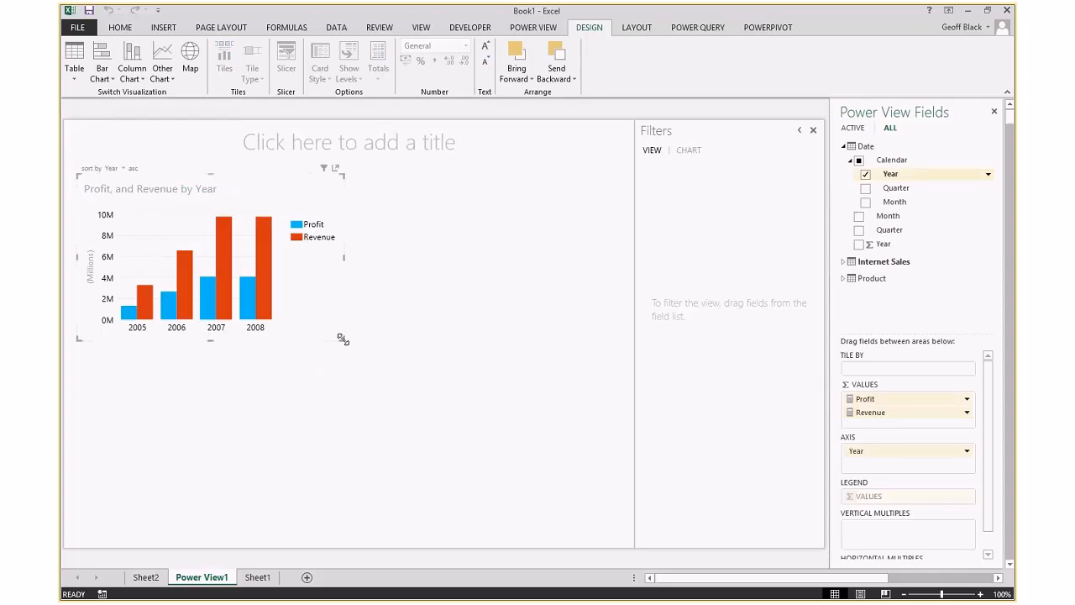
pyautogui.moveTo(342, 339); pyautogui.dragTo(577, 471)
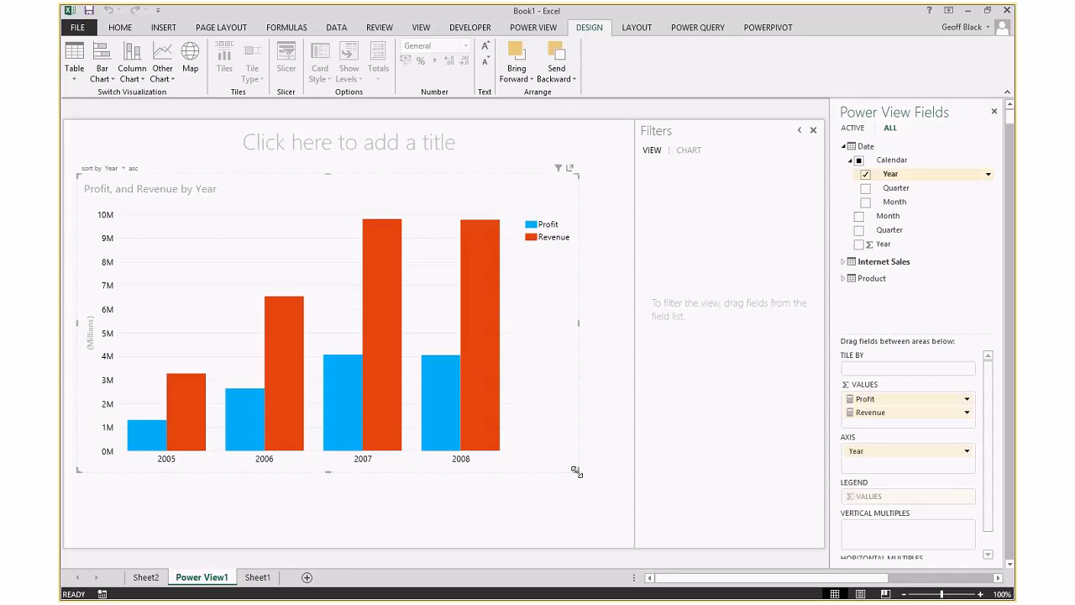
pyautogui.moveTo(575, 472); pyautogui.dragTo(560, 459)
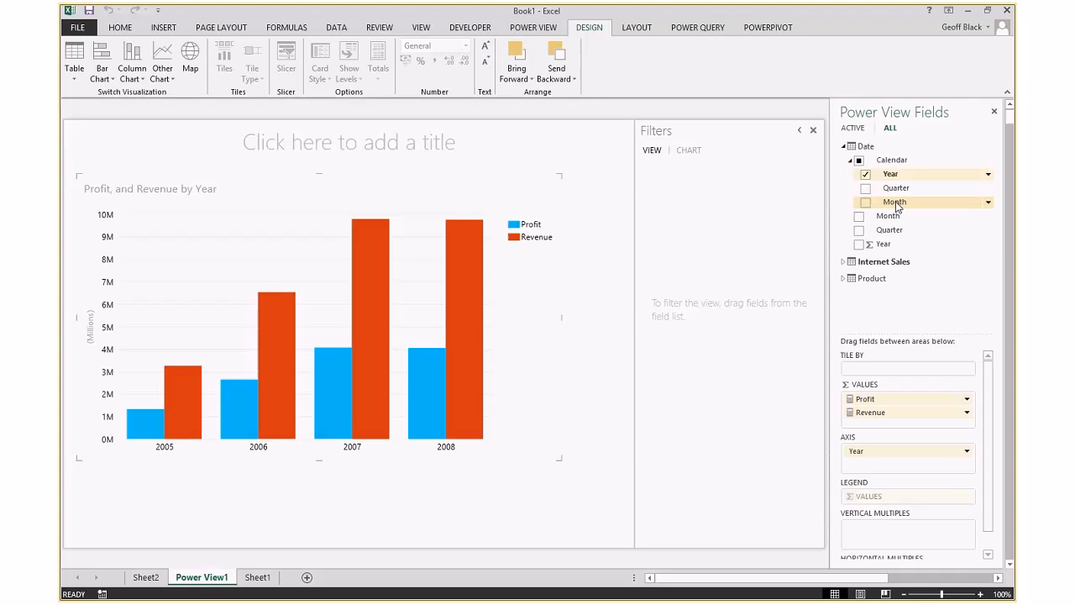
# Add the Product table's Category level as a separate list and place it at the chart's upper-right corner
pyautogui.click(843, 278)
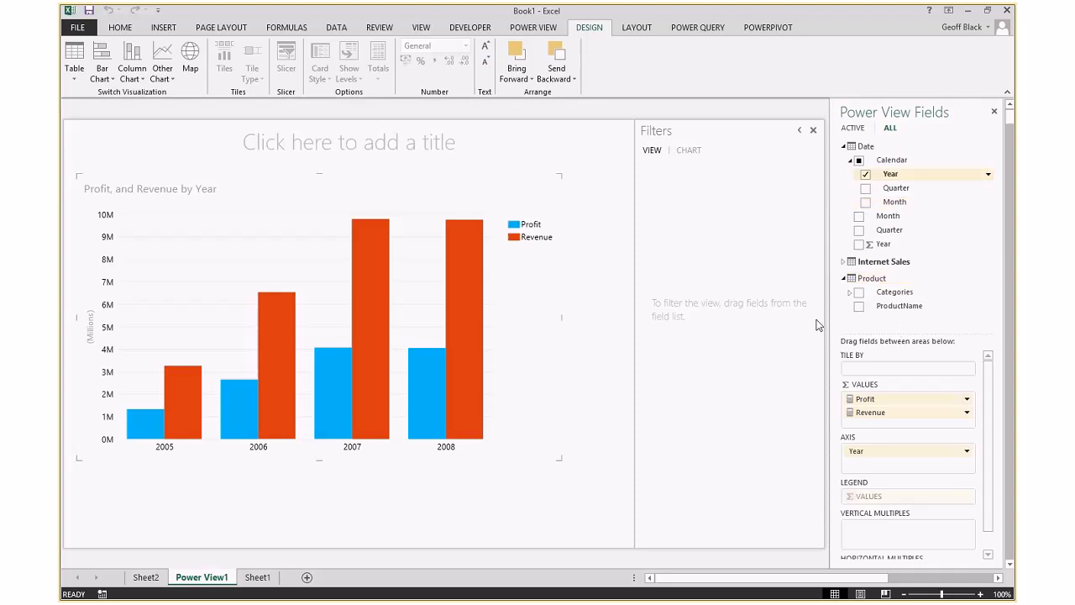
pyautogui.click(850, 292)
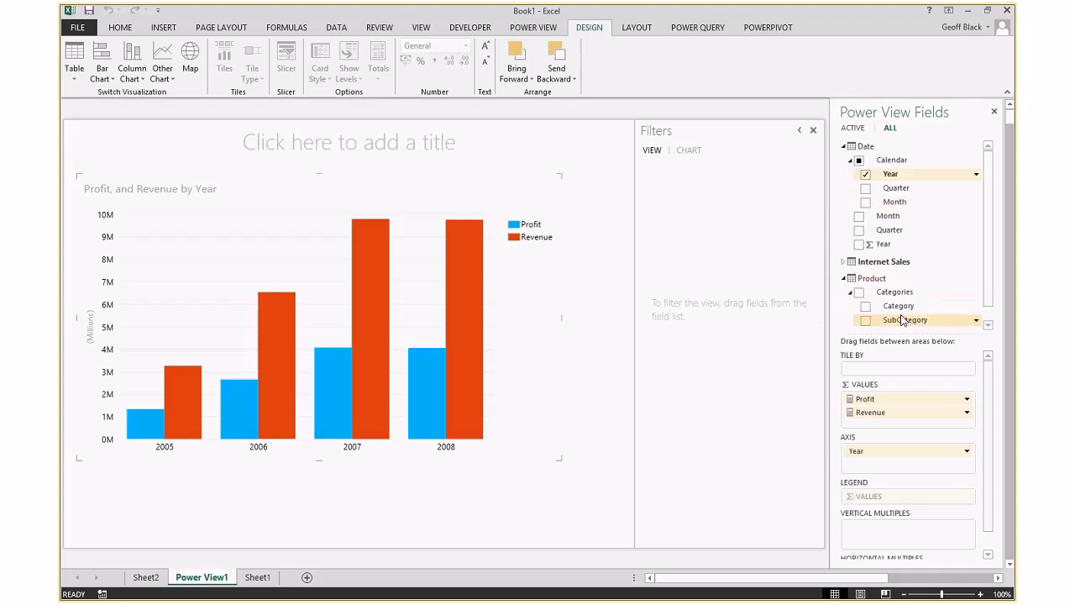
pyautogui.moveTo(899, 305); pyautogui.dragTo(600, 293)
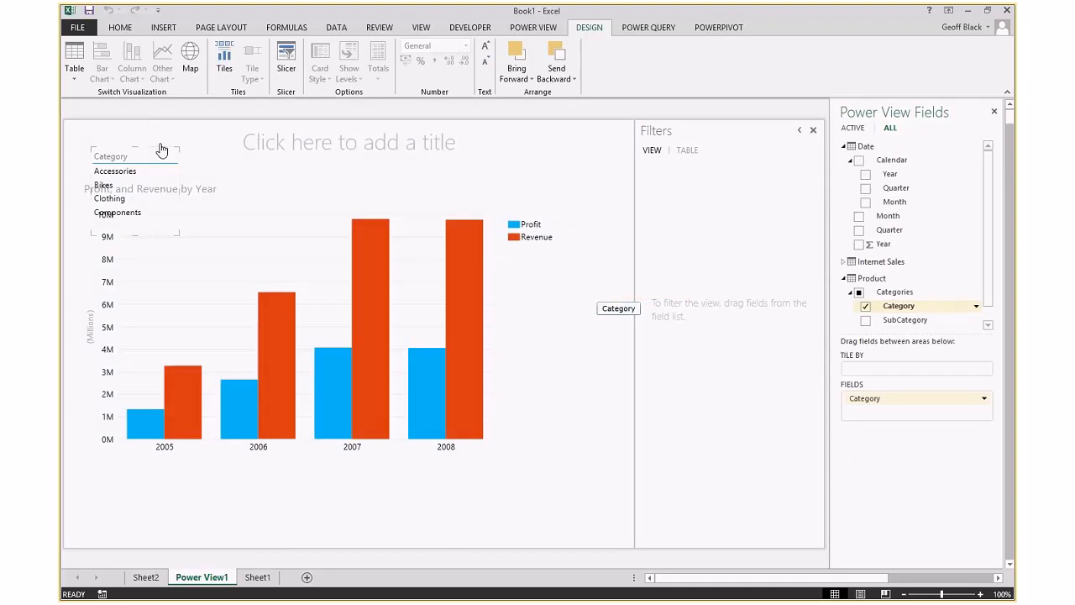
pyautogui.moveTo(290, 154); pyautogui.dragTo(613, 138)
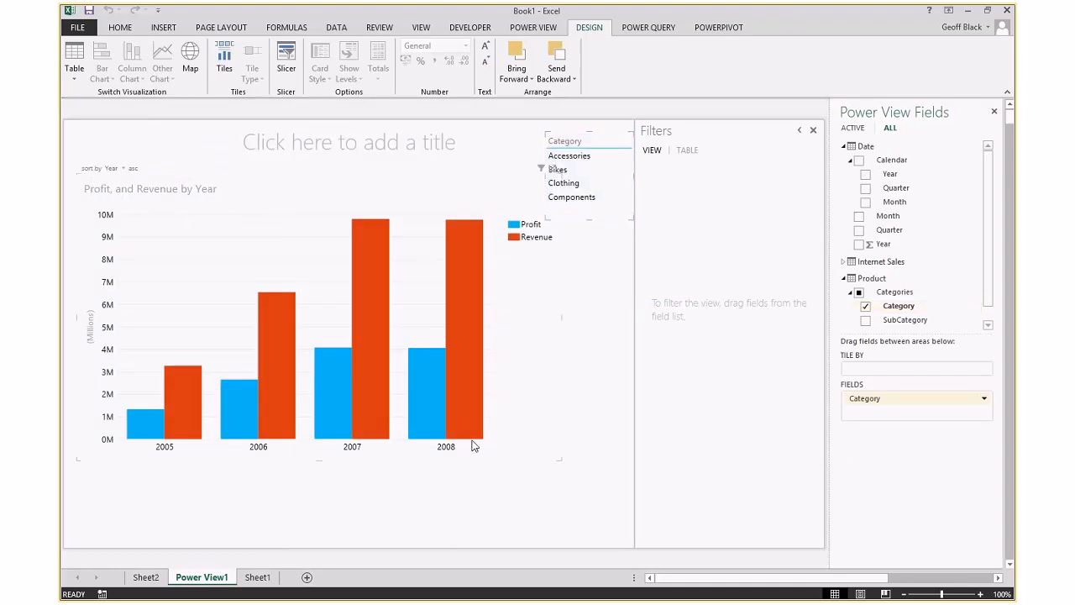
# Make the Profit and Revenue chart narrower and taller, and move the Category list into the space beside it
pyautogui.click(561, 459)
pyautogui.moveTo(561, 458); pyautogui.dragTo(491, 519)
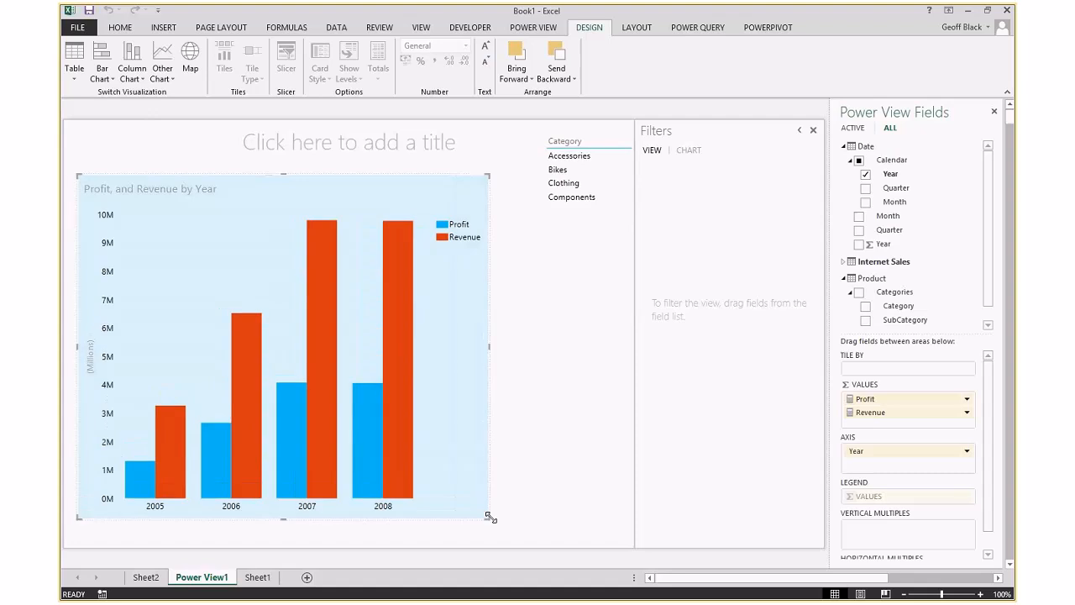
pyautogui.click(583, 143)
pyautogui.moveTo(607, 140); pyautogui.dragTo(593, 192)
pyautogui.click(578, 284)
pyautogui.click(575, 191)
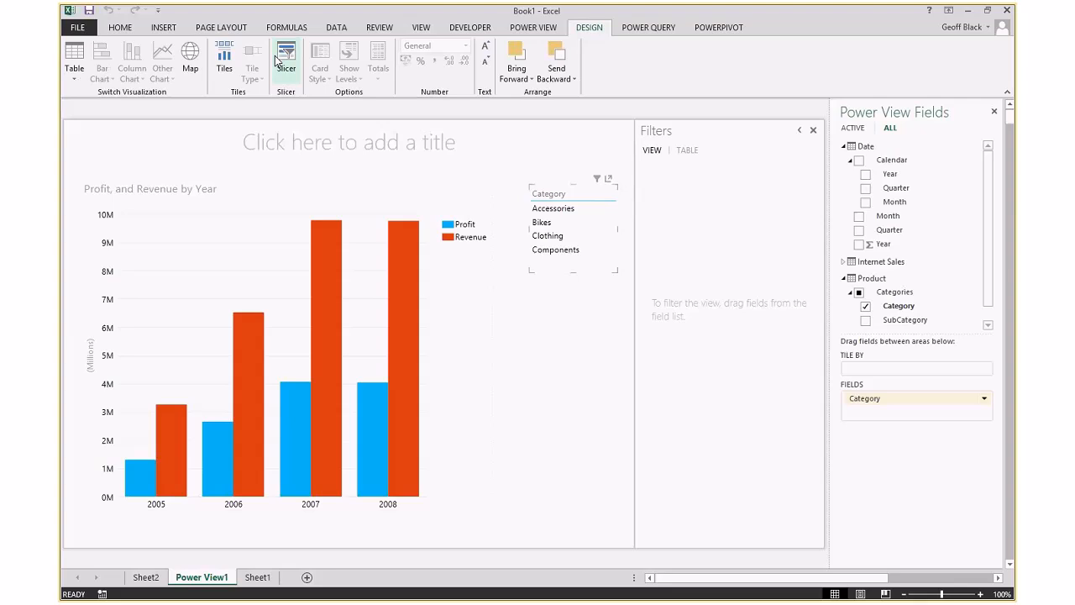
# Convert the Category list to a slicer and filter the chart by Bikes, Clothing and Components in turn
pyautogui.click(286, 58)
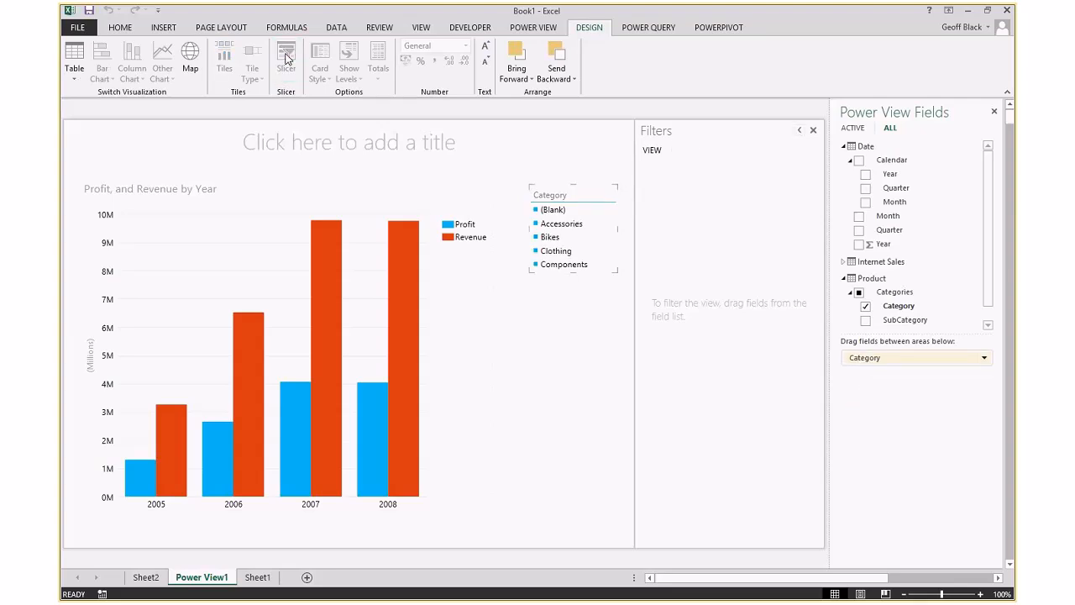
pyautogui.click(551, 237)
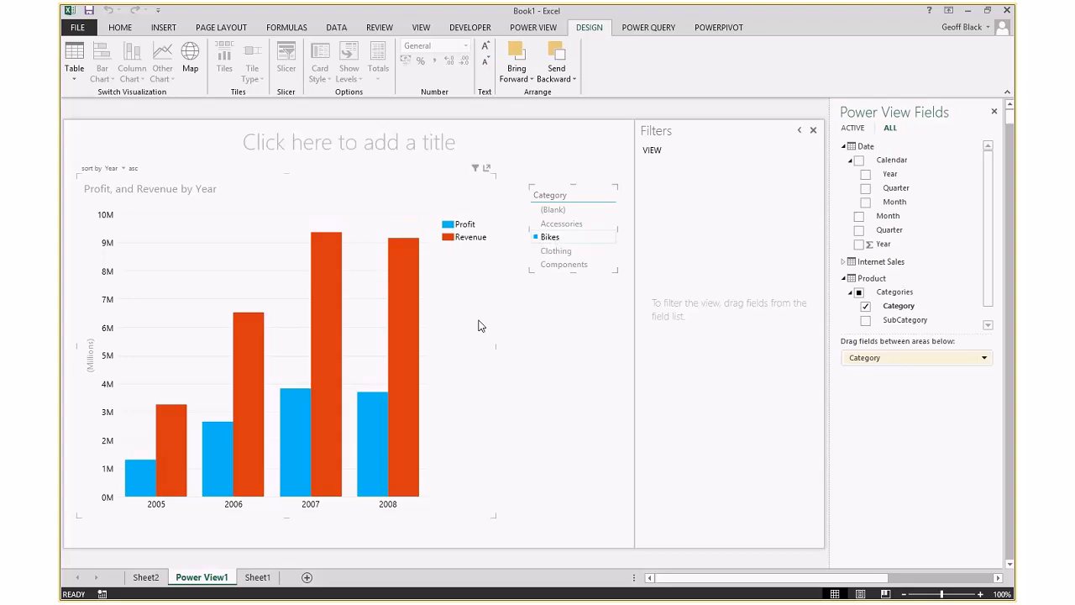
pyautogui.click(566, 252)
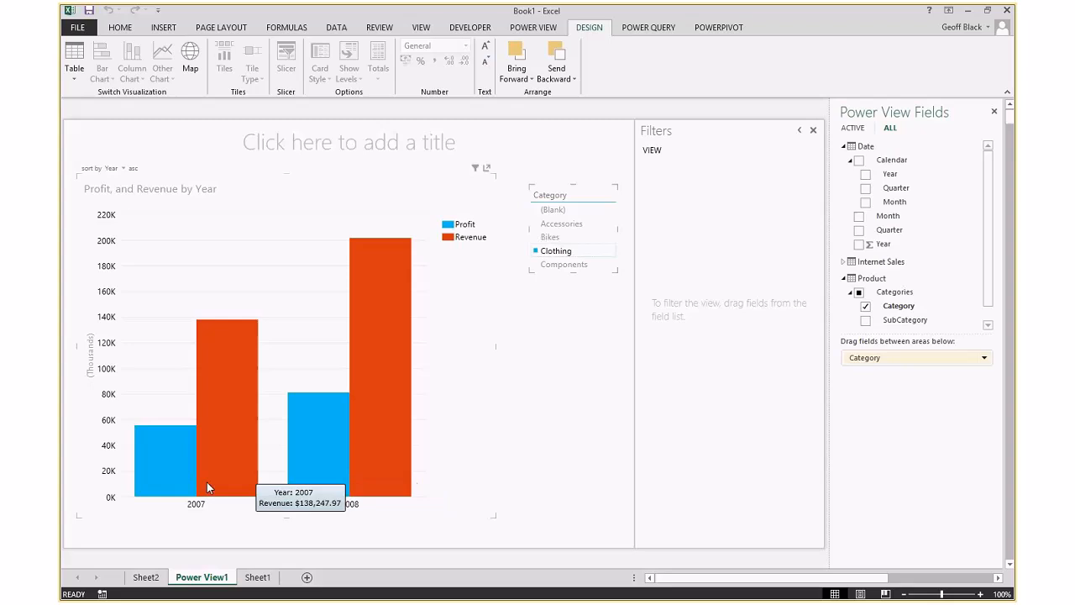
pyautogui.click(562, 266)
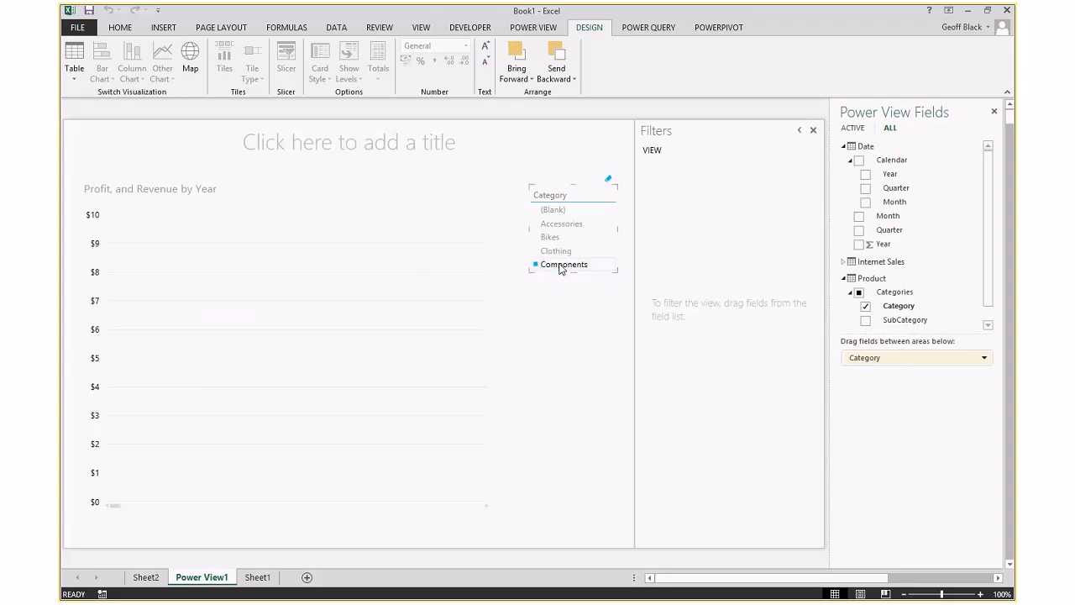
# Enlarge the Category slicer and switch its selection between Accessories and (Blank), ending on Bikes
pyautogui.moveTo(616, 271); pyautogui.dragTo(624, 313)
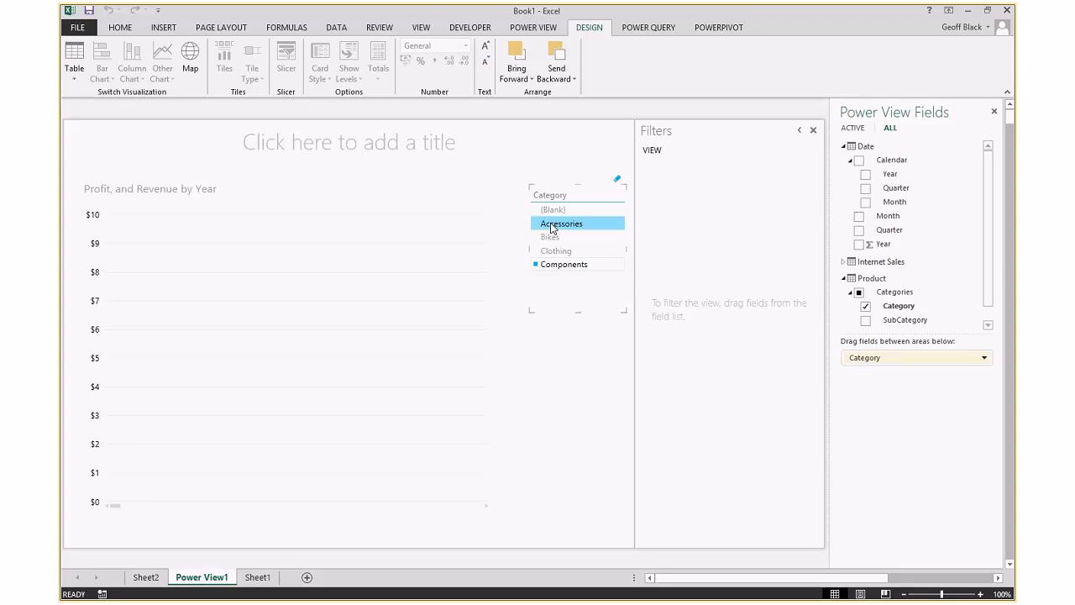
pyautogui.click(552, 225)
pyautogui.click(551, 210)
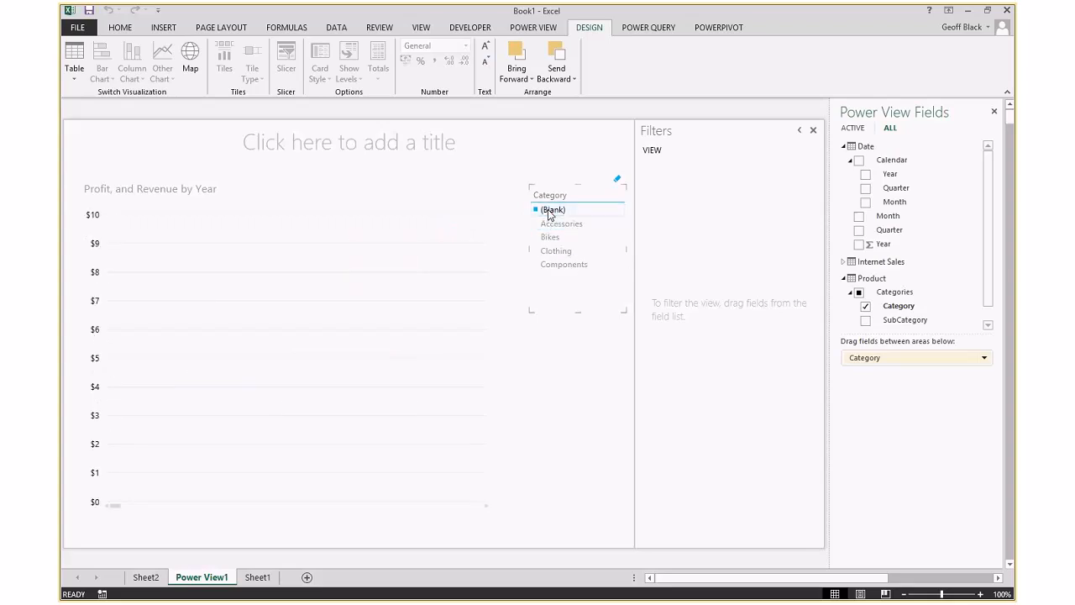
pyautogui.click(552, 223)
pyautogui.click(551, 237)
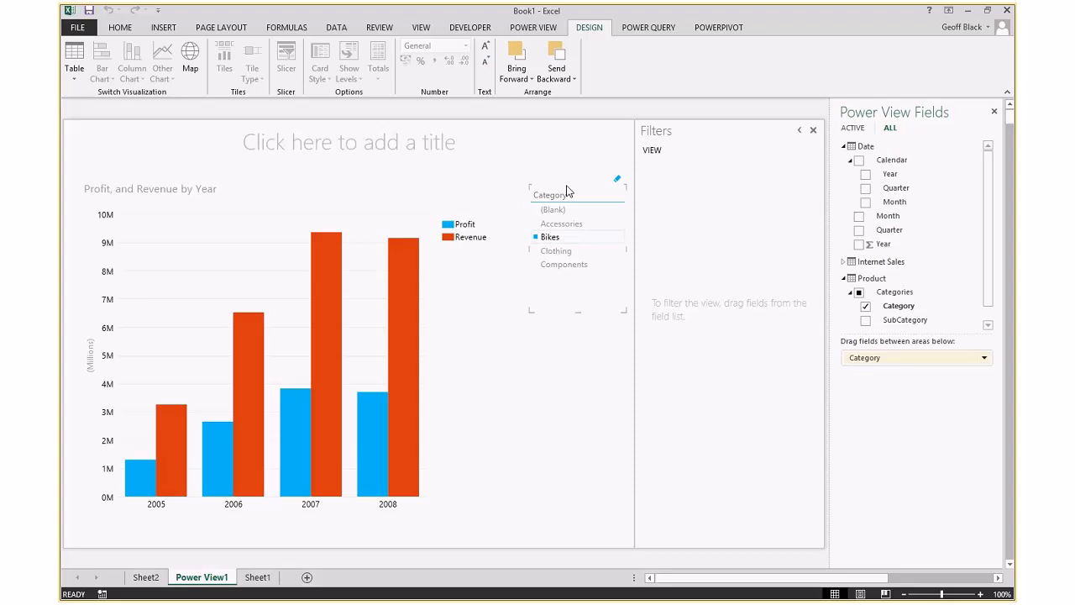
# Replace the Category slicer with a view-level Category filter limited to Bikes and Accessories
pyautogui.press('Delete')
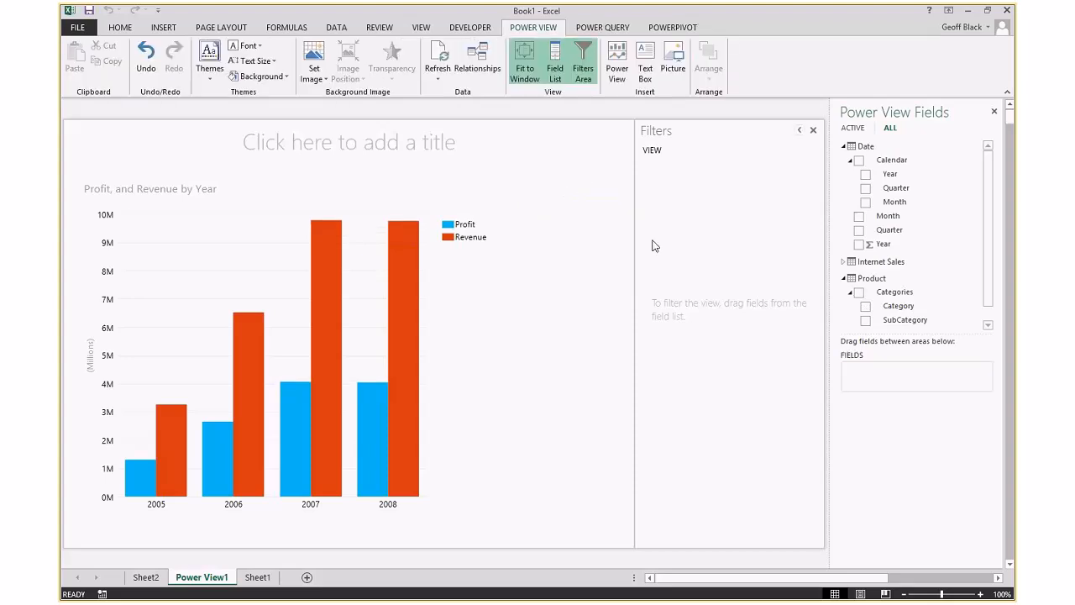
pyautogui.moveTo(907, 308); pyautogui.dragTo(673, 197)
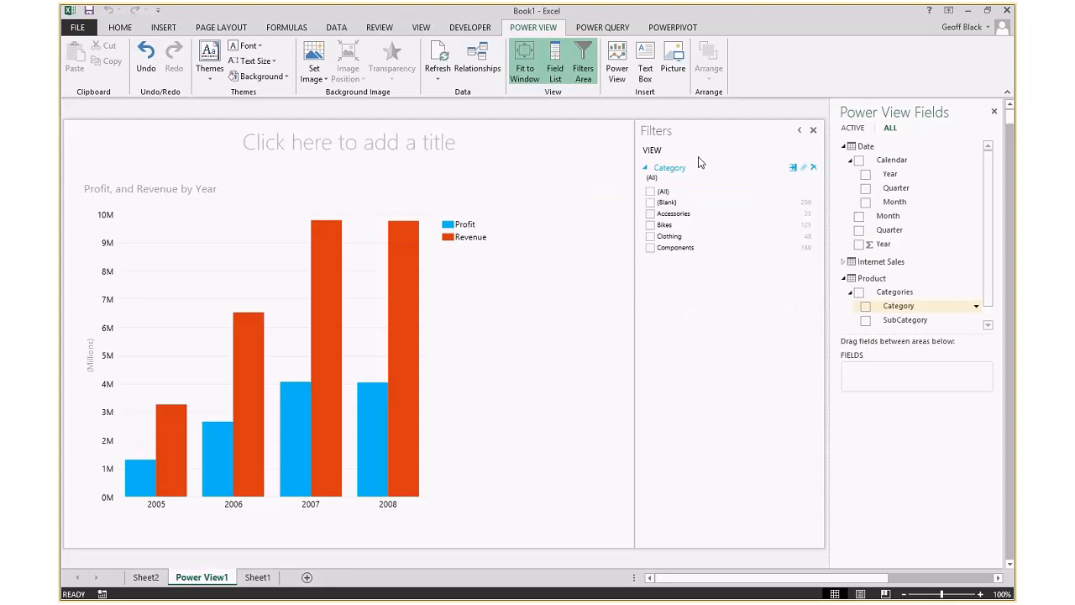
pyautogui.click(650, 225)
pyautogui.click(651, 214)
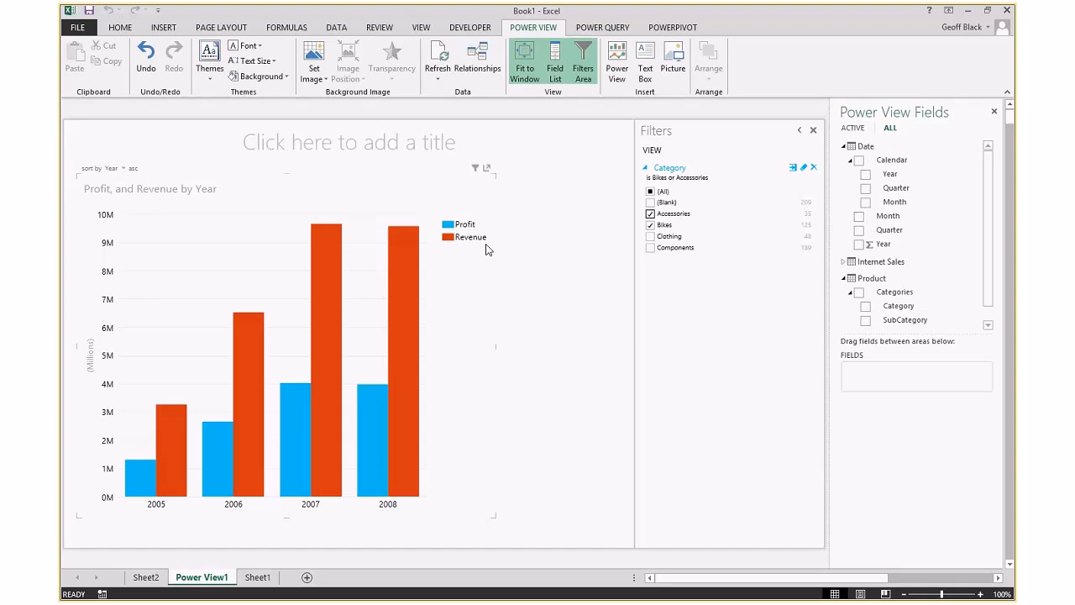
# Reduce the height of the Profit and Revenue chart to free up space beneath it
pyautogui.click(124, 169)
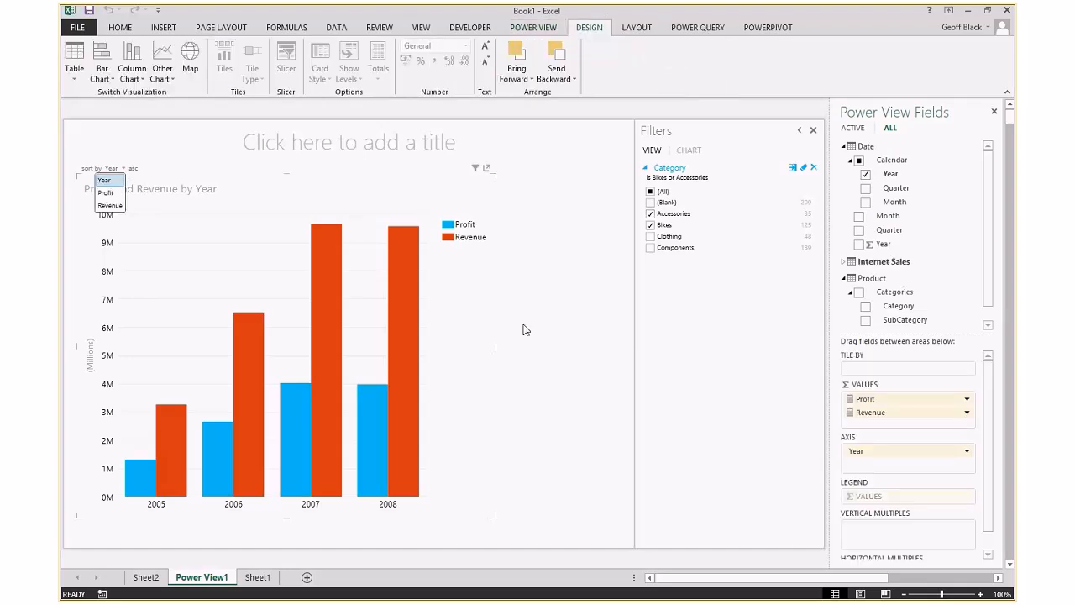
pyautogui.click(524, 326)
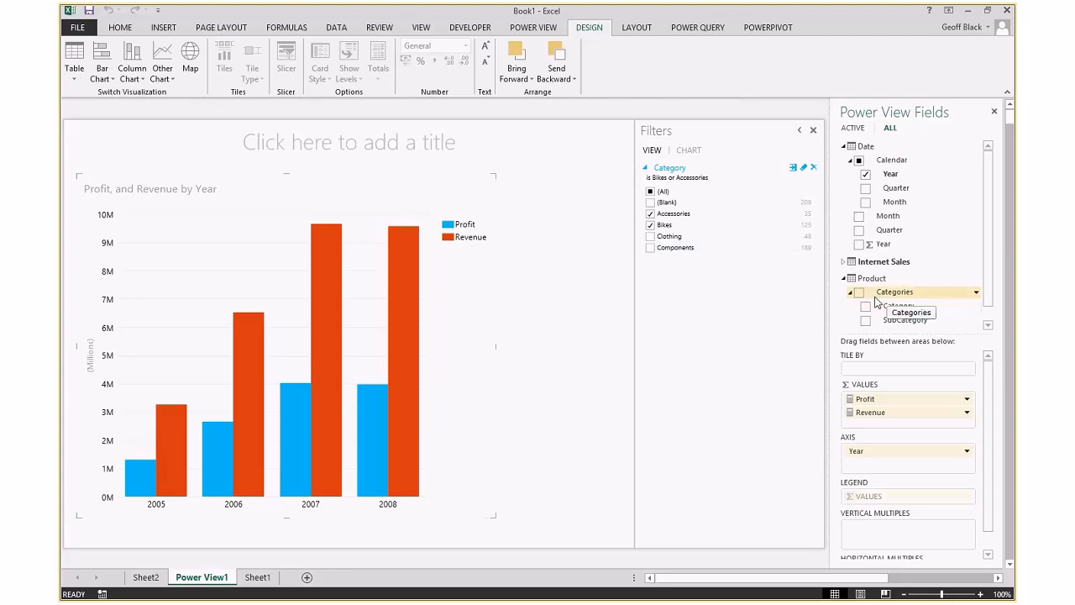
pyautogui.scroll(-1, 892, 311)
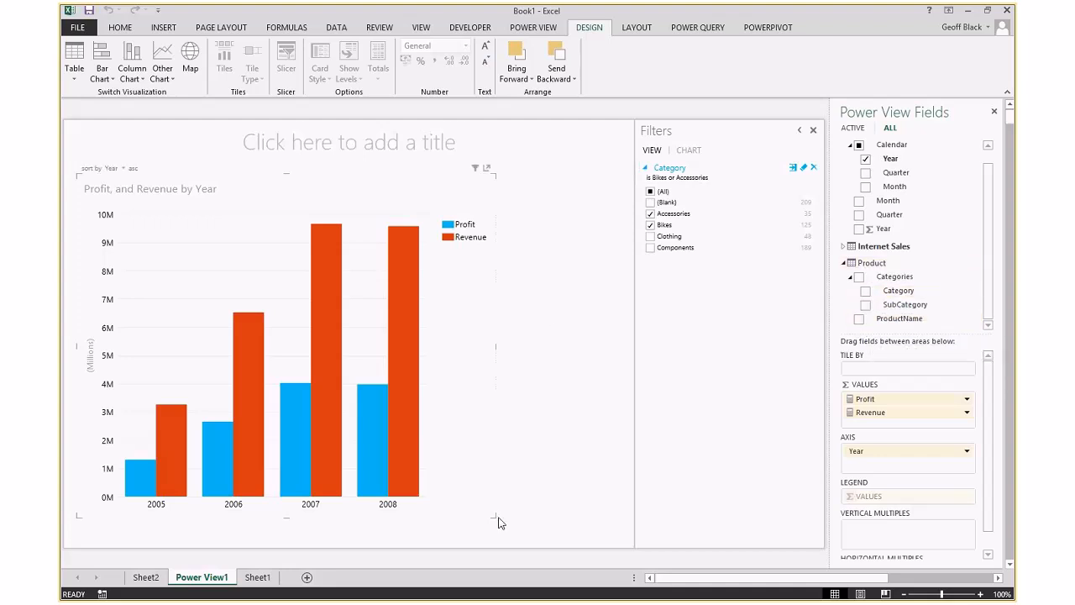
pyautogui.moveTo(494, 517); pyautogui.dragTo(491, 428)
pyautogui.click(562, 432)
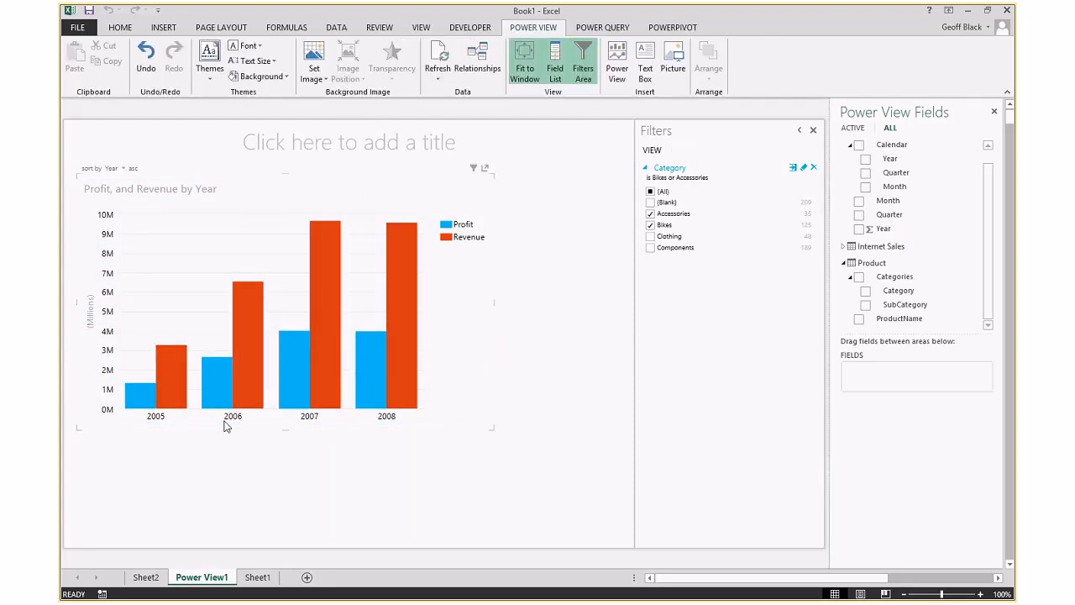
# Switch to the PowerPivot window, show the Product table and turn on Advanced Mode
pyautogui.hotkey('alt', 'Tab')
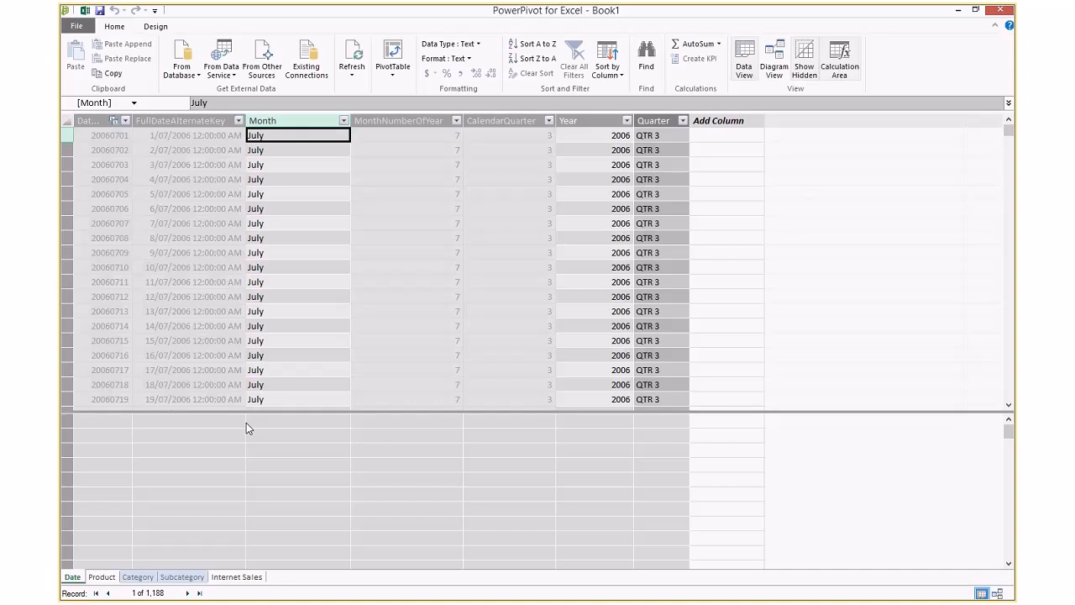
pyautogui.click(231, 449)
pyautogui.click(101, 576)
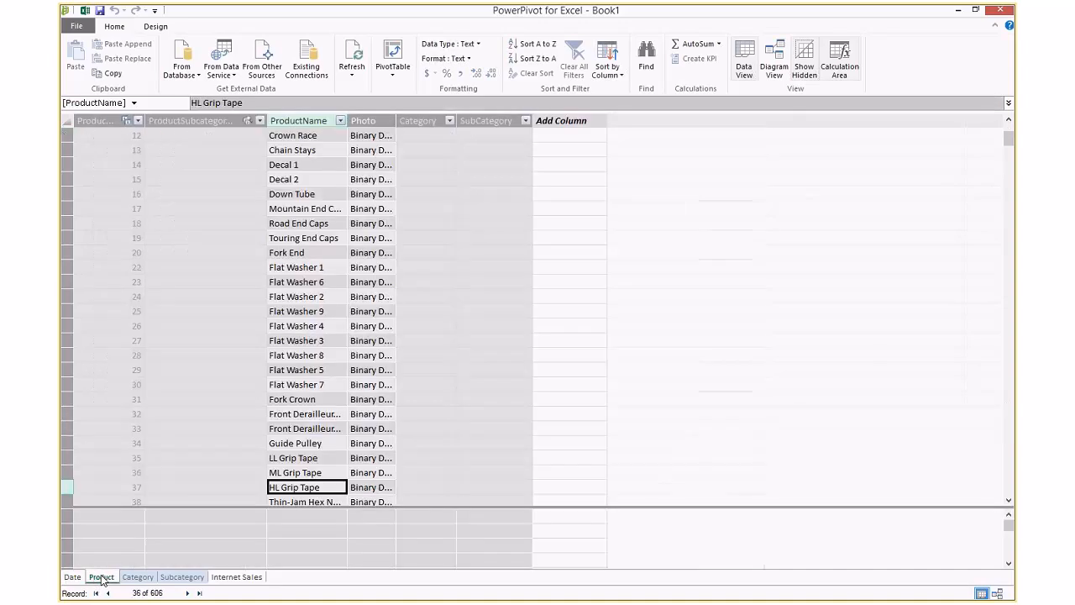
pyautogui.click(155, 26)
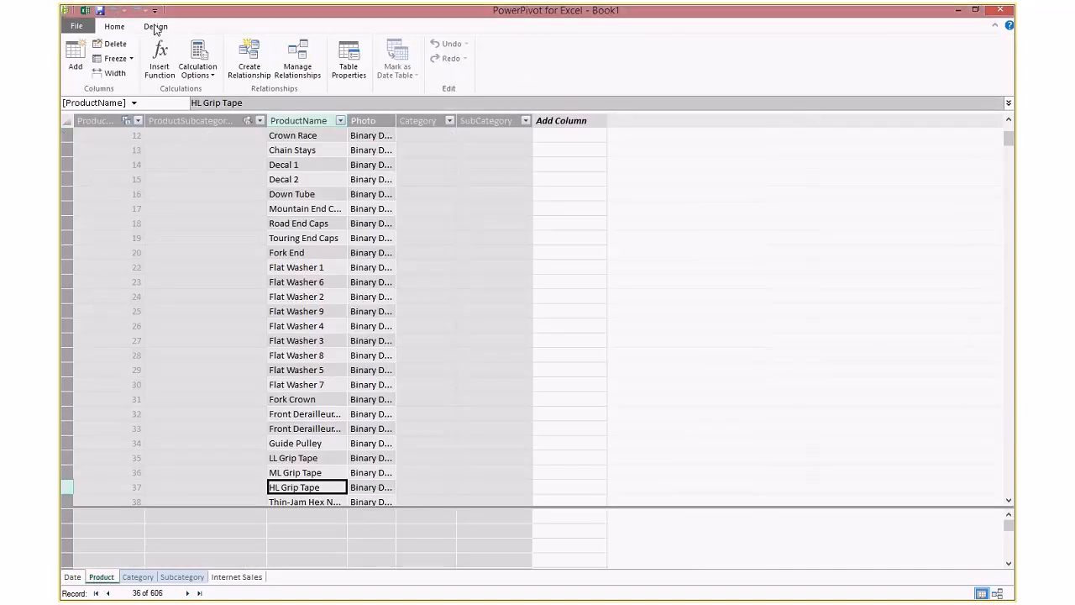
pyautogui.click(77, 27)
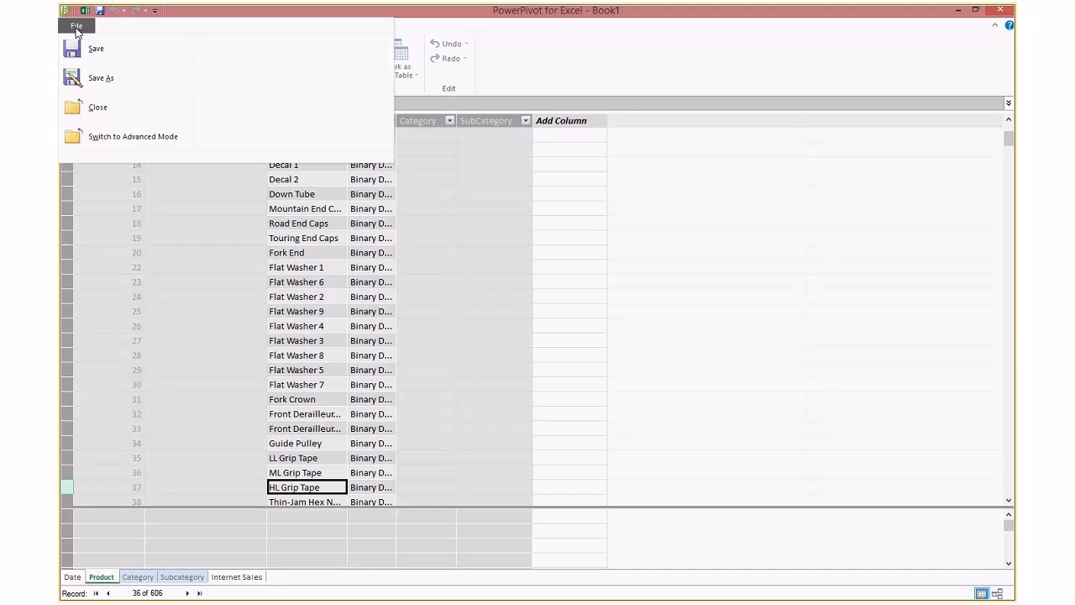
pyautogui.click(101, 138)
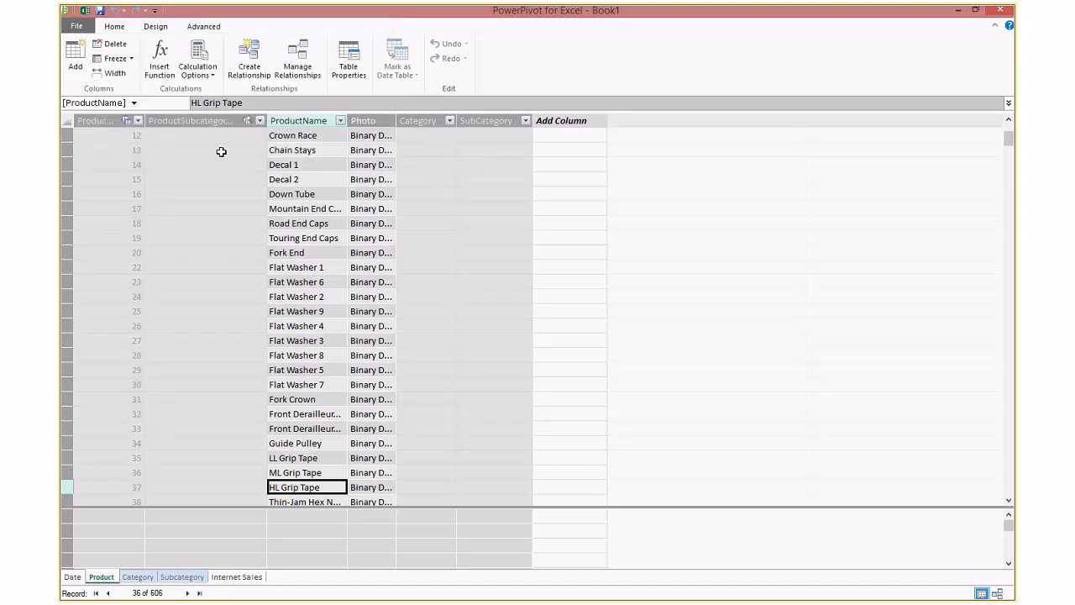
pyautogui.click(207, 27)
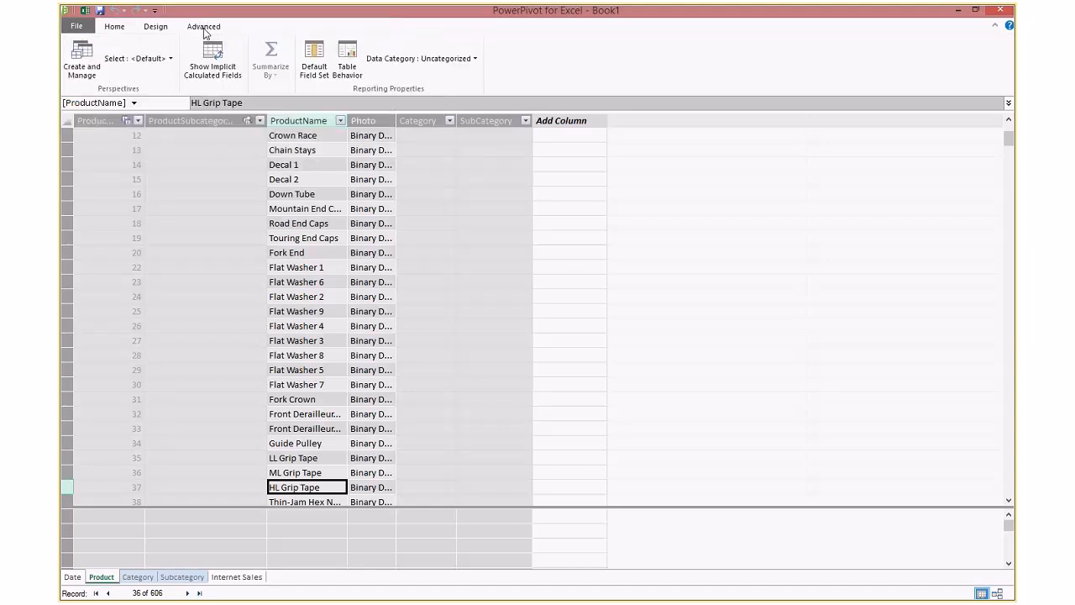
# In the Product table's Table Behavior, set ProductKey as the row identifier and keep unique rows on ProductKey
pyautogui.click(349, 65)
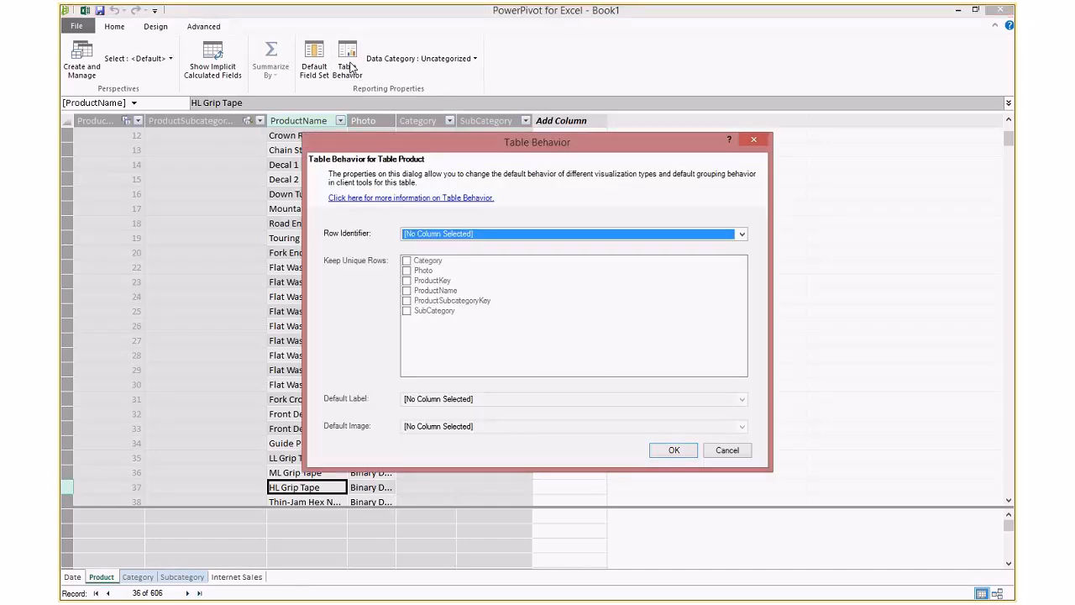
pyautogui.click(443, 238)
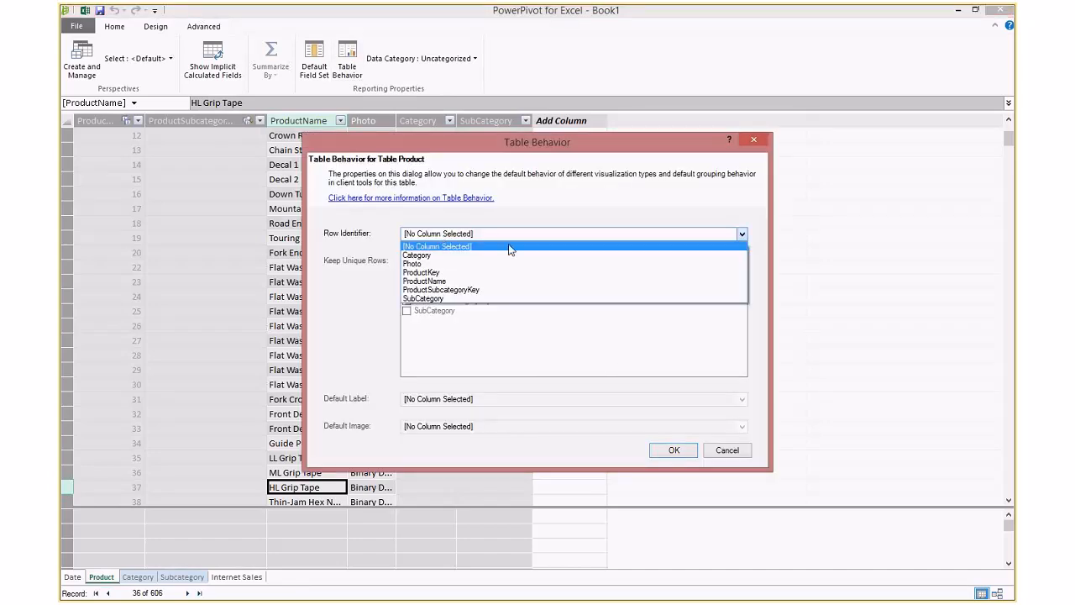
pyautogui.click(497, 272)
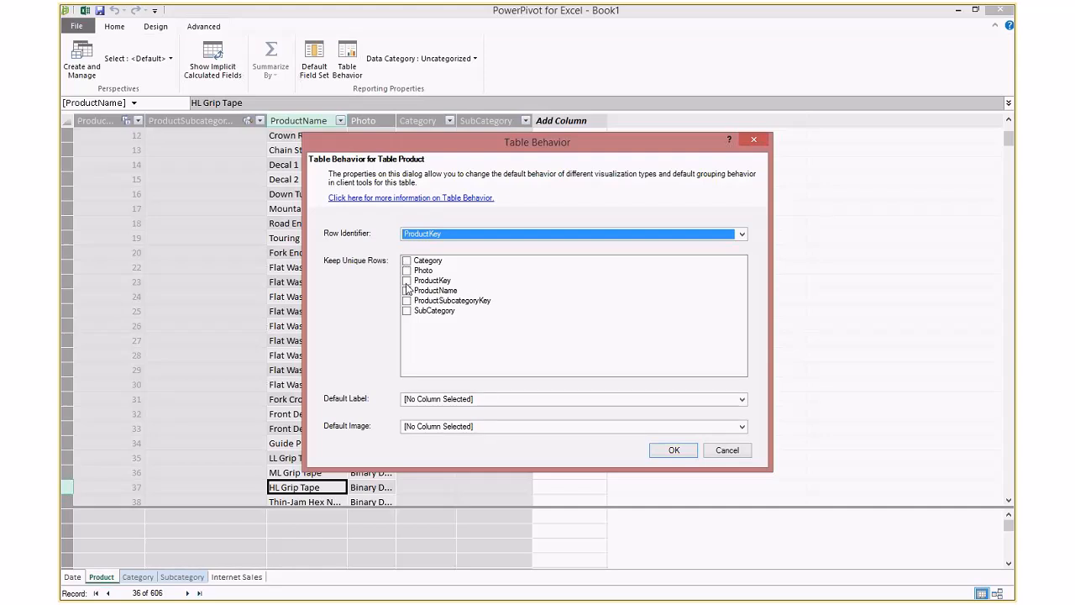
pyautogui.click(406, 281)
# Set the Product table's default label to ProductName and default image to Photo, and apply the table behavior
pyautogui.click(458, 400)
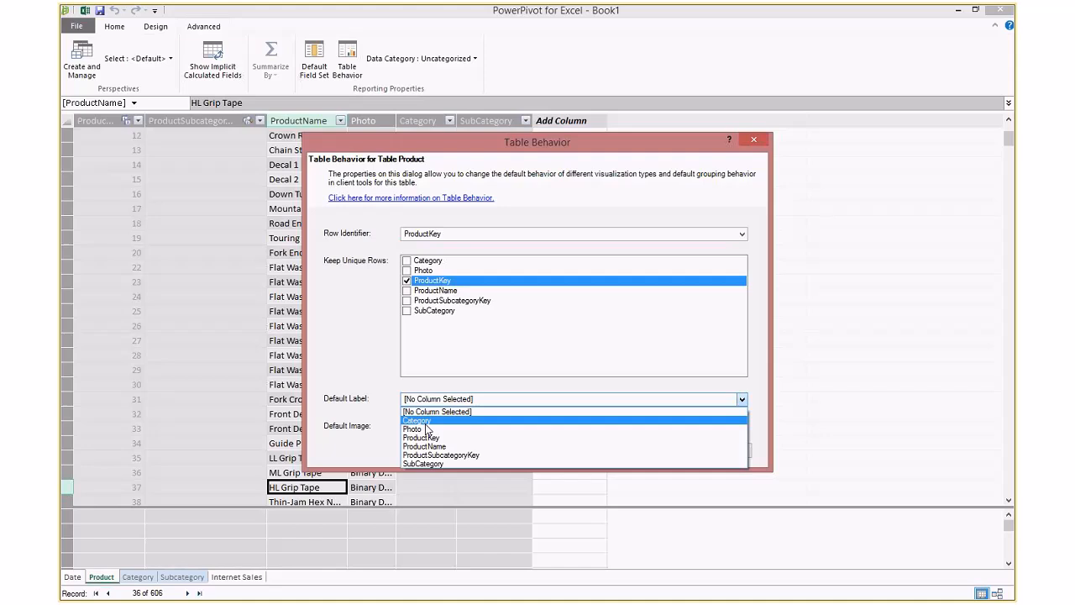
pyautogui.click(432, 446)
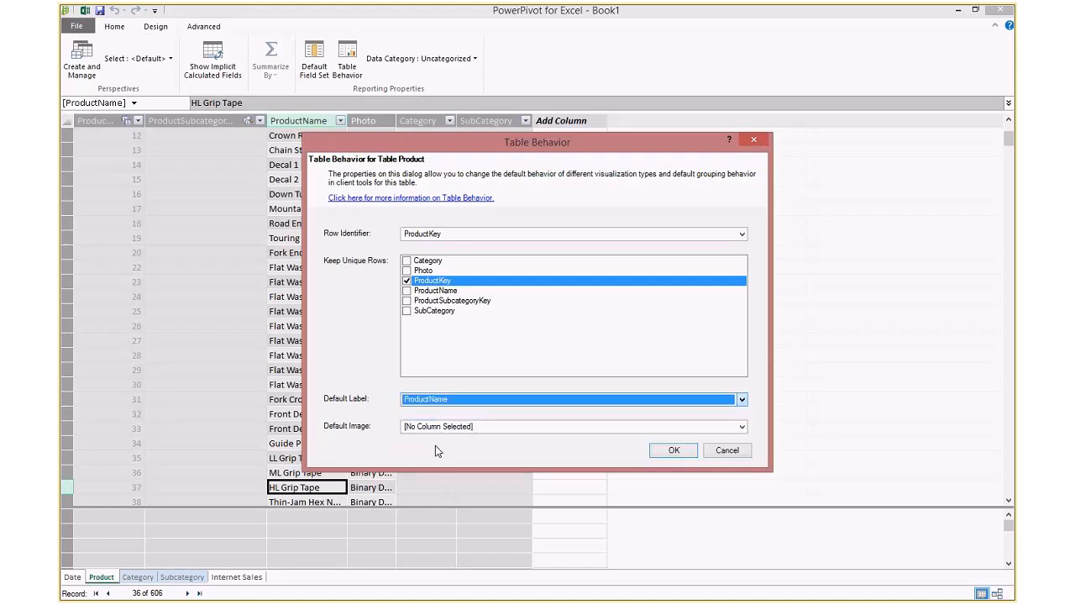
pyautogui.click(512, 431)
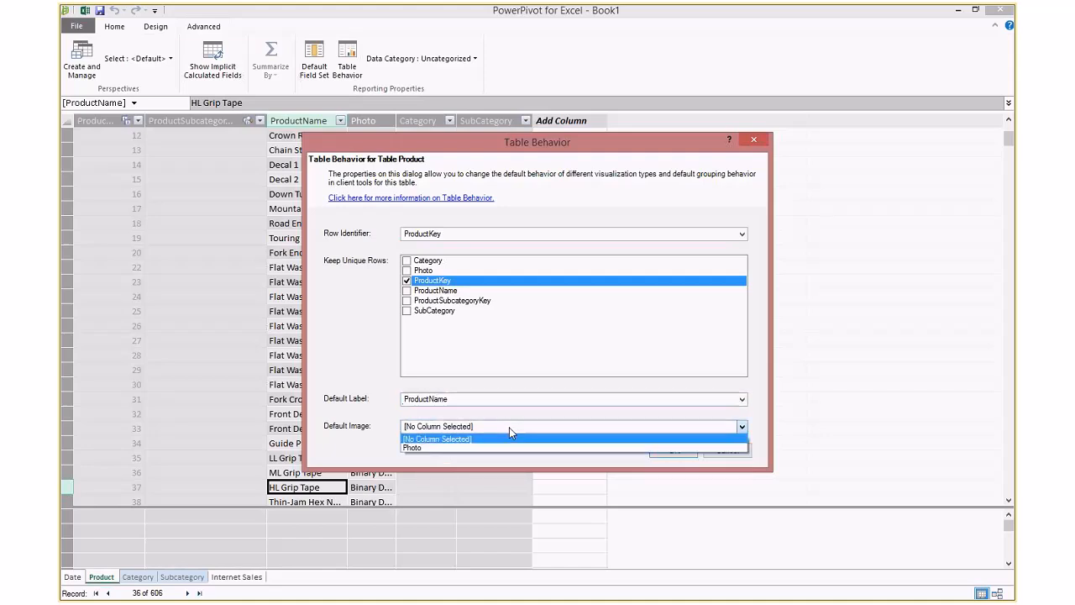
pyautogui.click(437, 447)
pyautogui.click(674, 452)
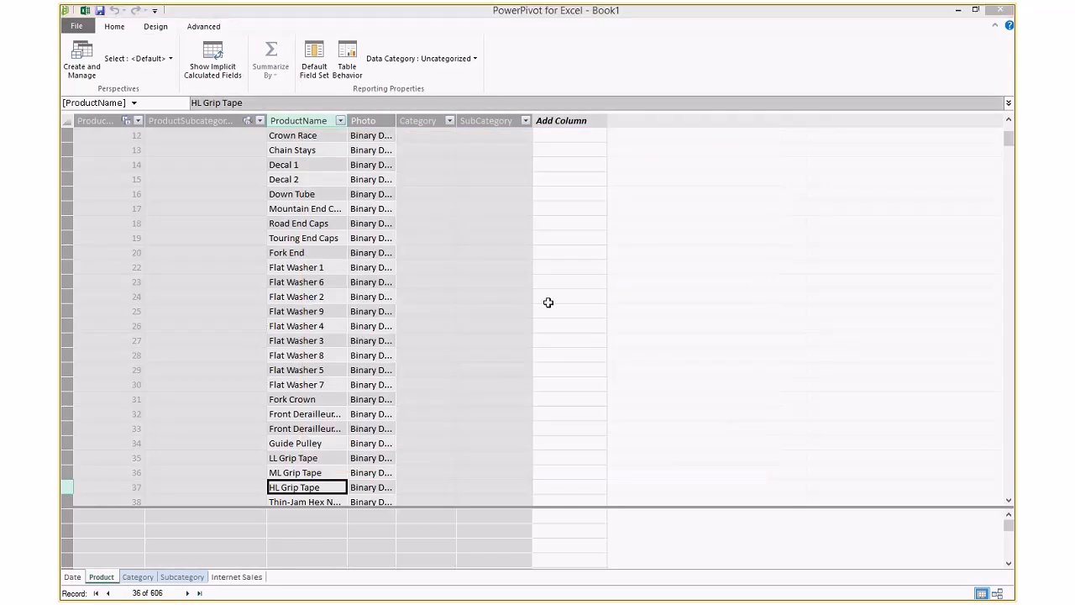
# Switch back to Excel, apply the data model changes to the Power View report and expand the Product table's fields
pyautogui.hotkey('alt', 'Tab')
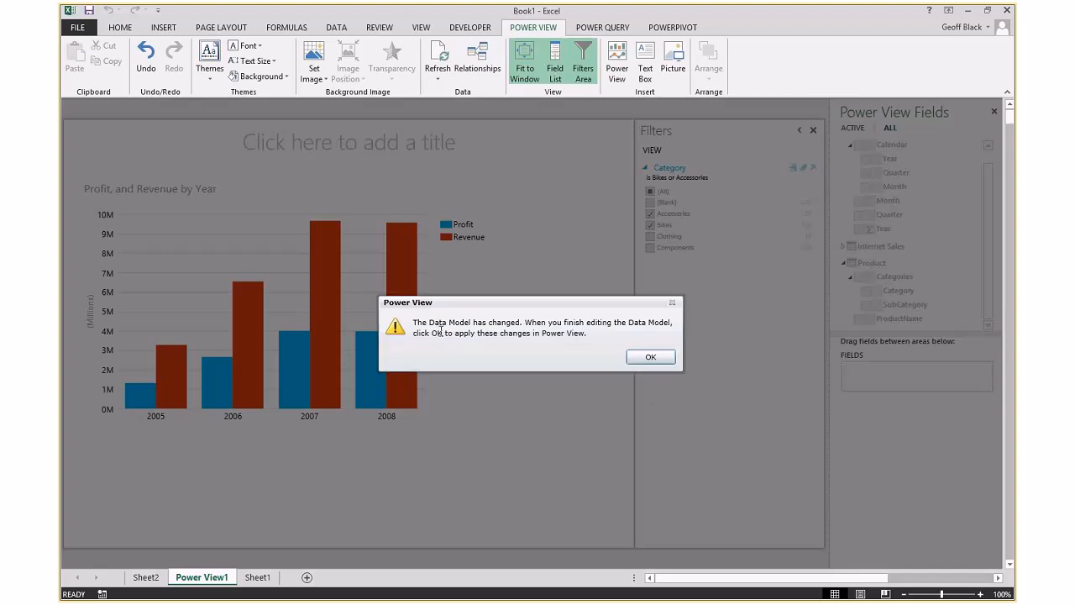
pyautogui.click(650, 358)
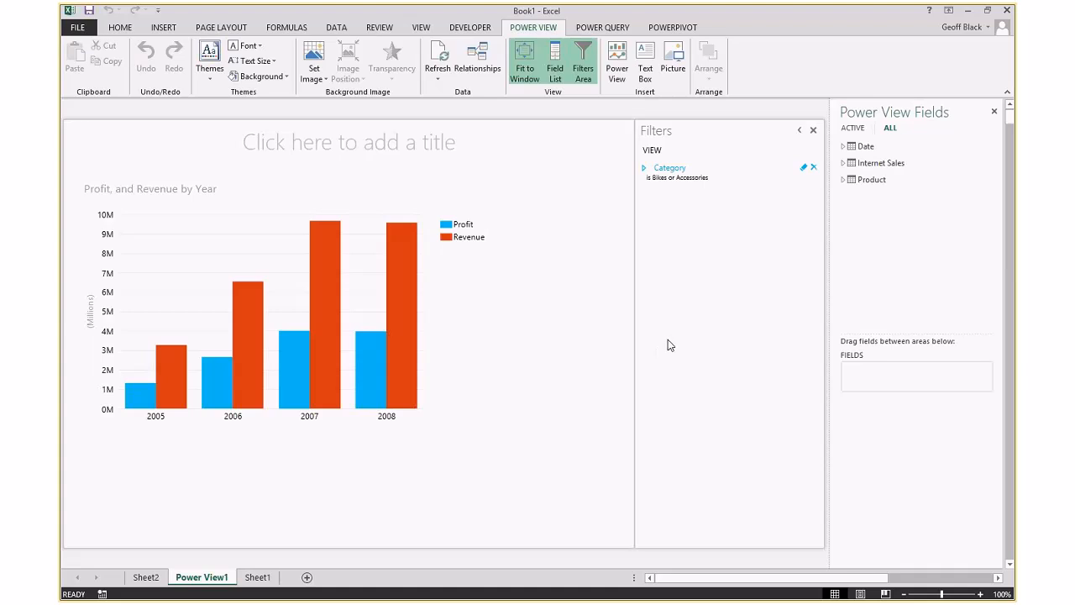
pyautogui.click(844, 180)
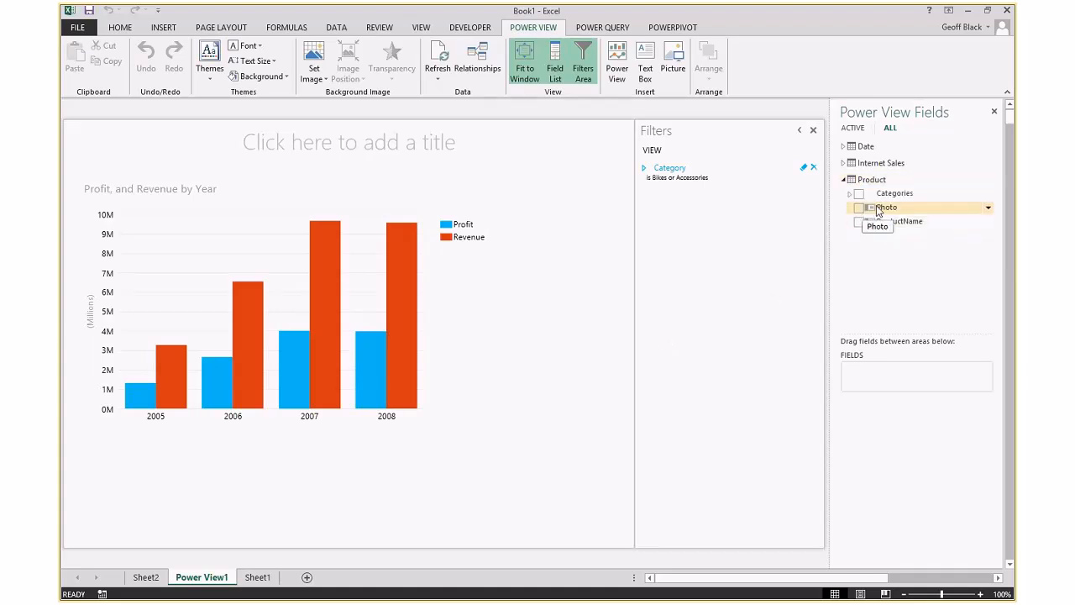
# Add the Product table's Photo field as a separate list beside the chart, widen it and browse its images
pyautogui.moveTo(878, 211); pyautogui.dragTo(528, 199)
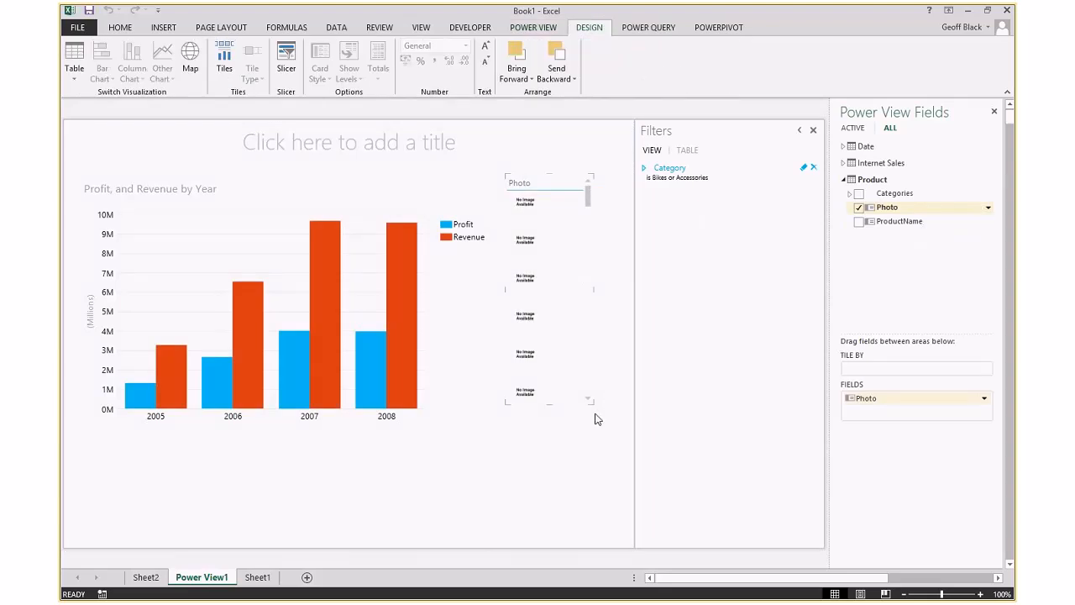
pyautogui.moveTo(592, 404); pyautogui.dragTo(622, 414)
pyautogui.moveTo(618, 202); pyautogui.dragTo(621, 316)
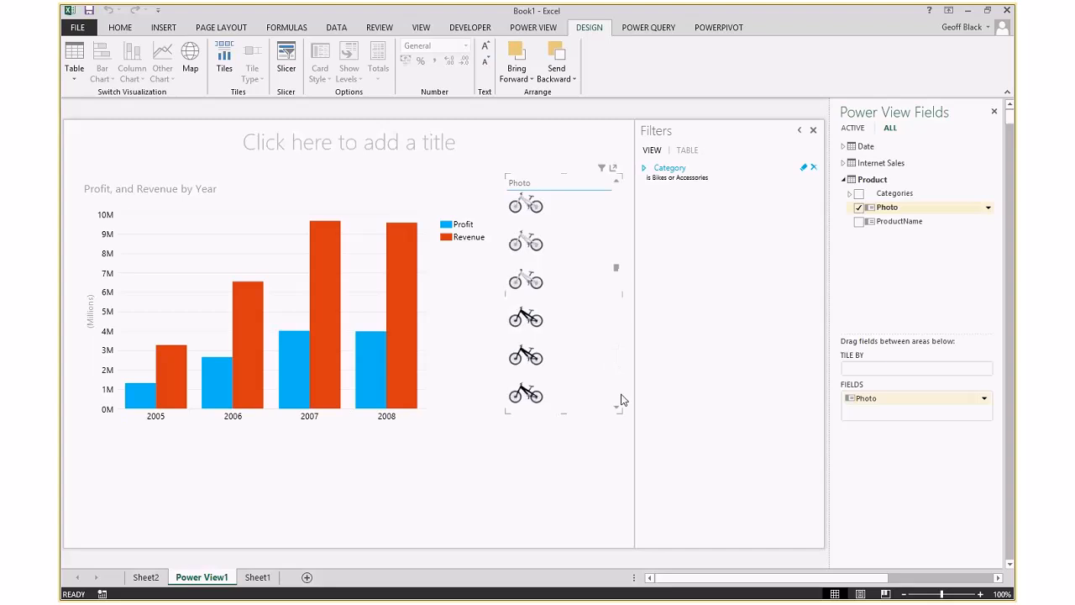
pyautogui.moveTo(616, 283); pyautogui.dragTo(615, 334)
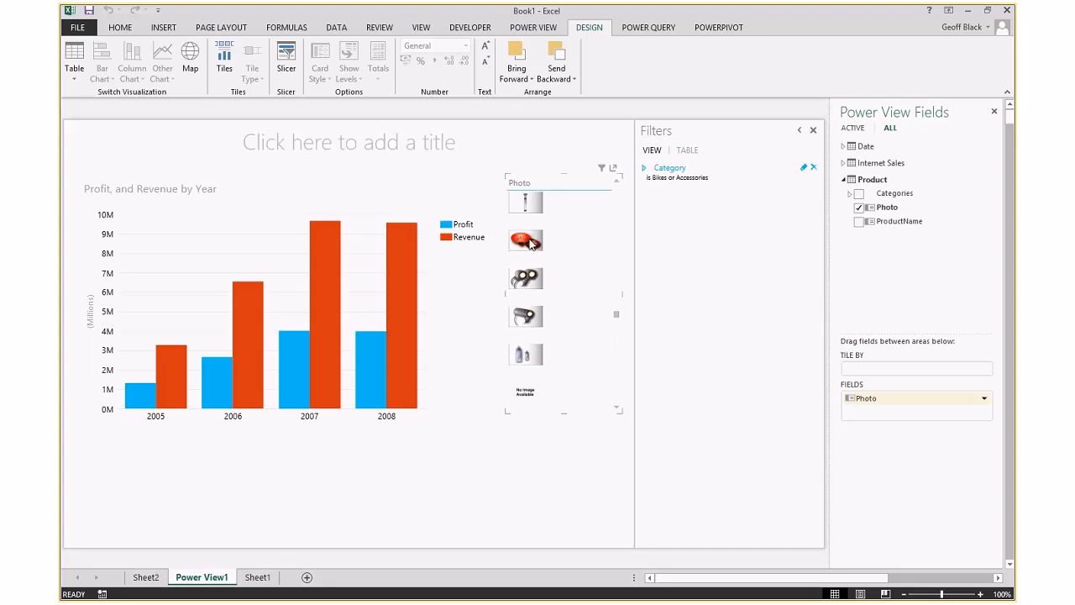
# Enlarge the product Photo list in the Power View report and delete it
pyautogui.moveTo(507, 412); pyautogui.dragTo(459, 457)
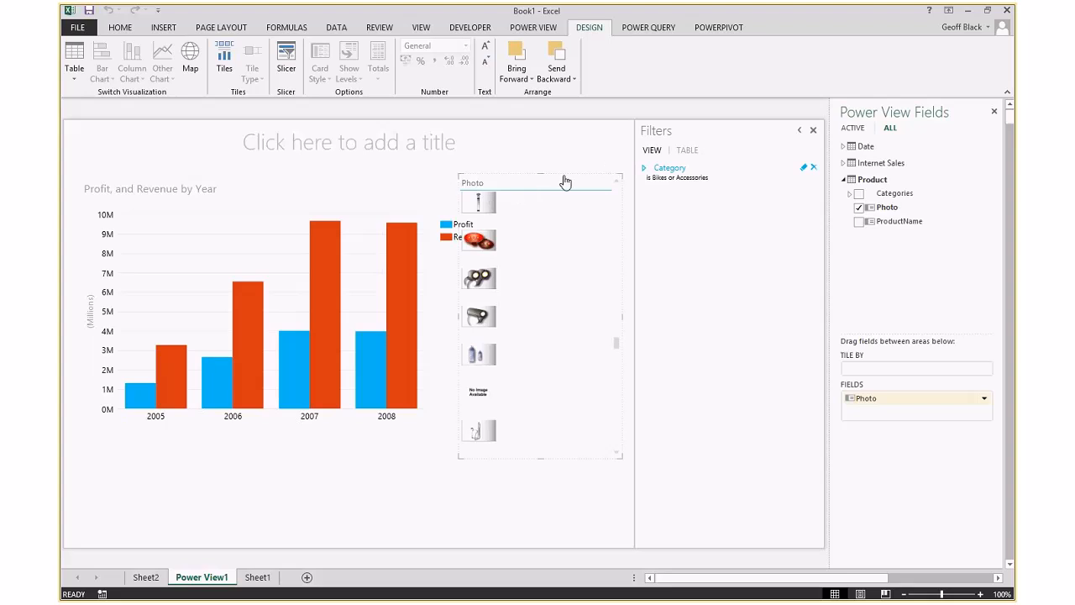
pyautogui.press('Delete')
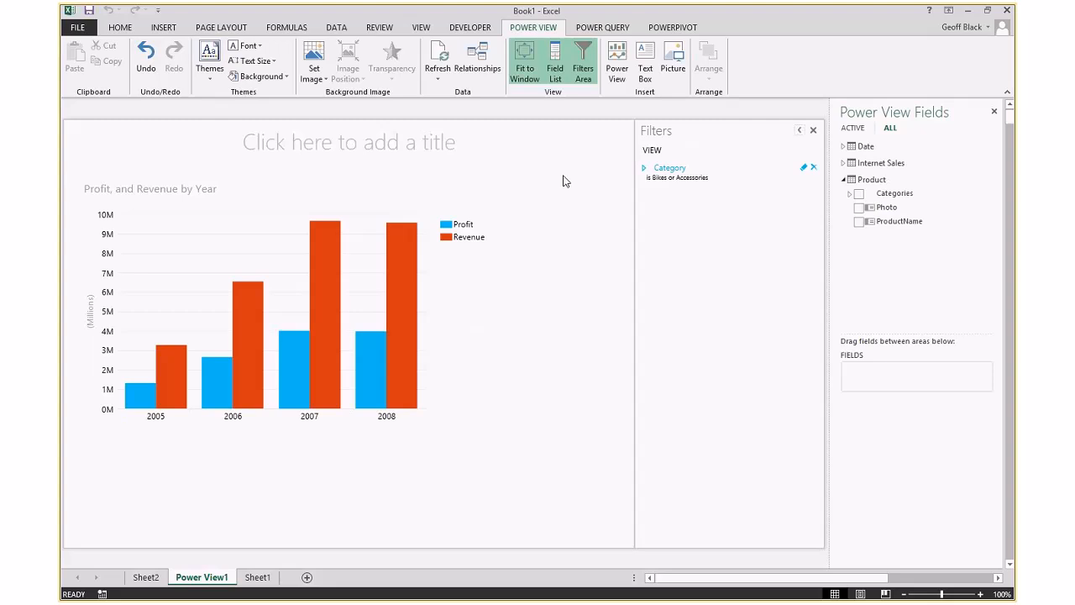
# Save the workbook on the computer in the SQLProjects folder as Adventureworks Internet Sales
pyautogui.click(85, 10)
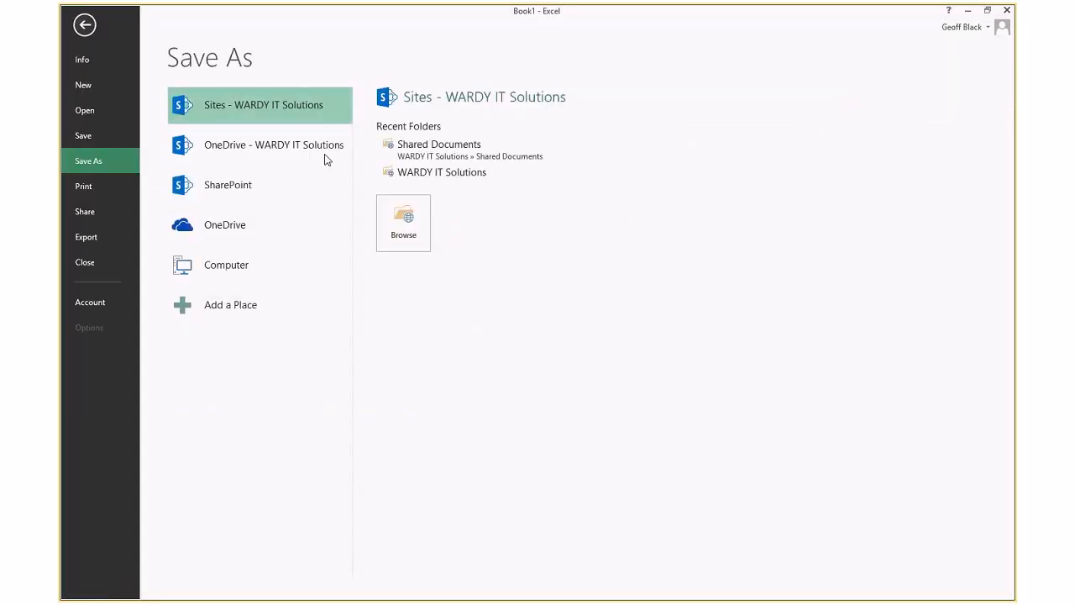
pyautogui.click(222, 267)
pyautogui.click(417, 149)
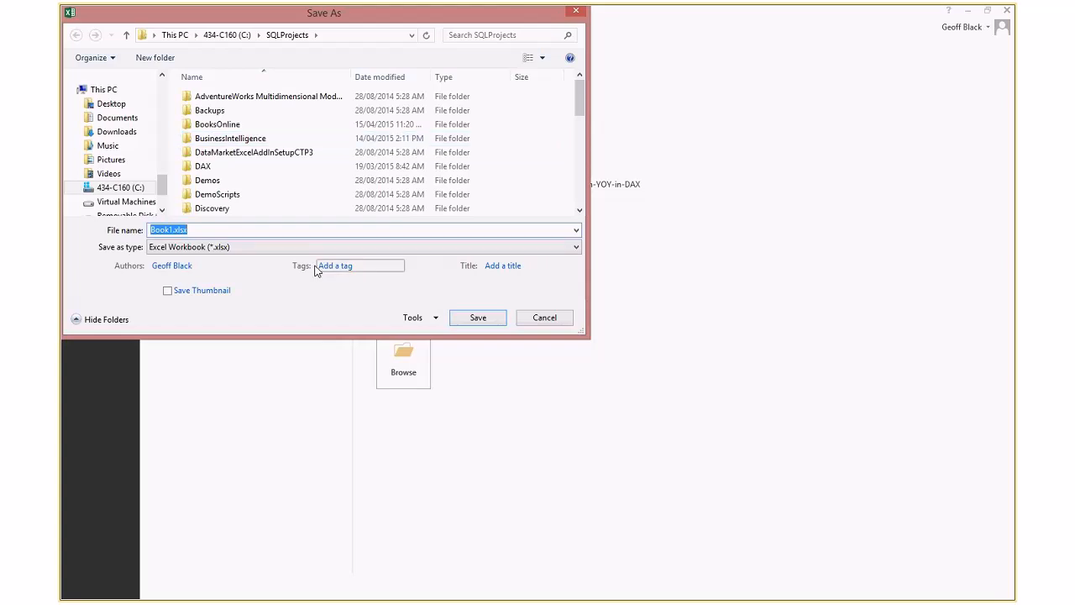
pyautogui.write('Adventureworks Internet Sales')
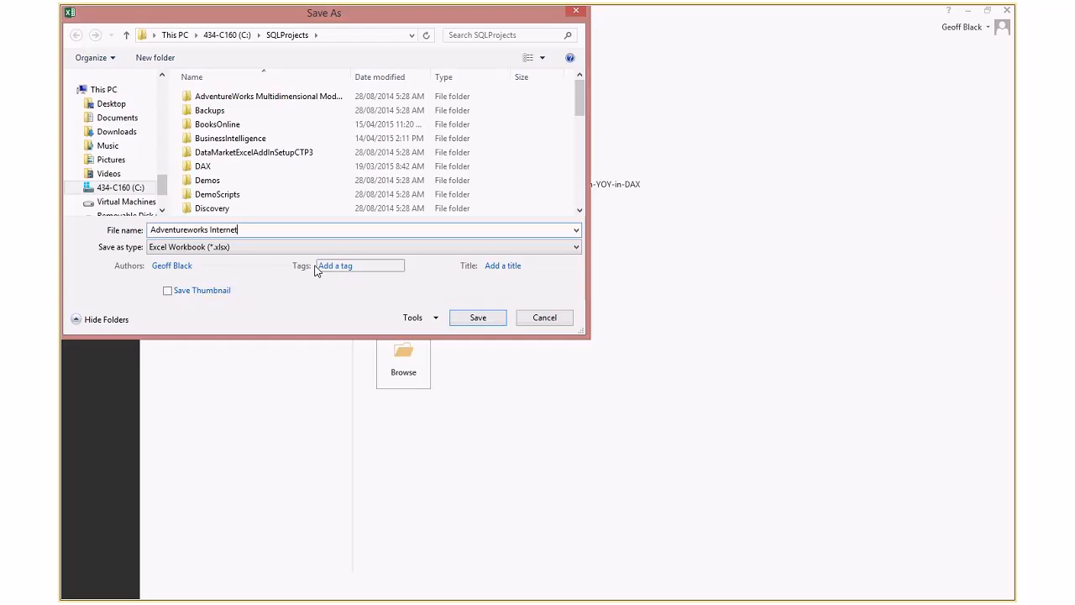
pyautogui.press('Return')
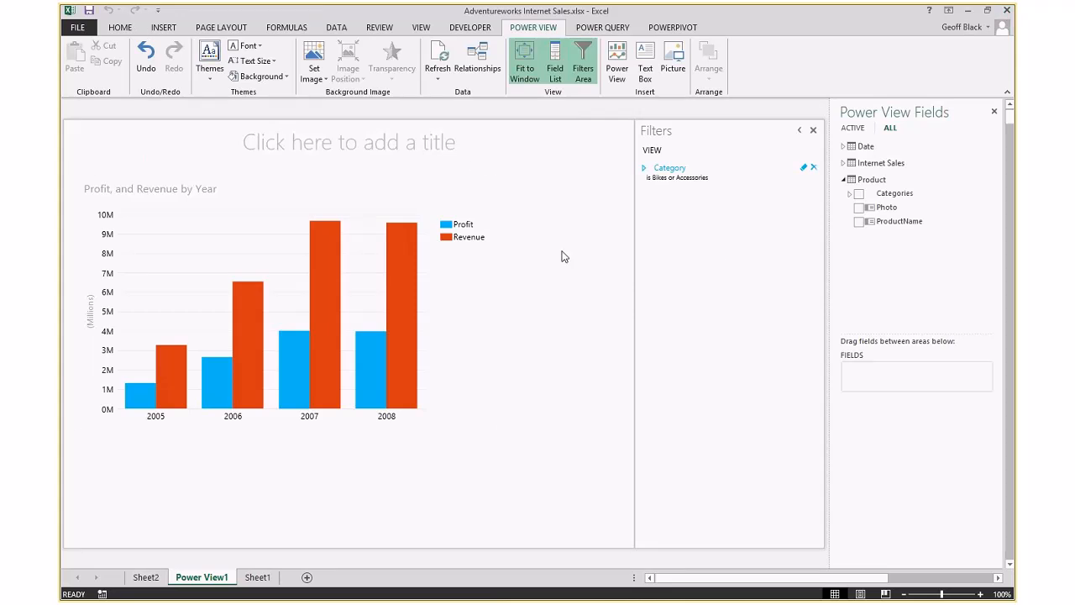
# Hide the report's Filters area and close the Adventureworks Internet Sales workbook
pyautogui.click(813, 132)
pyautogui.moveTo(312, 387)
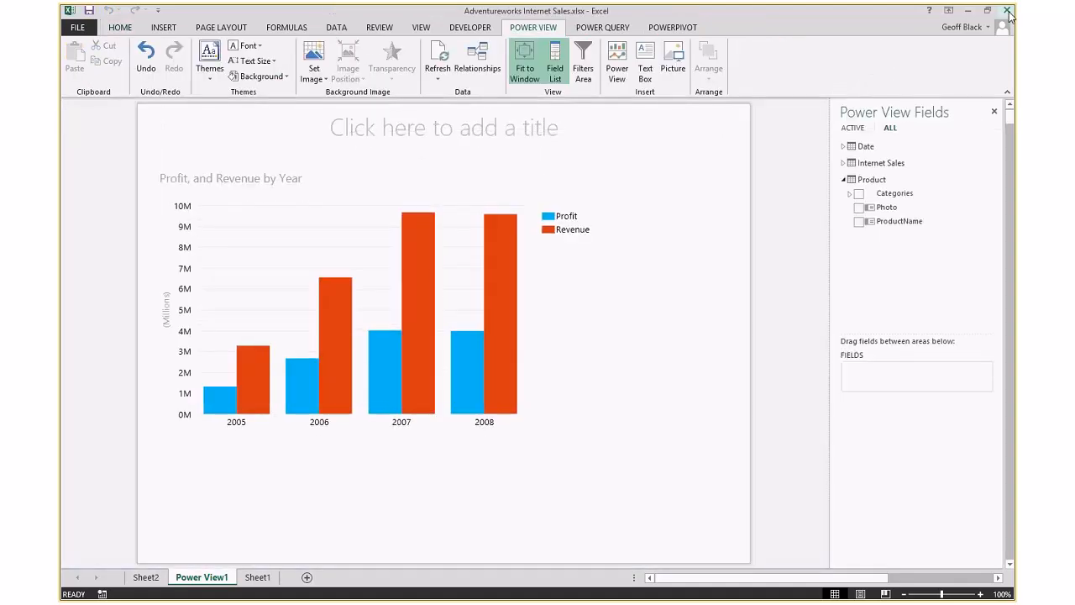
pyautogui.click(1008, 11)
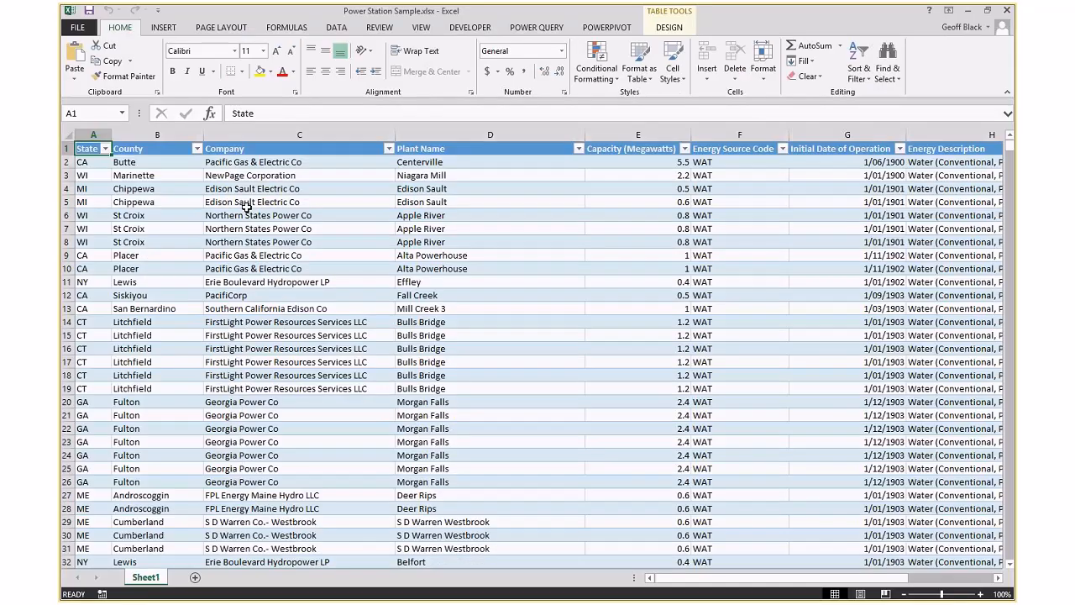
# Look through the rows of the Power Station Sample table and return to its first rows
pyautogui.click(252, 256)
pyautogui.scroll(-3, 852, 367)
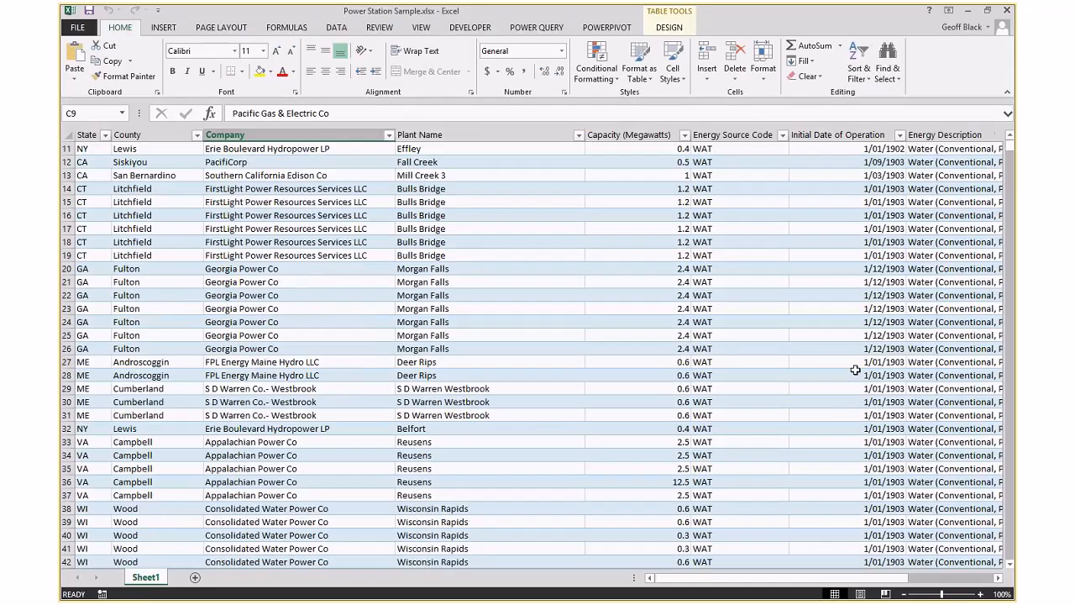
pyautogui.scroll(-10, 379, 307)
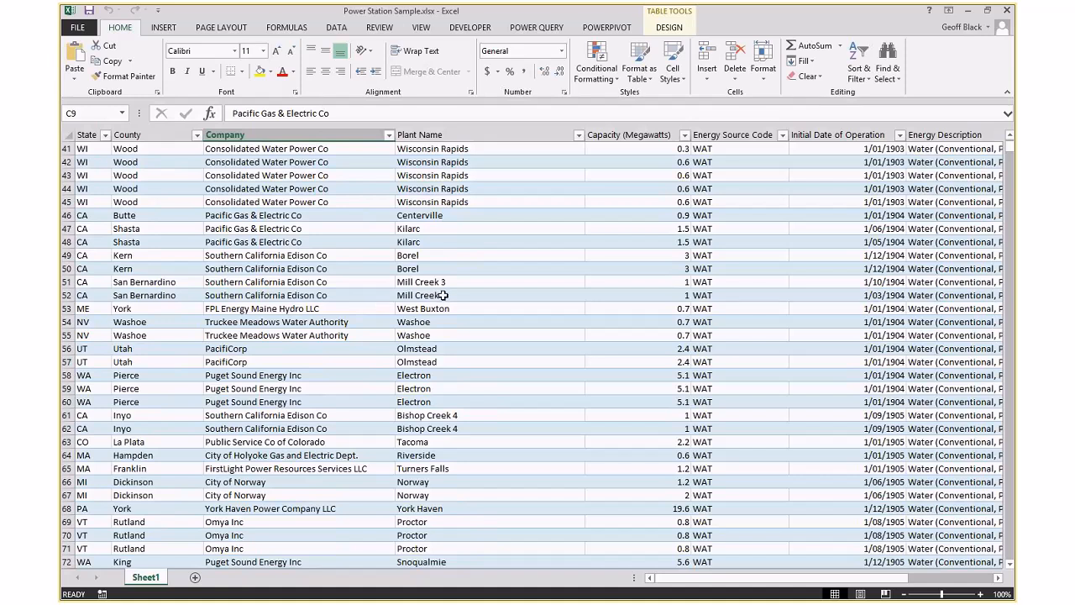
pyautogui.click(530, 334)
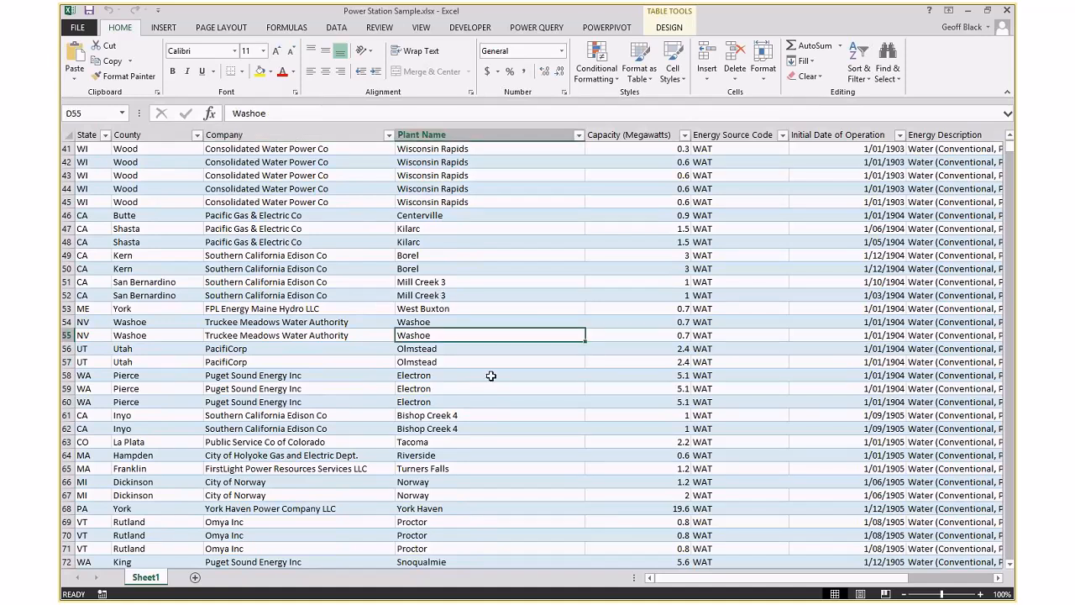
pyautogui.scroll(-5, 490, 375)
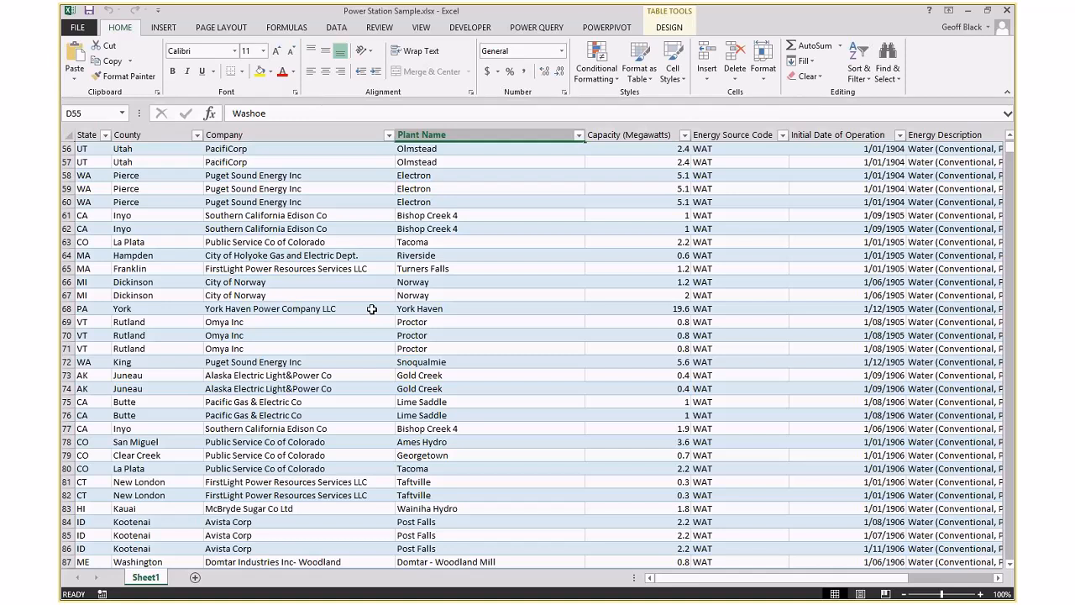
pyautogui.scroll(18, 372, 309)
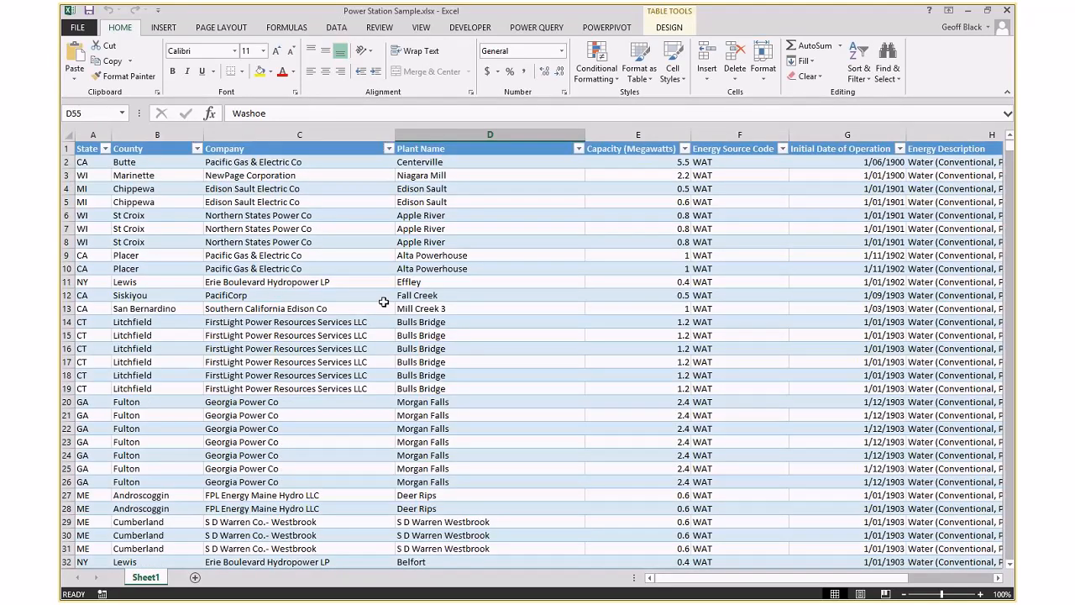
# Examine the Initial Date of Operation, Energy Description, Company and County columns and browse more power station records
pyautogui.moveTo(702, 579); pyautogui.dragTo(602, 579)
pyautogui.click(882, 162)
pyautogui.click(881, 216)
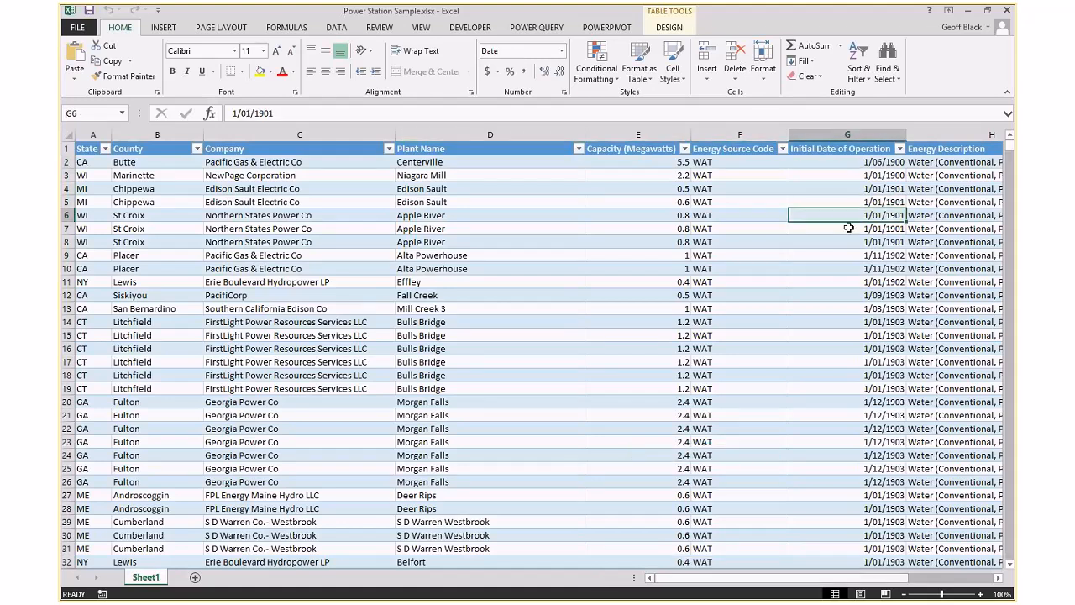
pyautogui.click(935, 167)
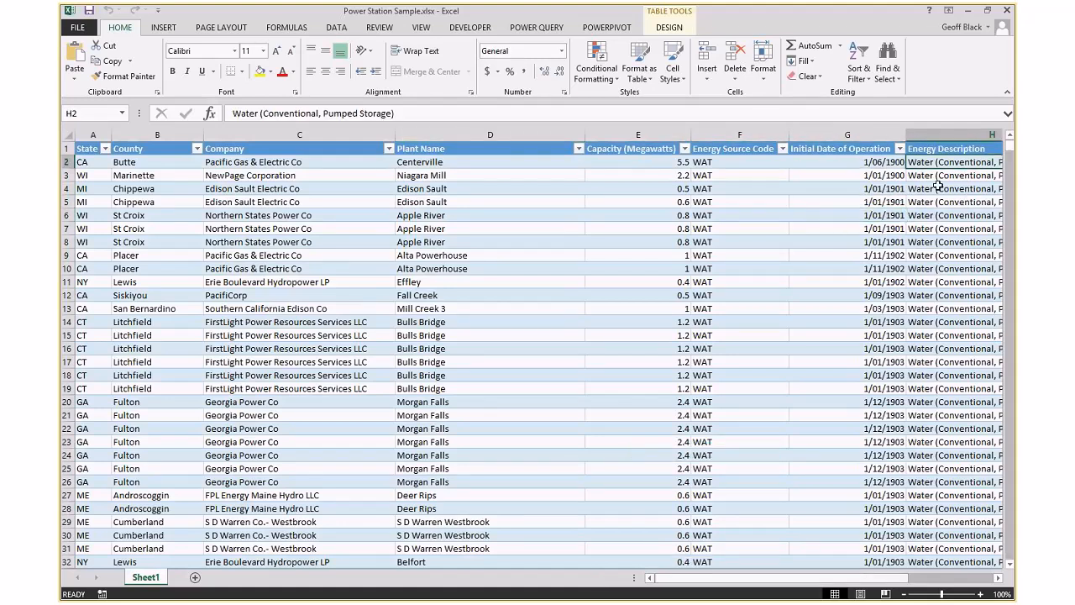
pyautogui.click(239, 163)
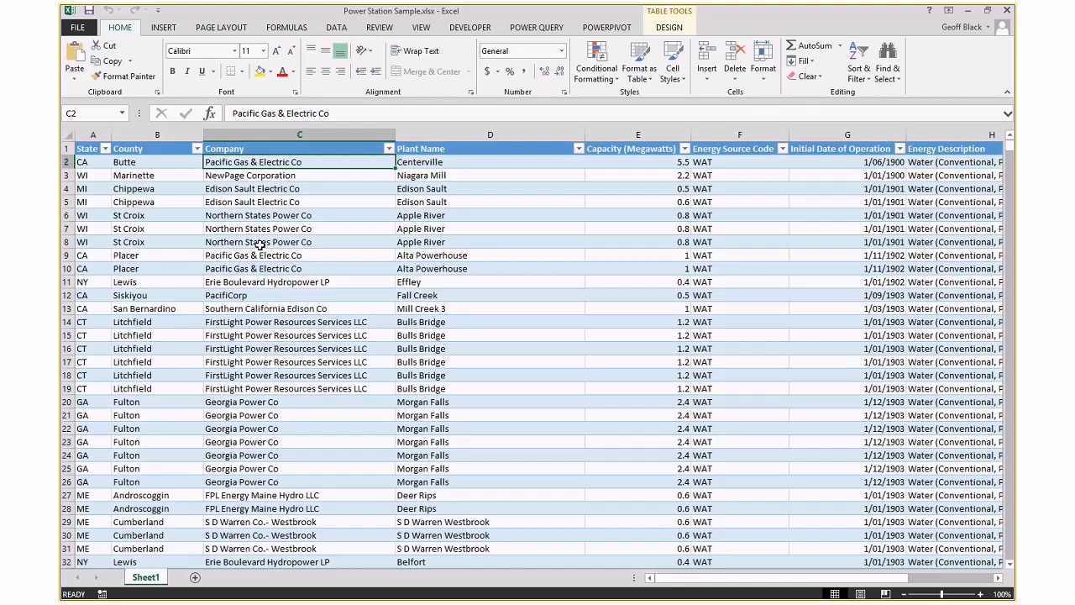
pyautogui.click(135, 282)
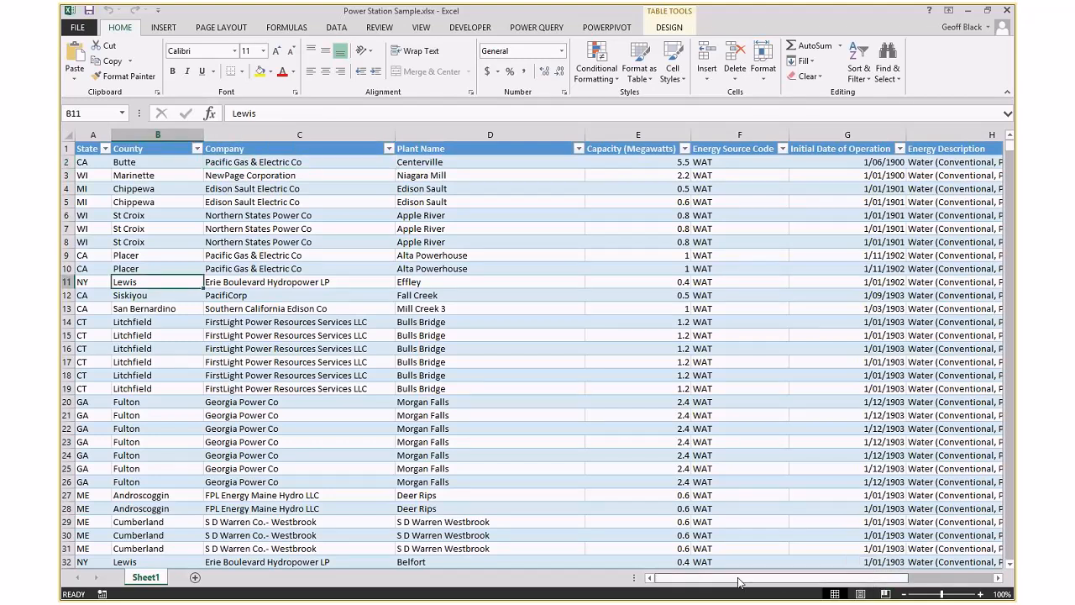
pyautogui.moveTo(870, 584); pyautogui.dragTo(870, 578)
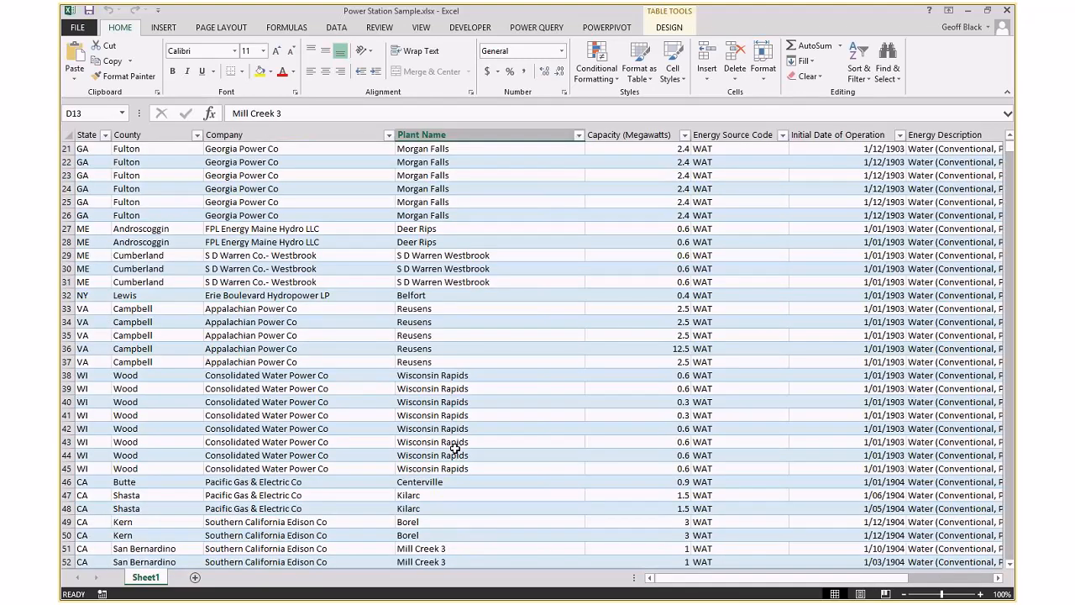
pyautogui.scroll(-20, 454, 448)
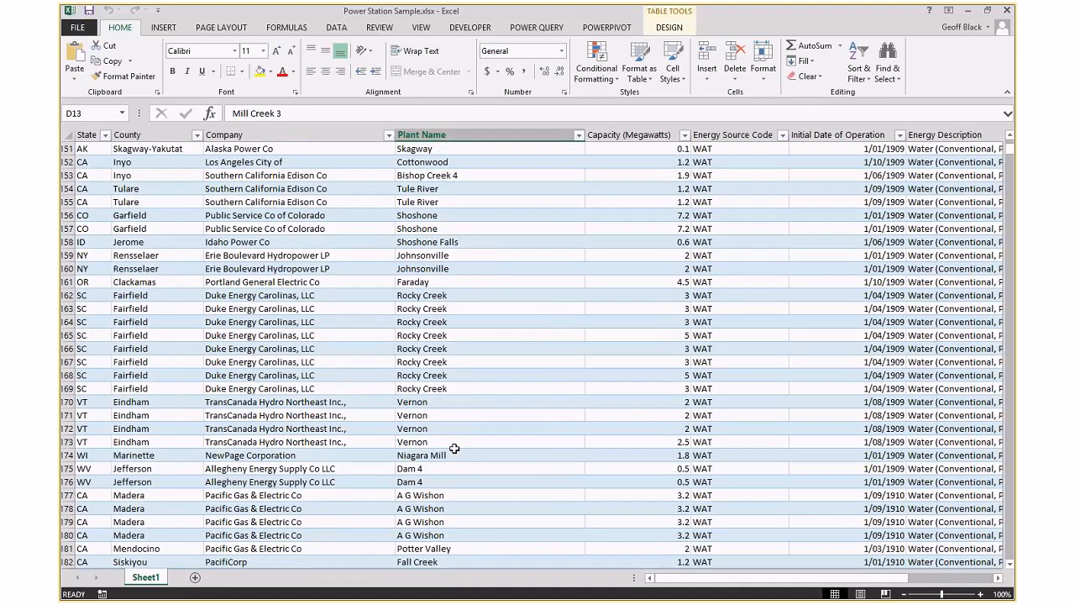
pyautogui.scroll(17, 455, 448)
pyautogui.scroll(20, 458, 437)
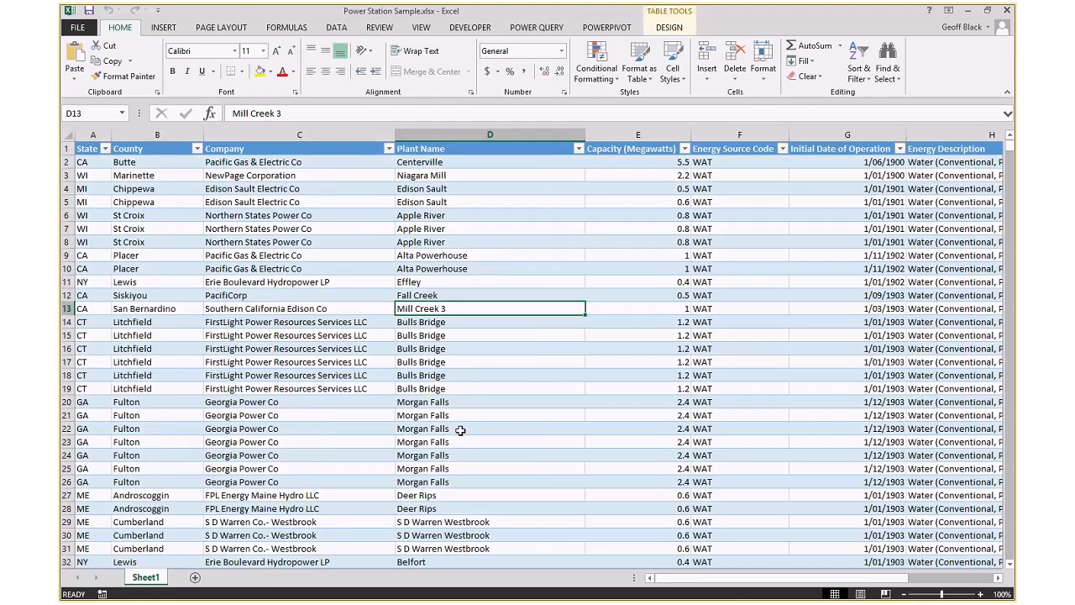
# Launch Power Map from the power station data and open the existing Power Stations tour
pyautogui.click(162, 28)
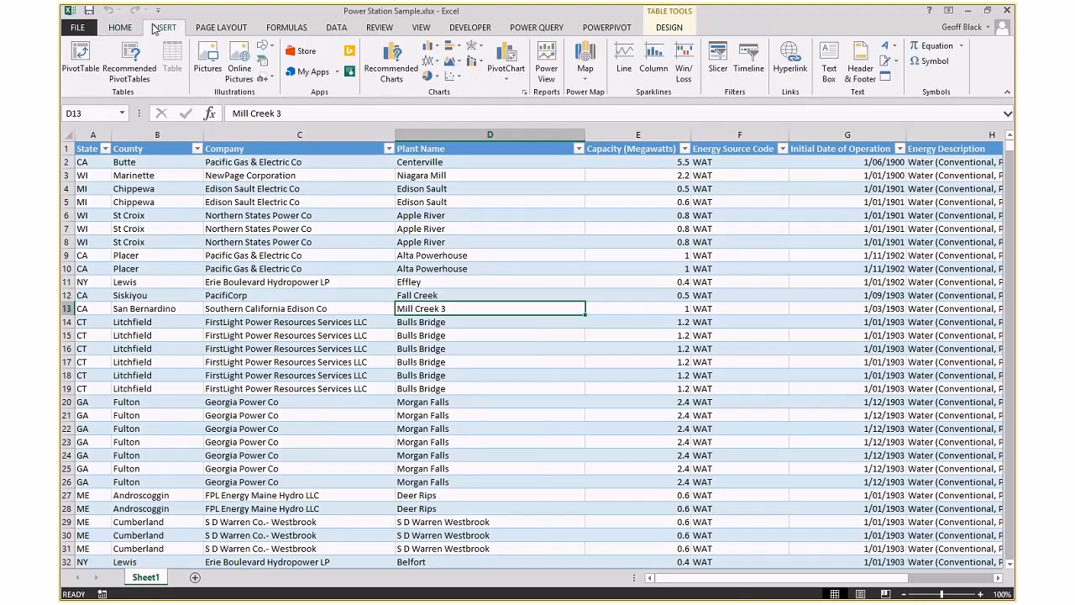
pyautogui.click(586, 80)
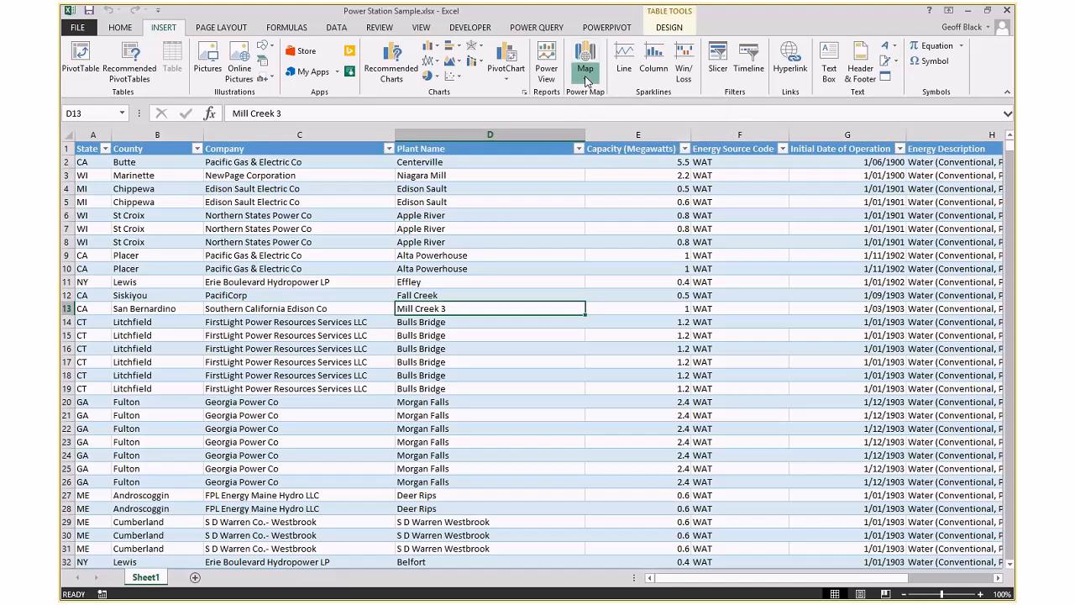
pyautogui.click(611, 97)
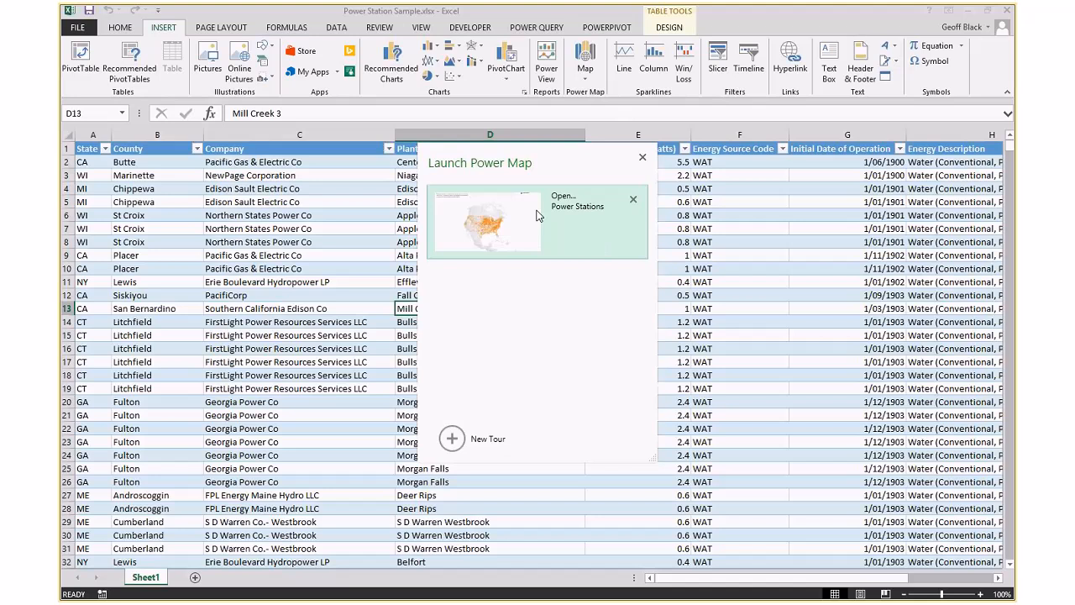
pyautogui.click(487, 223)
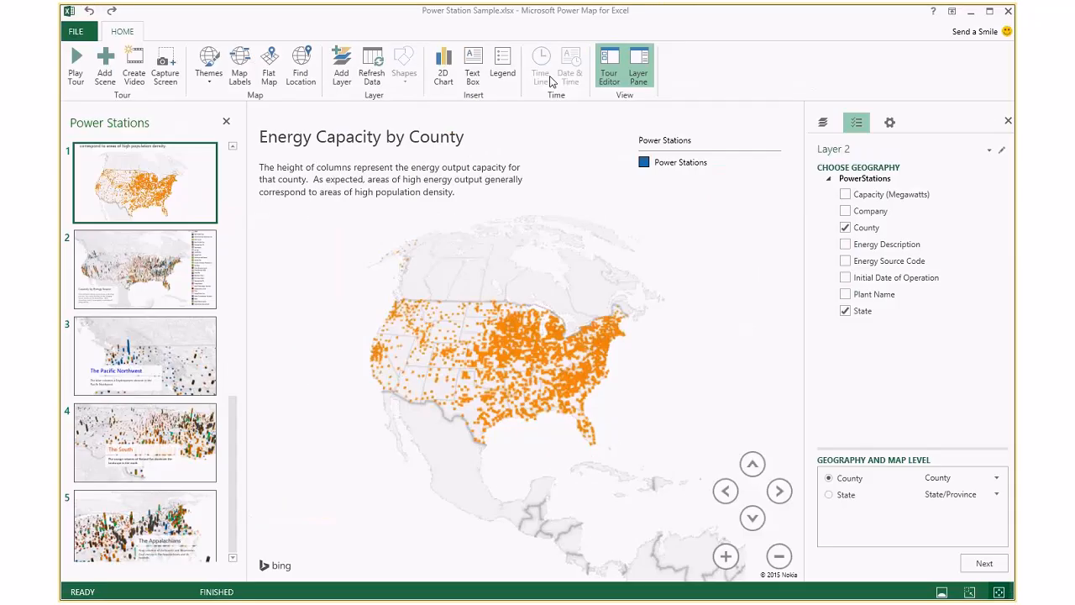
# Inspect the Energy Capacity by County scene's legend and description, and explore its county points across the United States to the west coast
pyautogui.moveTo(128, 186)
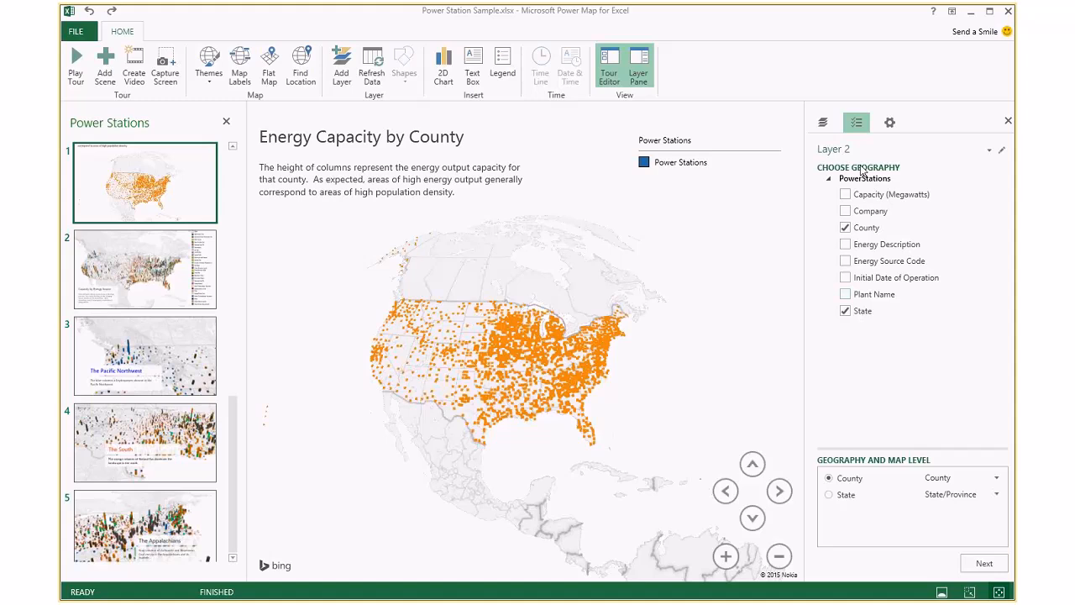
pyautogui.click(680, 168)
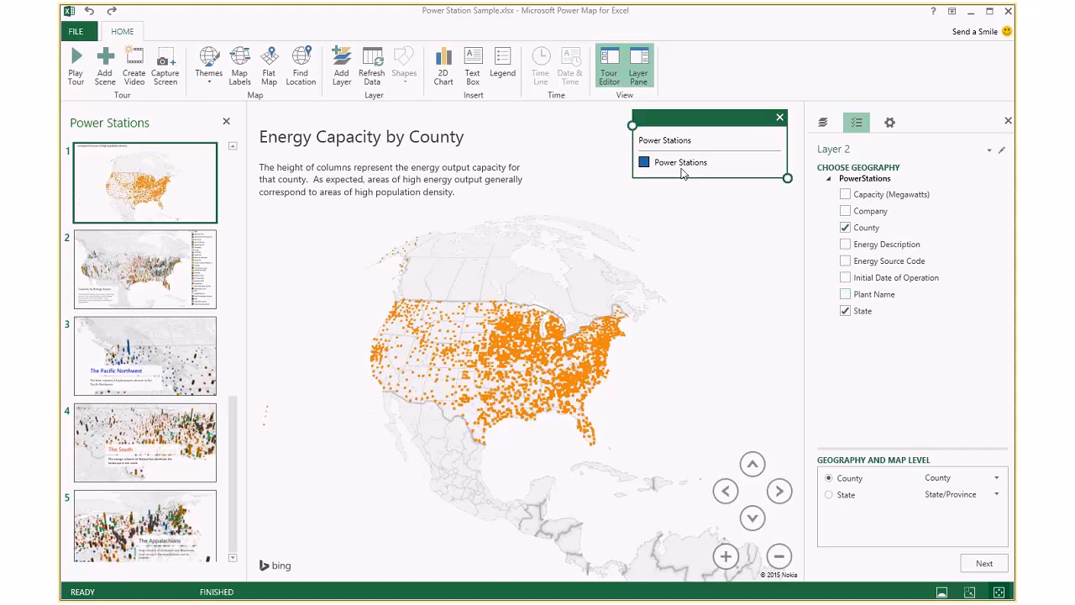
pyautogui.click(509, 166)
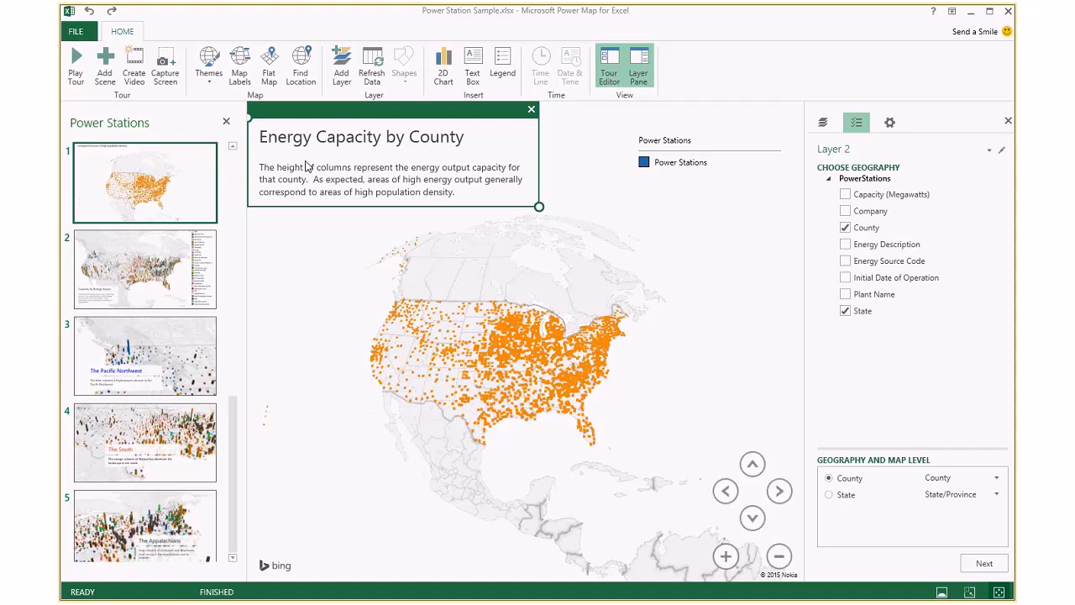
pyautogui.scroll(5, 468, 393)
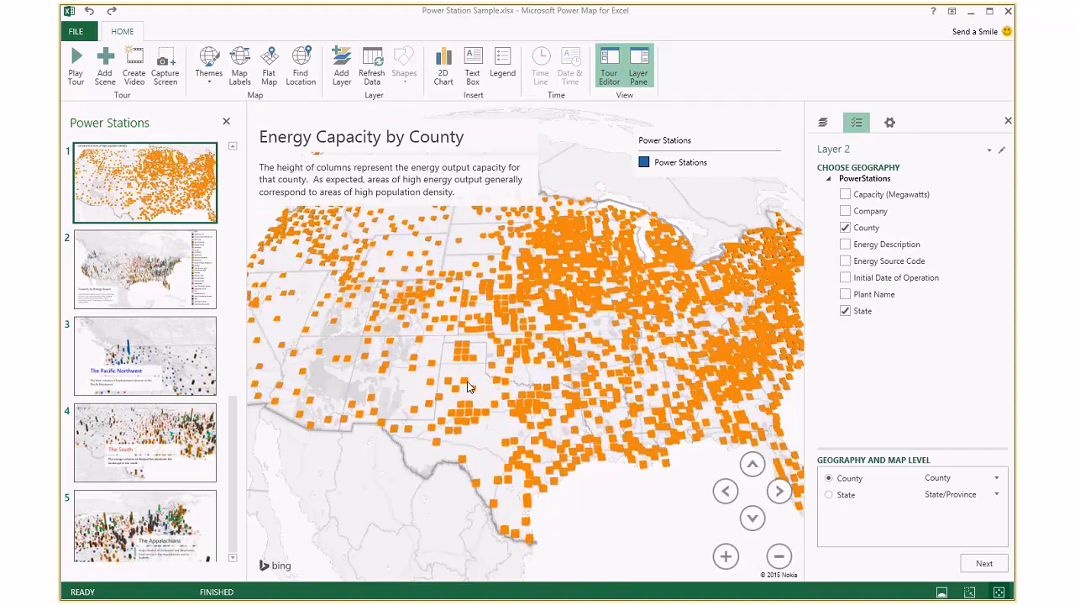
pyautogui.scroll(5, 468, 387)
pyautogui.scroll(-5, 392, 329)
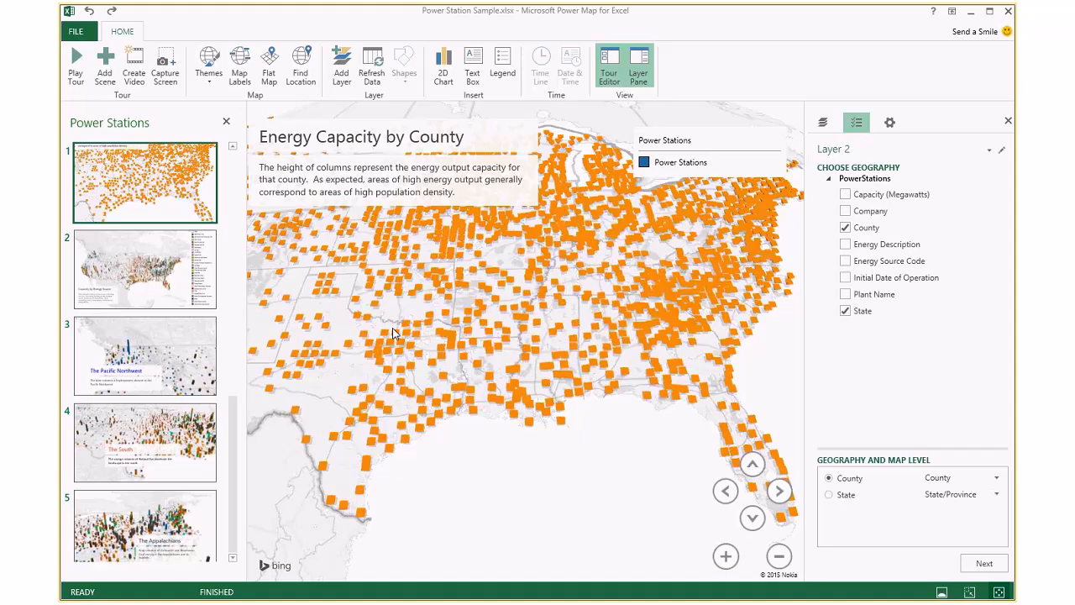
pyautogui.moveTo(392, 328); pyautogui.dragTo(762, 389)
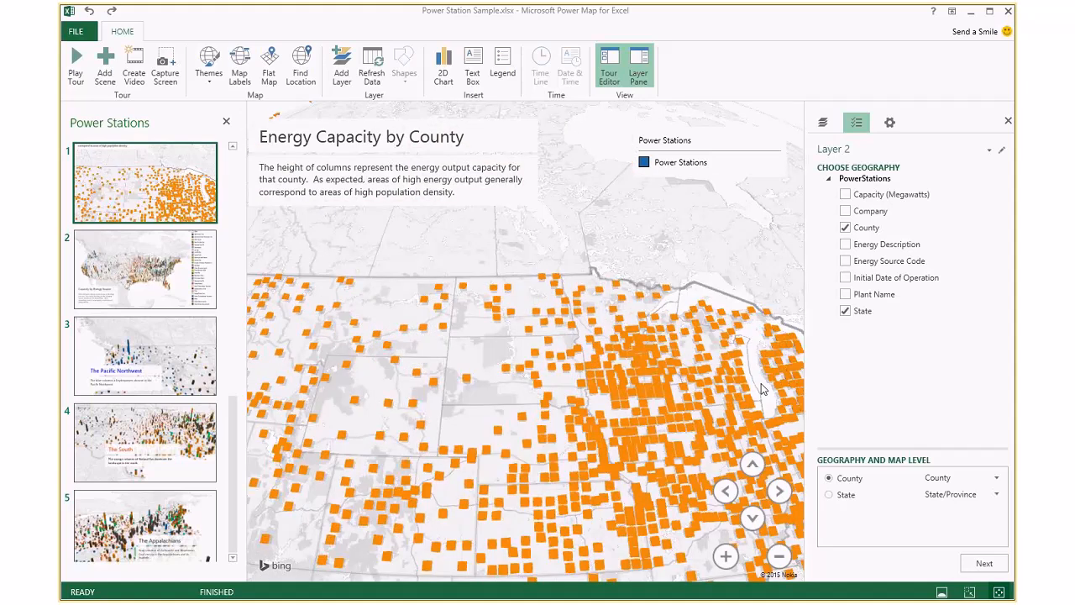
pyautogui.moveTo(302, 382); pyautogui.dragTo(529, 432)
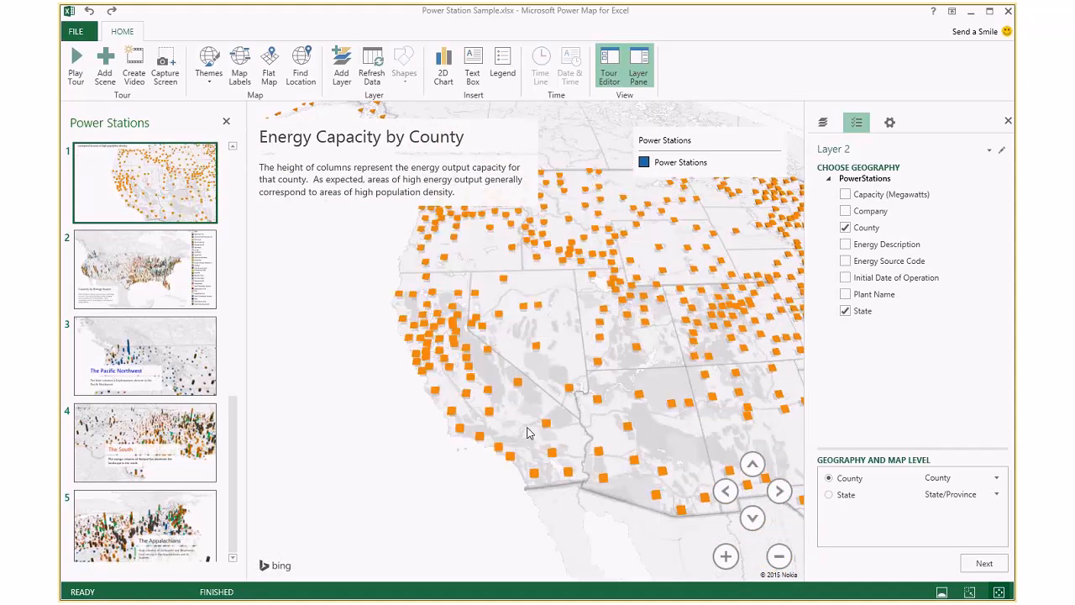
# Open the tour's second scene, Capacity by Energy Source, and examine its capacity columns along the west coast
pyautogui.moveTo(149, 280)
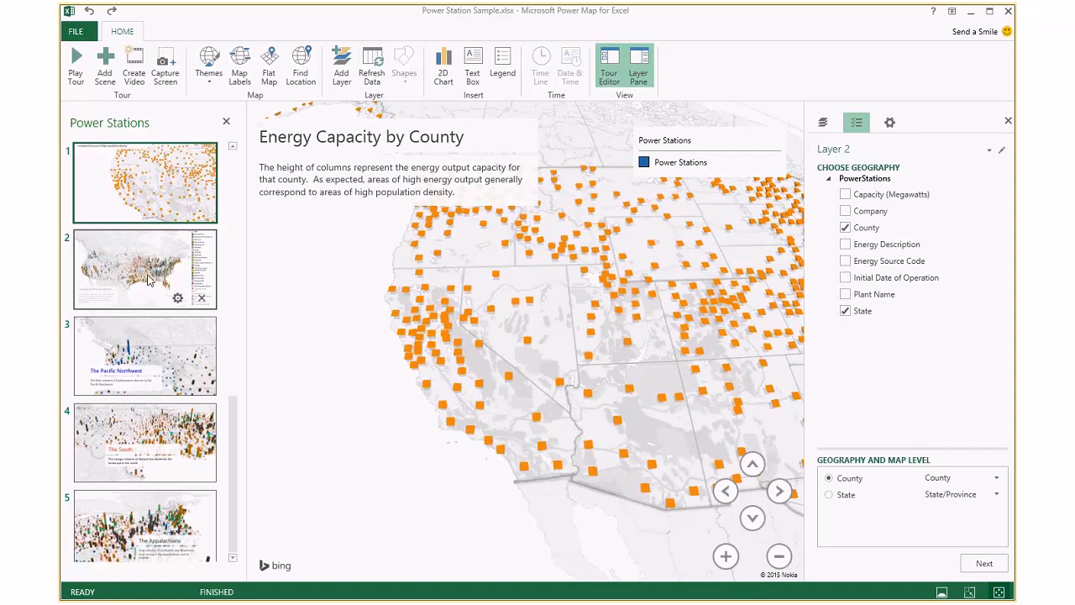
pyautogui.click(149, 280)
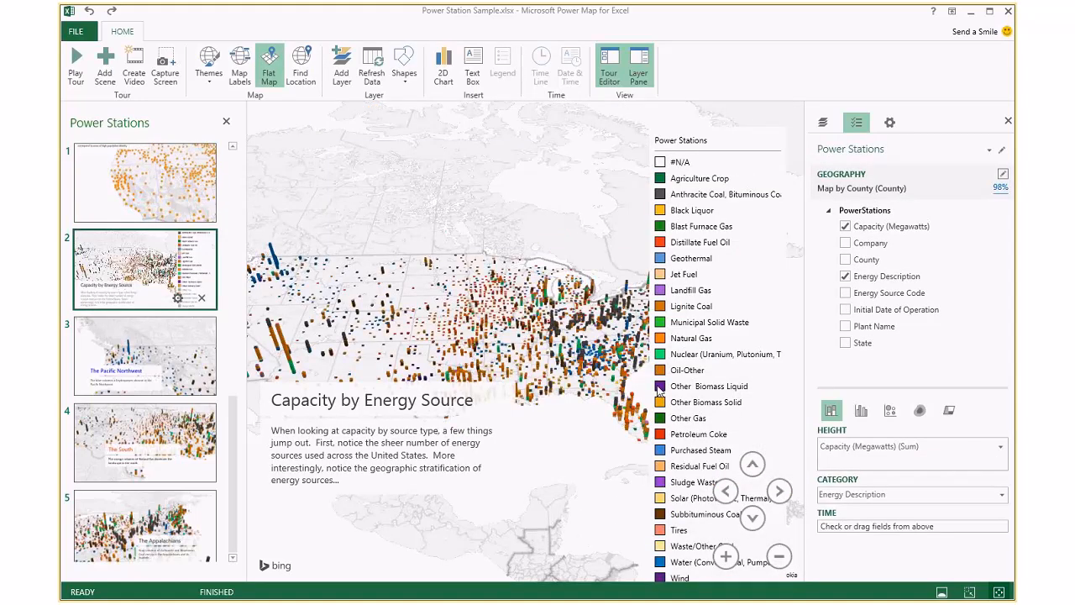
pyautogui.moveTo(345, 399)
pyautogui.moveTo(460, 312); pyautogui.dragTo(584, 325)
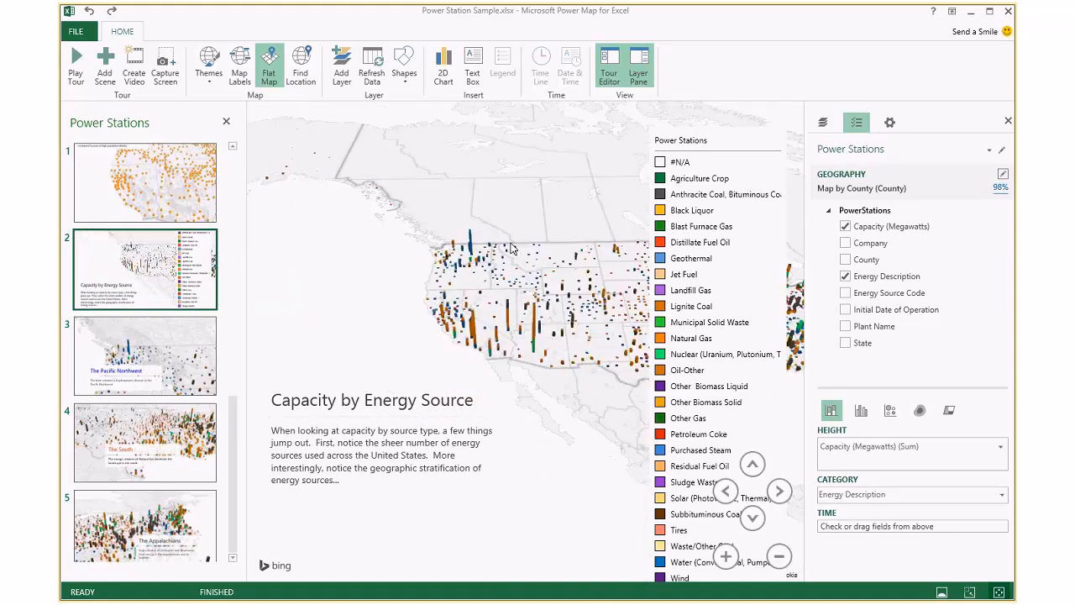
pyautogui.moveTo(510, 248); pyautogui.dragTo(558, 335)
pyautogui.scroll(-5, 557, 334)
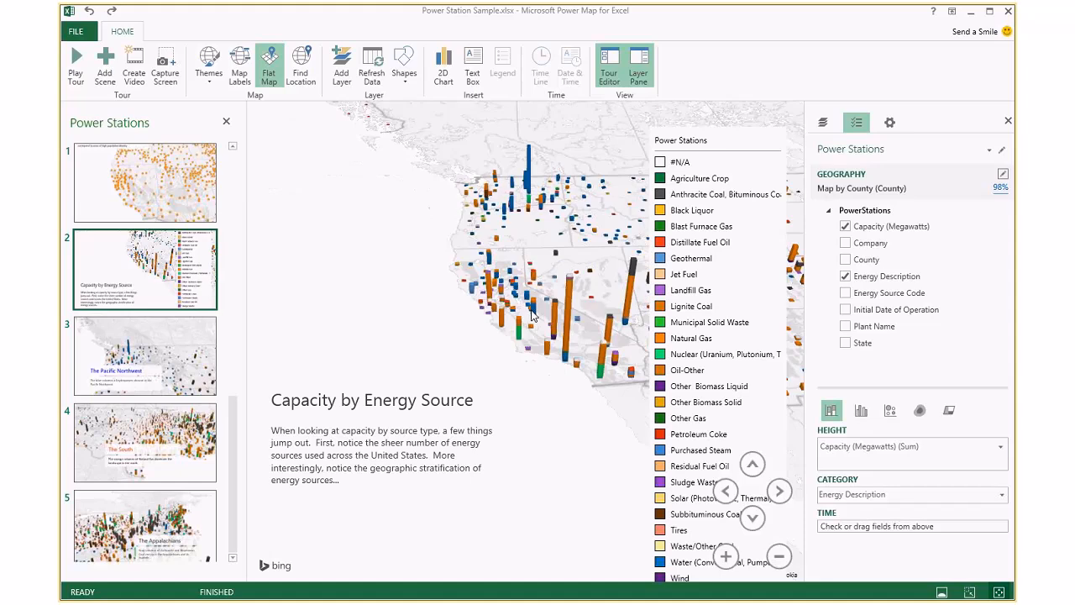
# Examine the Capacity by Energy Source scene up close, and view the Pacific Northwest, The South and The Appalachians scenes
pyautogui.moveTo(456, 290); pyautogui.dragTo(545, 395)
pyautogui.moveTo(443, 160); pyautogui.dragTo(334, 202)
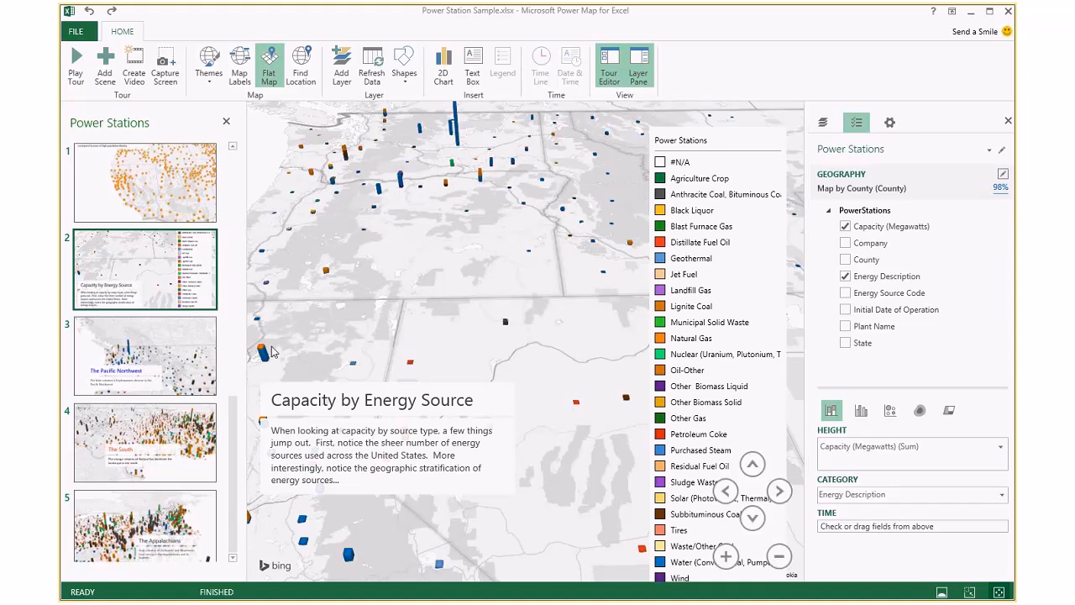
pyautogui.click(143, 363)
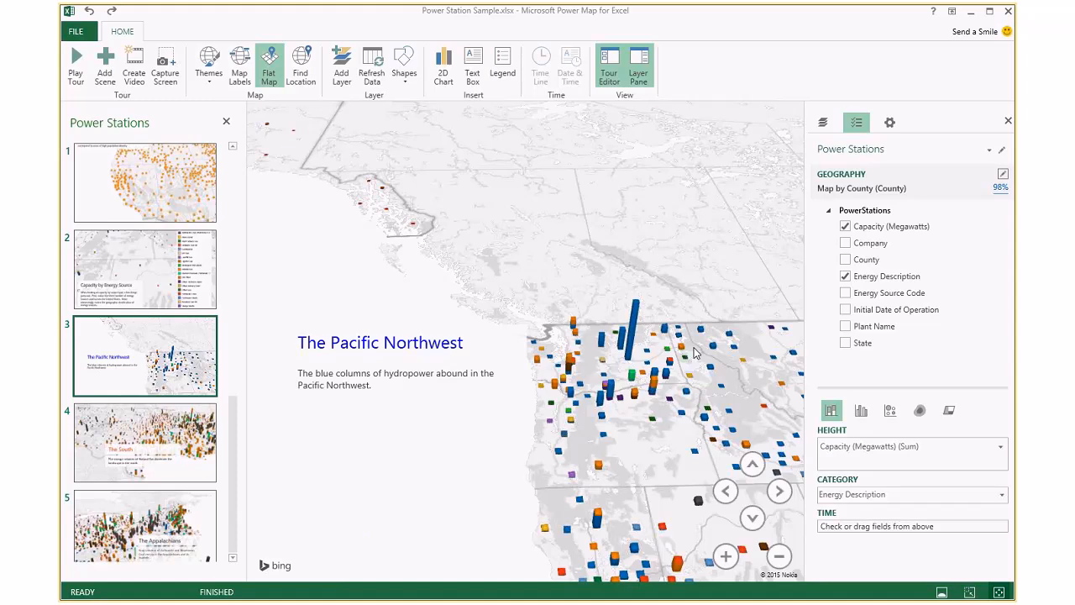
pyautogui.click(139, 418)
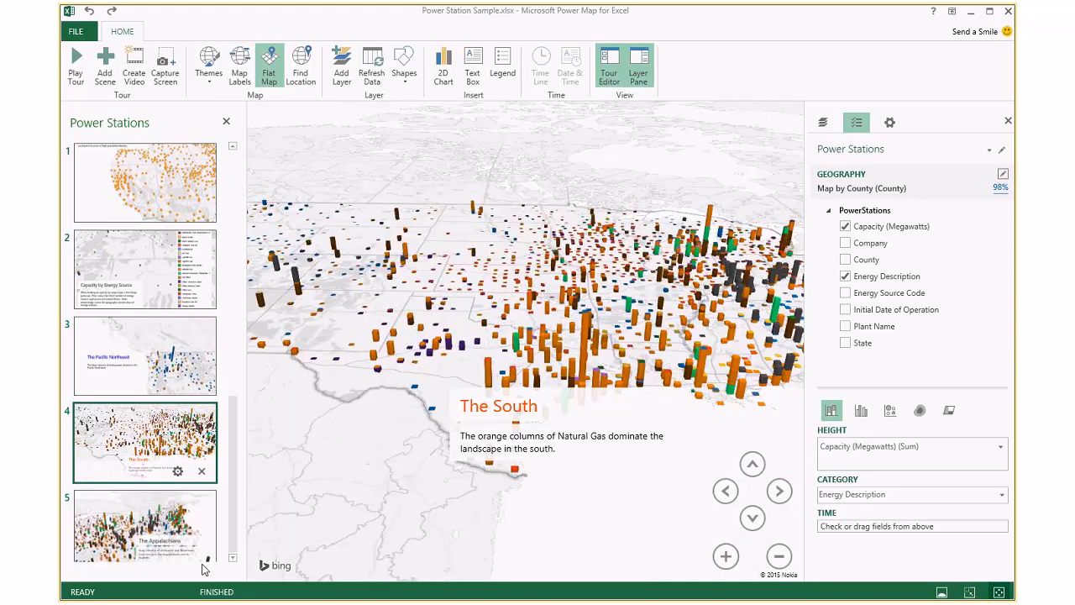
pyautogui.click(206, 554)
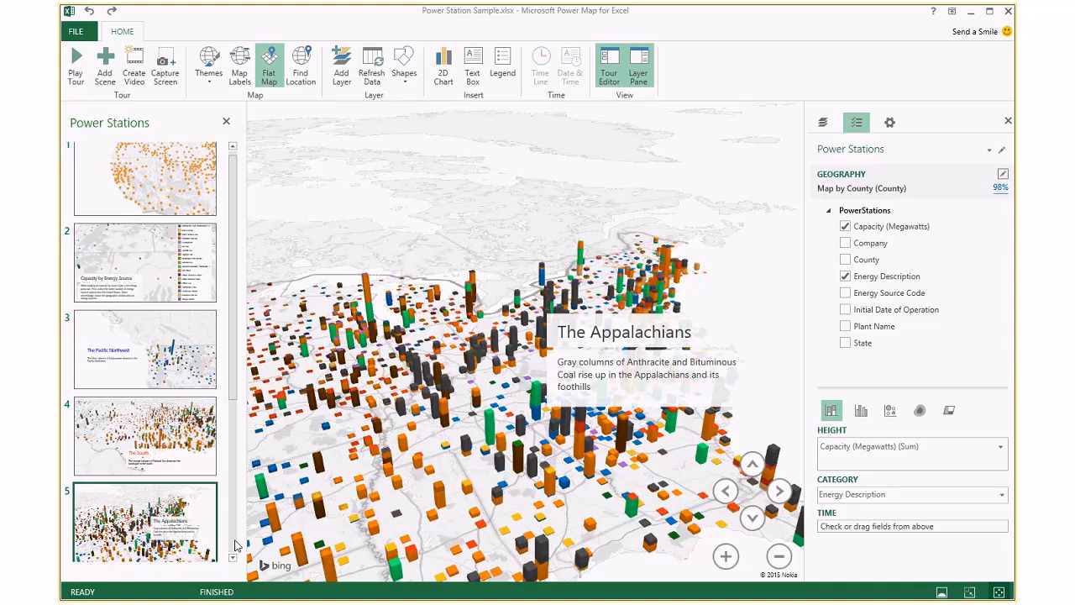
# View scene 6, The Diversification of America's Energy Story scene and the Predominant Energy Source by State scene
pyautogui.scroll(-3, 237, 546)
pyautogui.click(164, 327)
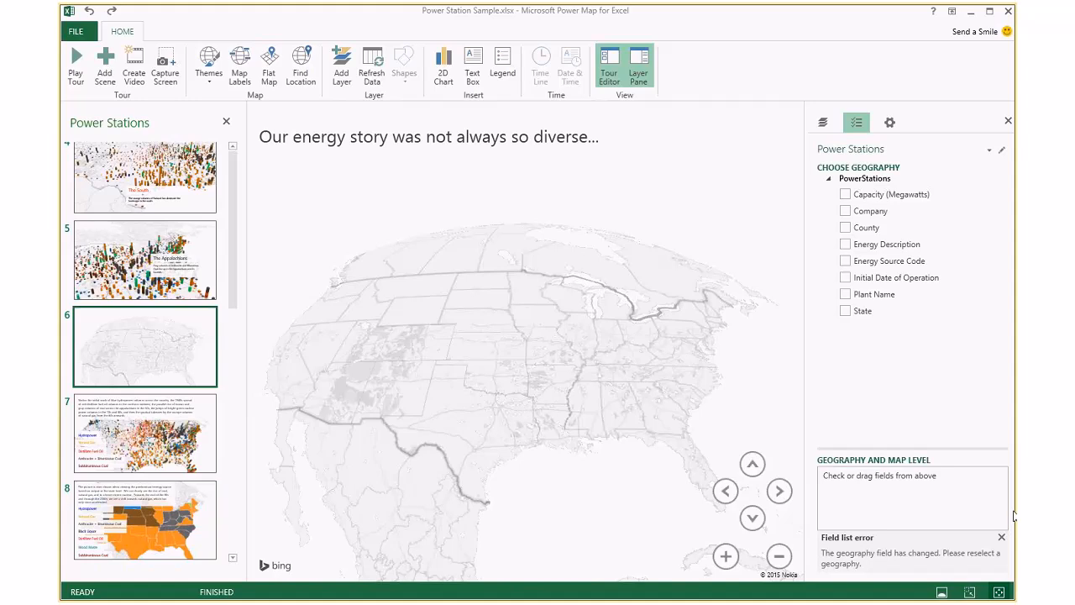
pyautogui.click(139, 445)
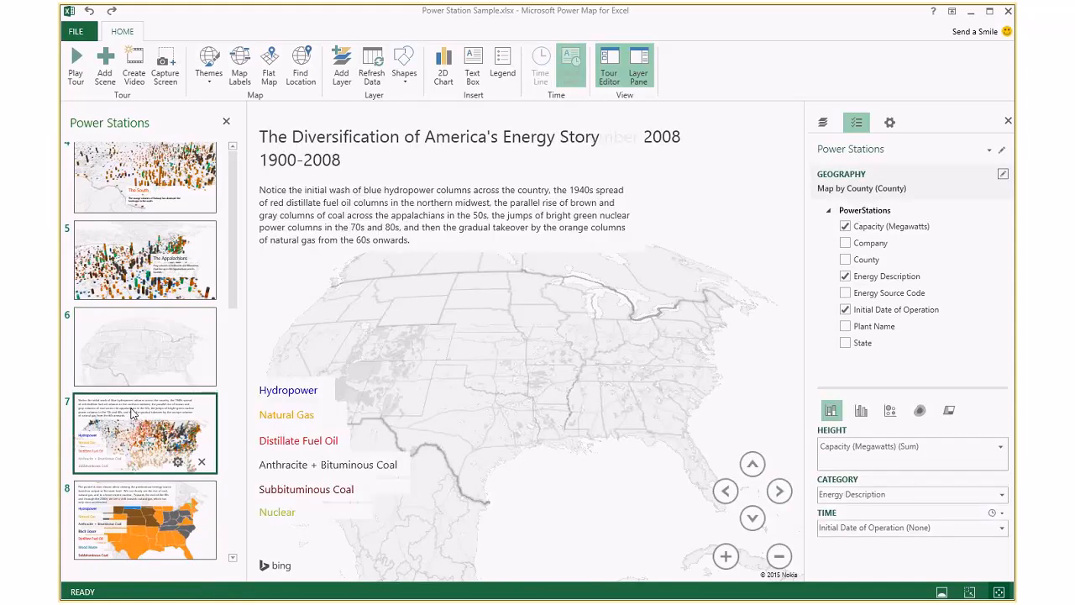
pyautogui.click(136, 523)
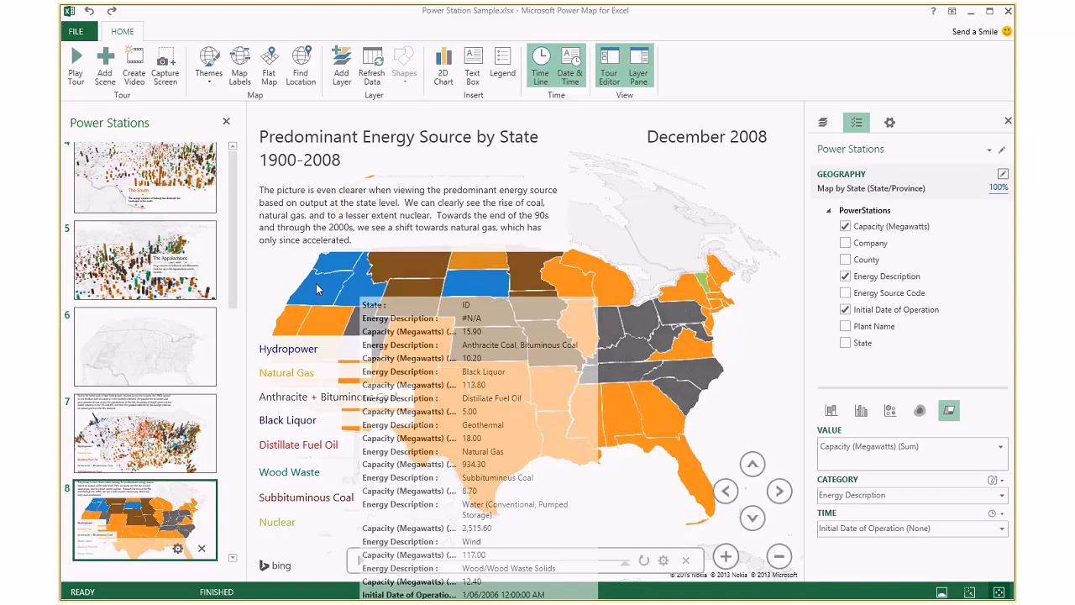
# Play the Power Stations tour from the Energy Capacity by County scene and end playback at The Pacific Northwest
pyautogui.click(235, 163)
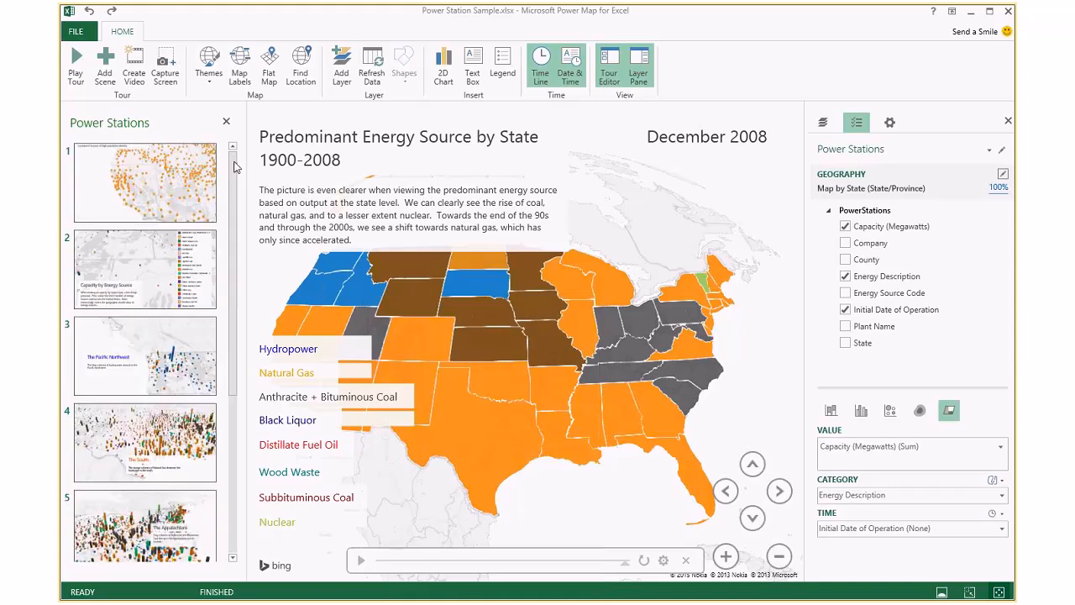
pyautogui.click(129, 180)
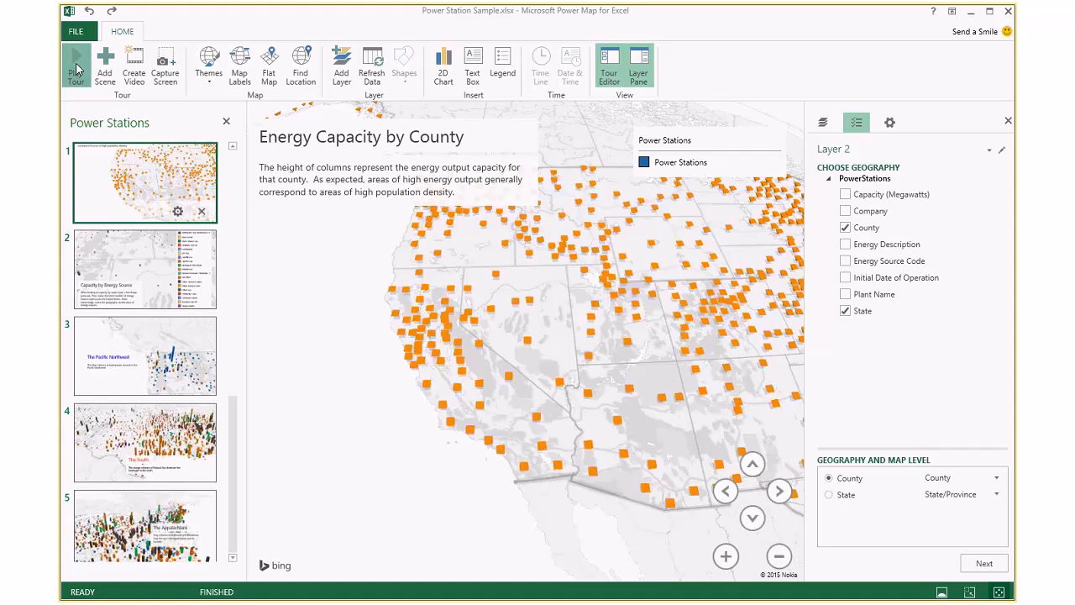
pyautogui.click(76, 70)
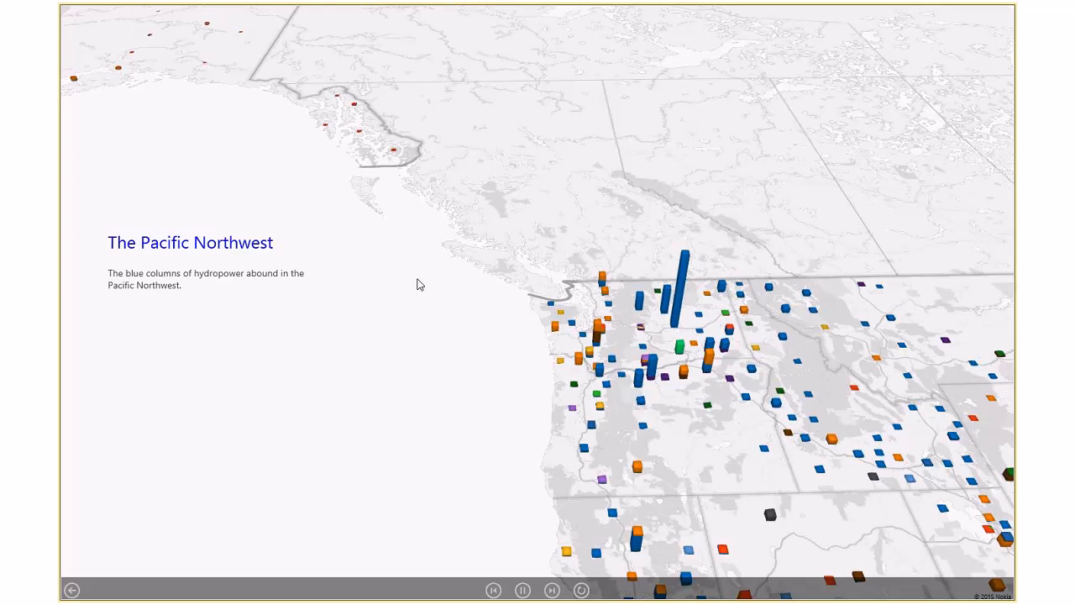
pyautogui.press('Escape')
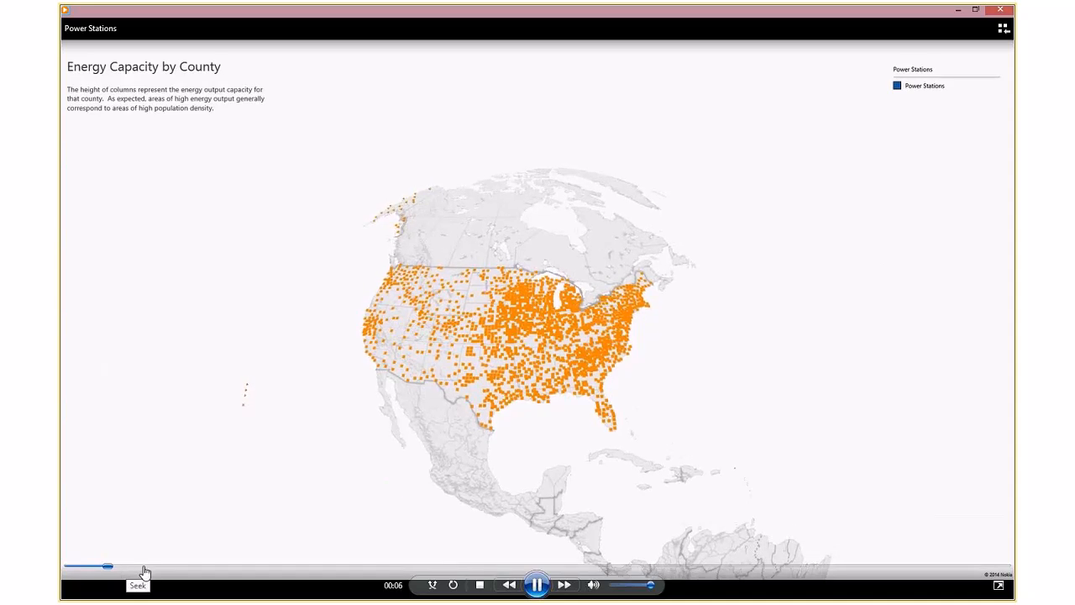
# Skim the Power Stations tour video in the media player from Energy Capacity by County through the regional scenes
pyautogui.click(146, 567)
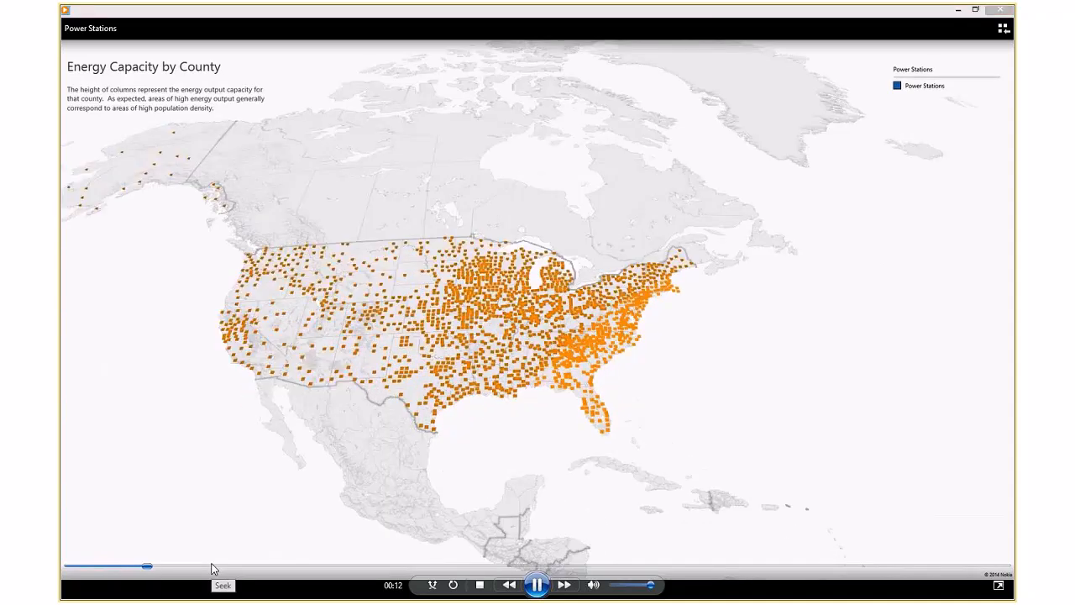
pyautogui.click(221, 567)
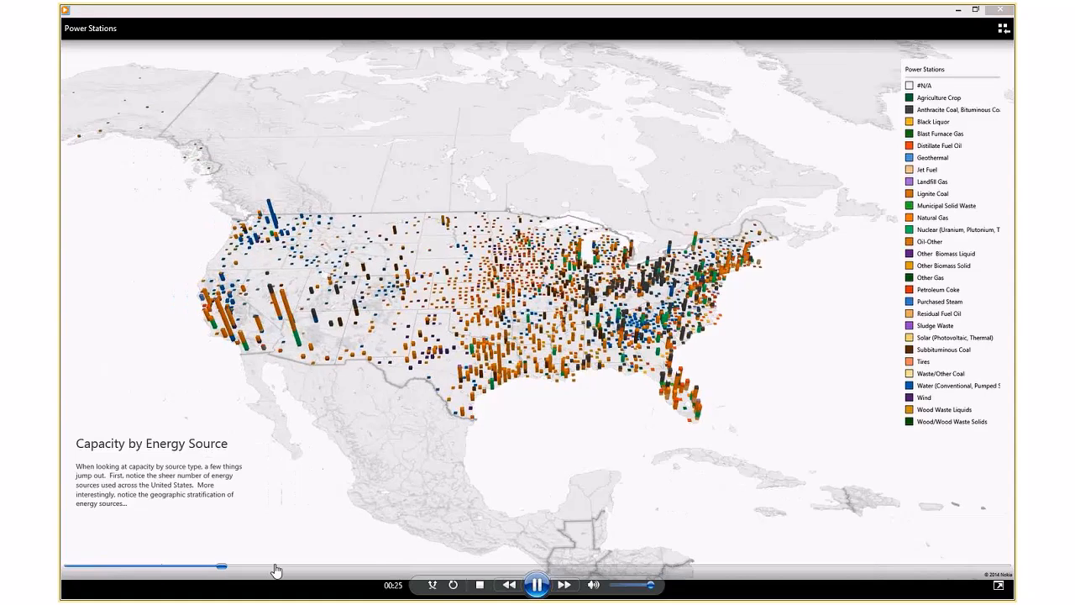
pyautogui.click(286, 567)
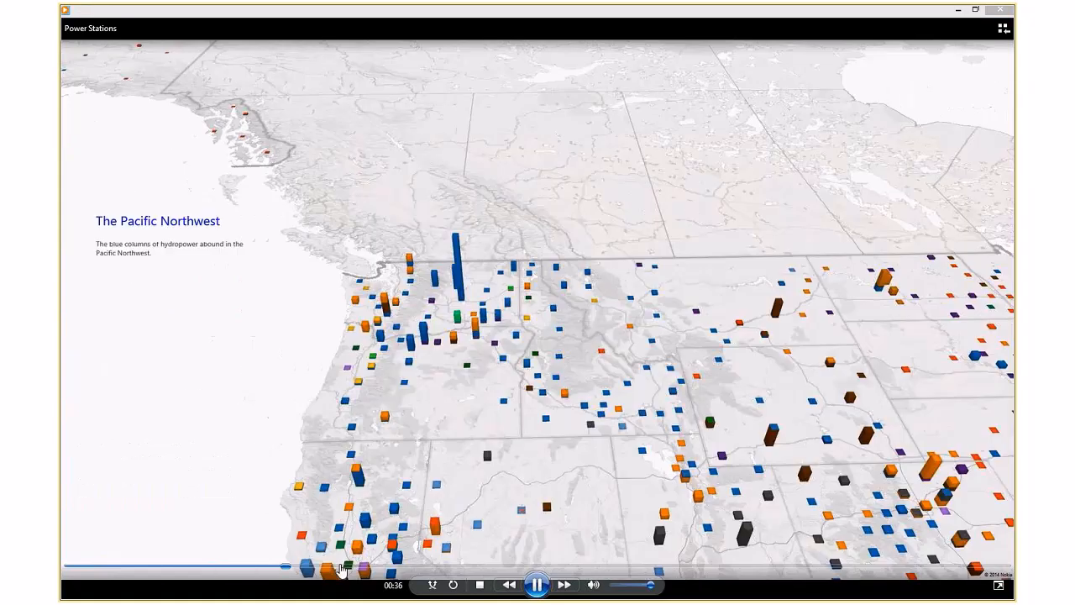
pyautogui.click(341, 568)
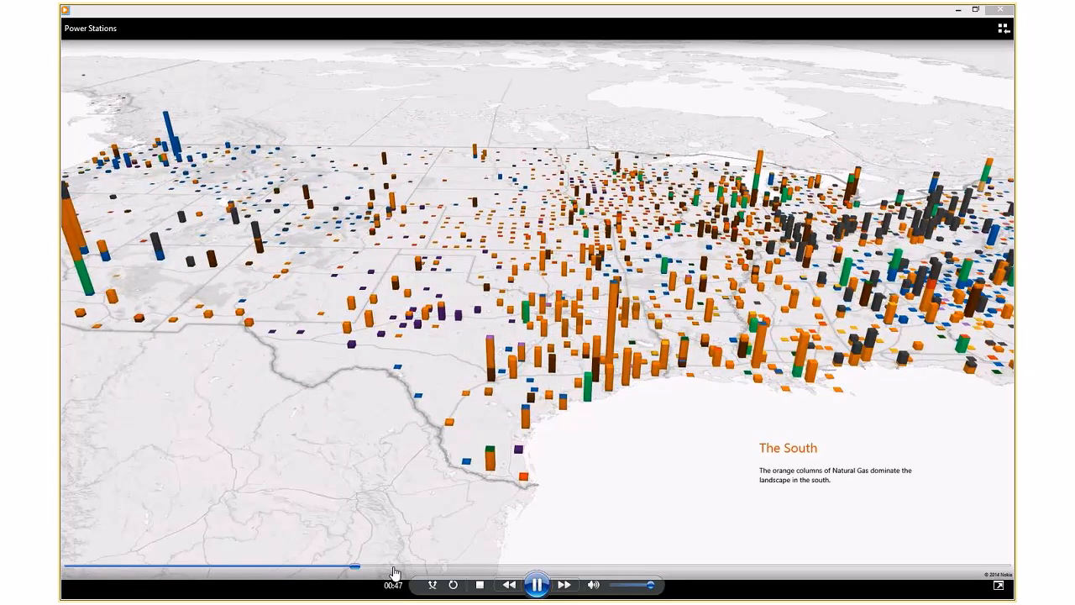
pyautogui.click(400, 567)
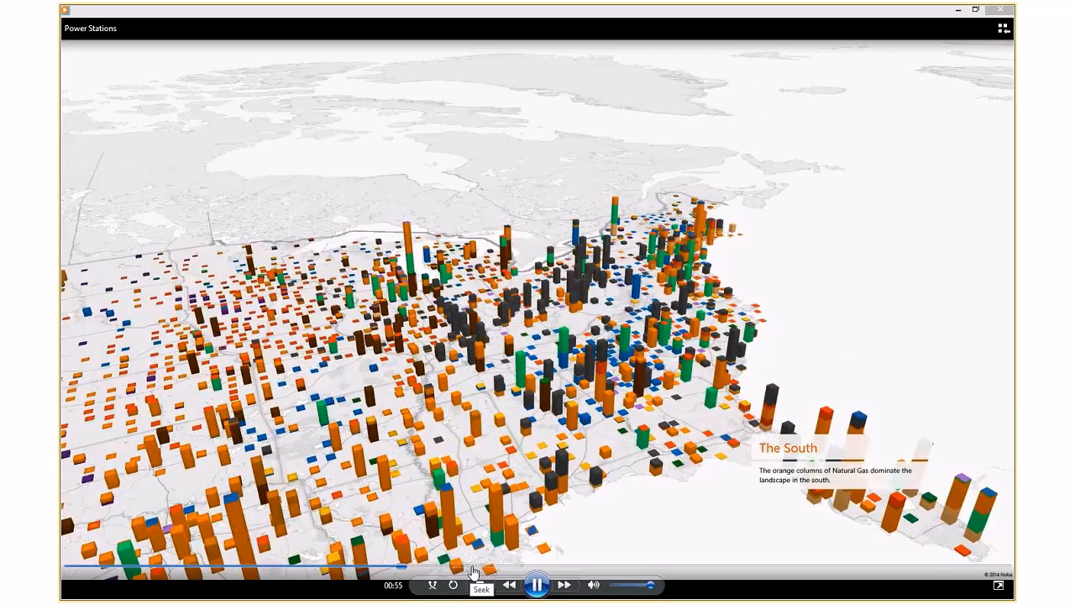
pyautogui.click(476, 568)
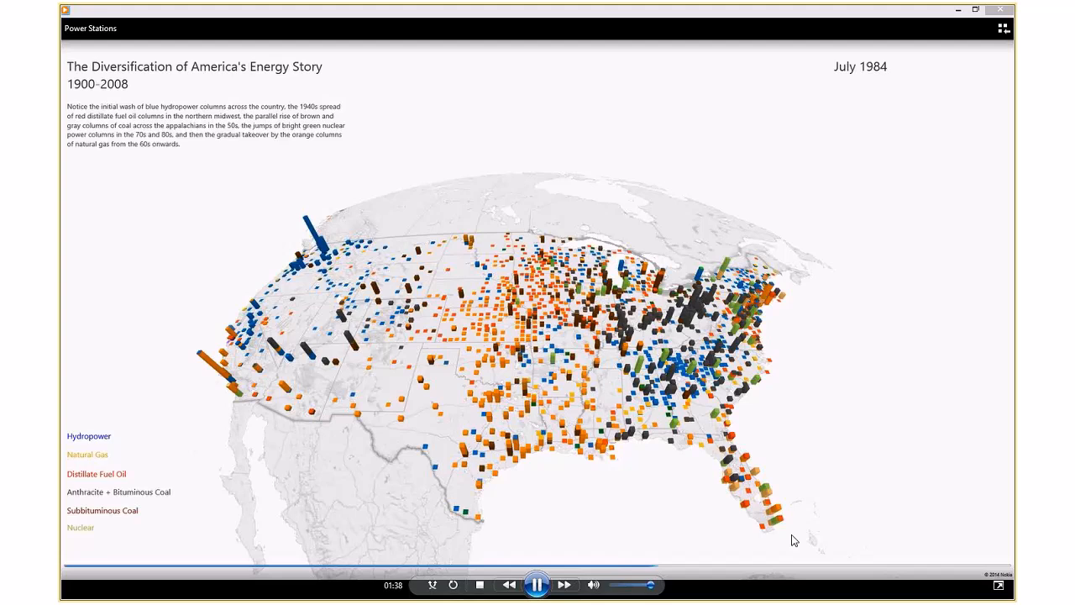
# Skim the remaining video through the energy diversification and Predominant Energy Source by State timelines, and close the player
pyautogui.click(695, 568)
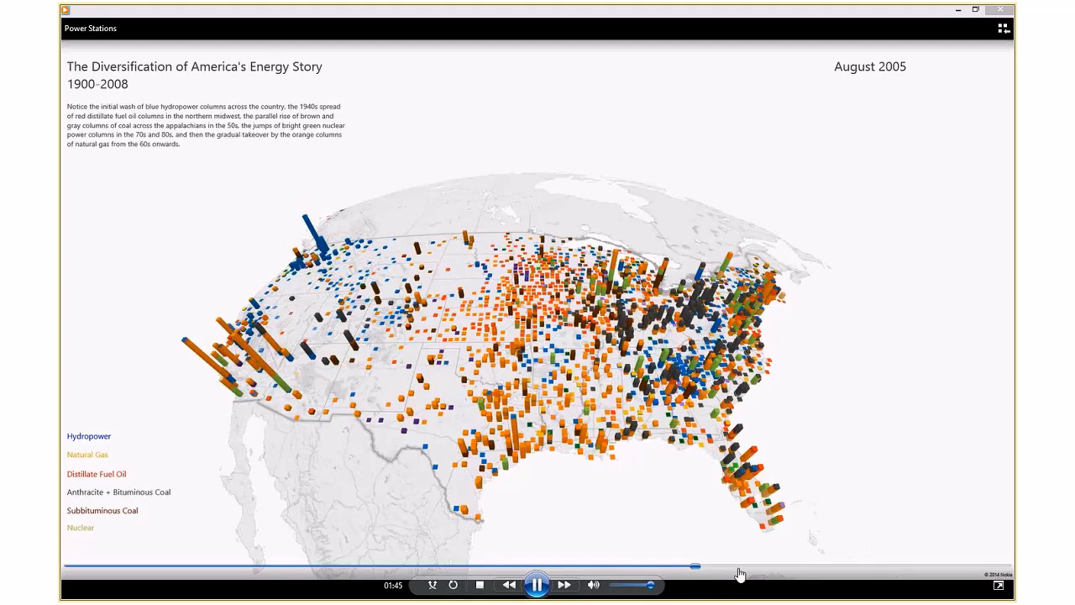
pyautogui.click(739, 574)
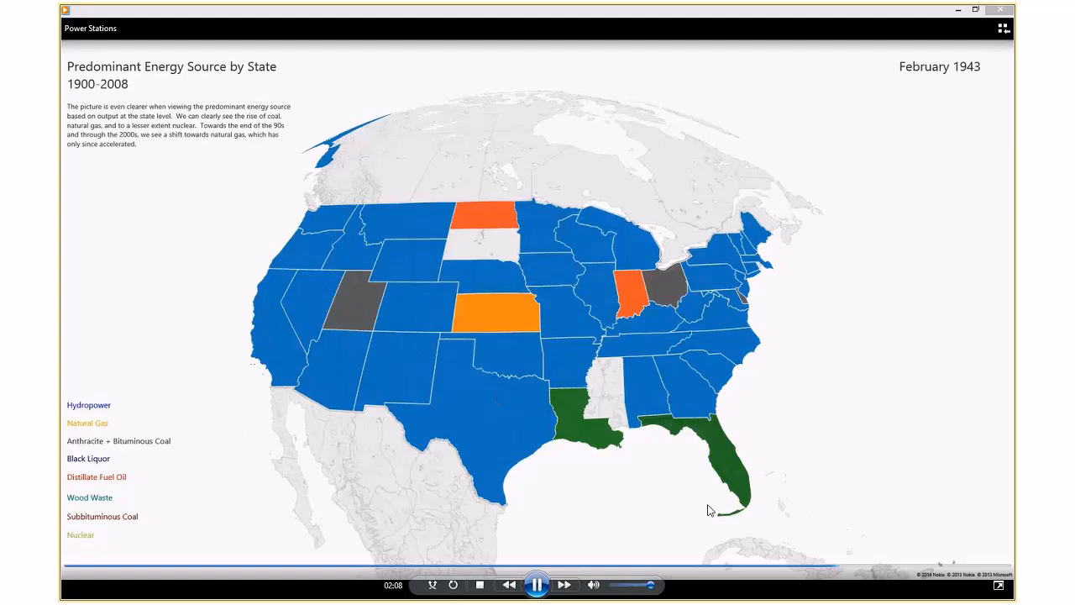
pyautogui.click(900, 567)
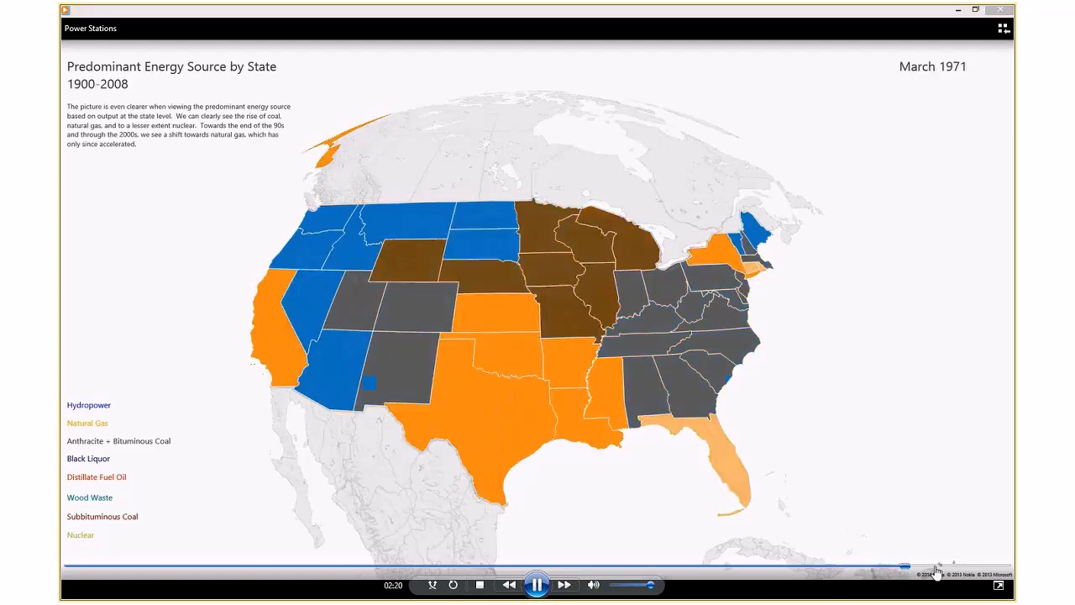
pyautogui.click(940, 567)
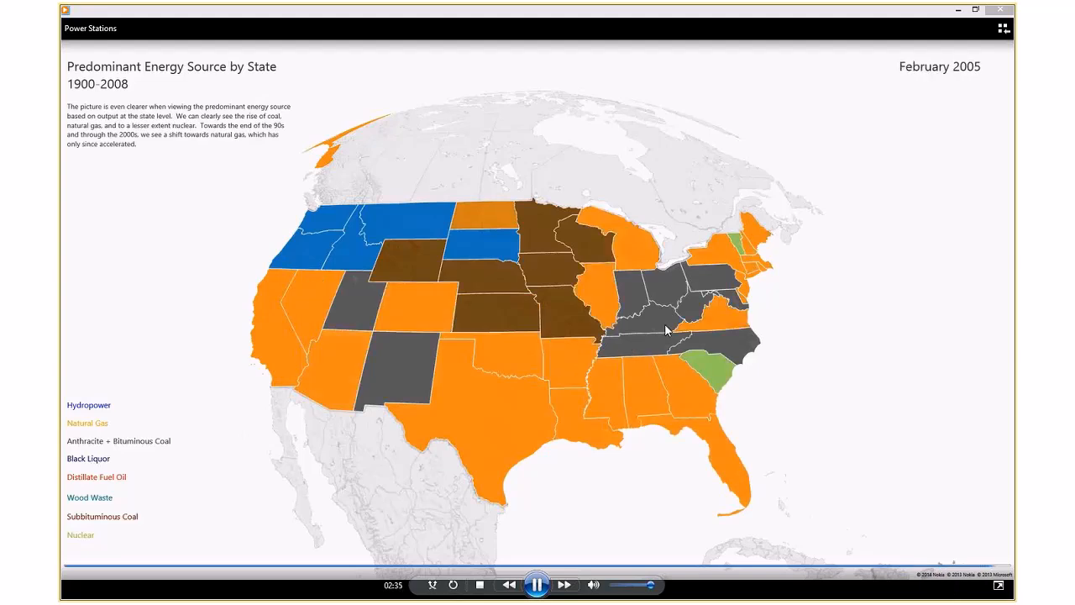
pyautogui.click(1002, 10)
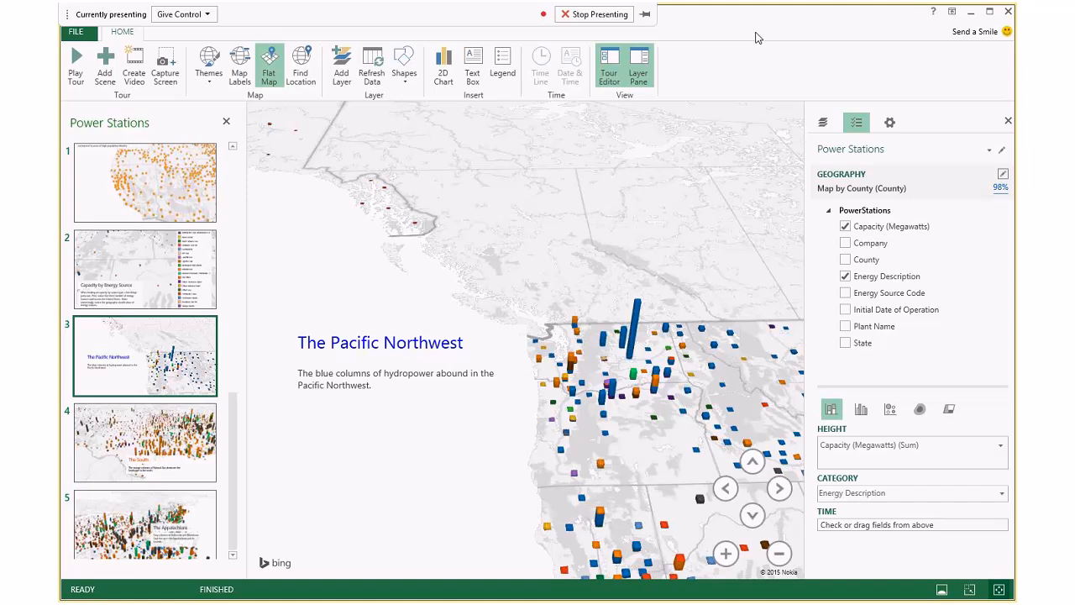
# Switch to the Power BI site in Internet Explorer and open the My Power BI favorites page
pyautogui.click(618, 15)
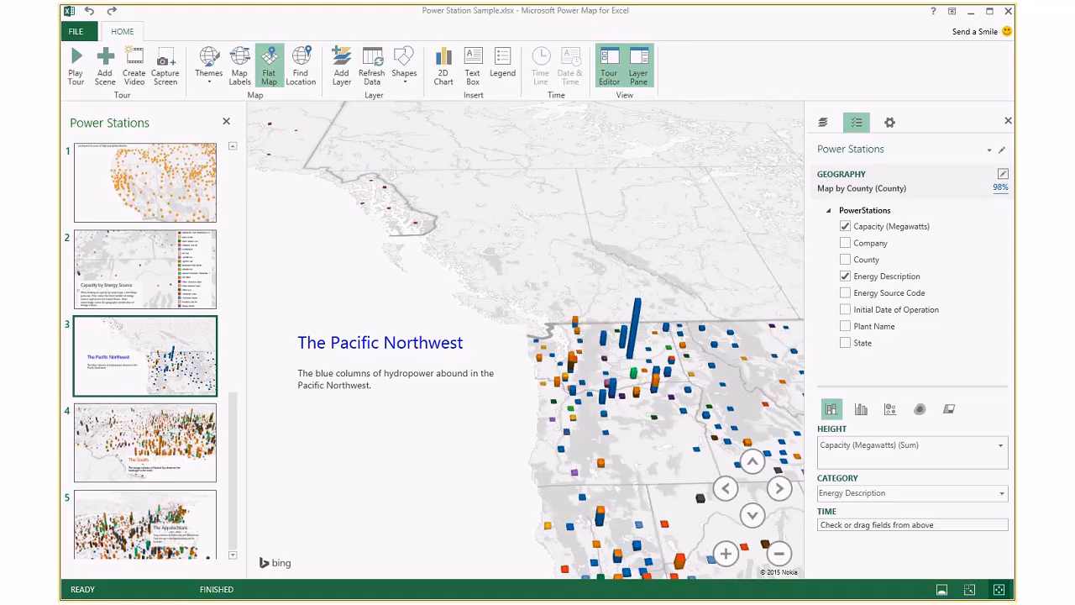
pyautogui.moveTo(439, 588); pyautogui.dragTo(441, 5)
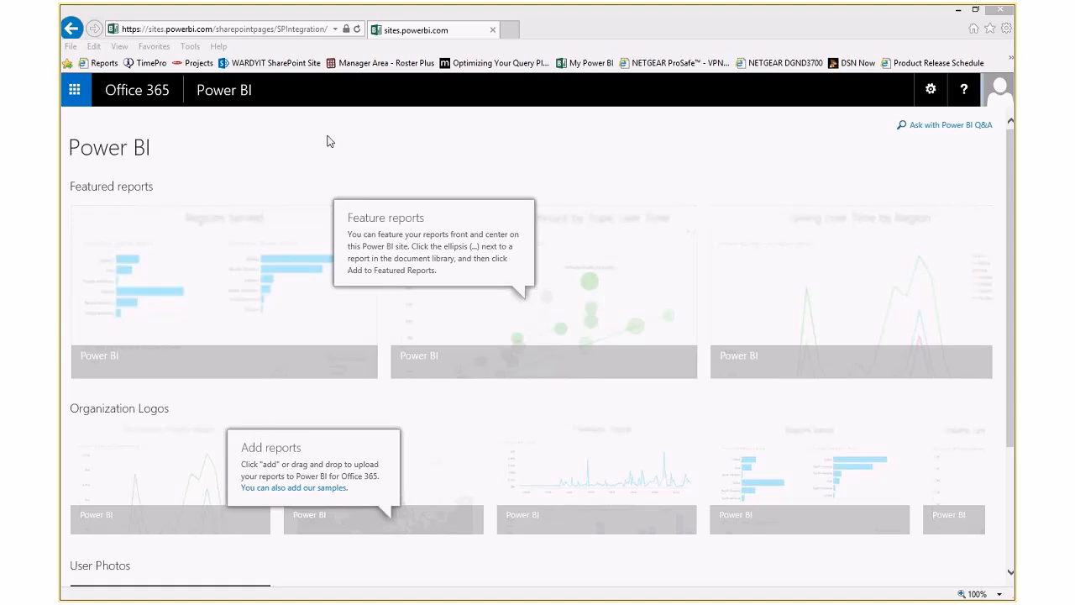
pyautogui.click(226, 94)
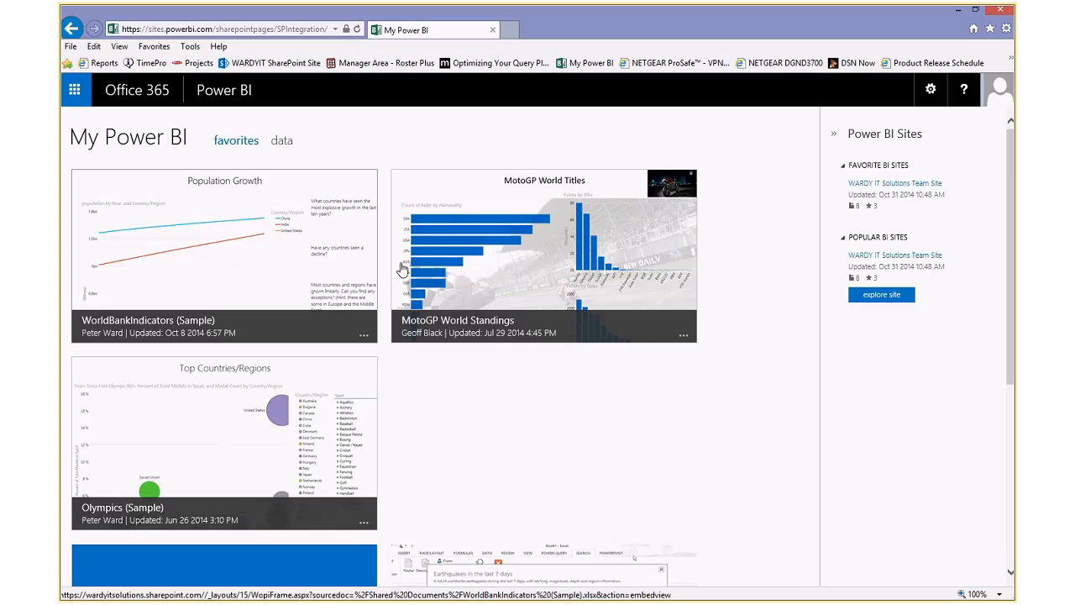
# Try to open the MotoGP World Standings report from the favorites and return to the My Power BI page
pyautogui.click(521, 244)
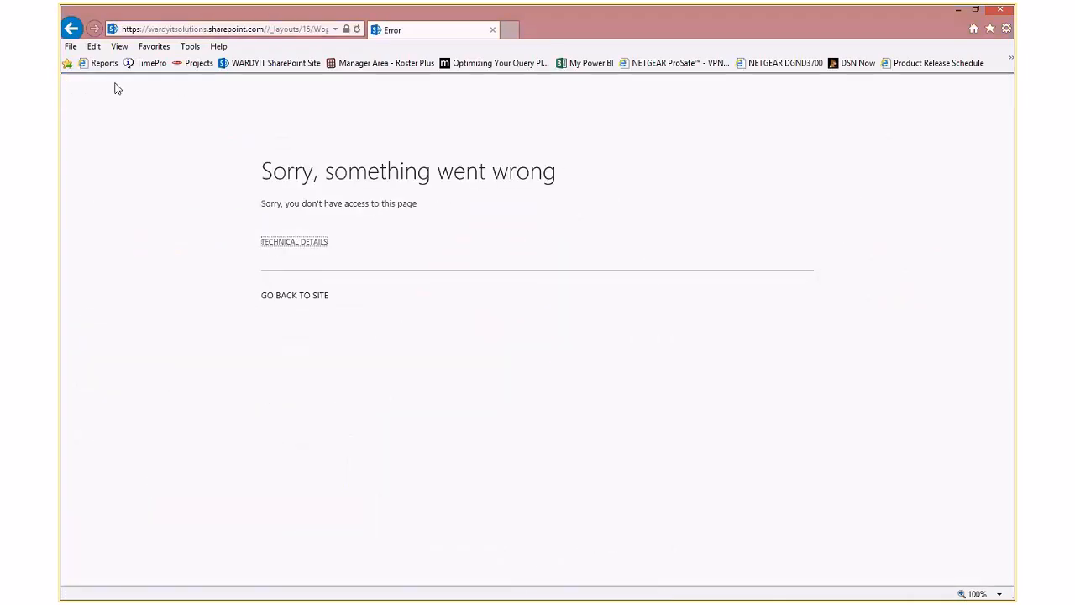
pyautogui.click(72, 29)
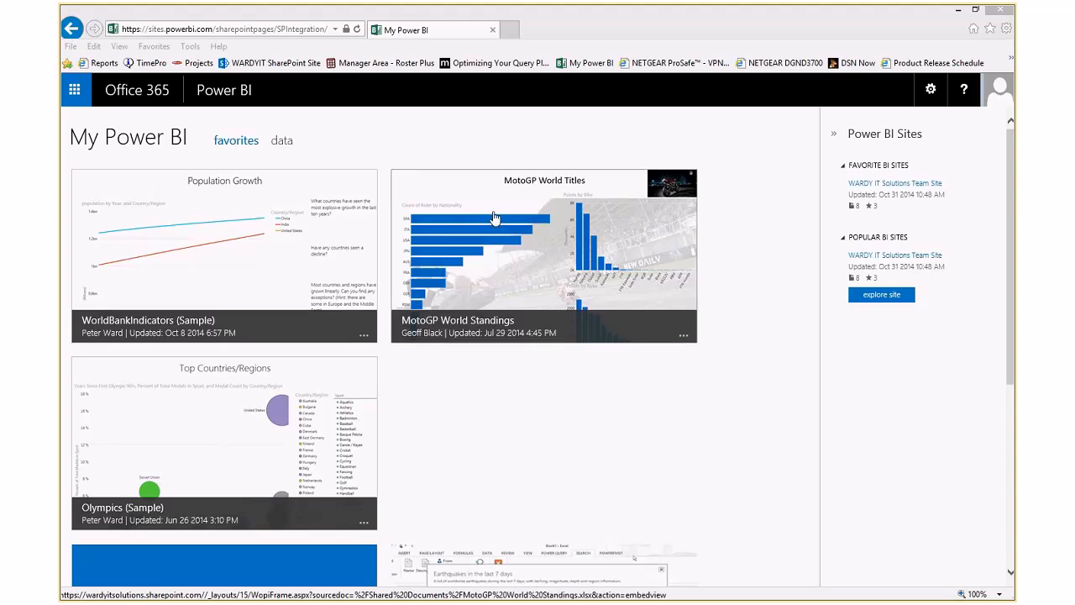
pyautogui.click(538, 402)
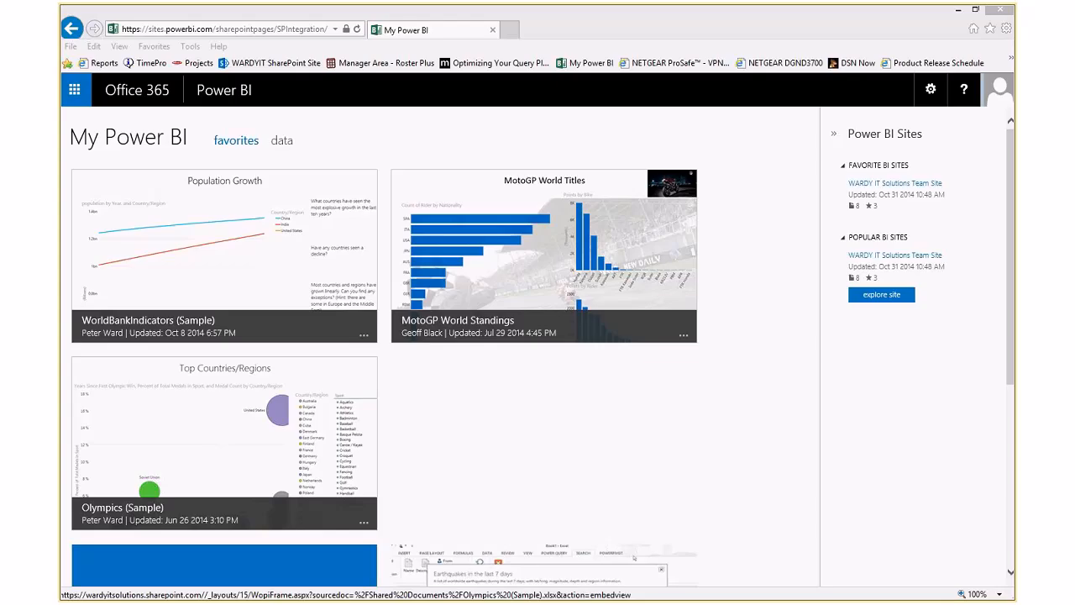
pyautogui.click(600, 432)
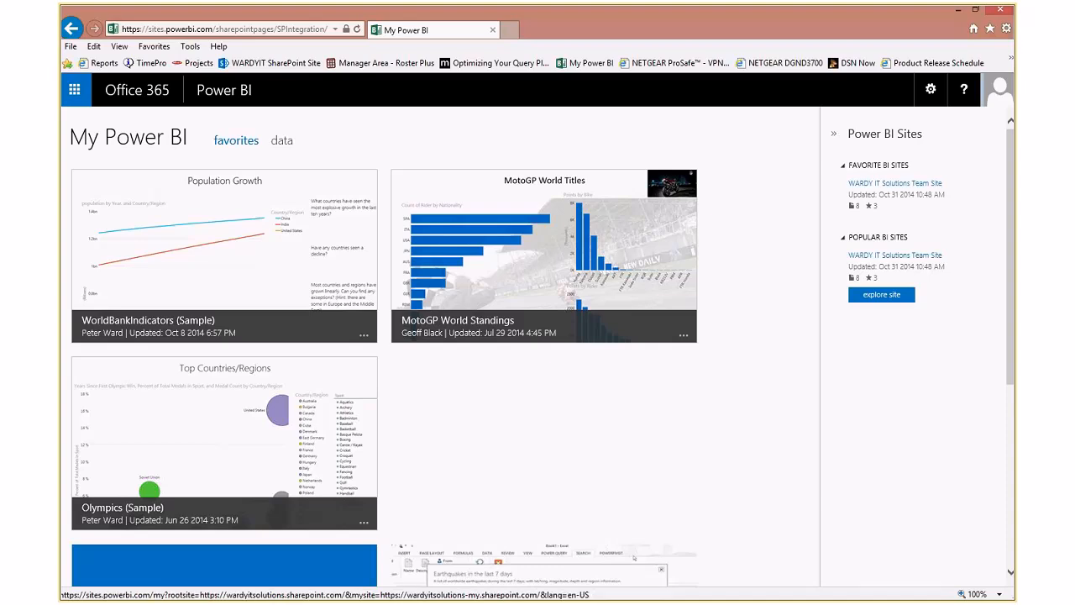
# Switch to the MotoGP World Standings workbook in Excel and maximize its window
pyautogui.hotkey('alt', 'Tab')
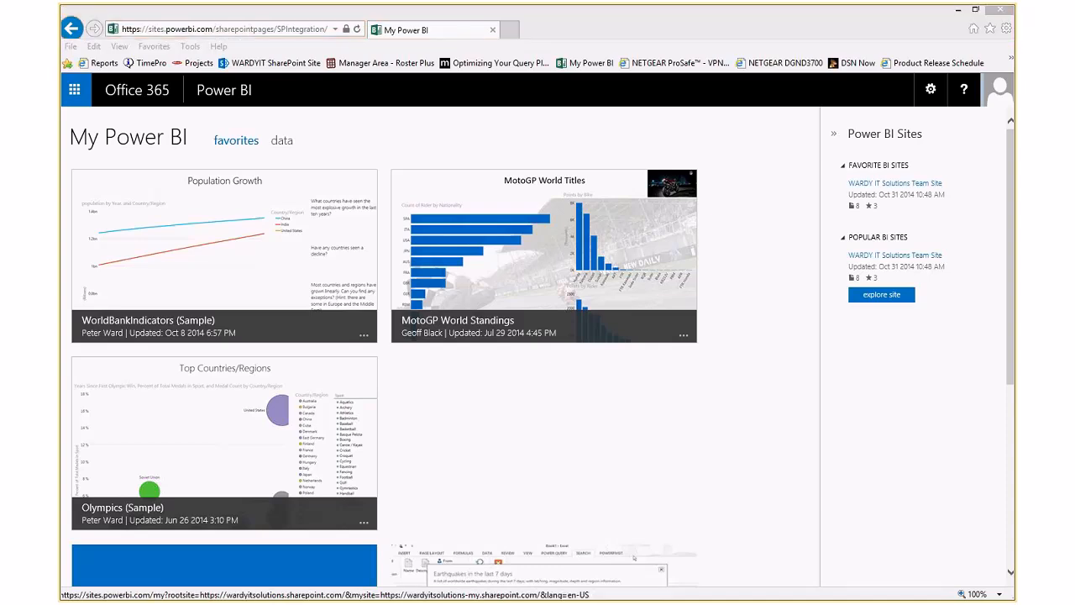
pyautogui.hotkey('alt', 'Tab')
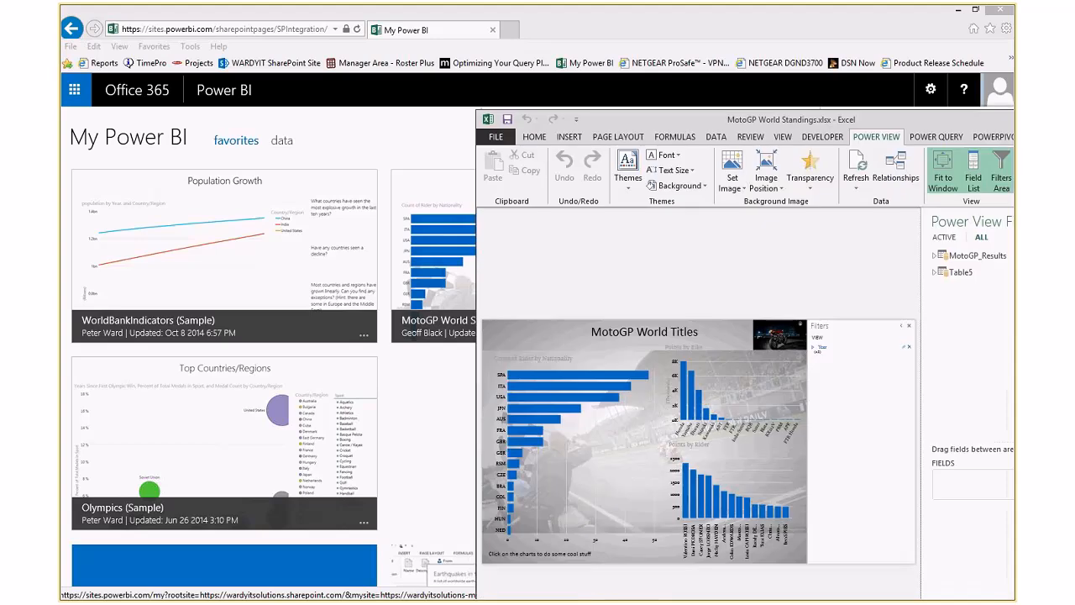
pyautogui.moveTo(794, 121); pyautogui.dragTo(528, 61)
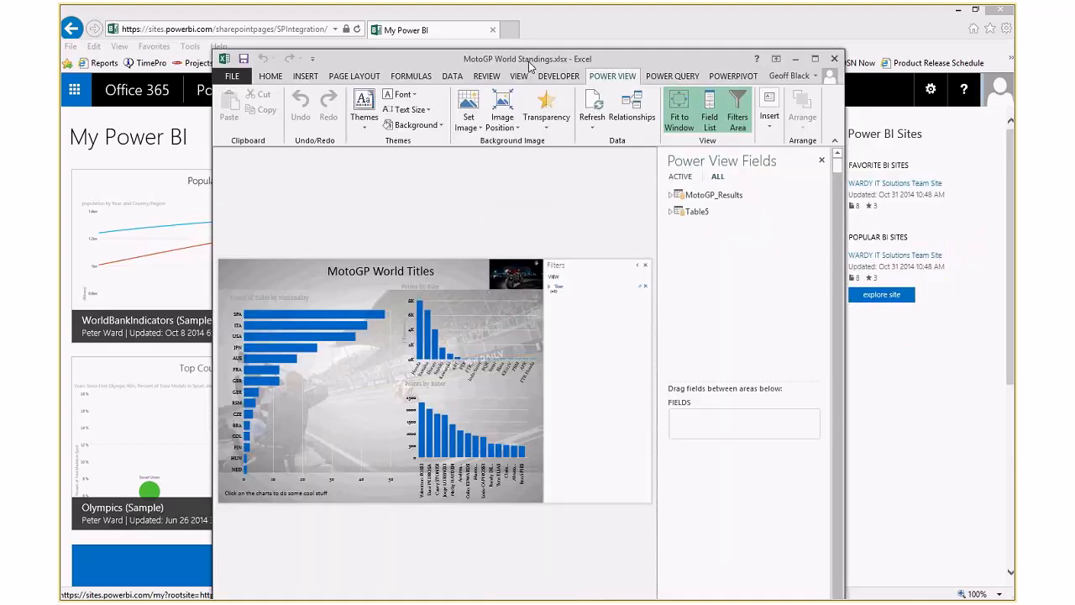
pyautogui.doubleClick(528, 61)
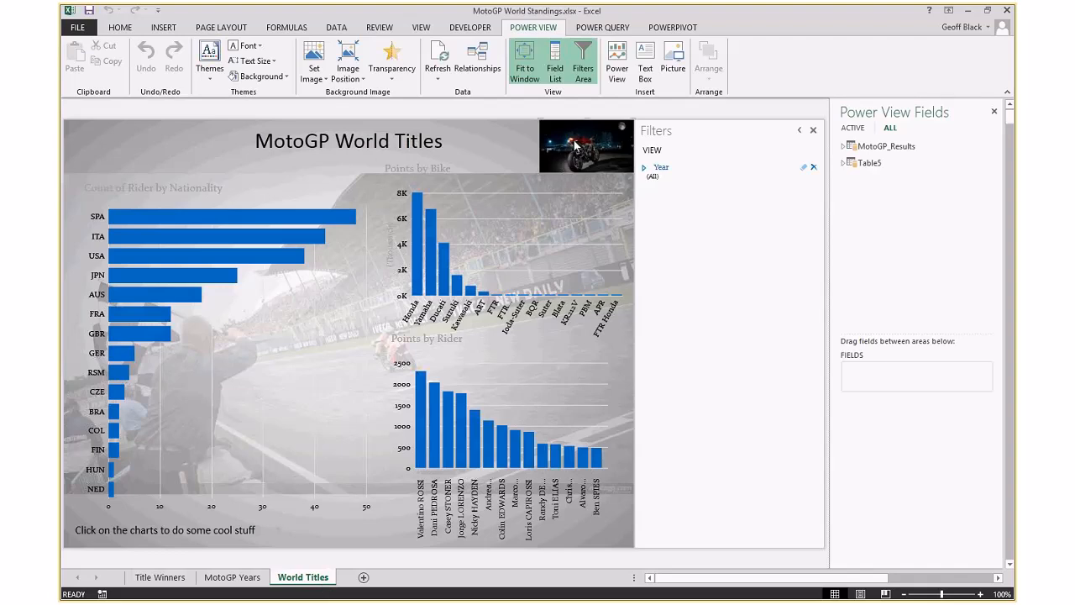
# Cross-highlight the MotoGP World Titles charts by the SPA nationality bar and by the Honda column
pyautogui.click(194, 219)
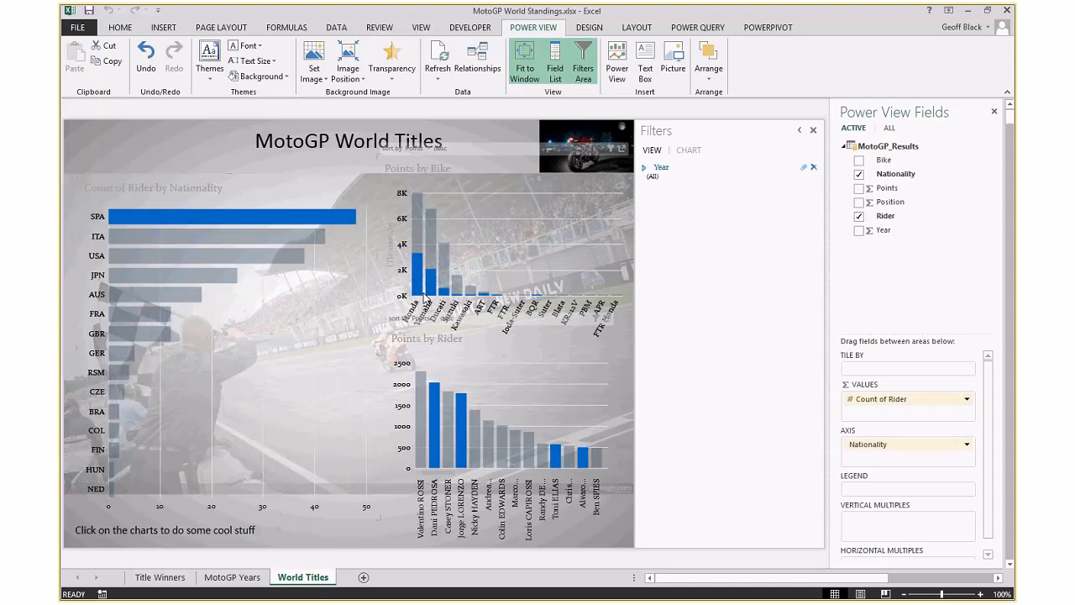
pyautogui.click(423, 296)
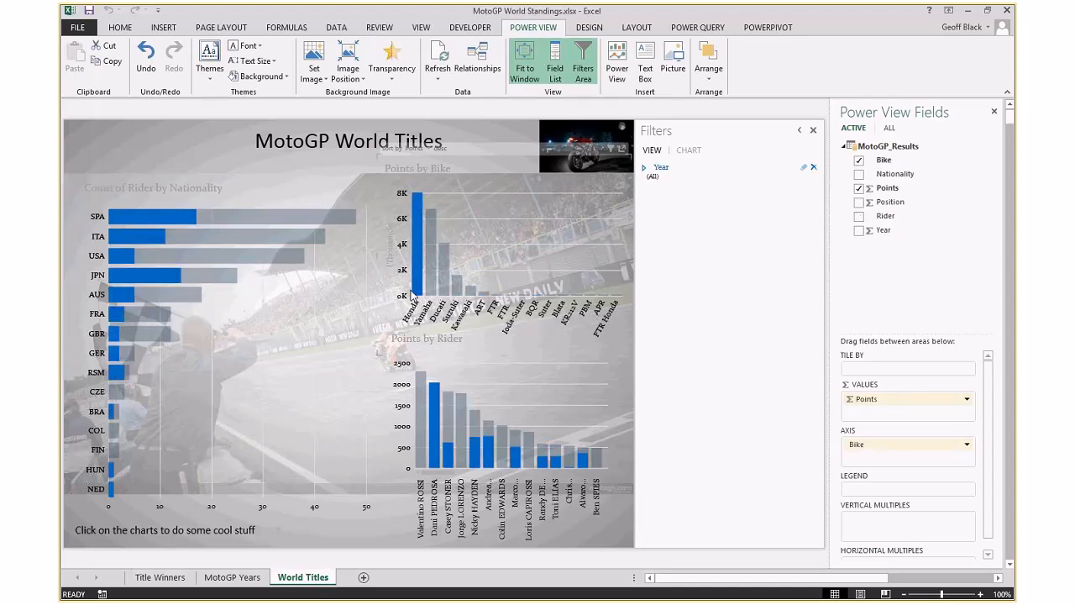
# Cross-highlight the MotoGP World Titles charts by Dani Pedrosa's column in Points by Rider and clear the highlight
pyautogui.click(438, 453)
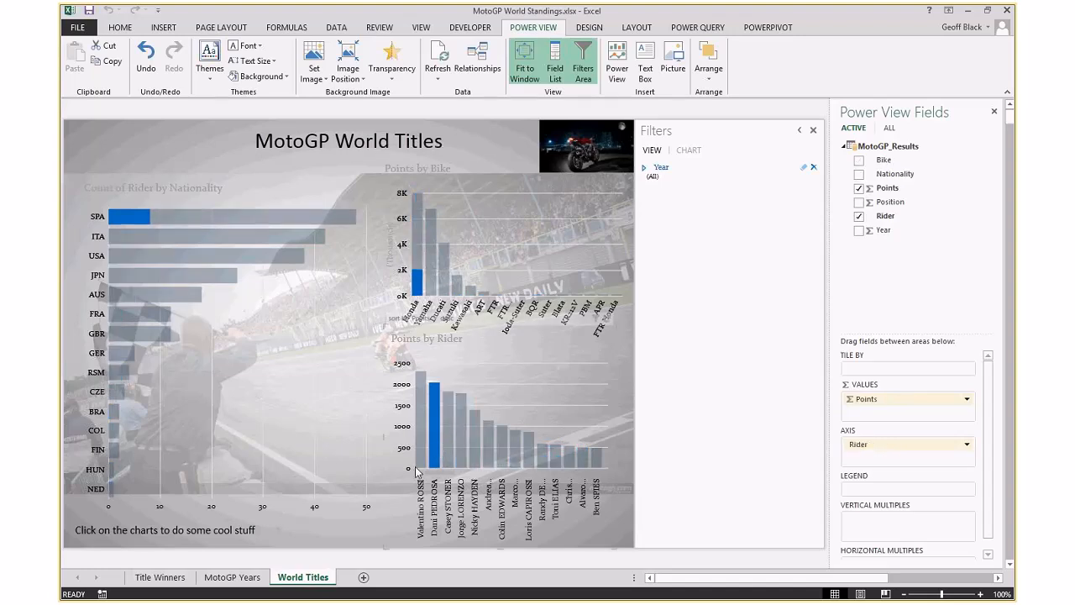
pyautogui.click(416, 470)
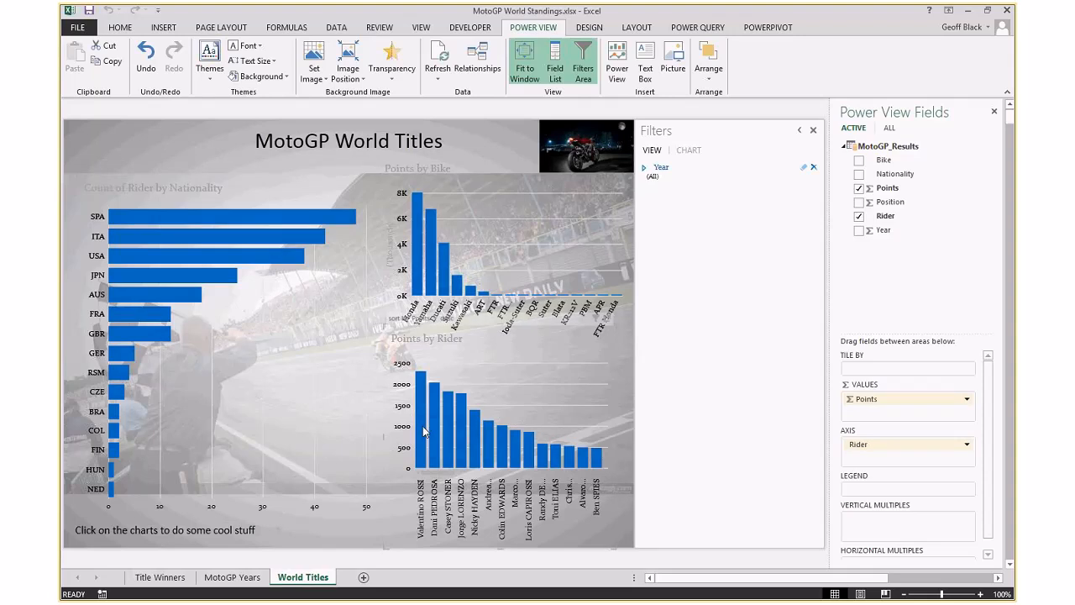
pyautogui.click(422, 426)
pyautogui.click(421, 415)
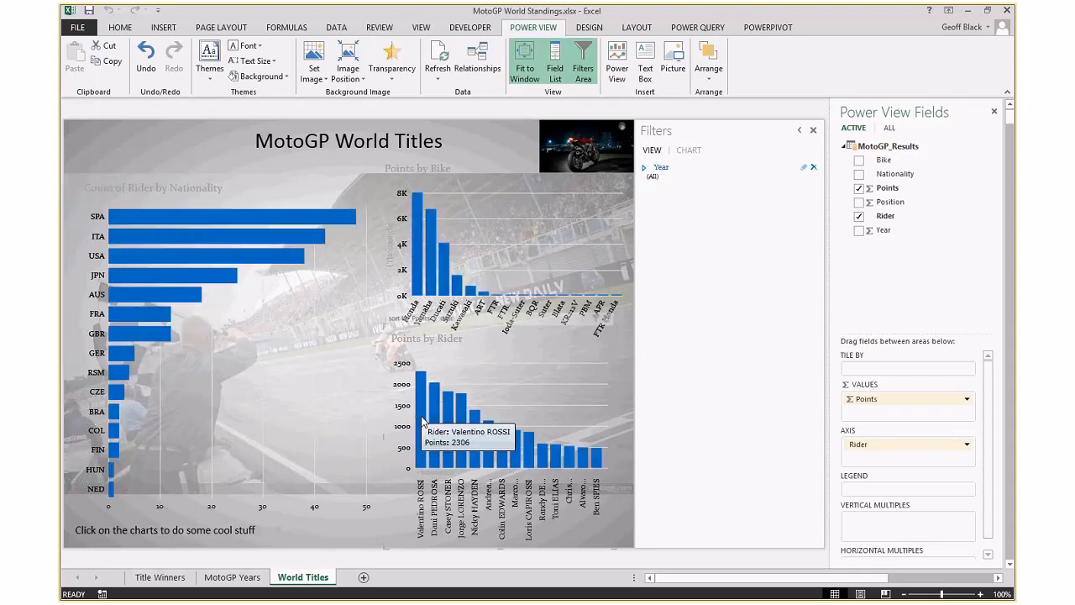
# Hide the report's Filters area and open the Title Winners sheet at cell D12
pyautogui.click(813, 130)
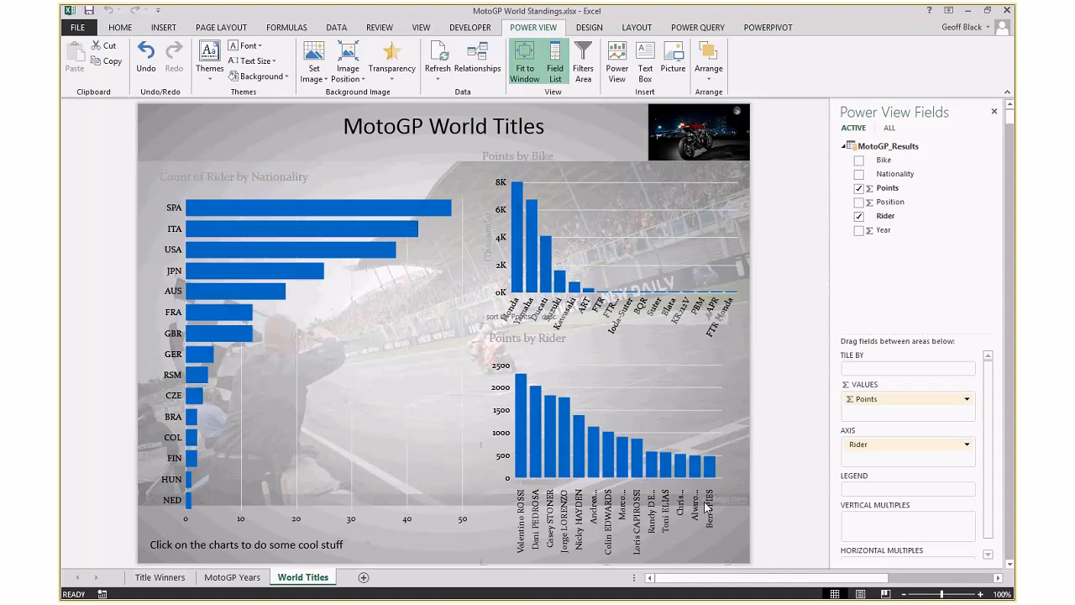
pyautogui.click(159, 577)
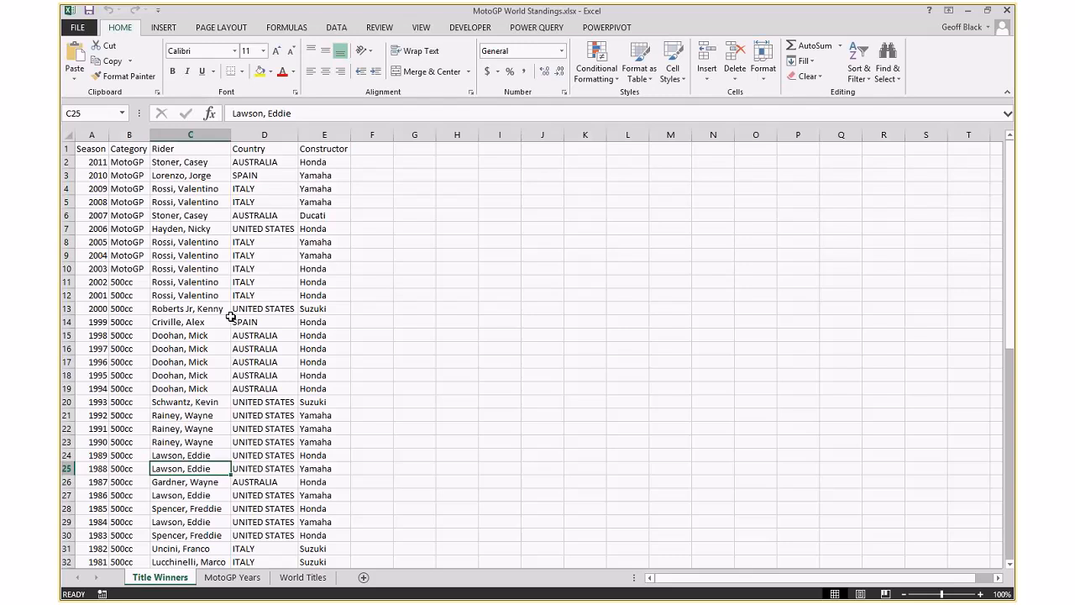
pyautogui.click(248, 295)
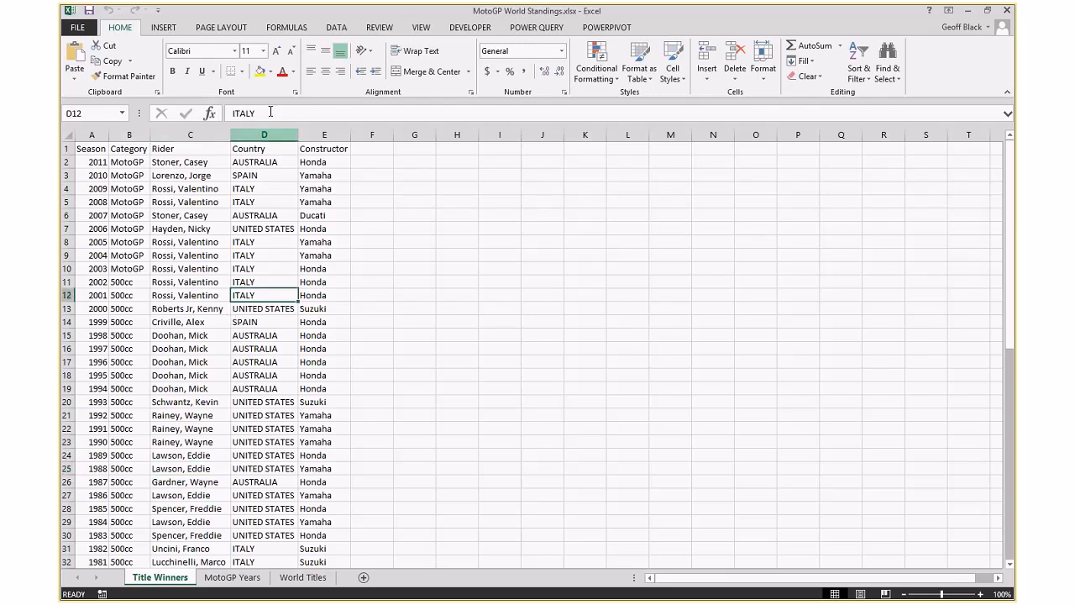
# Open the MotoGP Years sheet and examine the valid years from 2005 to 2013 in its table
pyautogui.click(232, 577)
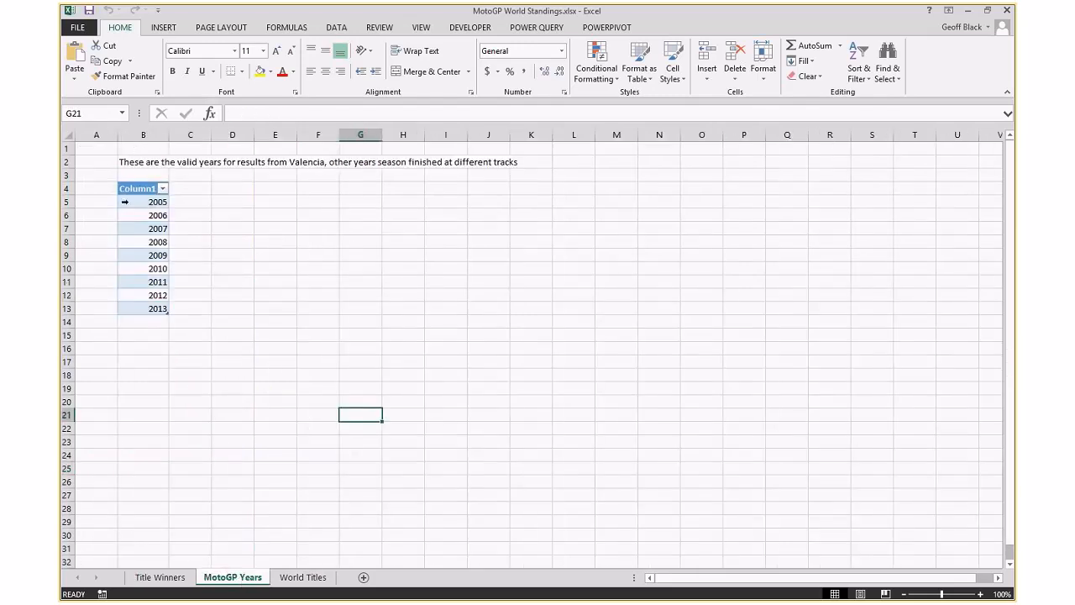
pyautogui.click(126, 201)
pyautogui.moveTo(131, 228); pyautogui.dragTo(127, 309)
pyautogui.click(145, 204)
pyautogui.click(149, 280)
pyautogui.click(147, 311)
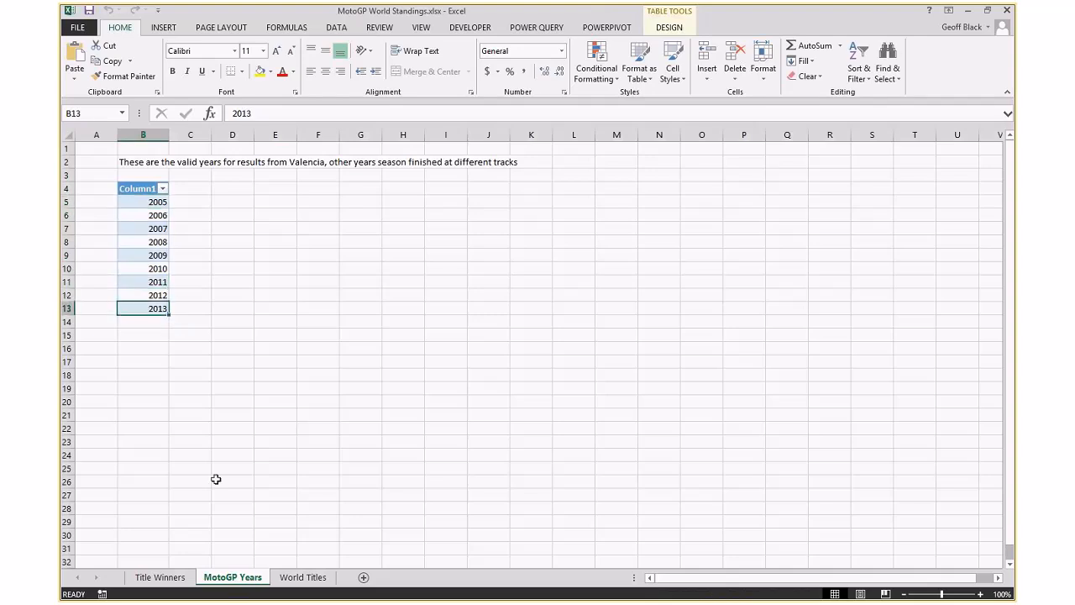
# Return to the Title Winners sheet and show the workbook queries with the MotoGP Results query preview
pyautogui.click(161, 578)
pyautogui.click(190, 162)
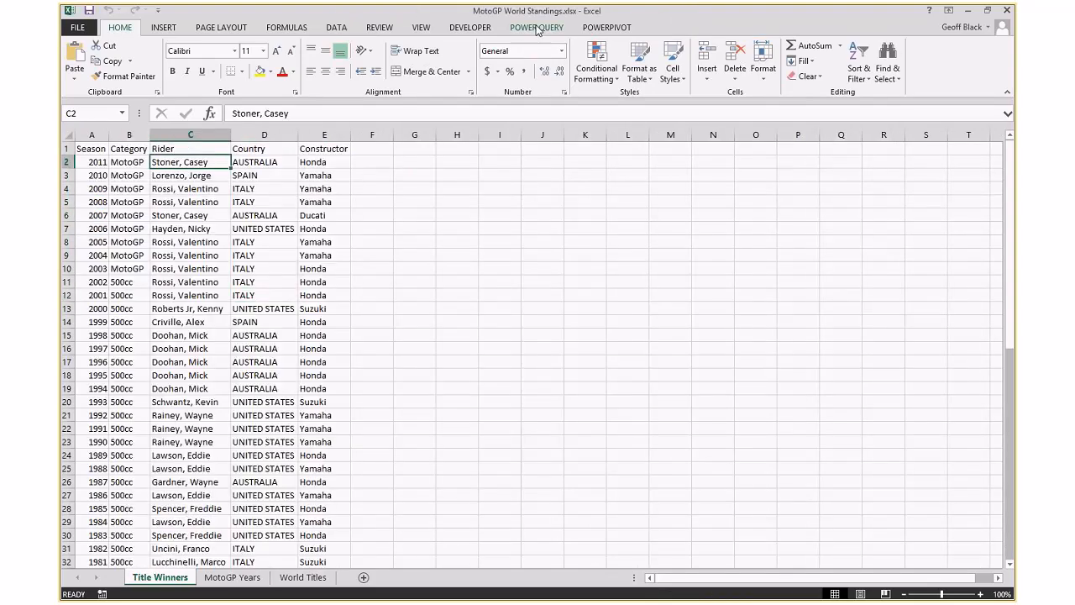
pyautogui.click(537, 28)
pyautogui.click(439, 57)
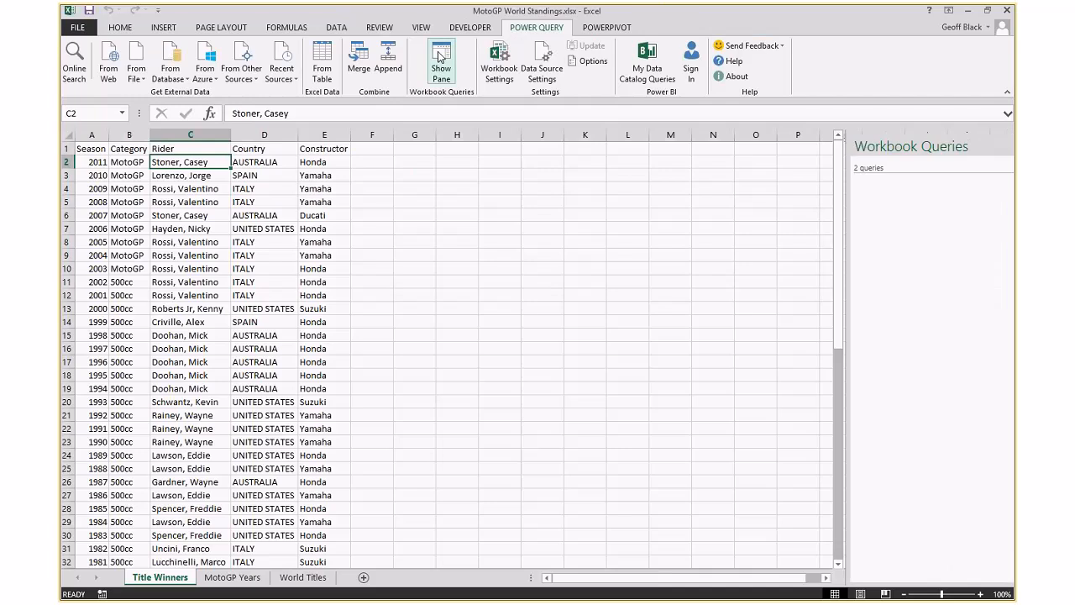
pyautogui.moveTo(857, 226)
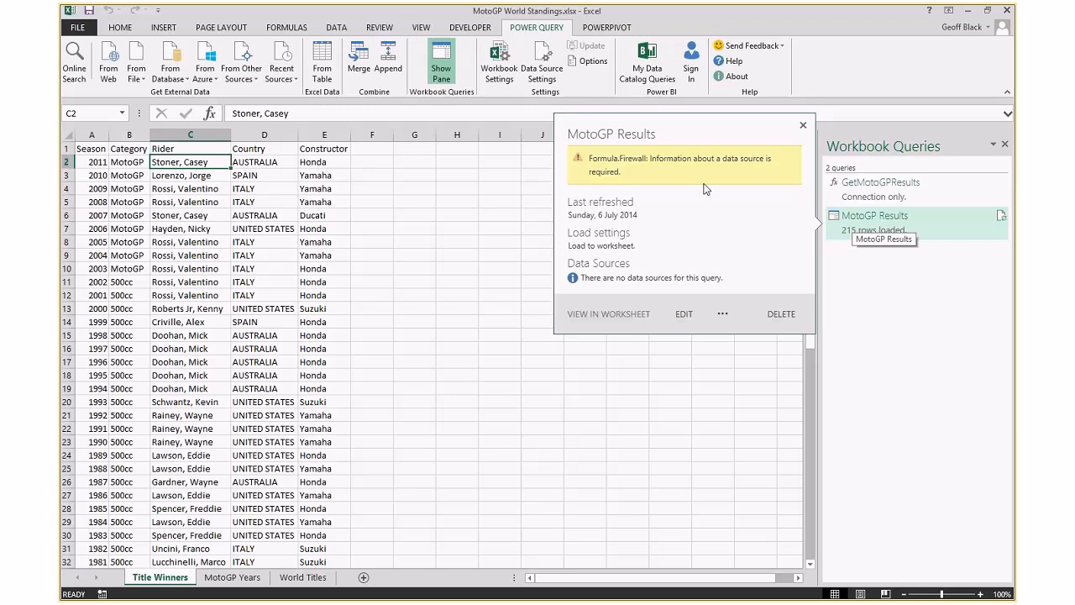
# Switch to the Power BI site in Internet Explorer and explore the WARDY IT Solutions Team Site's documents
pyautogui.click(265, 216)
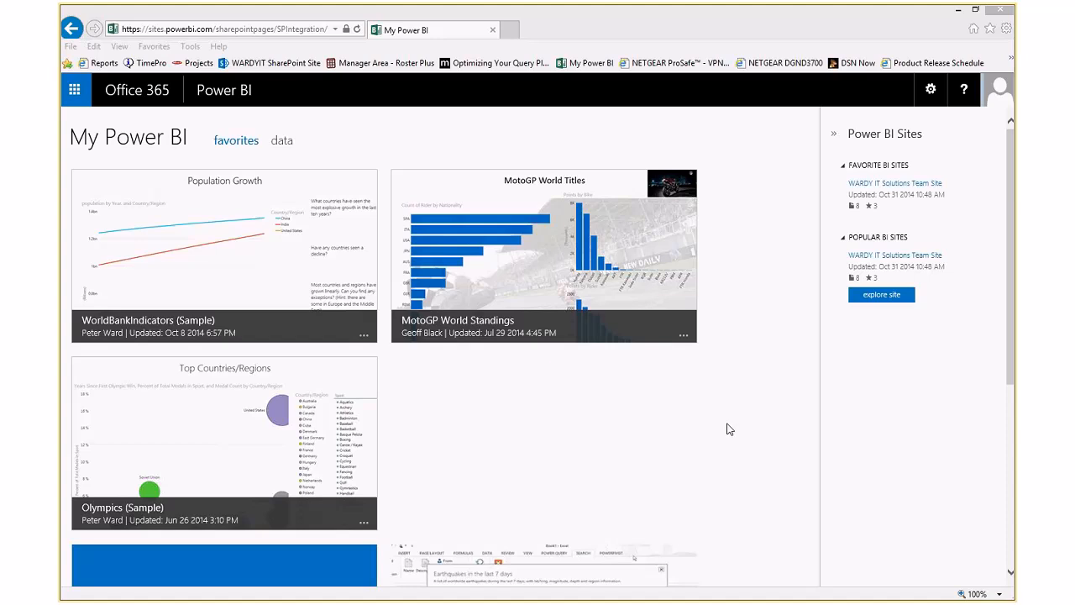
pyautogui.click(883, 296)
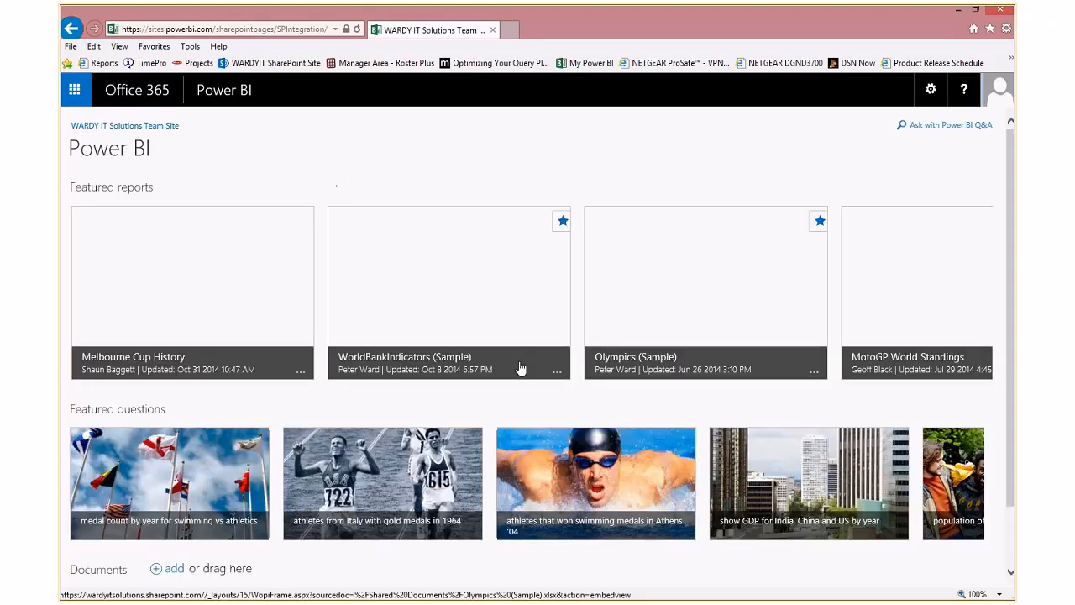
pyautogui.scroll(-3, 521, 368)
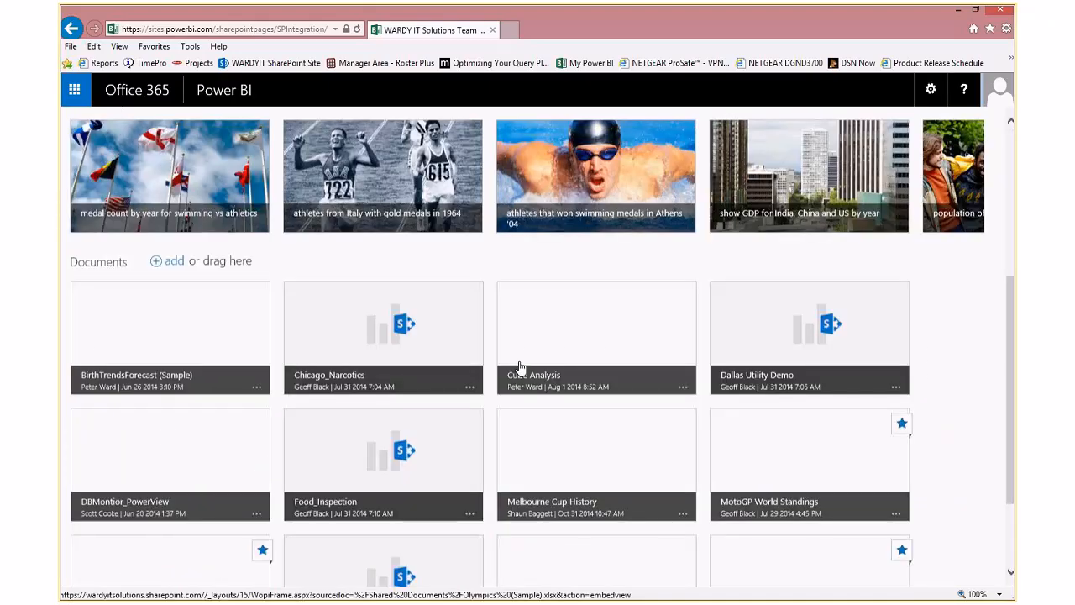
pyautogui.scroll(-1, 519, 368)
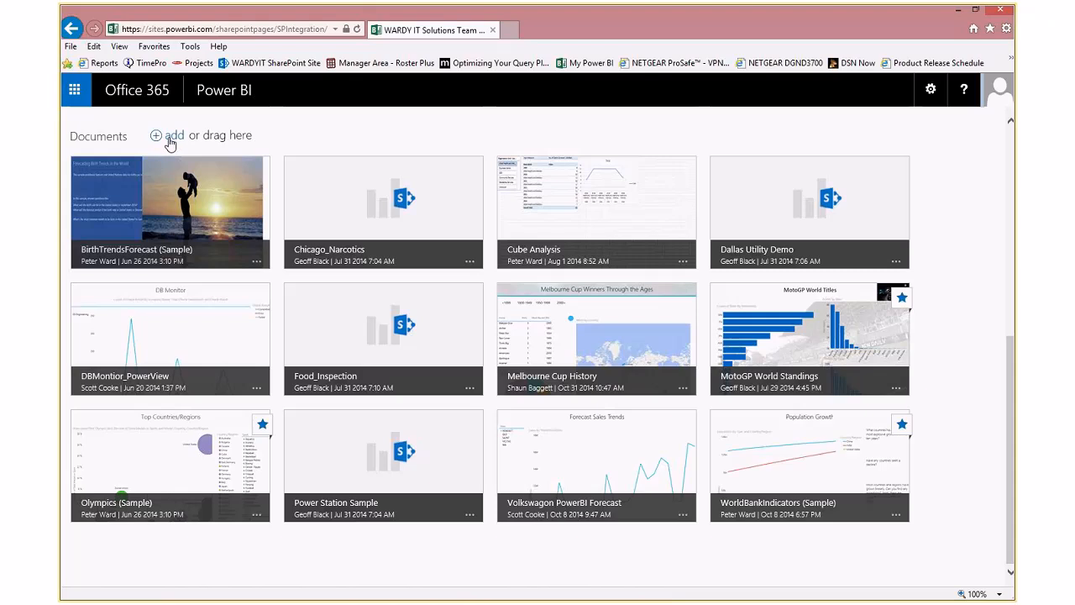
# Open the MotoGP World Standings report and cross-highlight its charts by the SPA bar, the Ducati column and Casey Stoner's column
pyautogui.click(766, 336)
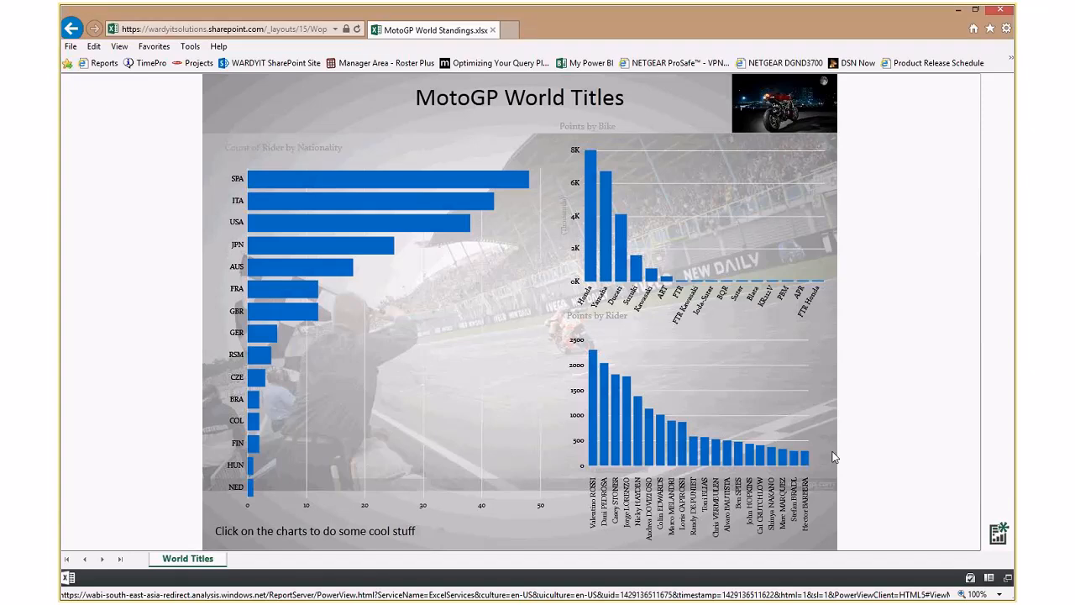
pyautogui.click(426, 187)
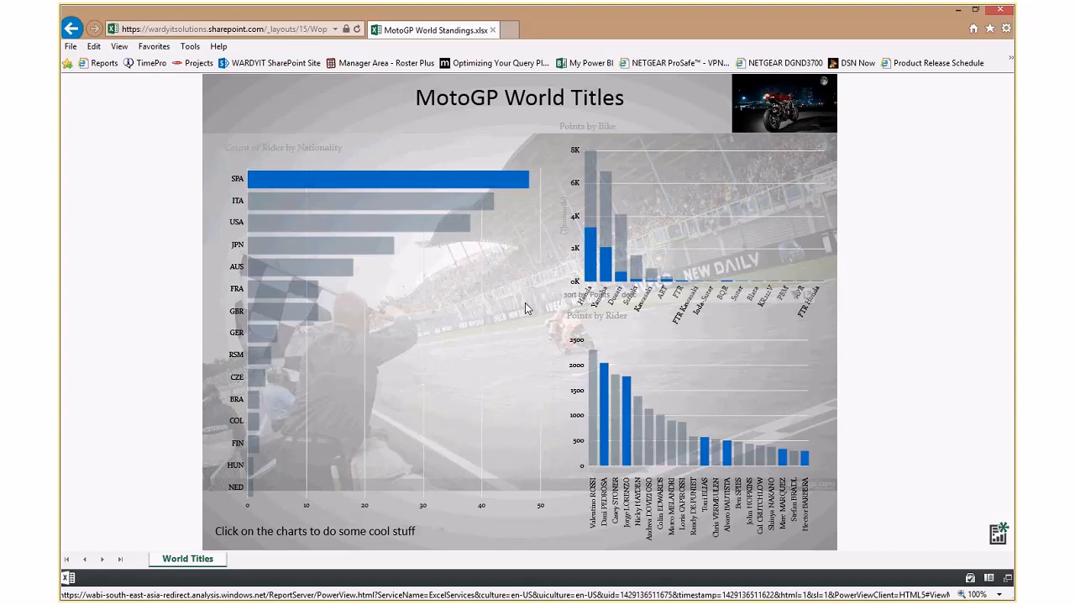
pyautogui.click(622, 250)
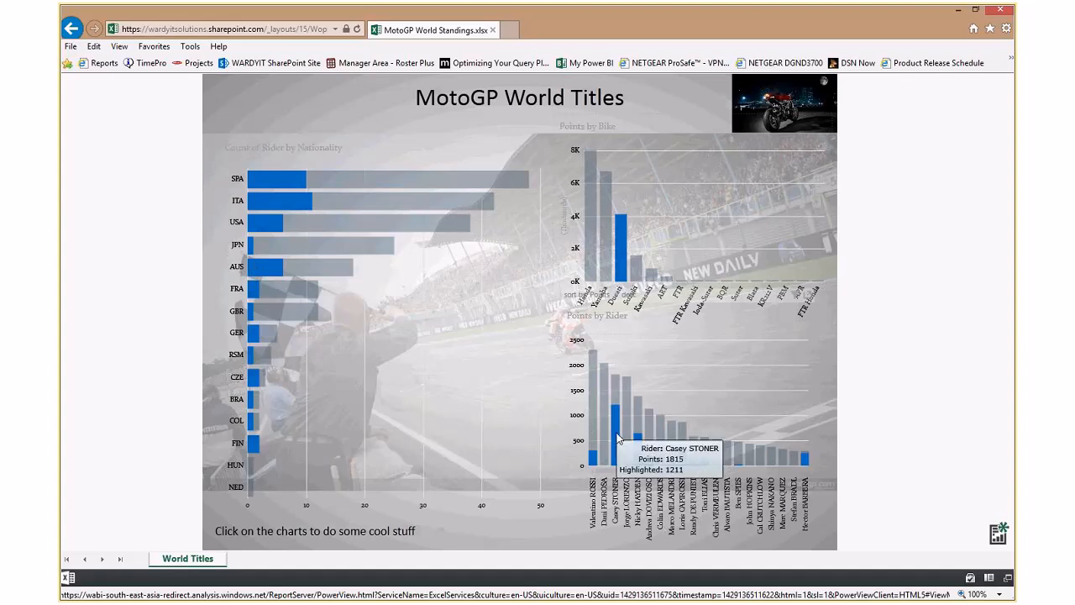
pyautogui.click(618, 437)
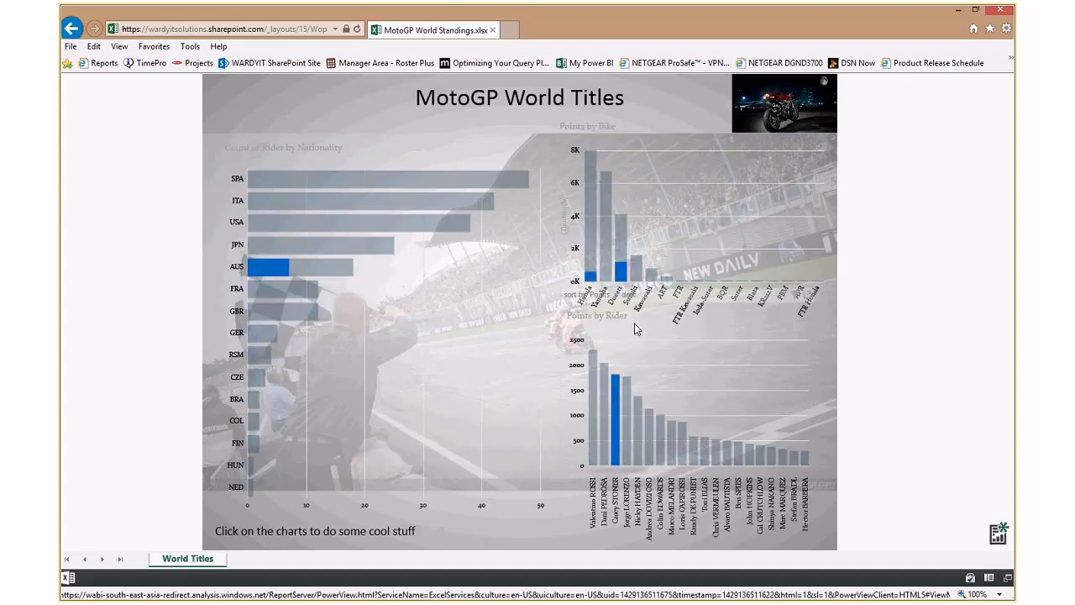